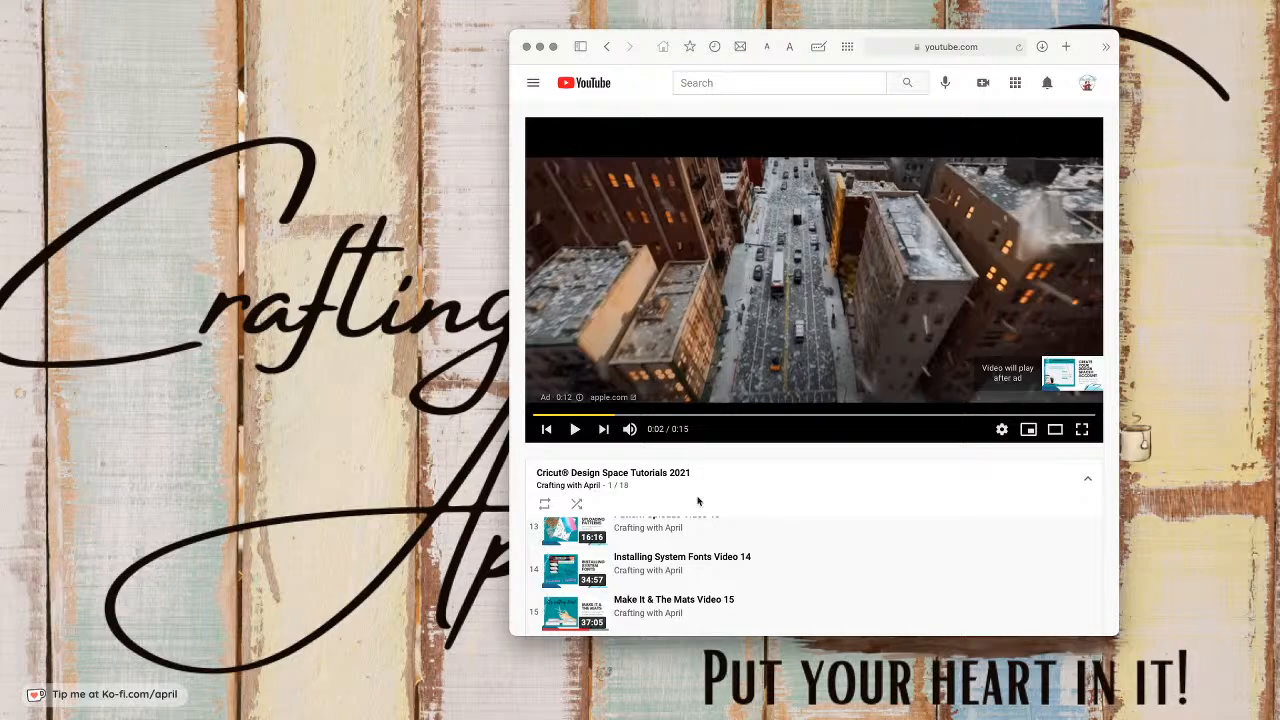
Step: Return to the first video of the Cricut Design Space Tutorials 2021 playlist and close the browser window
scroll(728, 557, up, 10)
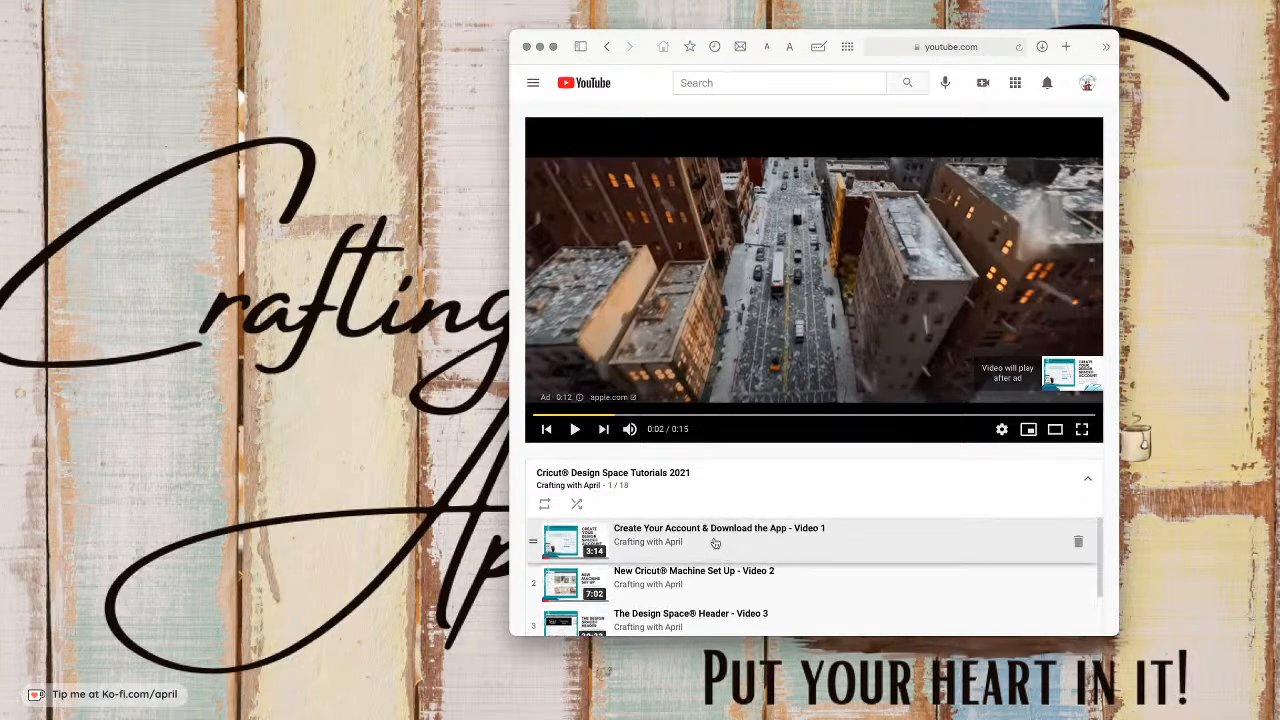
click(527, 47)
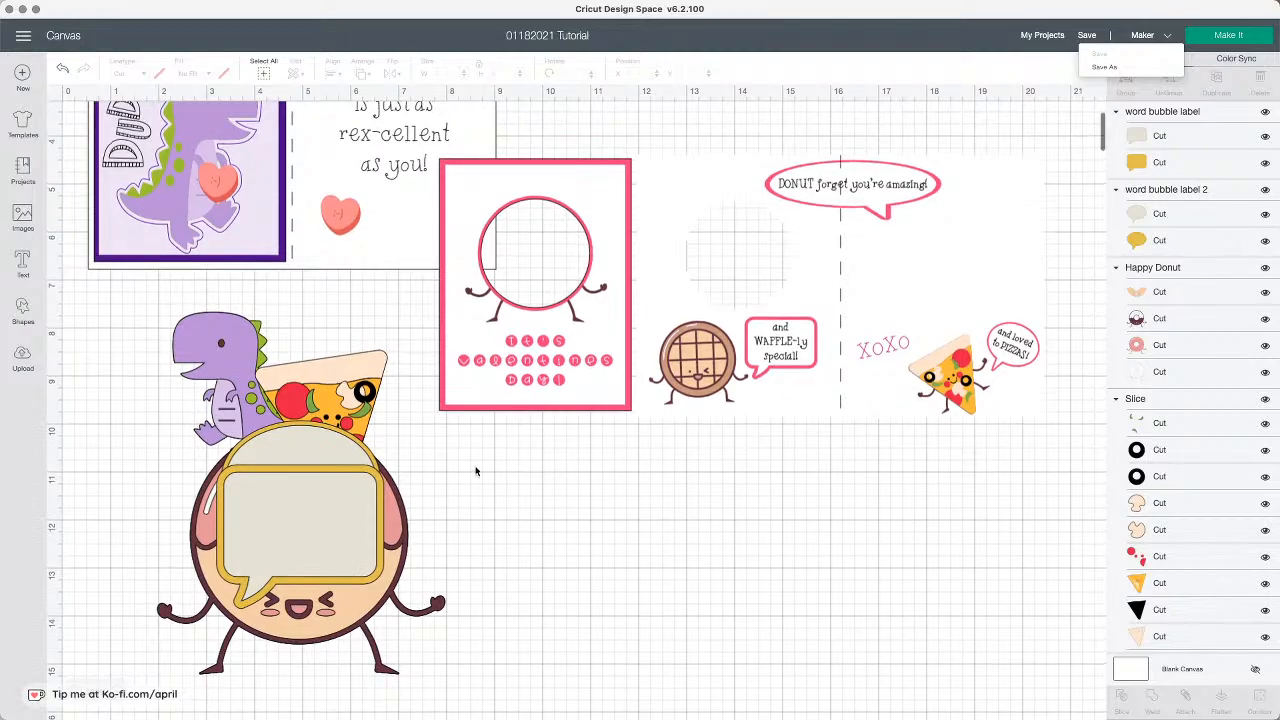
Step: Move the small pink donut off to the side and reposition the grouped donut valentine card beside the dinosaur card
scroll(652, 466, up, 3)
scroll(652, 466, up, 2)
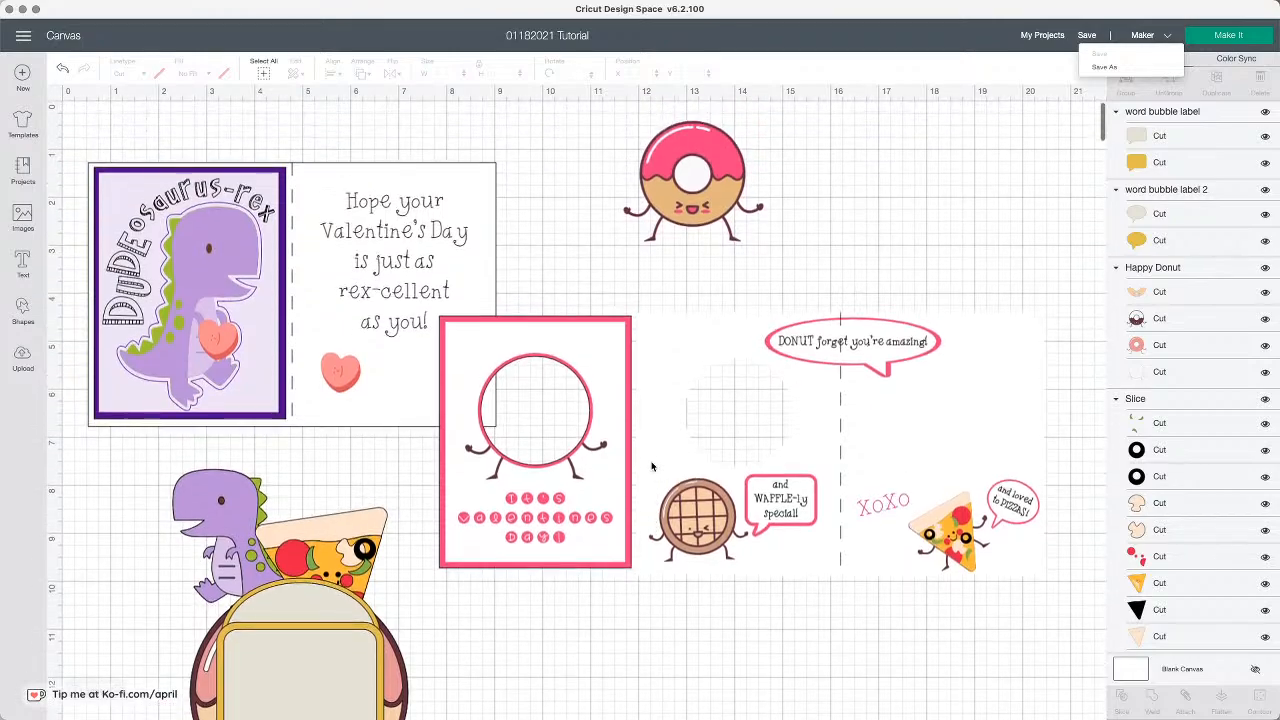
drag(690, 210, 880, 225)
drag(689, 301, 927, 484)
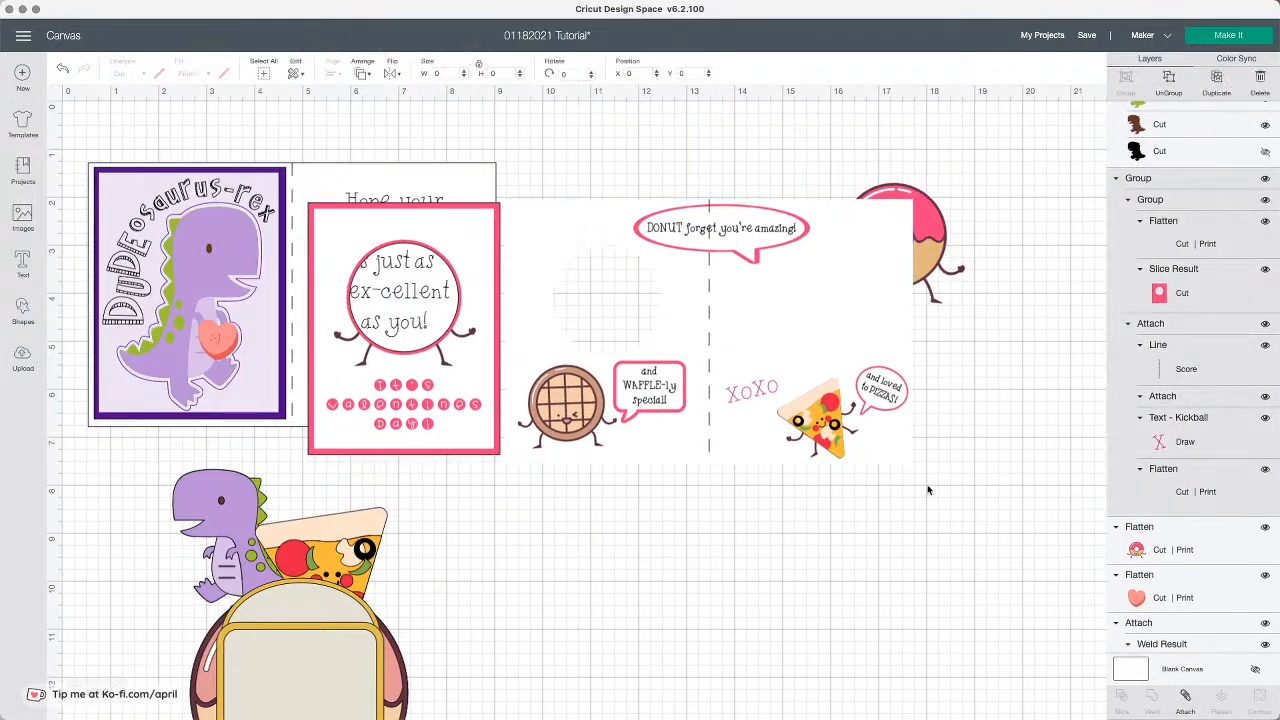
click(925, 484)
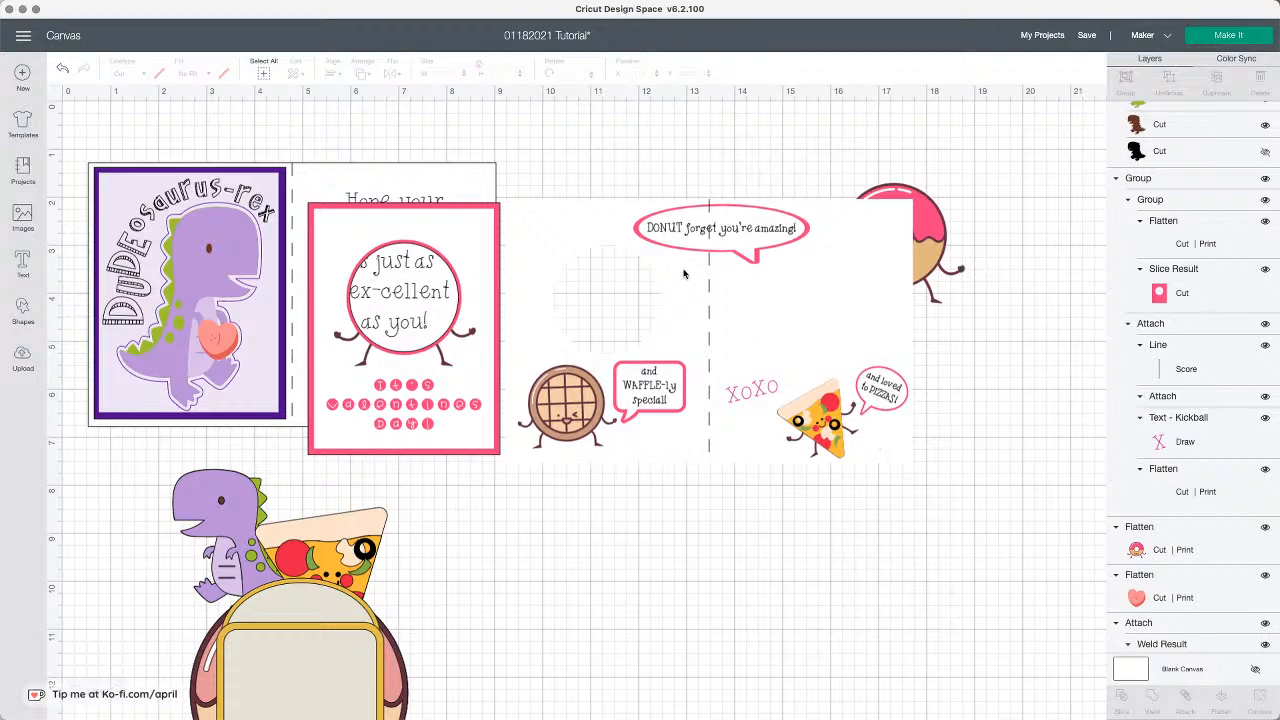
drag(722, 290, 768, 325)
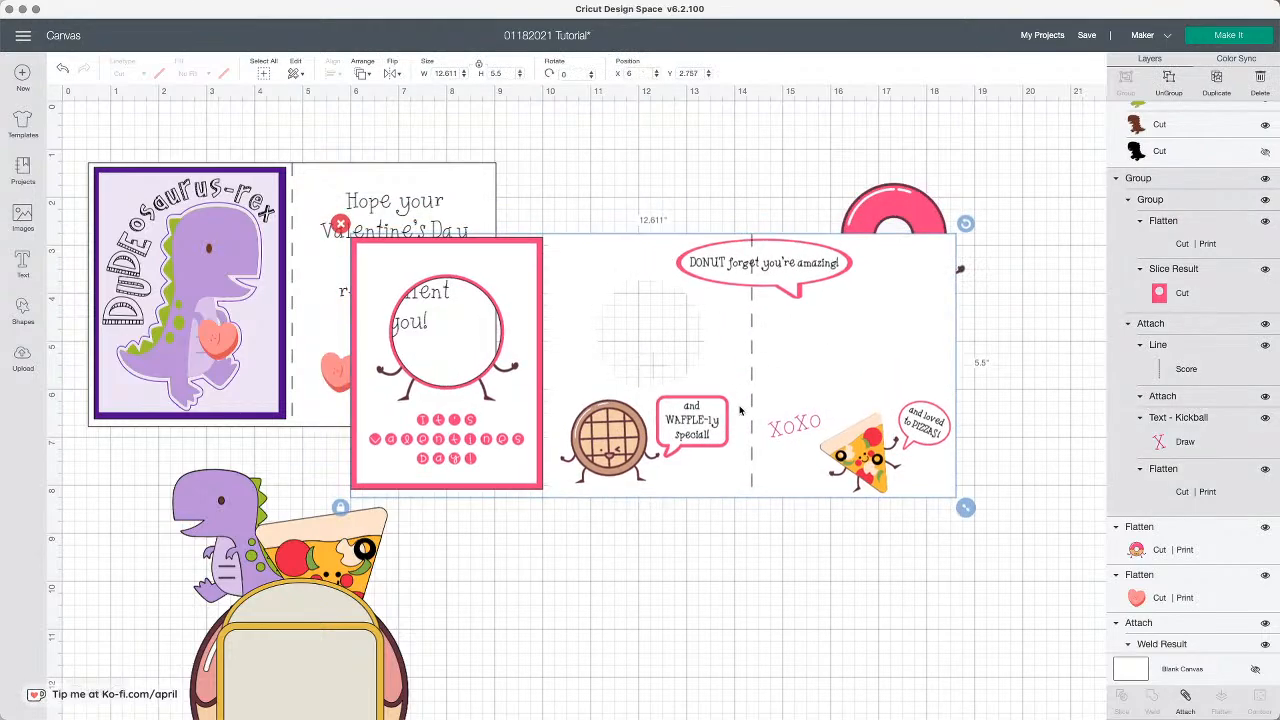
drag(488, 383, 617, 366)
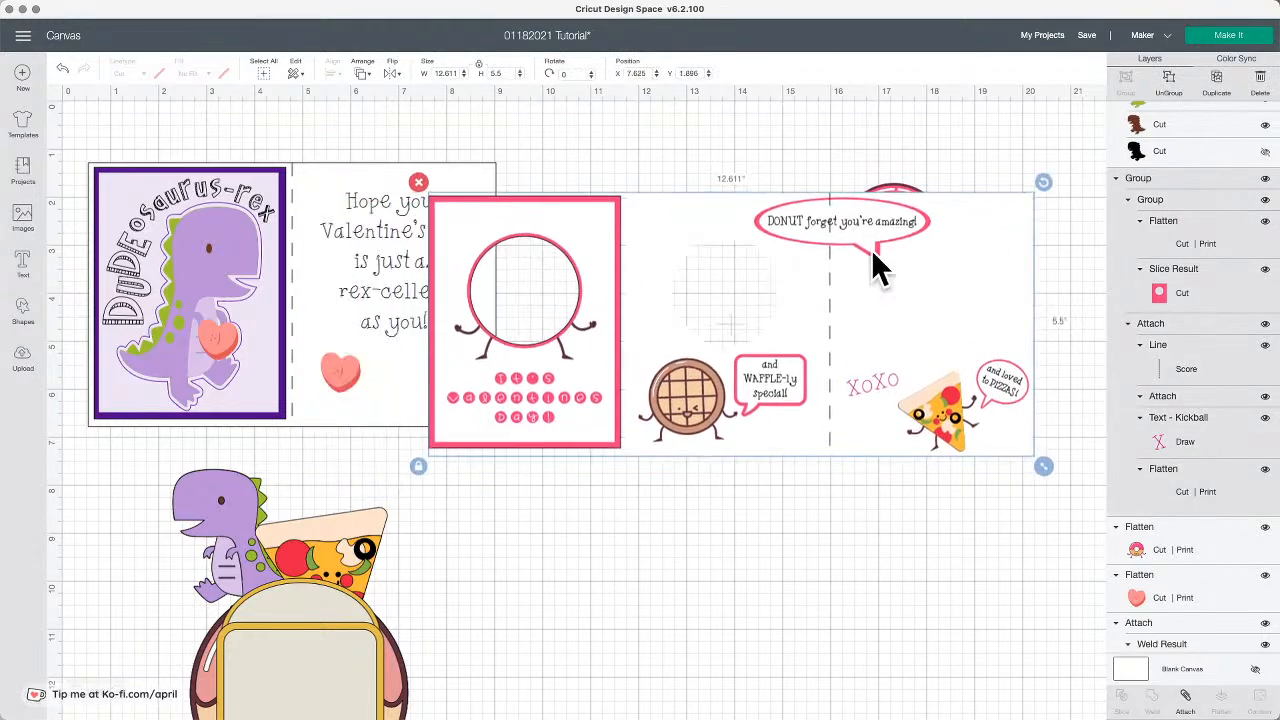
Step: Move the large Happy Donut below the small pink donut and shift the donut card pieces over toward the dinosaur card
drag(909, 187, 450, 603)
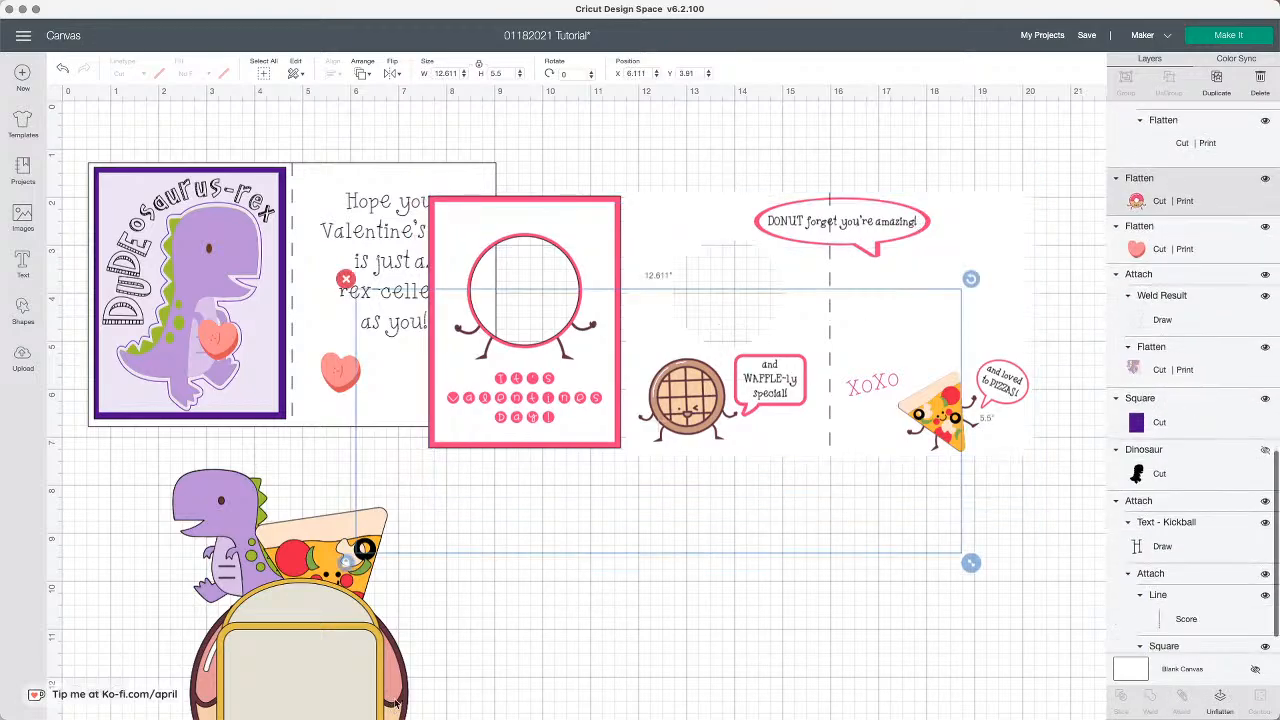
drag(392, 682, 955, 512)
drag(929, 338, 651, 297)
drag(946, 278, 1035, 330)
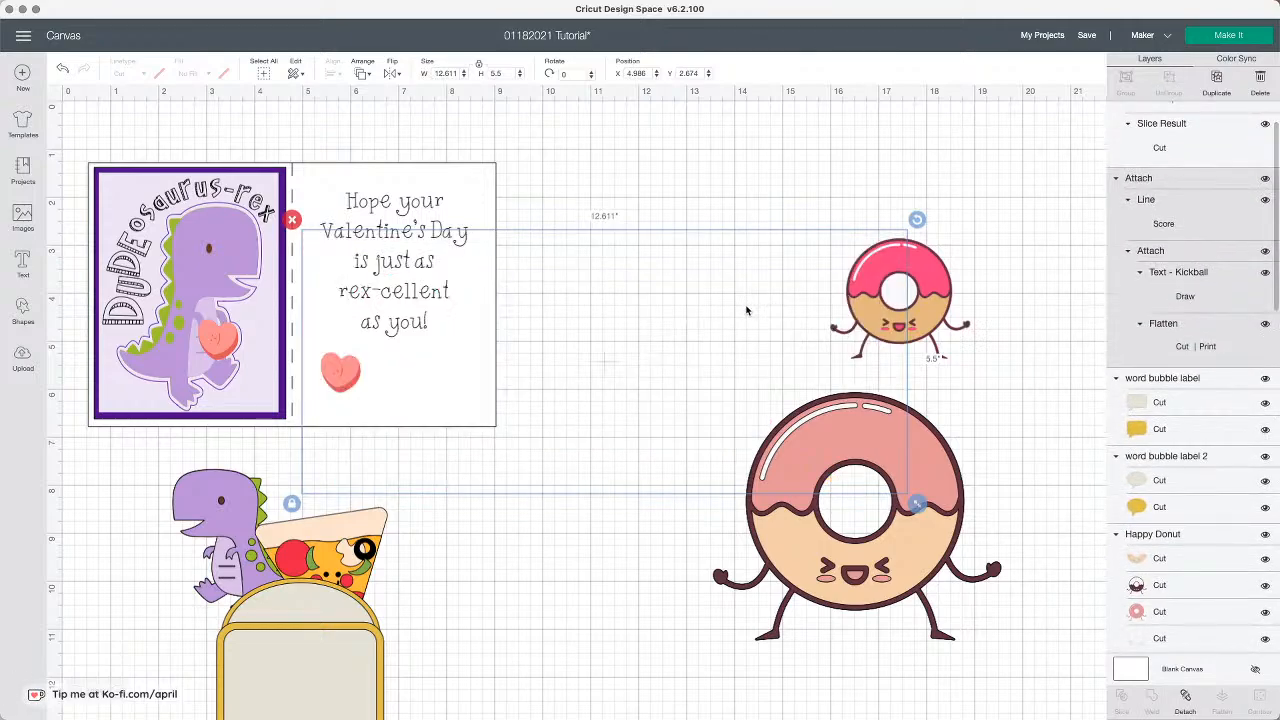
click(692, 190)
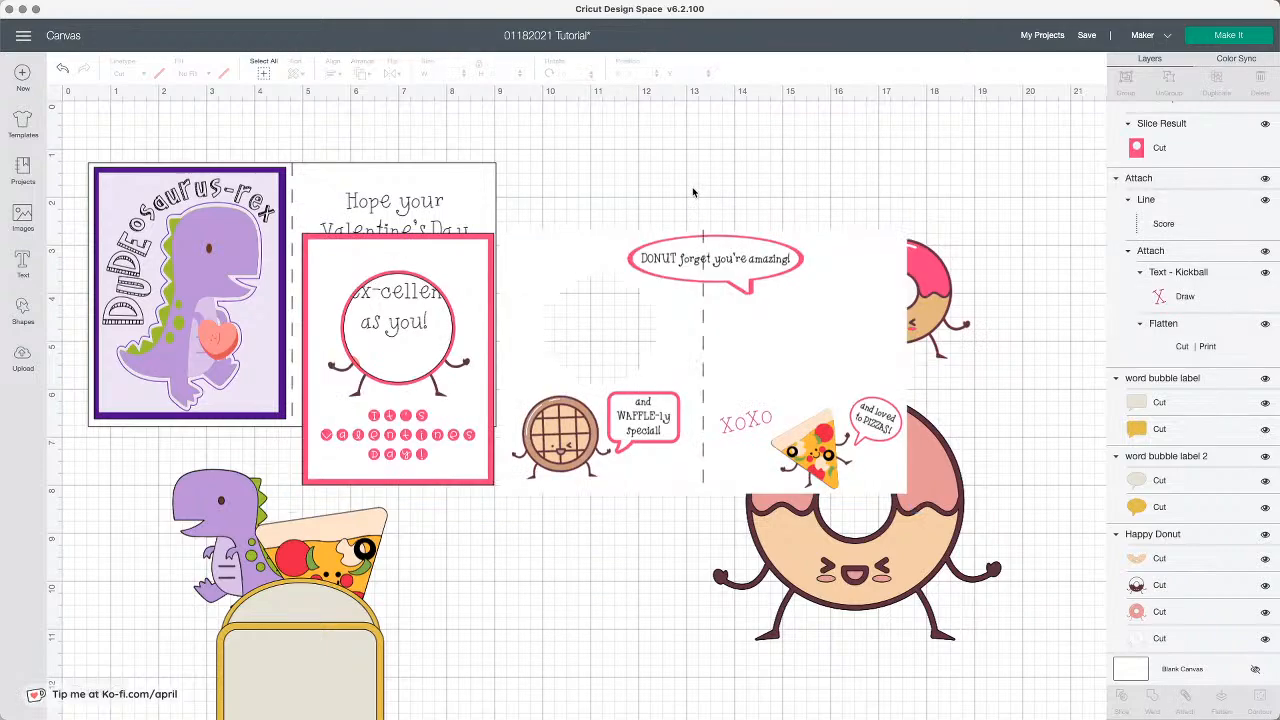
Step: Separate the stacked pieces by moving the donut card's inside panel, pizza slice, oval word bubble and card front apart
drag(736, 297, 540, 302)
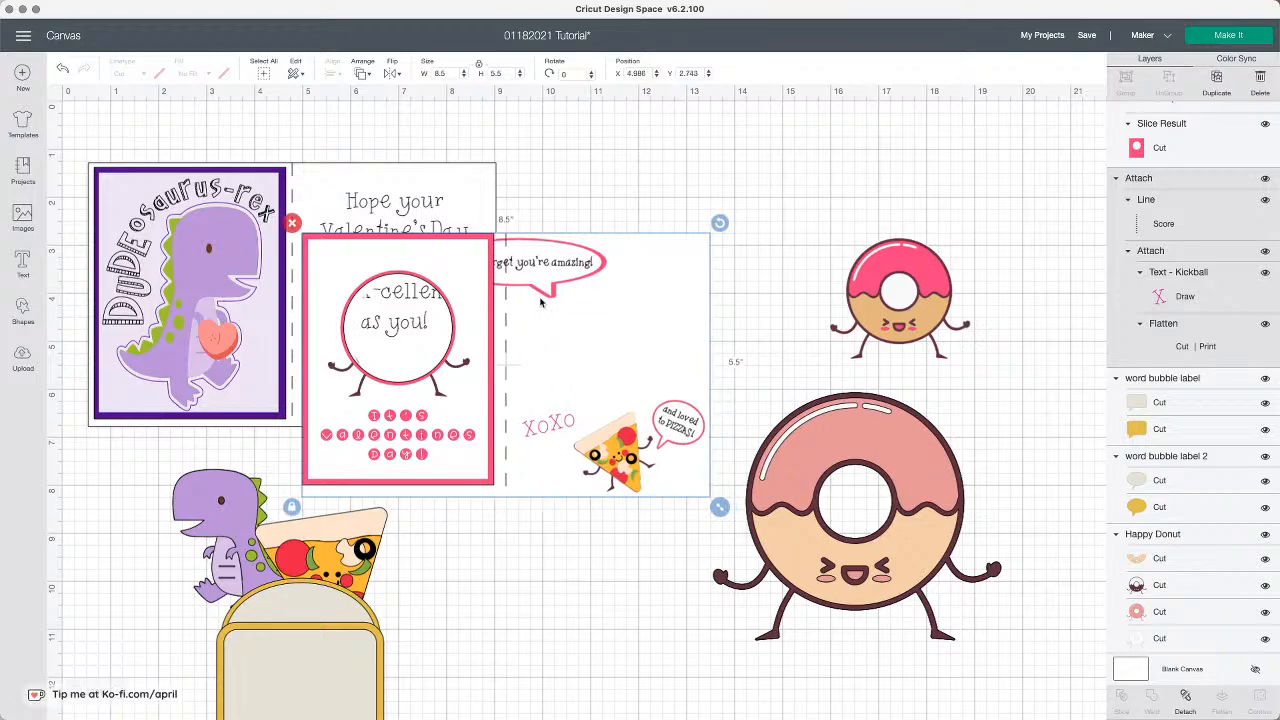
scroll(362, 553, down, 2)
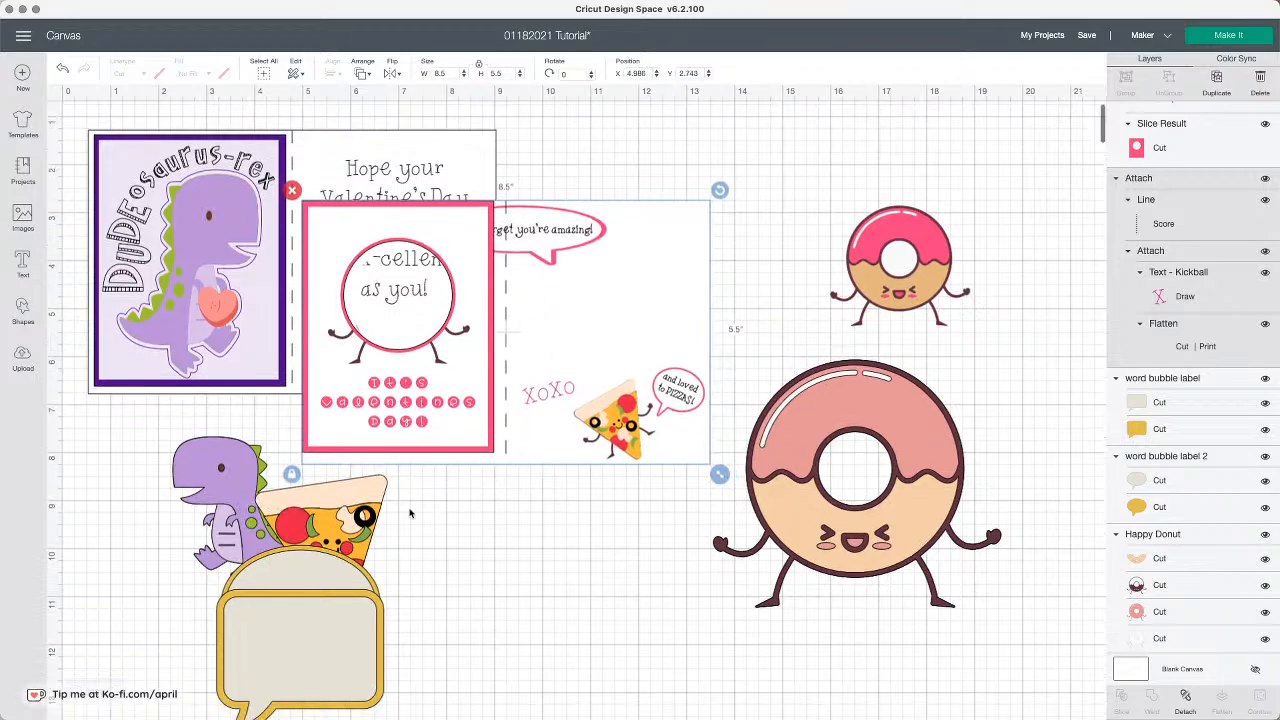
click(362, 521)
drag(392, 528, 824, 195)
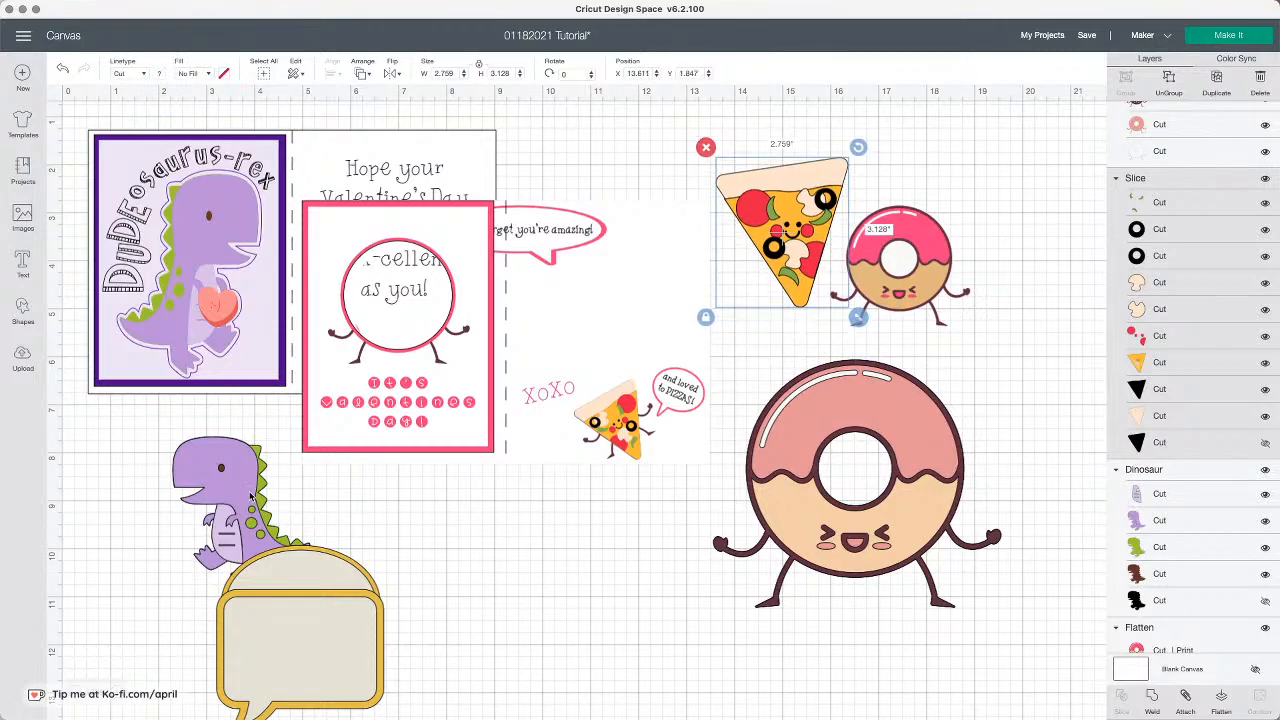
drag(309, 575, 594, 587)
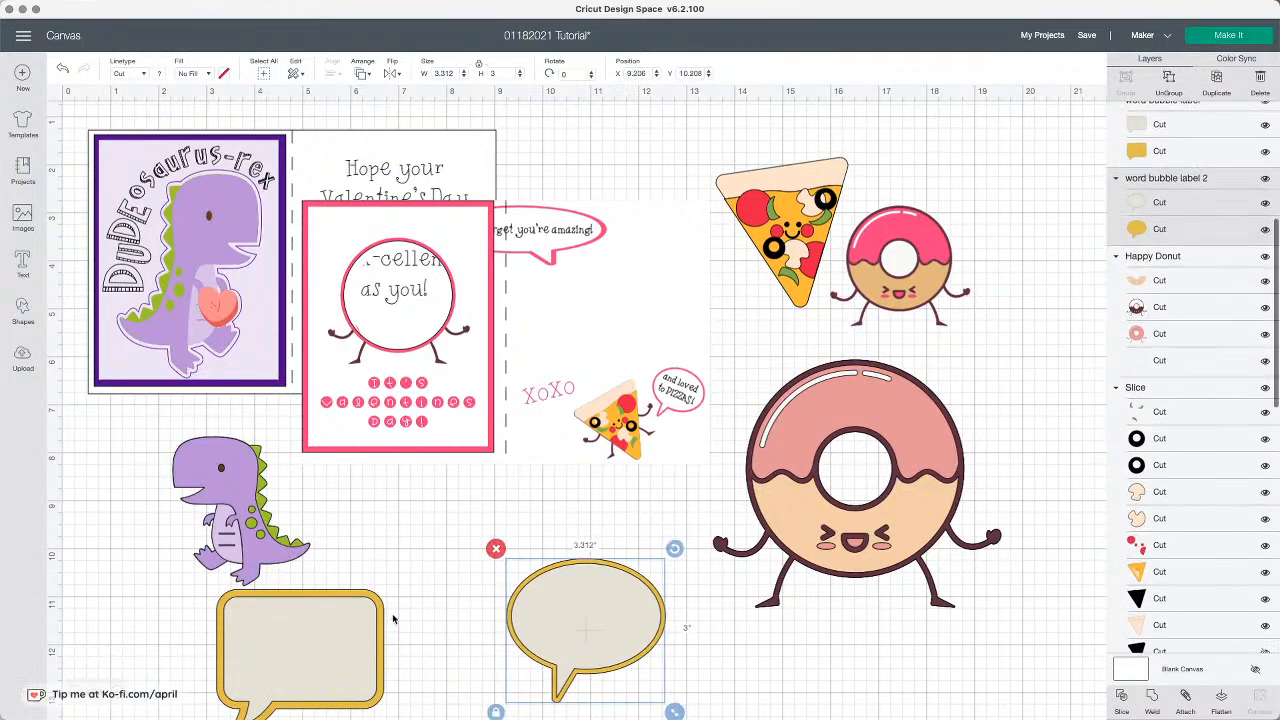
drag(420, 421, 283, 509)
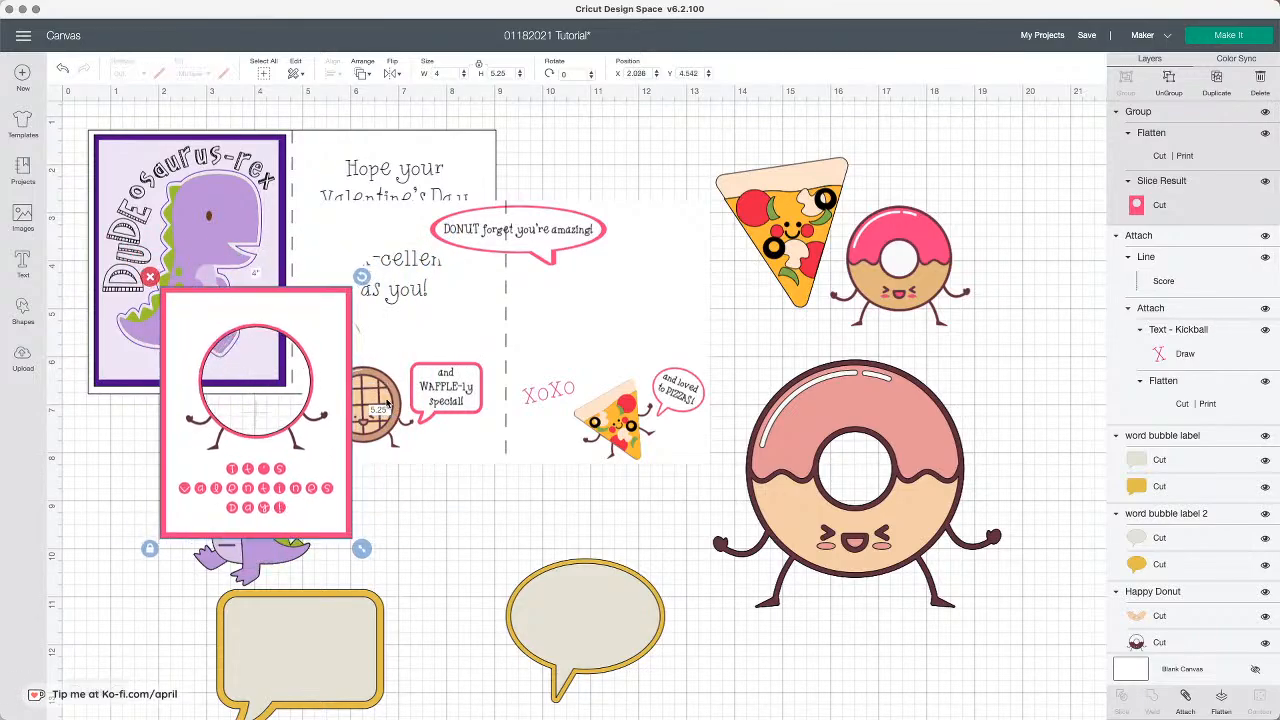
Step: Insert the Winking Waffle image (#M174BEA63) from the project details' list of used images
click(522, 35)
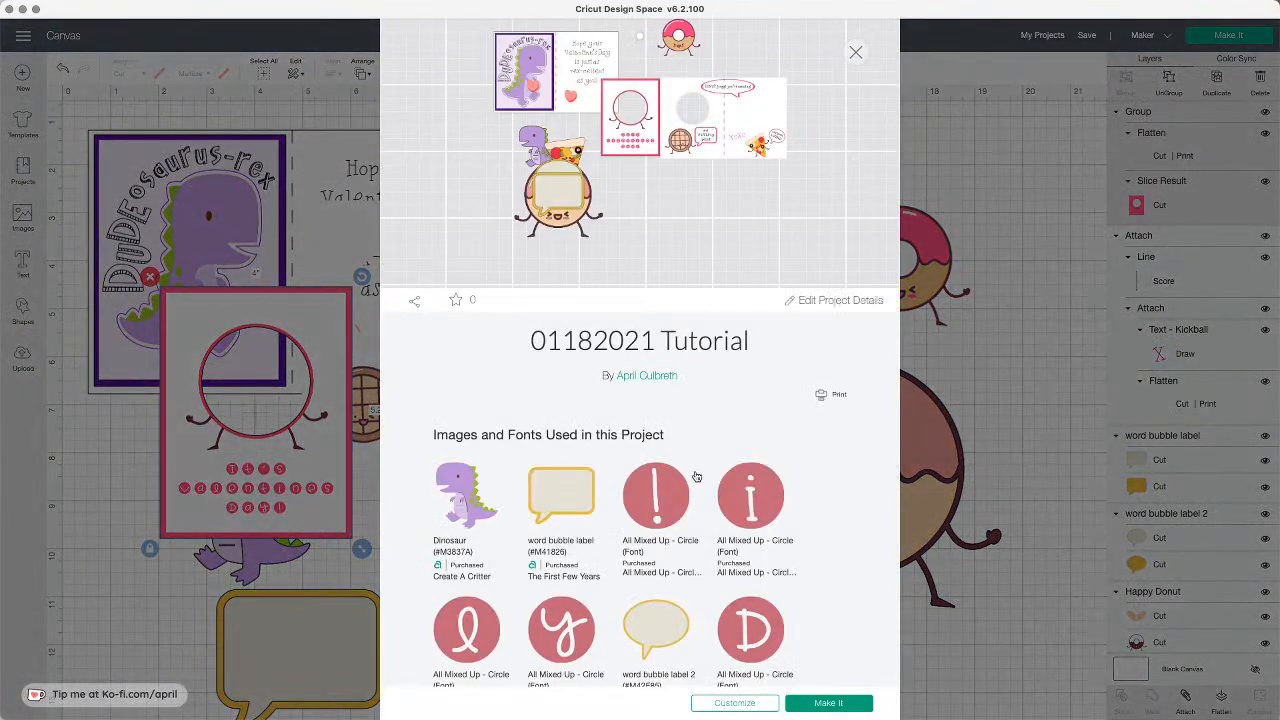
scroll(698, 478, down, 5)
scroll(697, 477, down, 5)
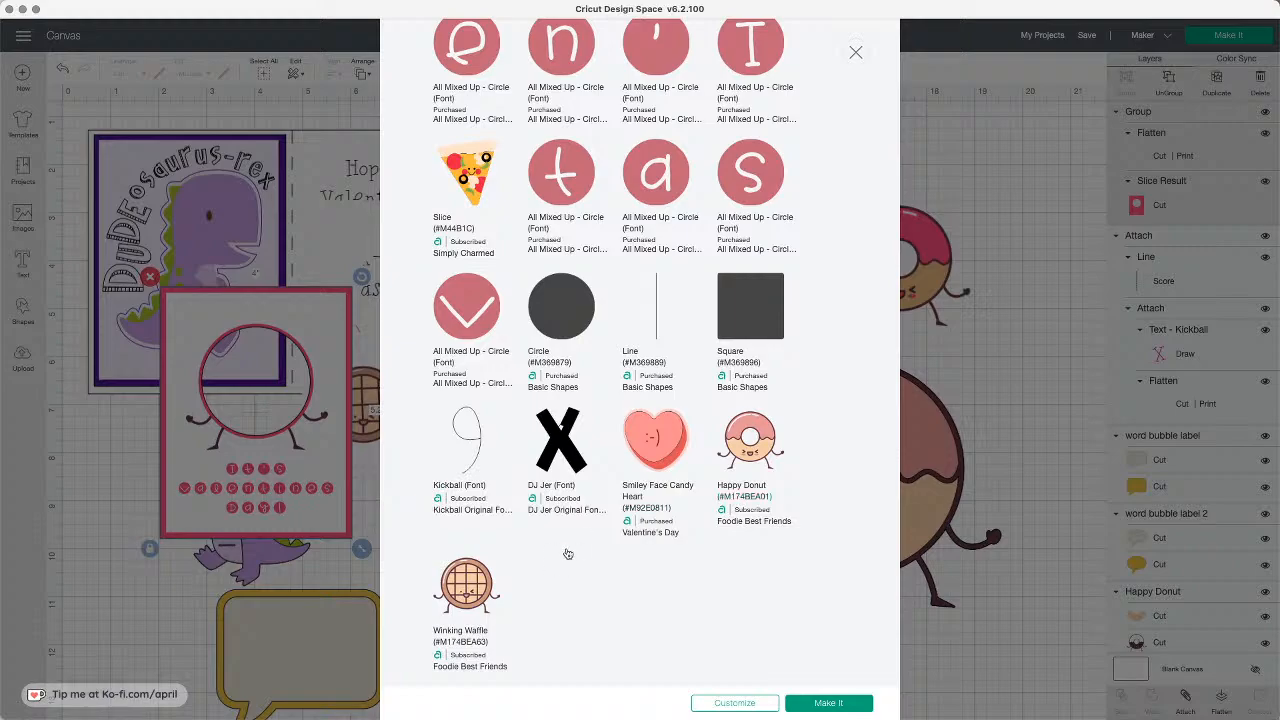
click(480, 645)
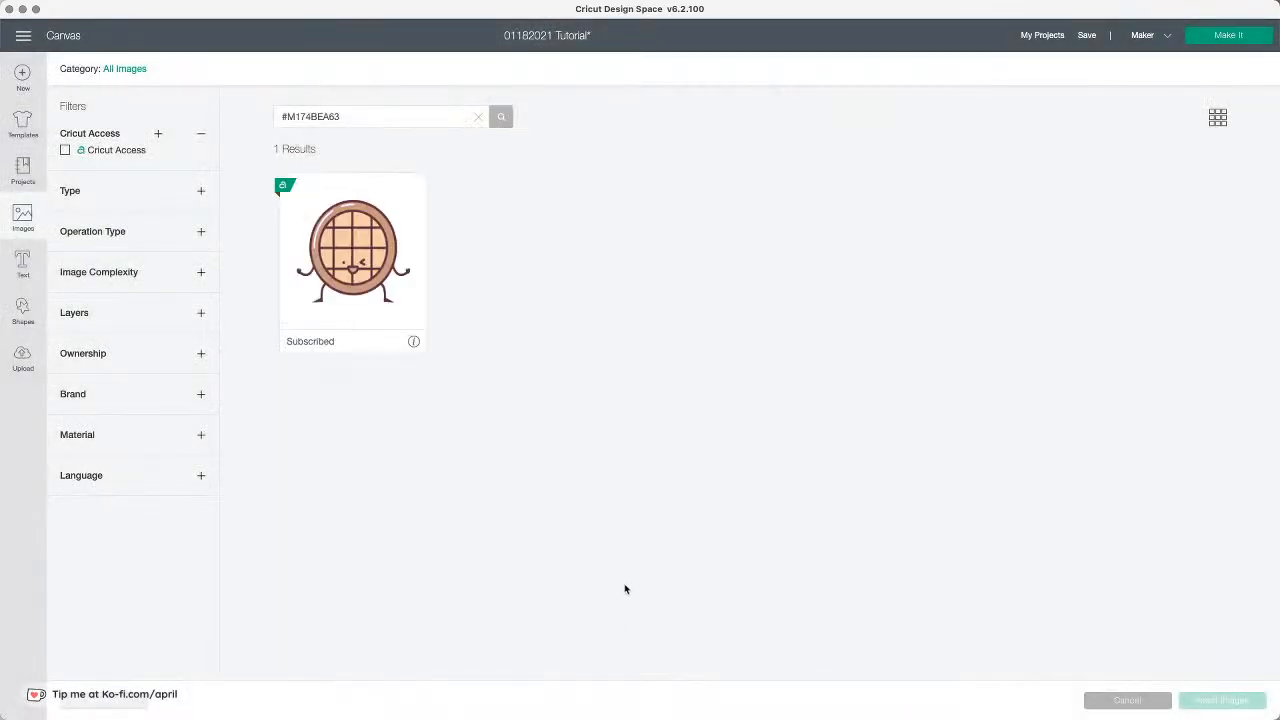
click(348, 236)
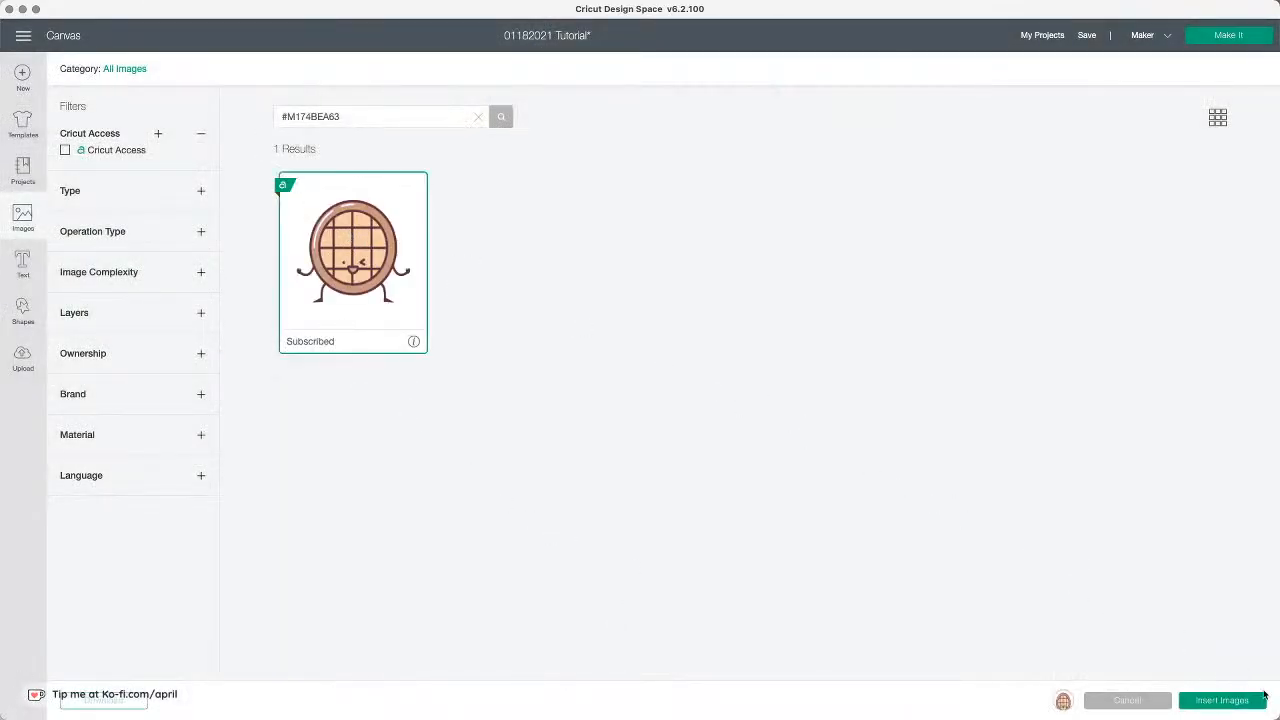
click(1222, 700)
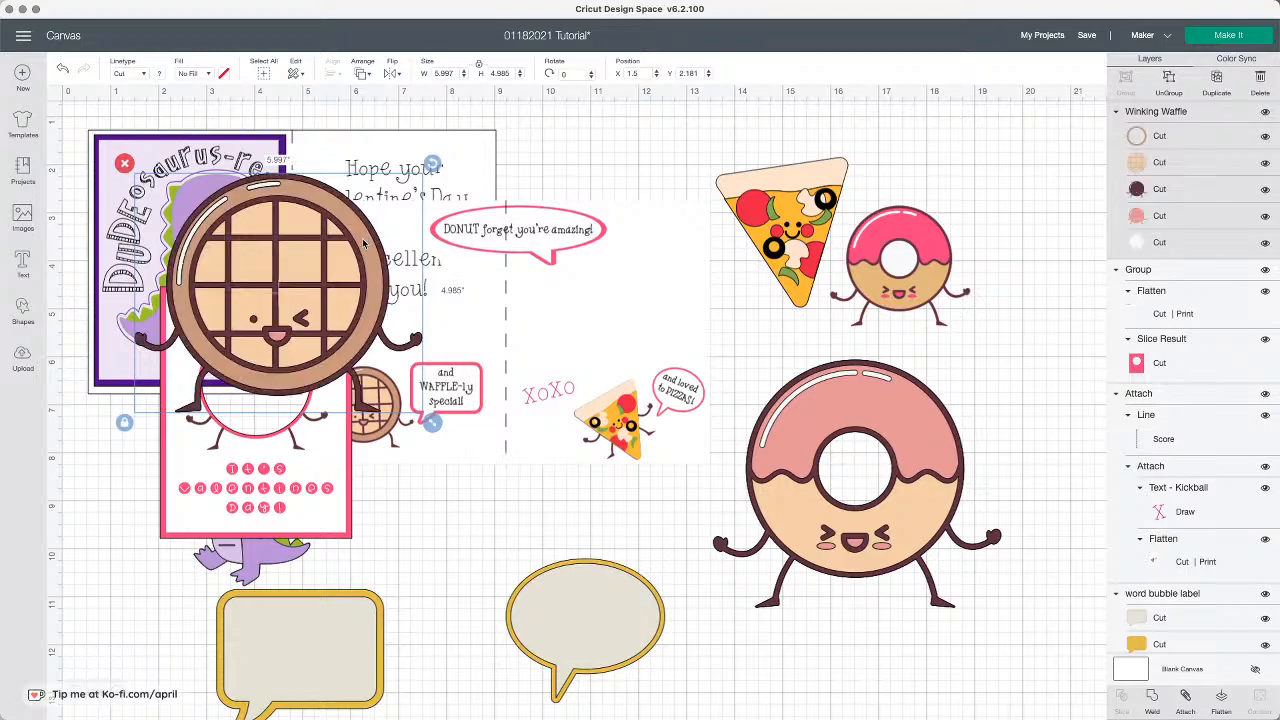
Step: Shrink the inserted Winking Waffle, move it toward the card's inside panel, and remove it from the canvas
drag(391, 283, 783, 578)
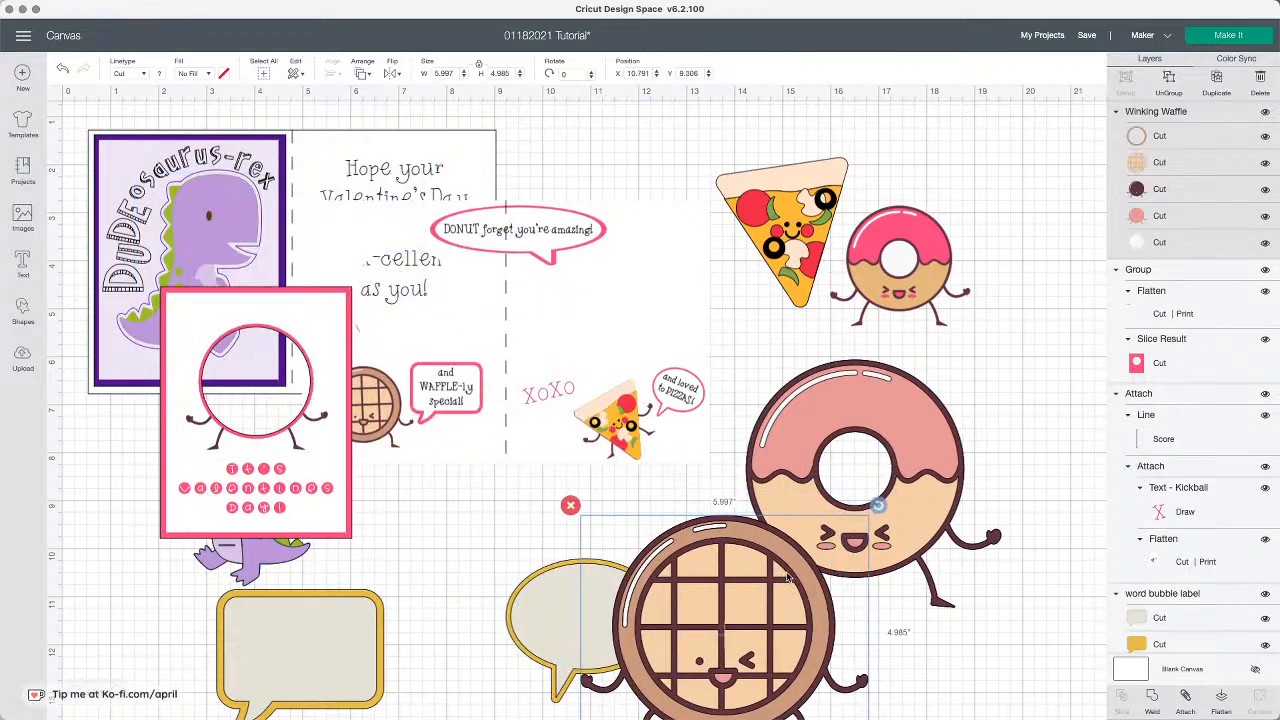
scroll(752, 488, down, 5)
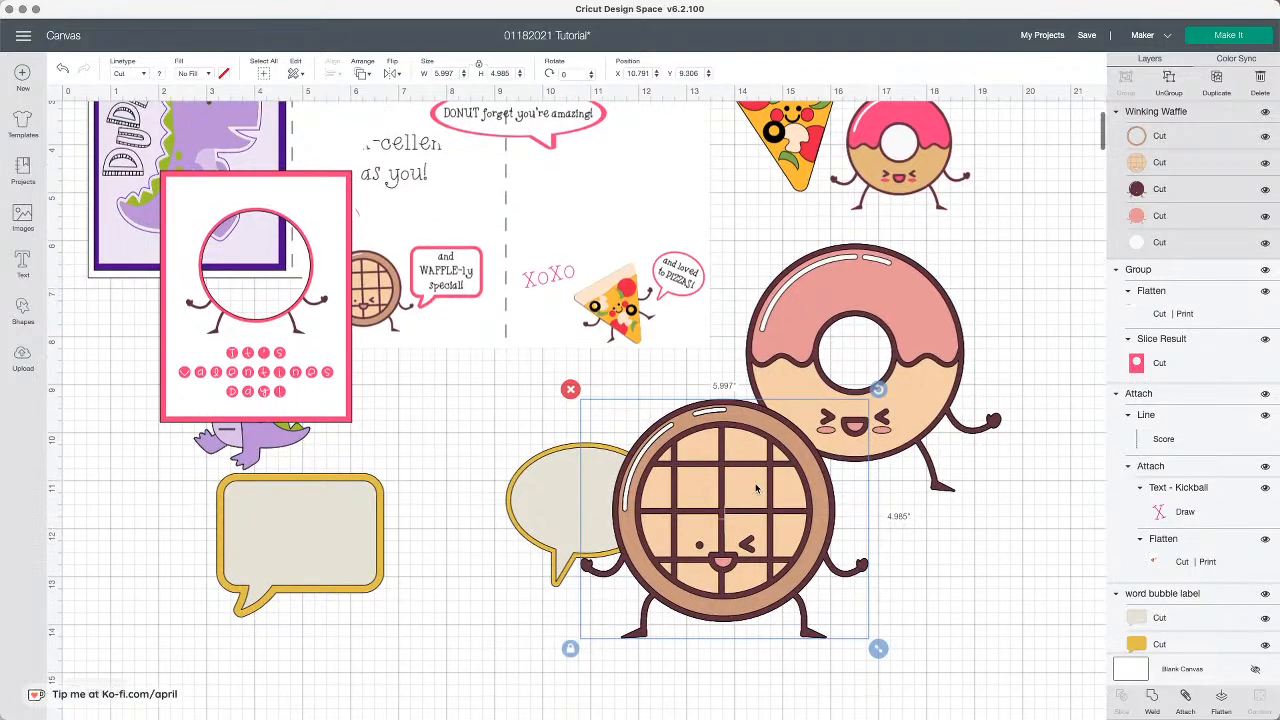
drag(738, 441, 743, 536)
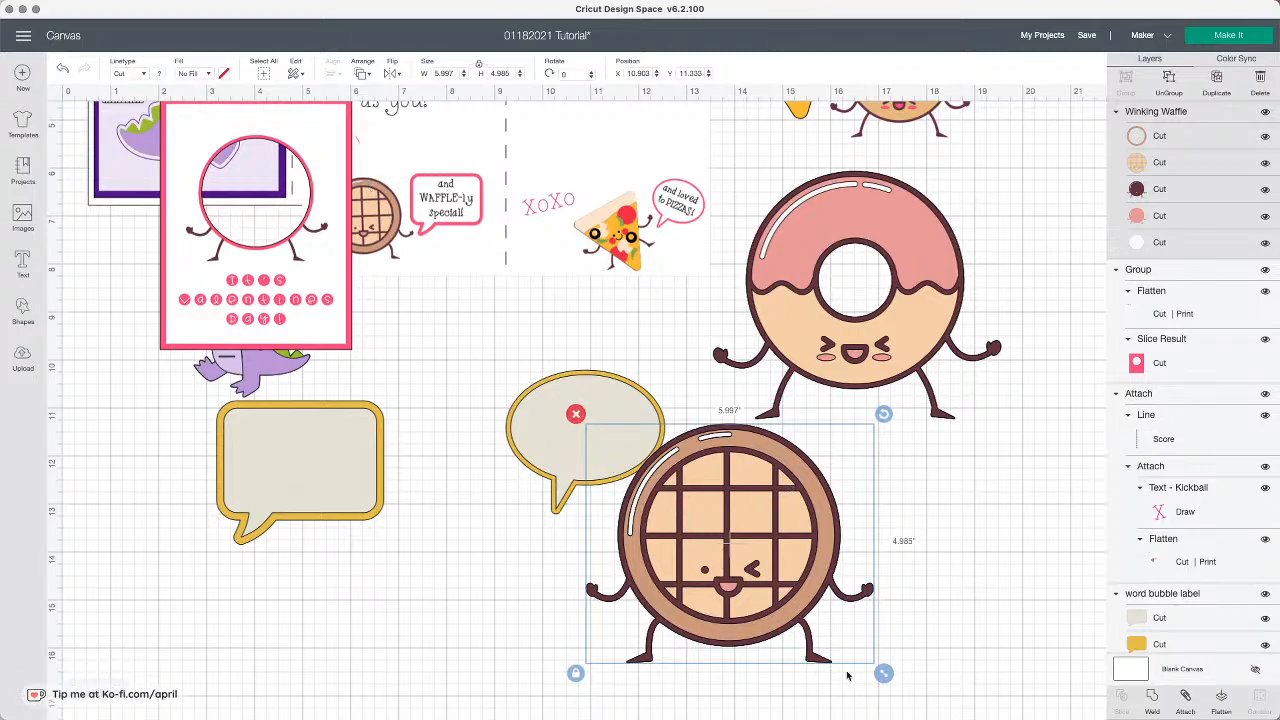
drag(883, 673, 669, 494)
drag(617, 447, 479, 293)
click(440, 263)
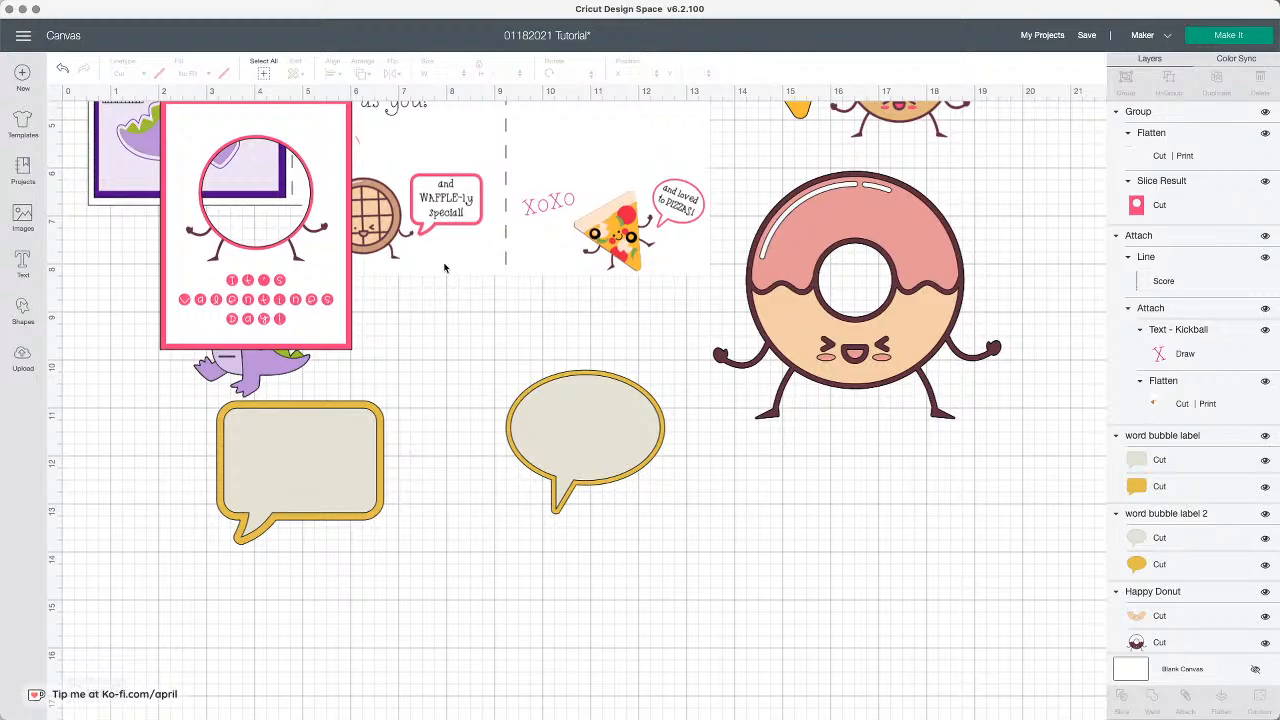
Step: Shrink the large Happy Donut to about 3.9 in wide below the small donut, and move the card front off the dinosaur card
scroll(444, 267, up, 5)
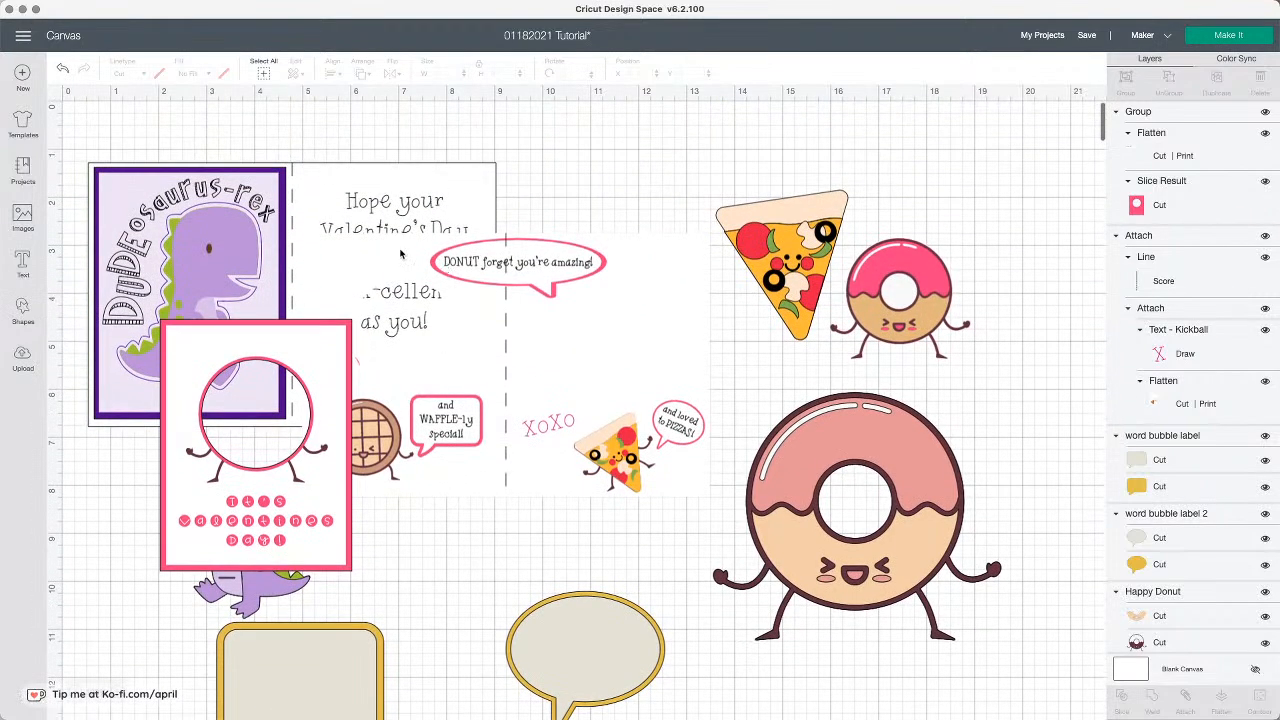
click(899, 333)
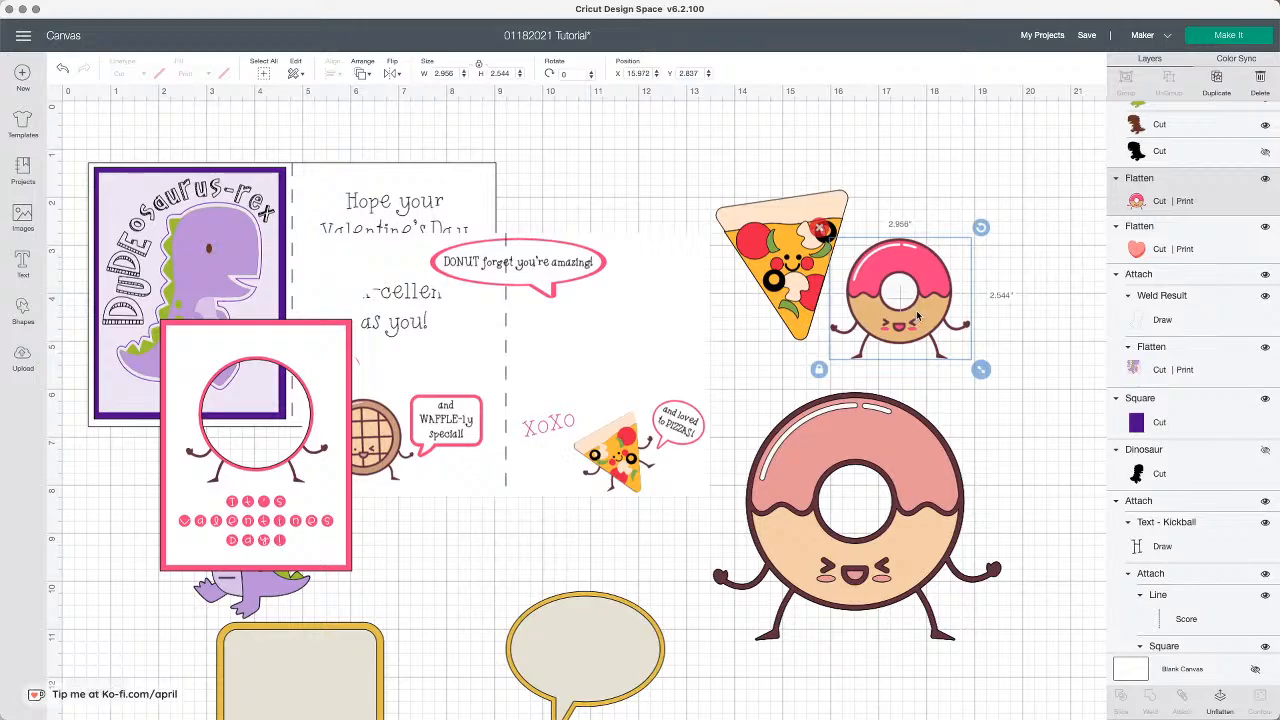
click(923, 520)
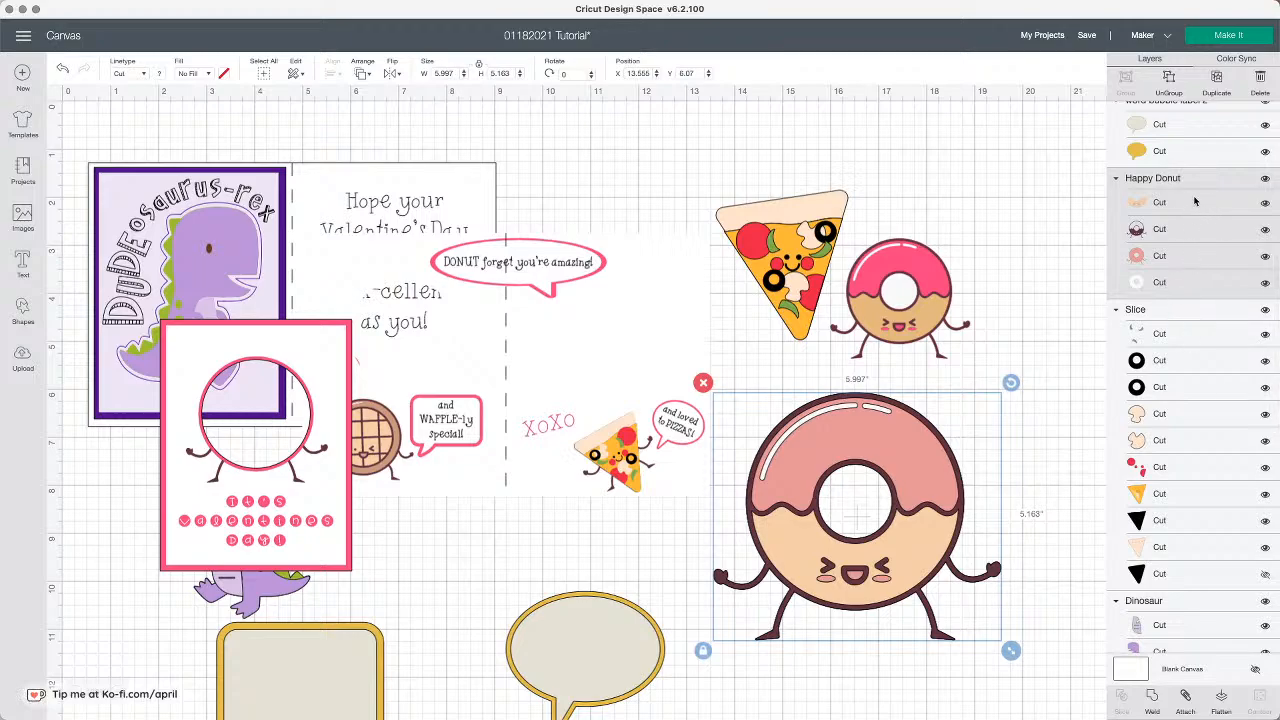
drag(1011, 651, 907, 584)
drag(875, 531, 985, 521)
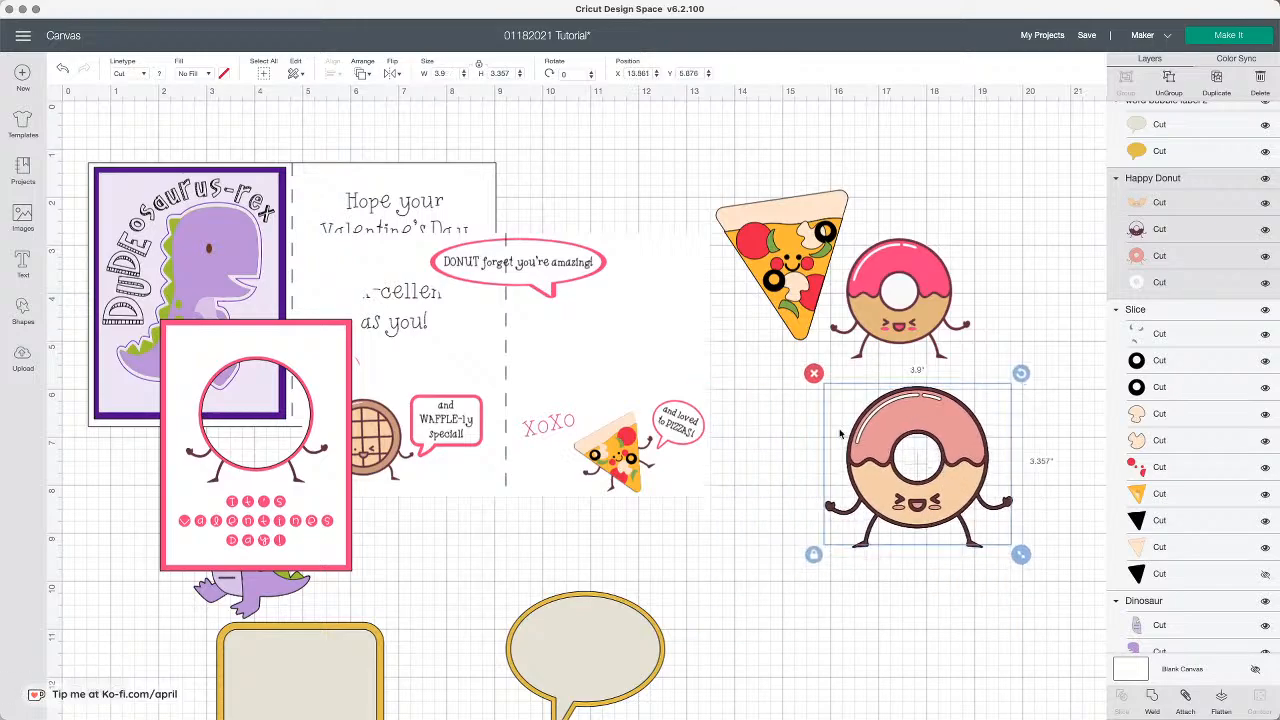
drag(337, 370, 604, 369)
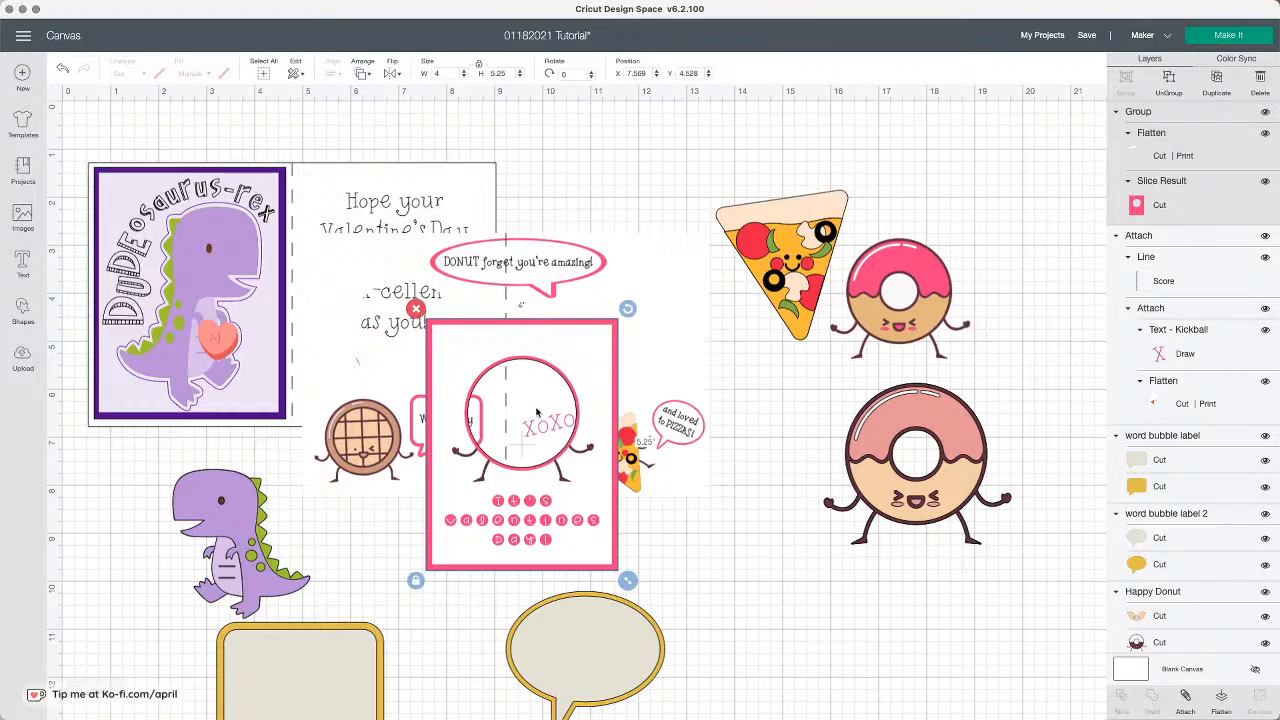
Step: Ungroup the large Happy Donut and recolor its frosting layer with the red material color
click(970, 467)
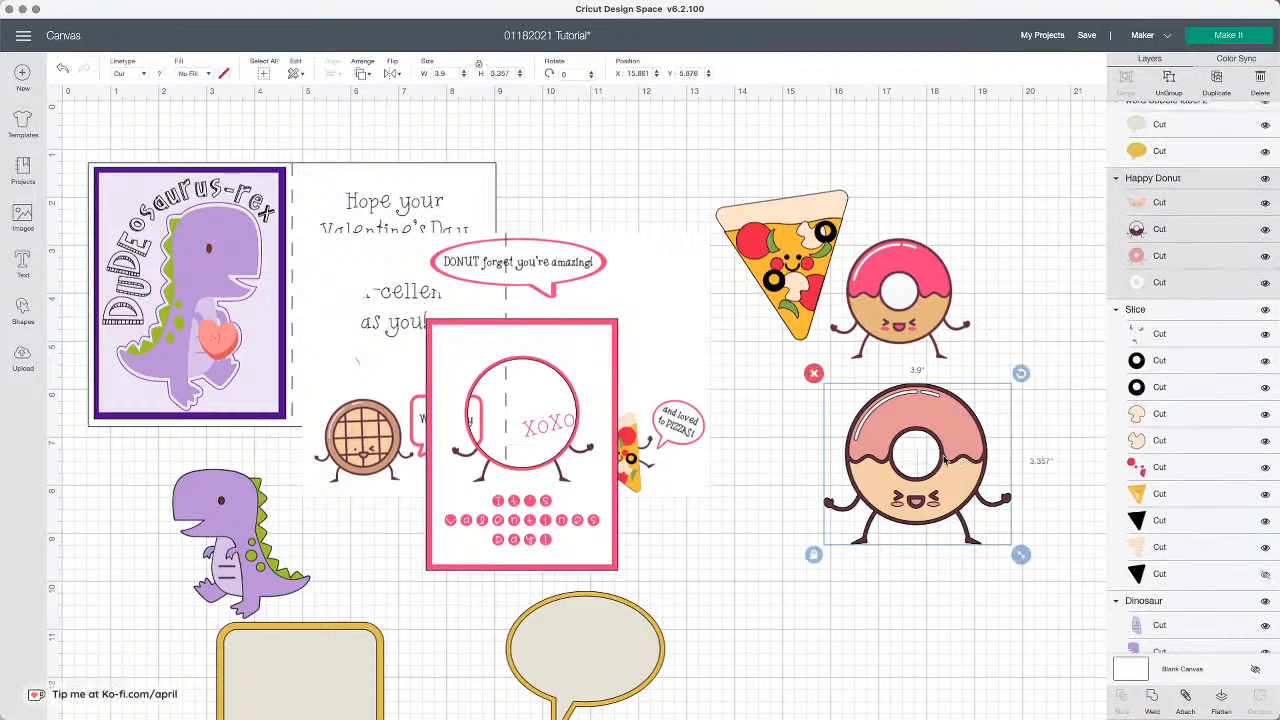
click(1170, 80)
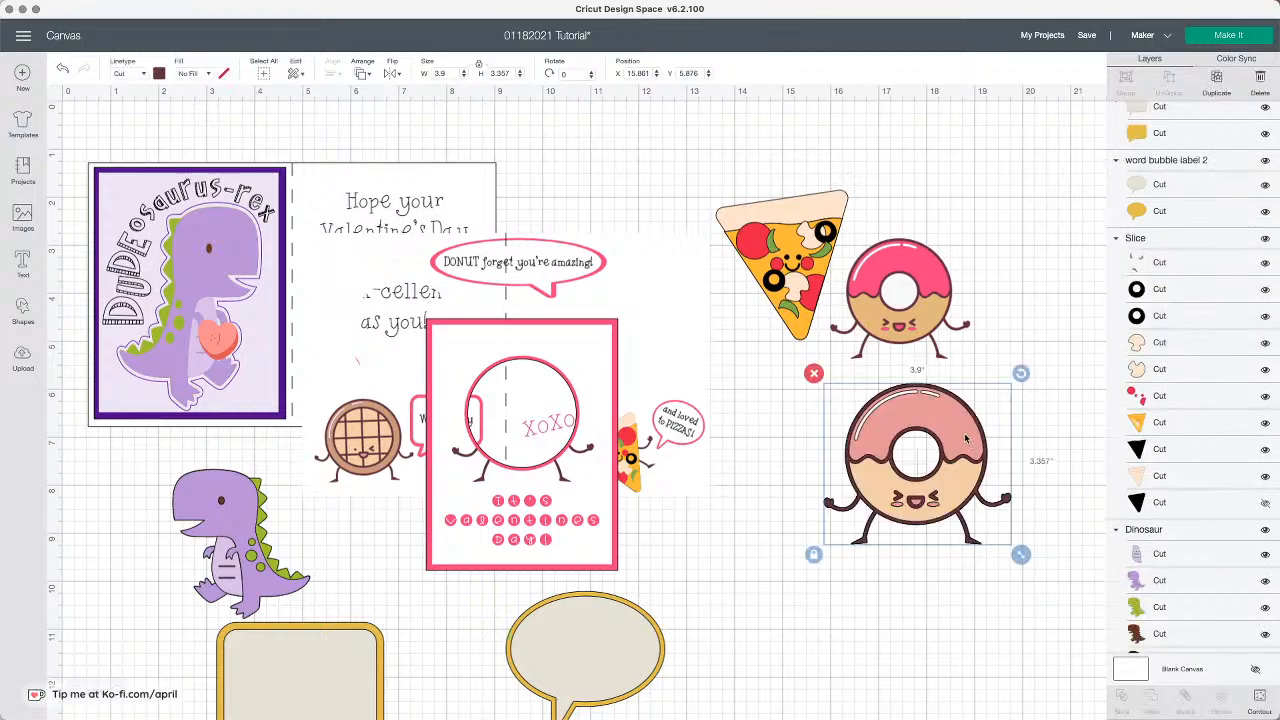
click(1171, 252)
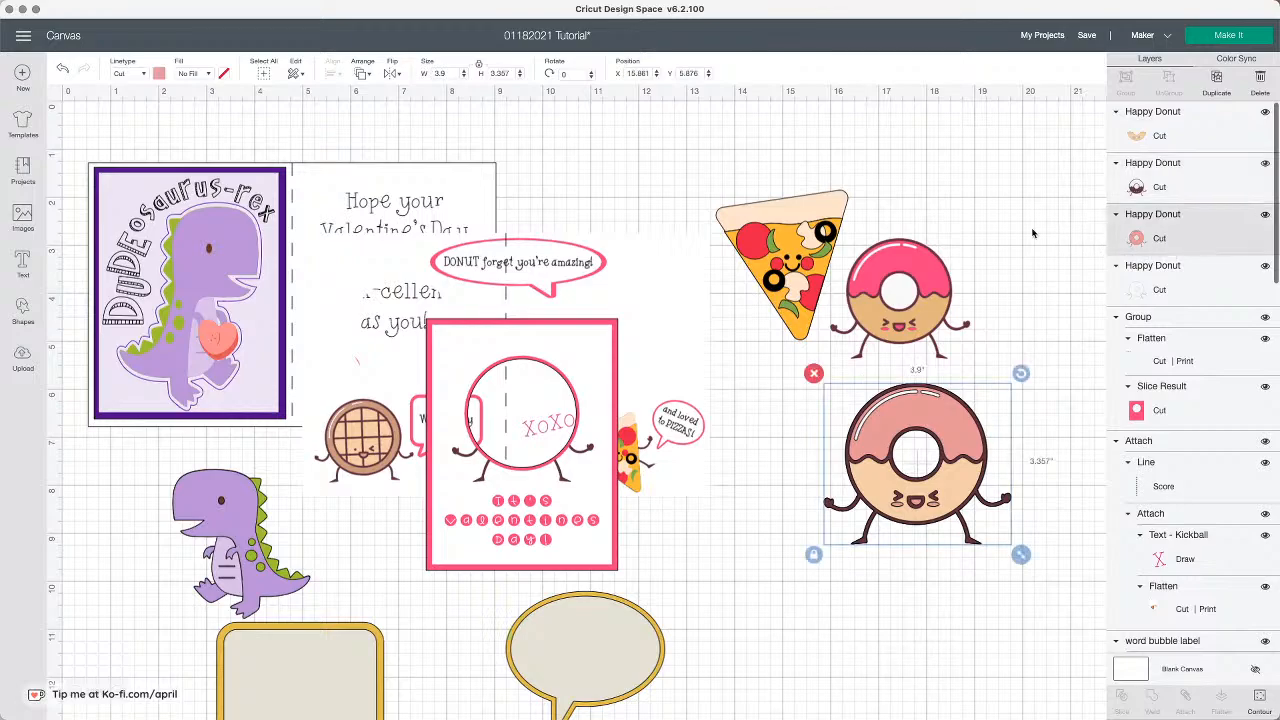
click(159, 74)
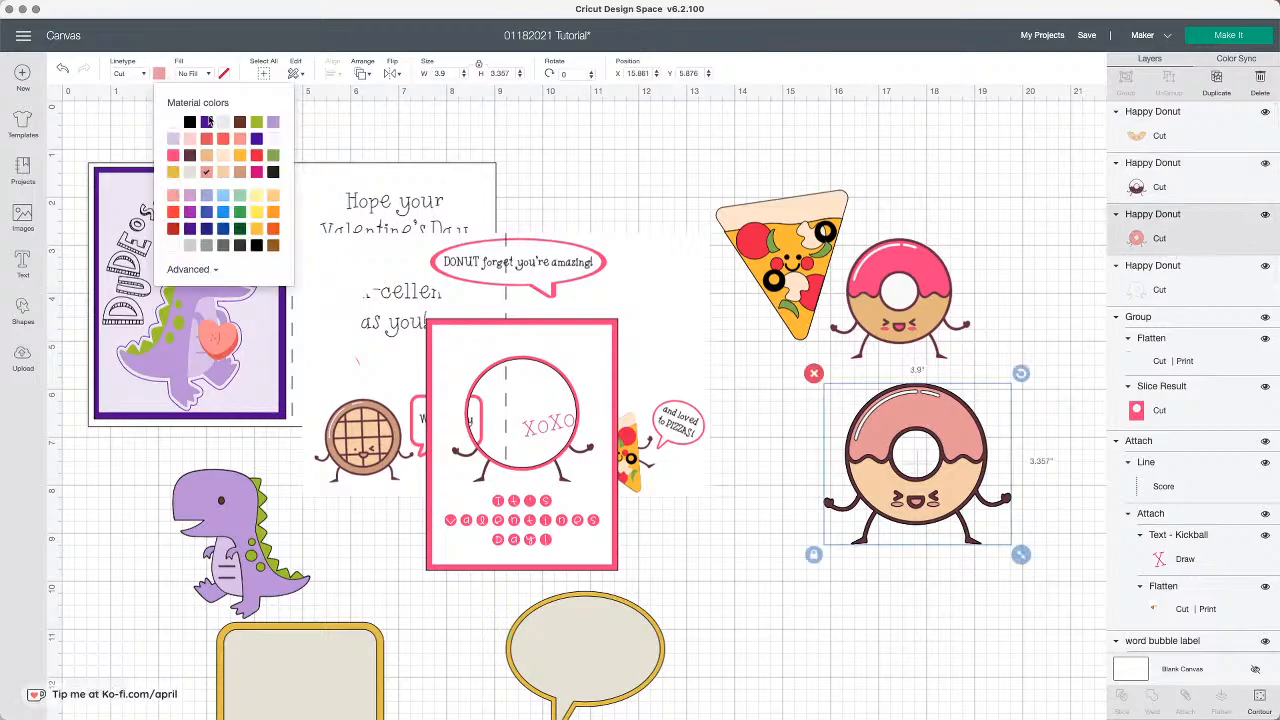
click(256, 155)
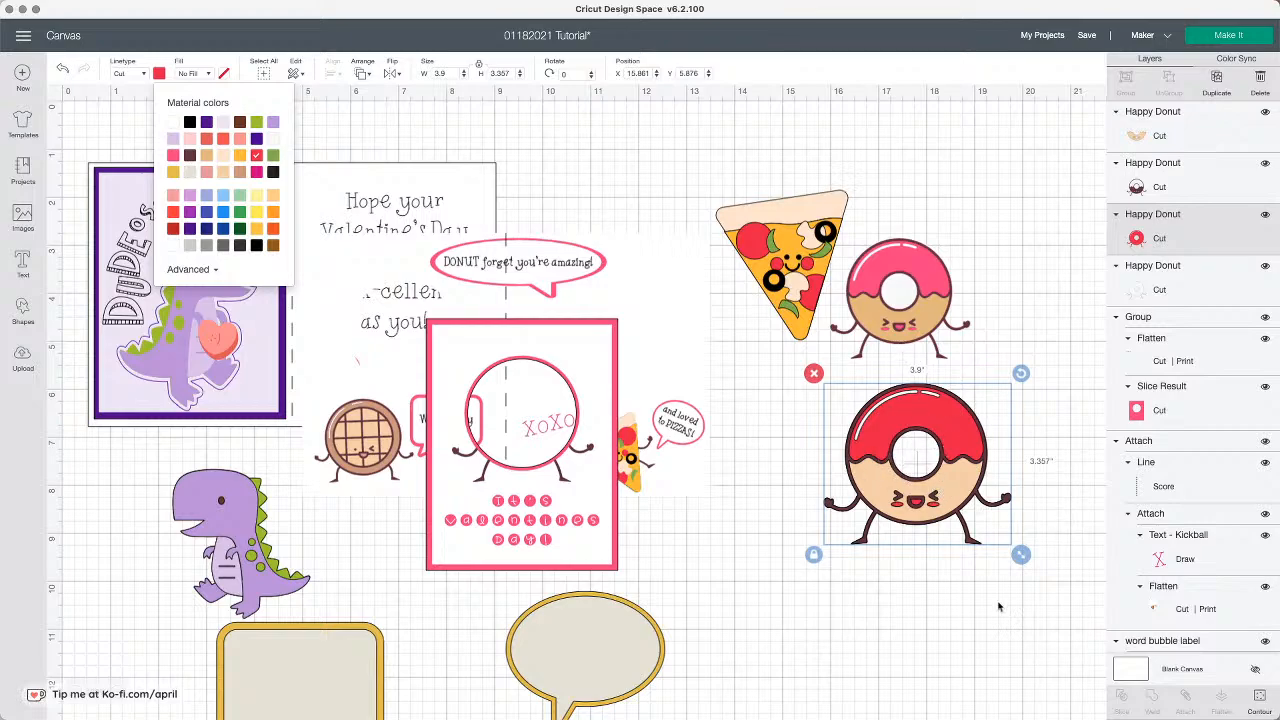
click(934, 560)
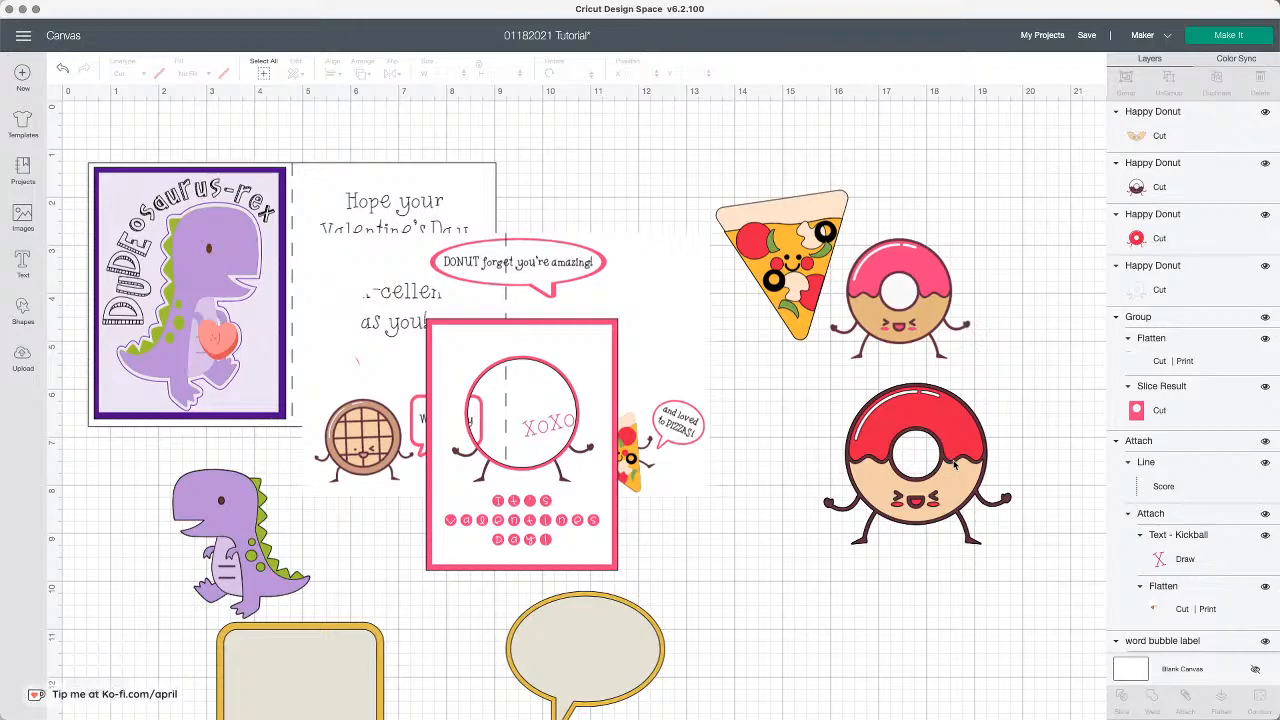
Step: Move the small flattened donut up and to the right, clear of the pizza and the large donut
click(918, 457)
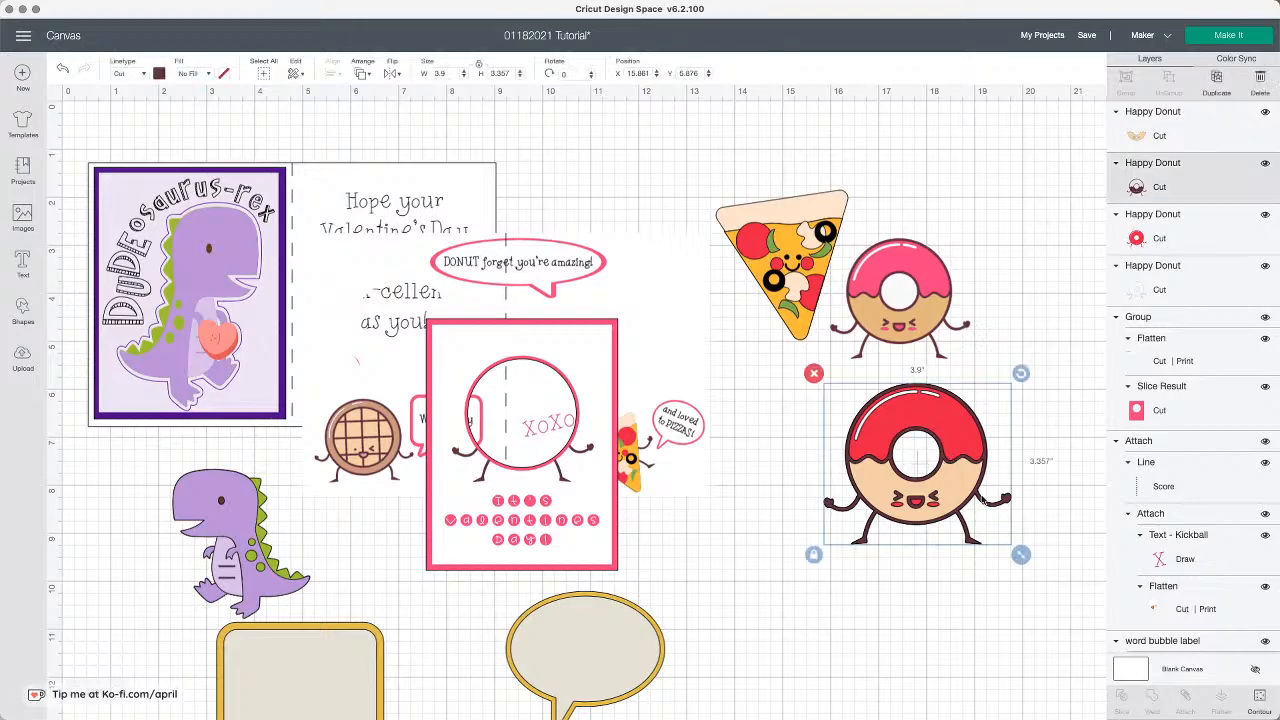
drag(903, 291, 950, 252)
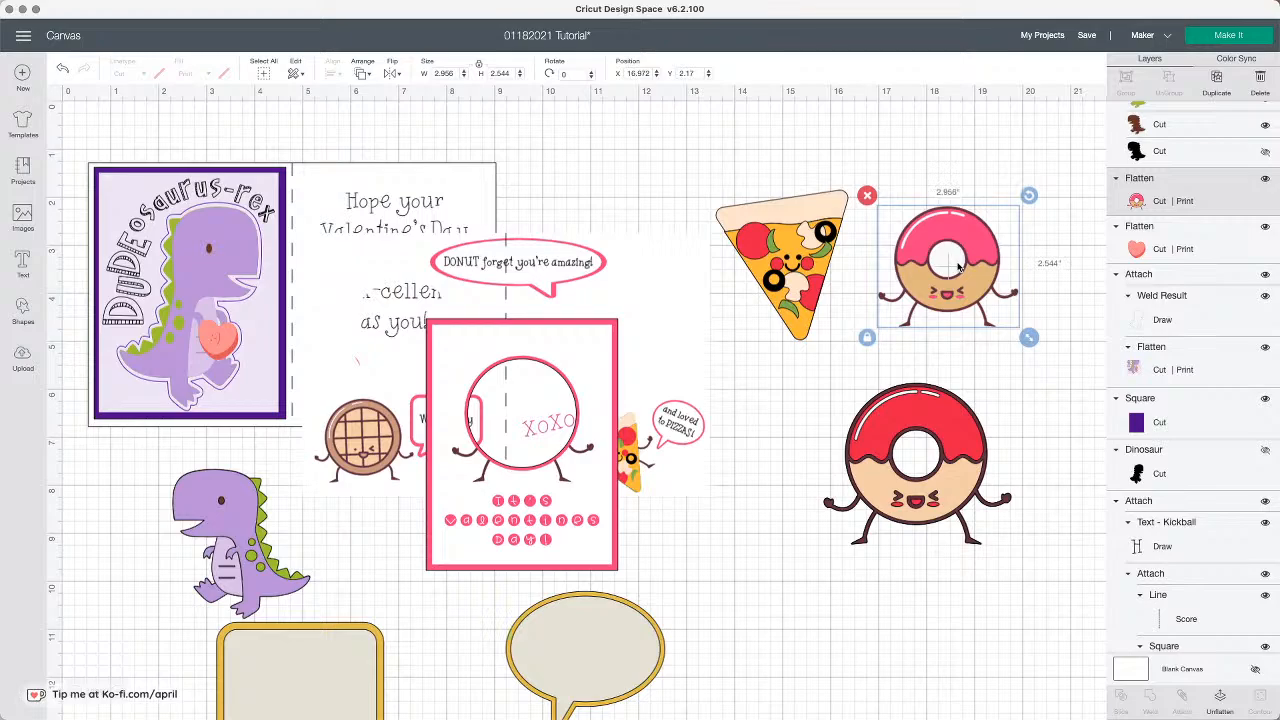
click(958, 420)
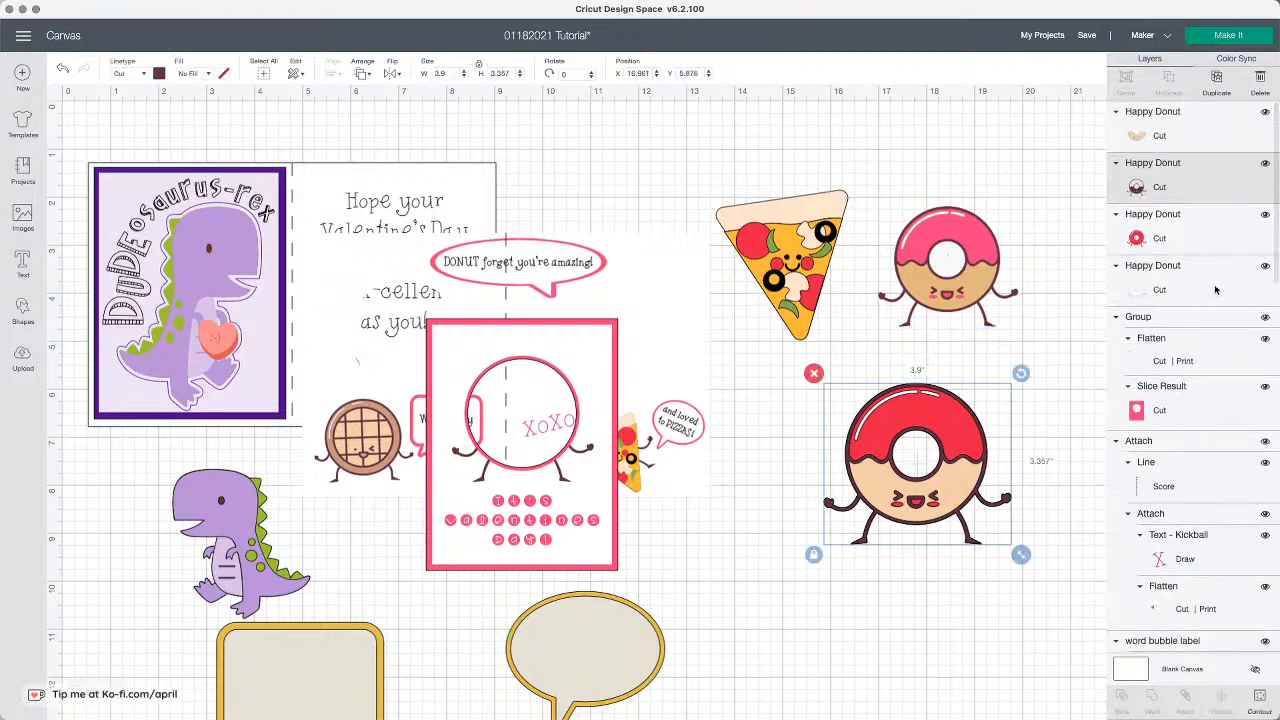
Step: Hide the center-hole contour of the large donut's white base layer
click(1155, 290)
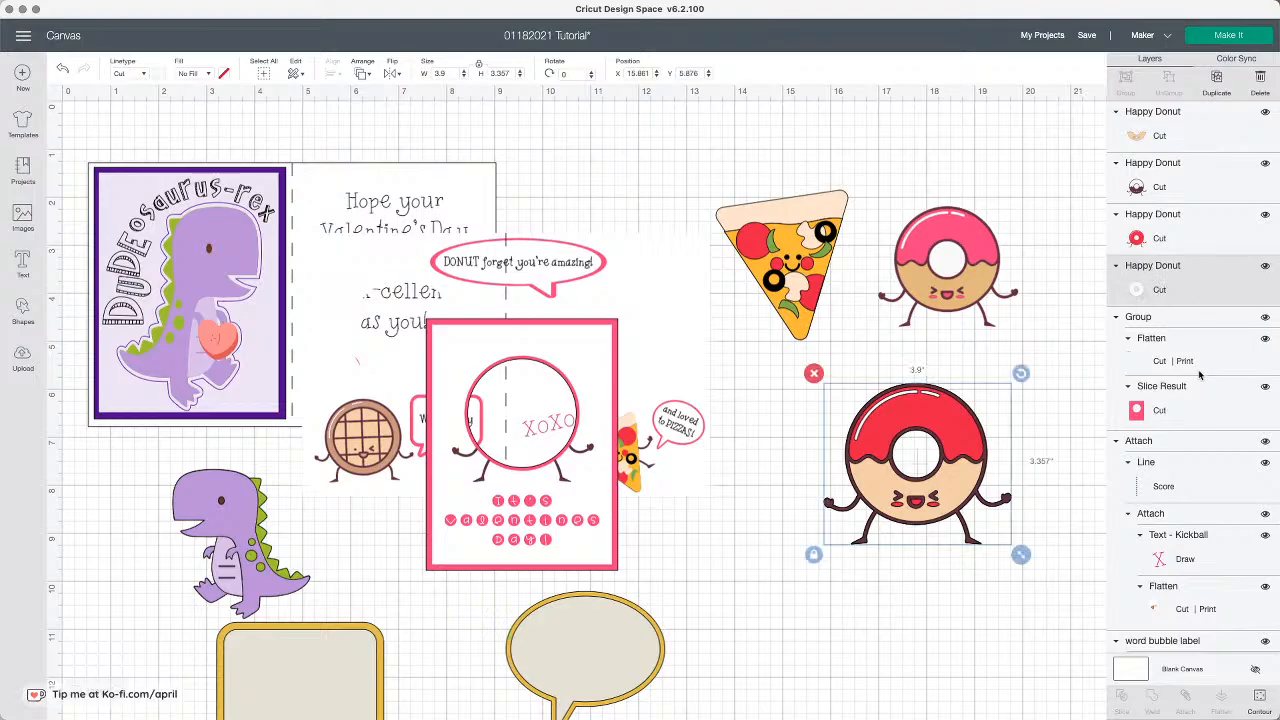
click(1260, 697)
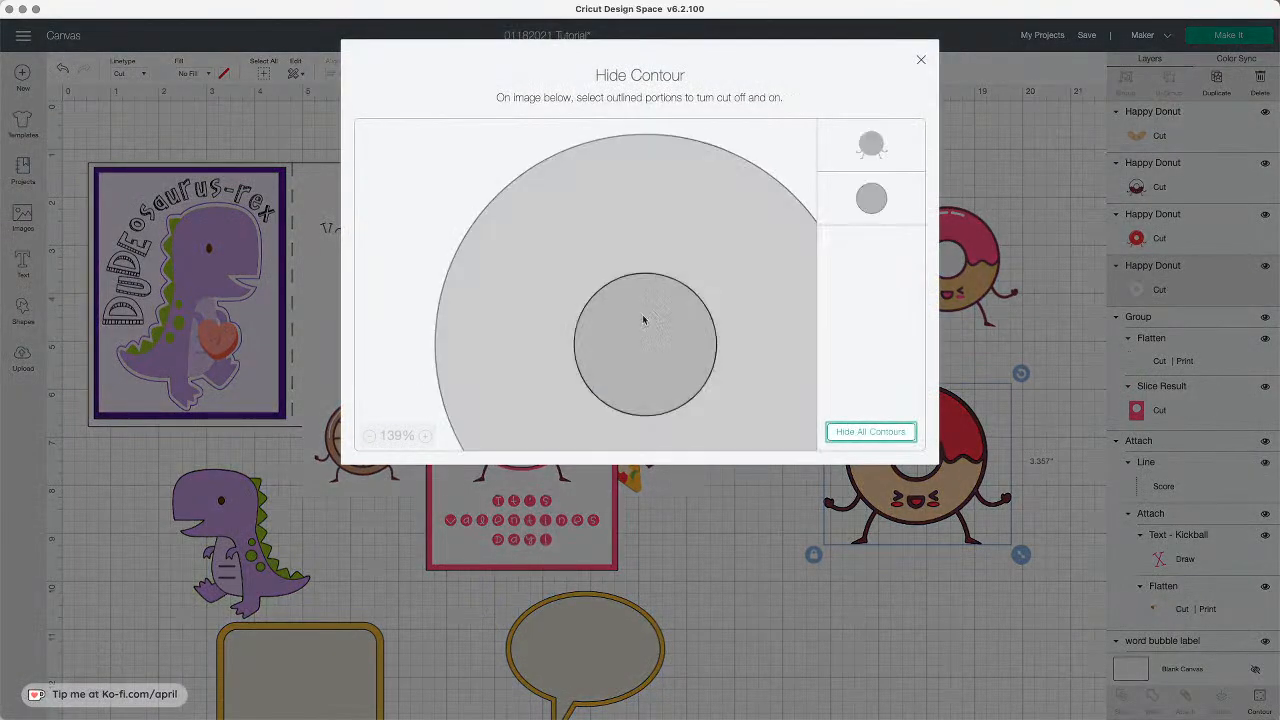
click(653, 345)
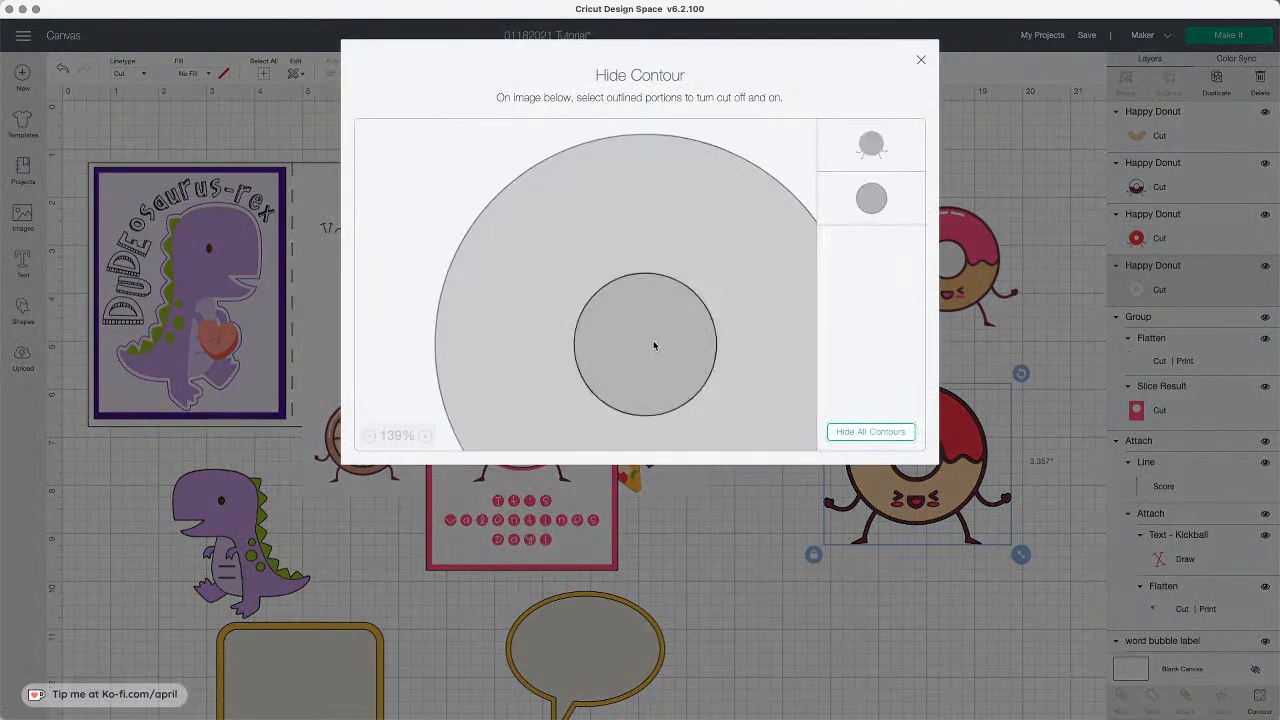
click(994, 659)
Step: Pull the large donut's tan, dark brown and red layers off its white base layer
drag(915, 462, 910, 542)
drag(934, 417, 838, 475)
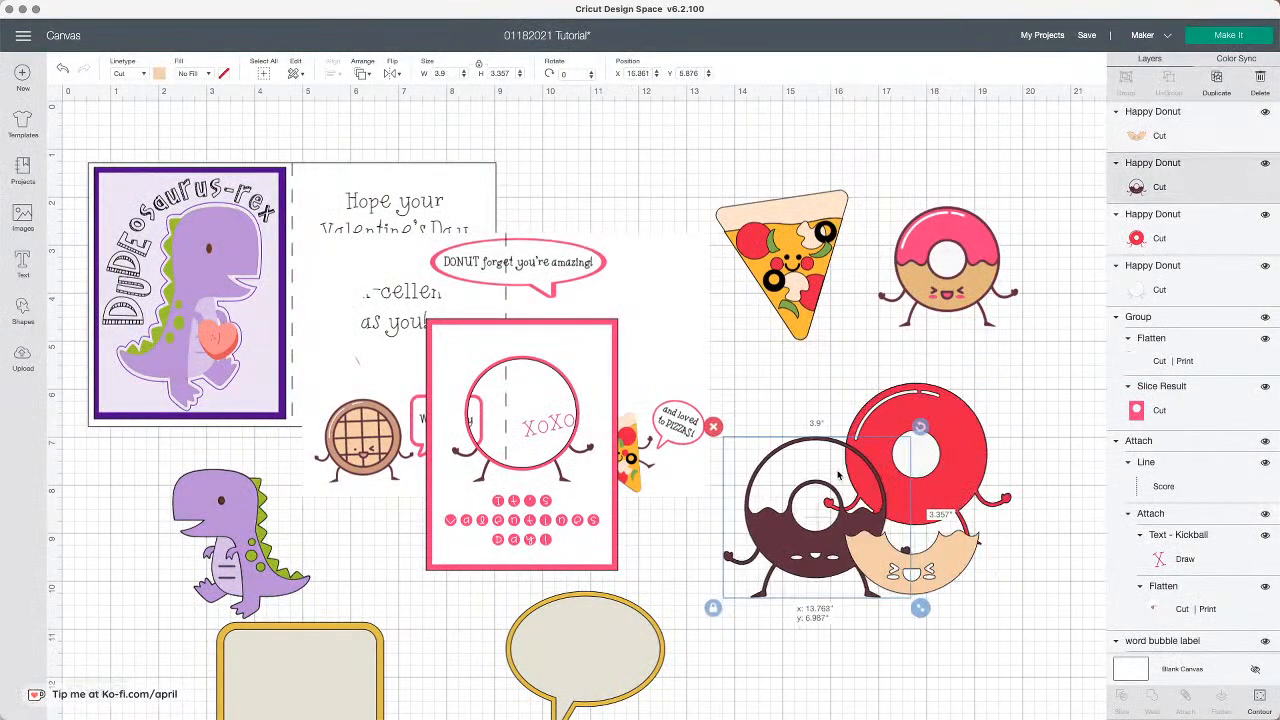
drag(956, 453, 1054, 612)
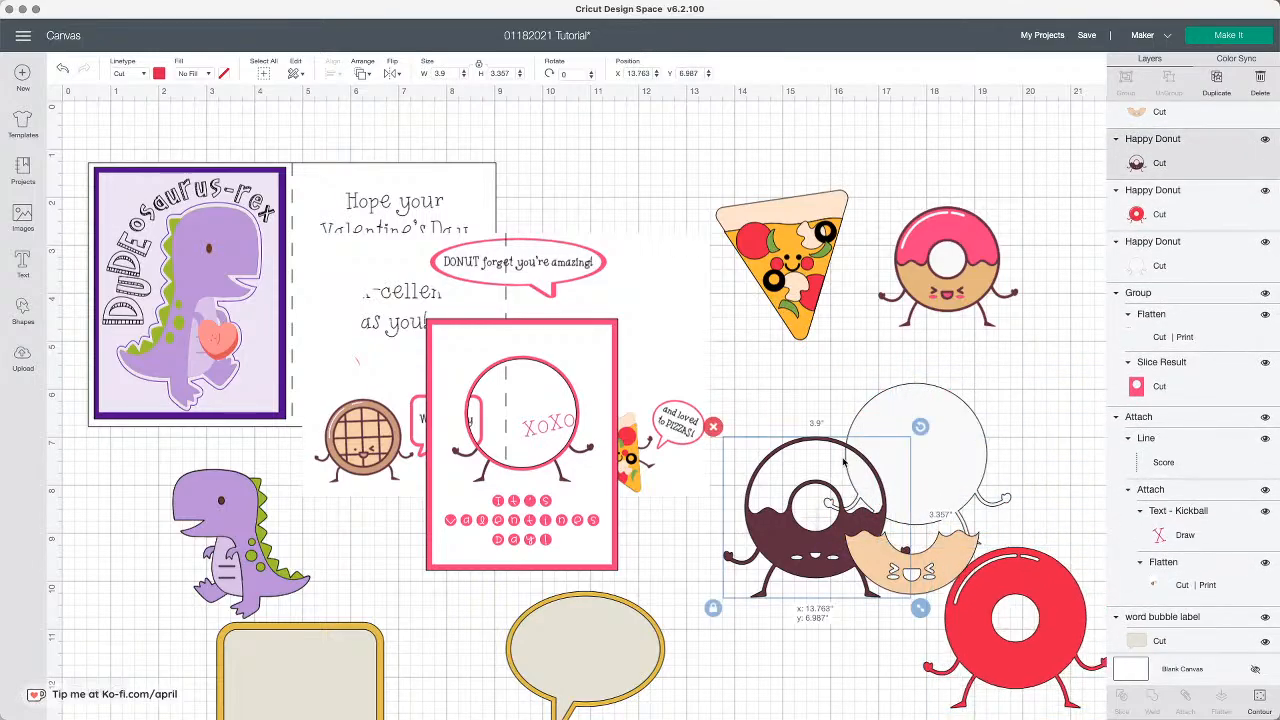
Step: Move the dark brown outline layer beside the white base, duplicate it, and place the copy below the original
drag(852, 490, 768, 438)
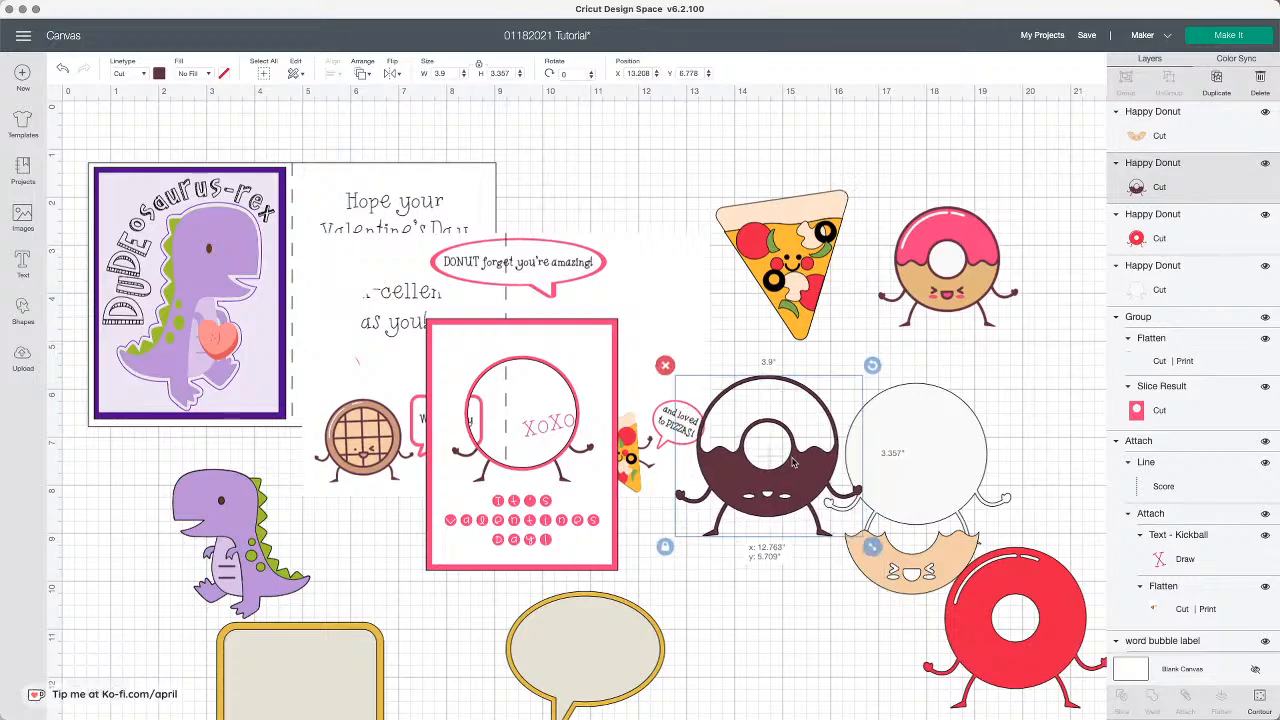
click(1218, 77)
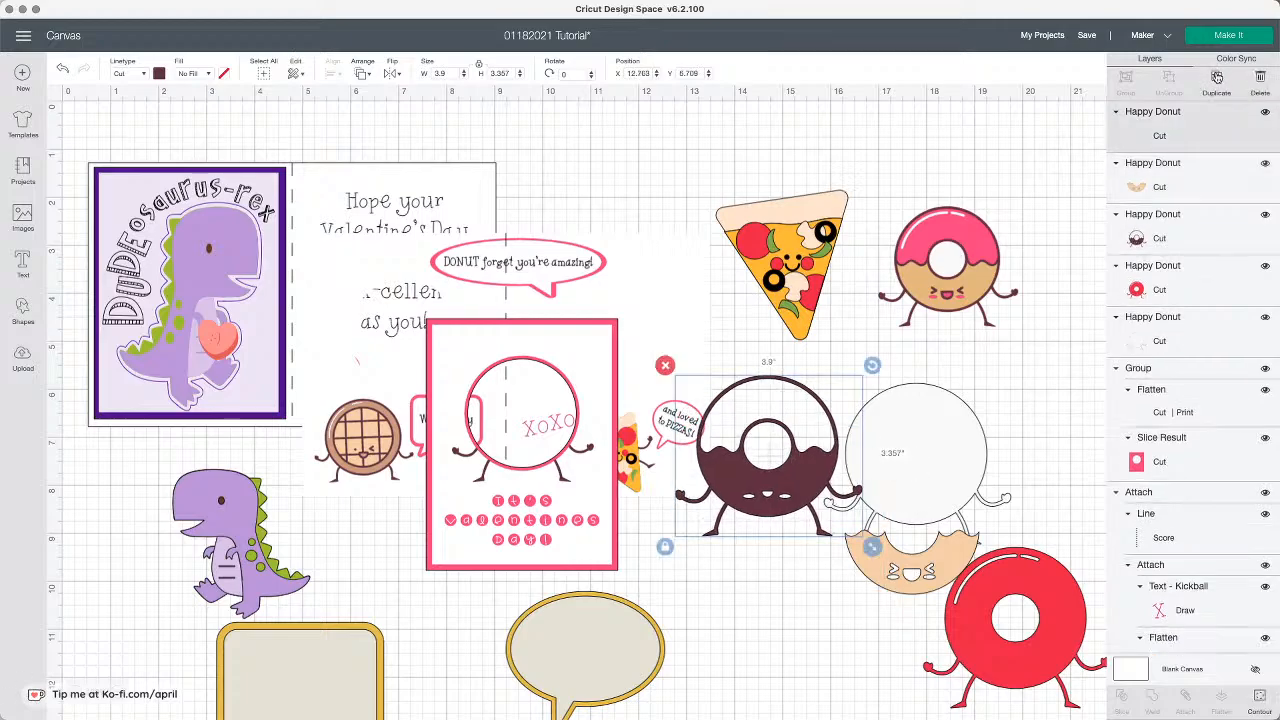
drag(832, 520, 819, 664)
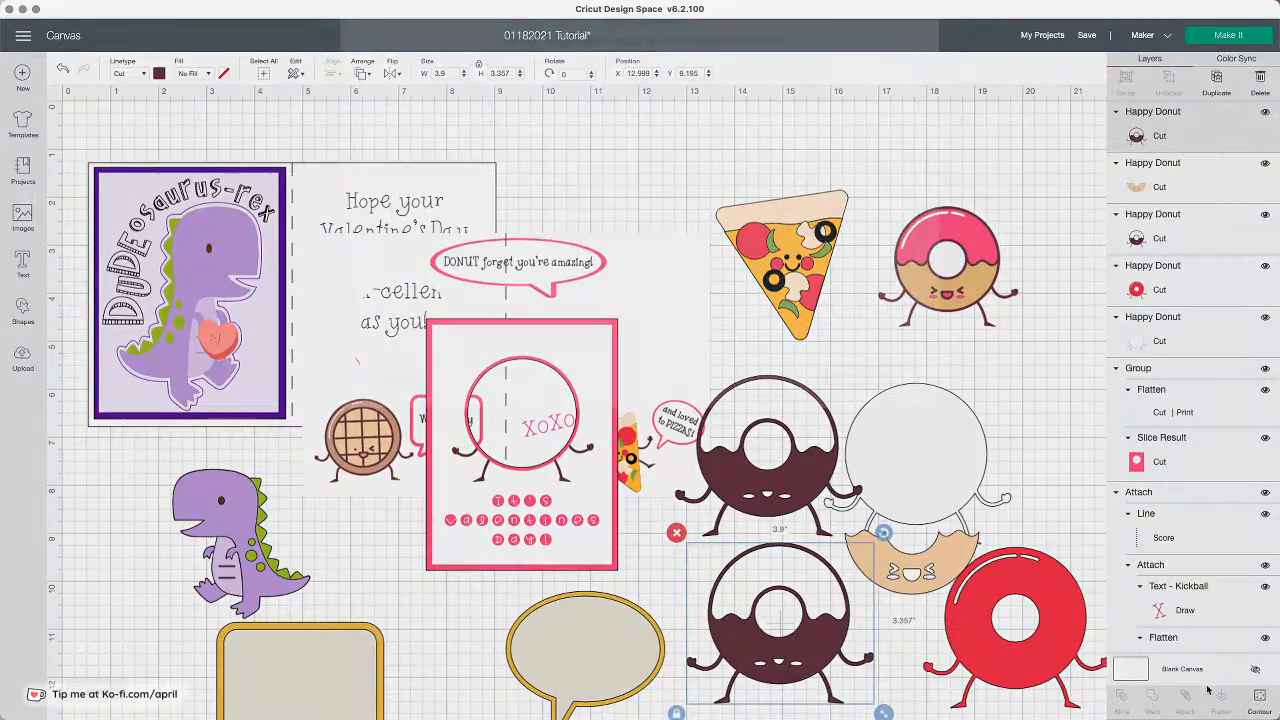
Step: Hide the frosting, center-hole, mouth and both cheek contours of the duplicated outline to make a solid silhouette
click(1259, 697)
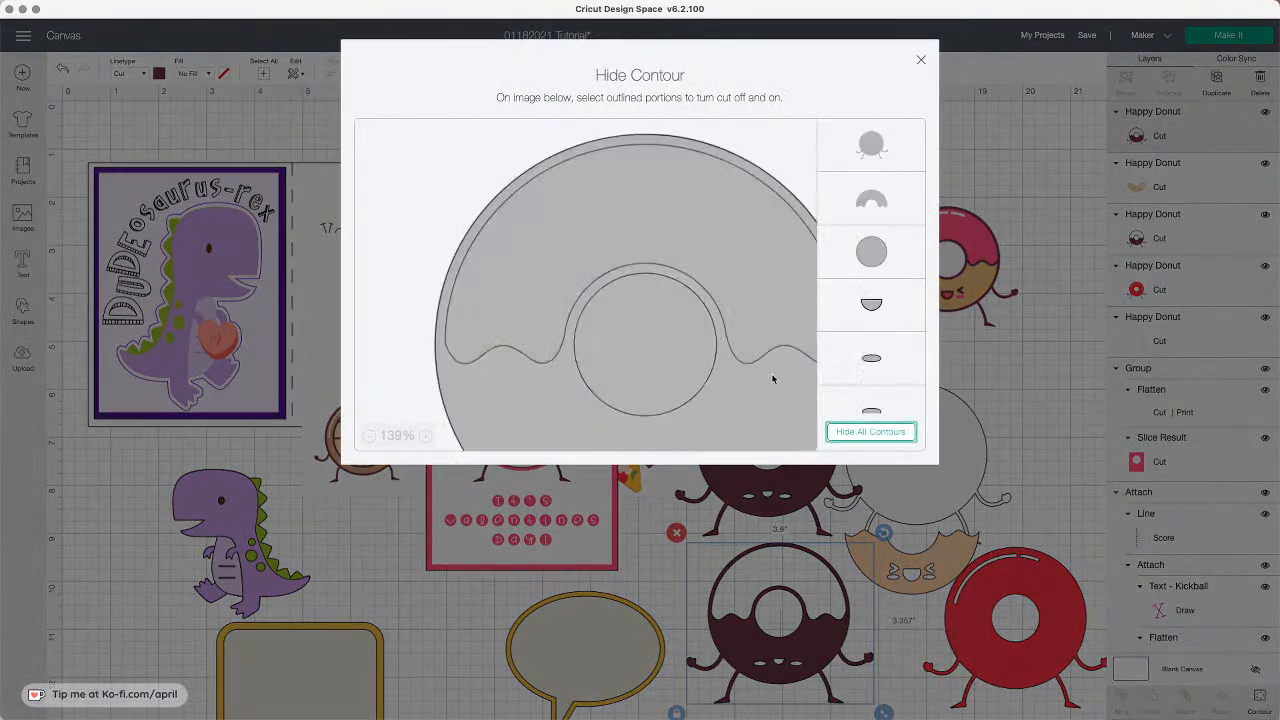
click(666, 312)
click(720, 270)
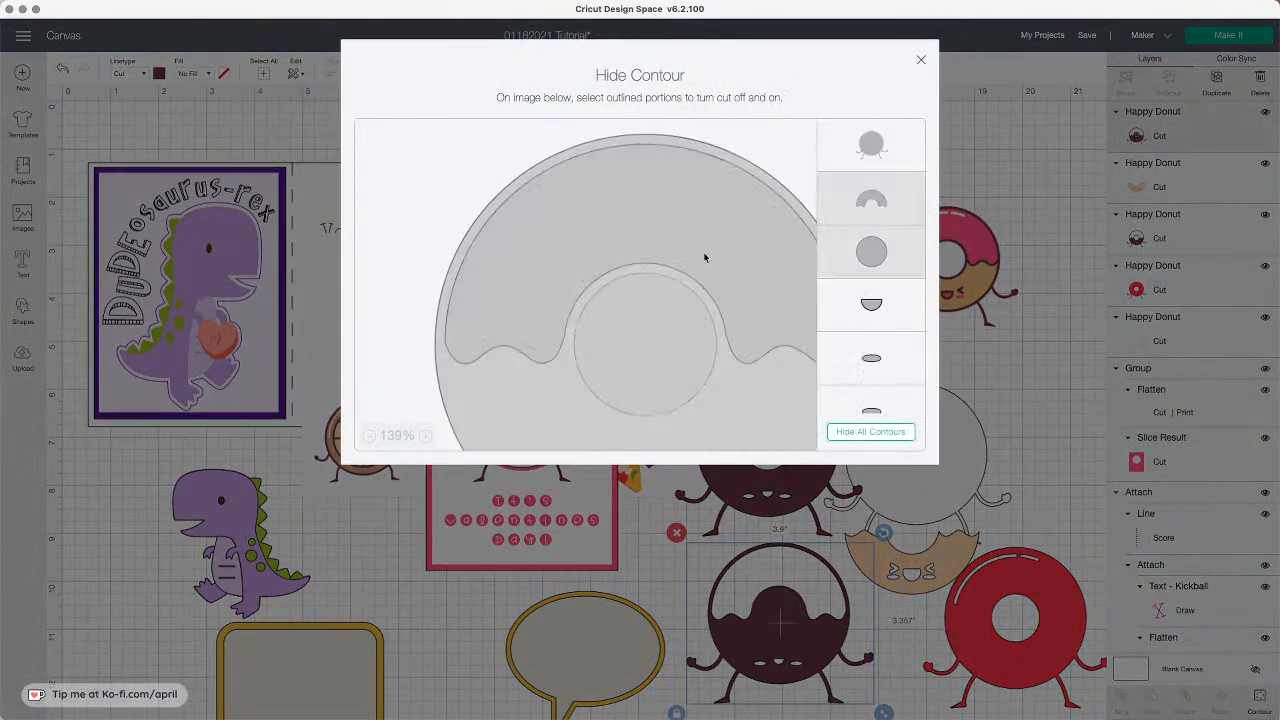
scroll(706, 386, down, 3)
click(697, 345)
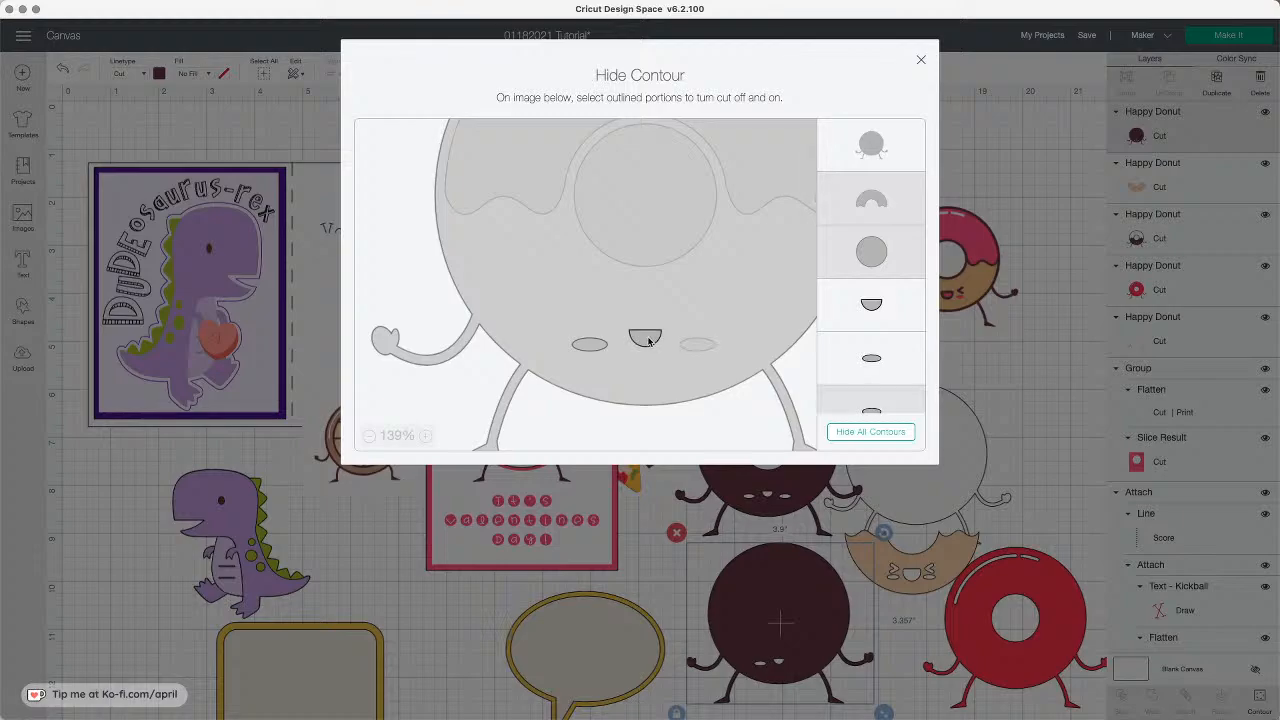
click(645, 338)
click(590, 344)
click(800, 626)
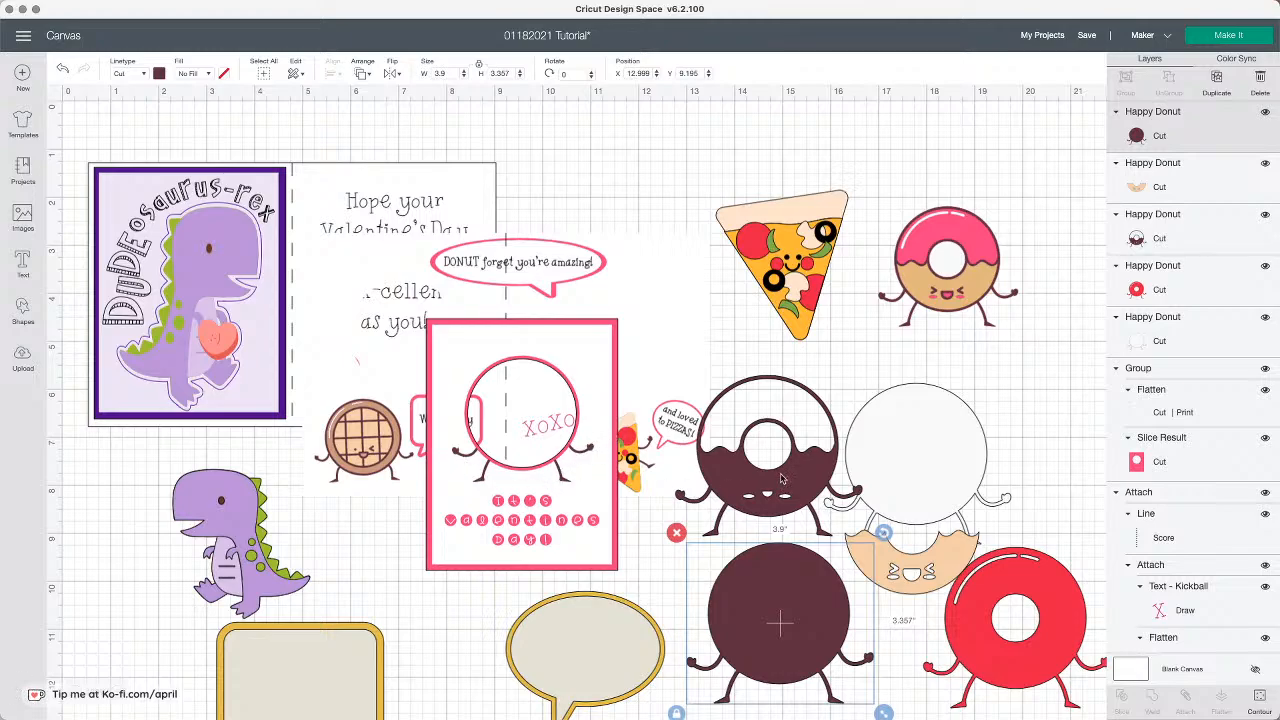
Step: Restack the original dark brown, red and tan donut layers on the white base and select the stack
drag(782, 482, 930, 487)
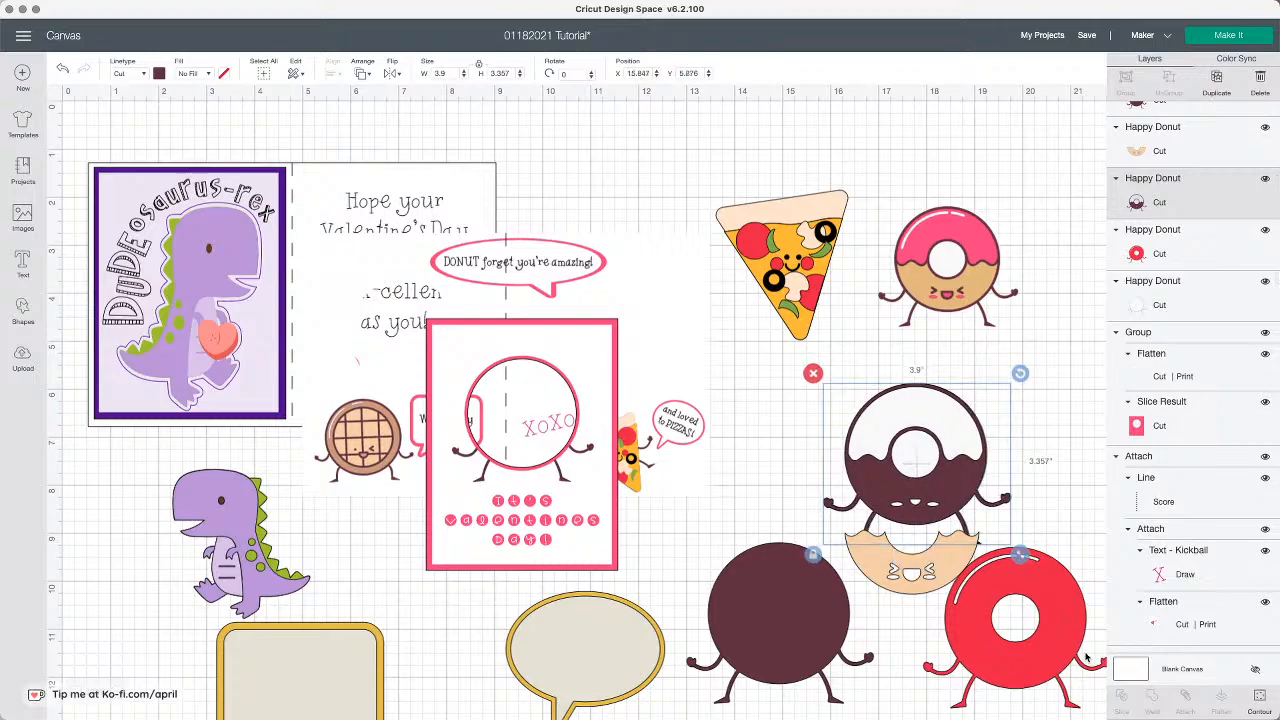
drag(1090, 652, 990, 487)
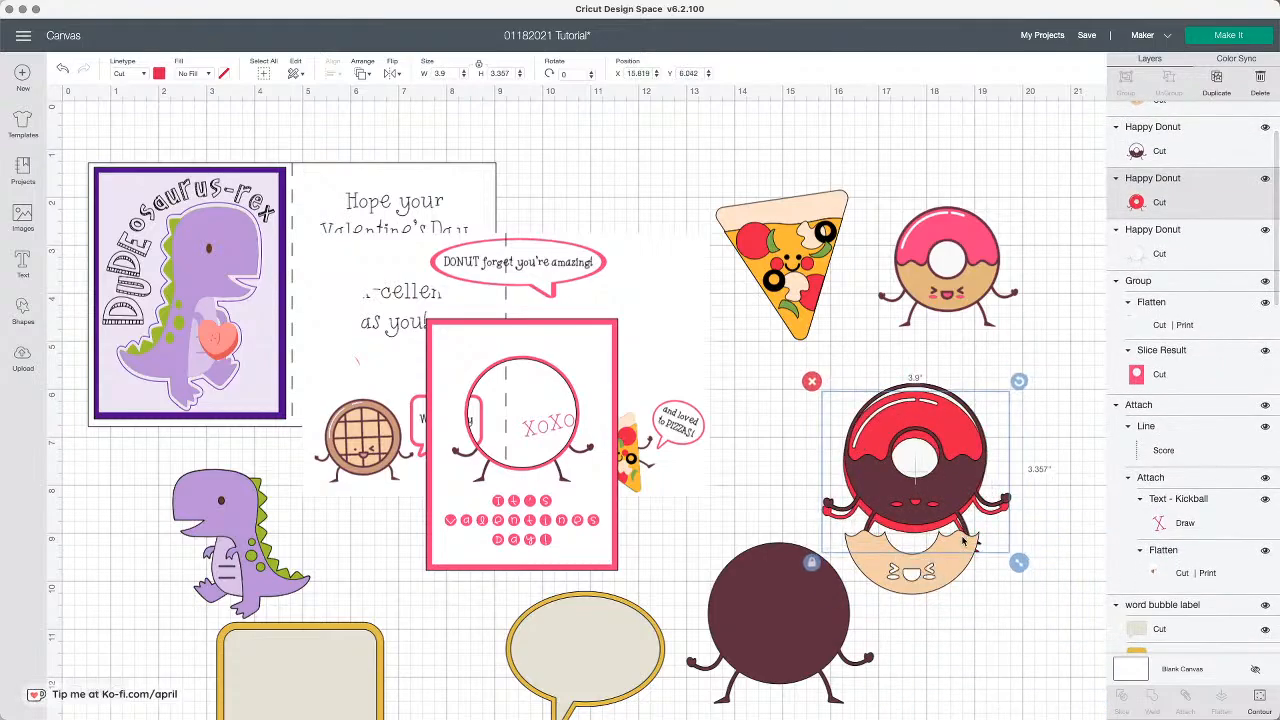
drag(960, 568, 963, 504)
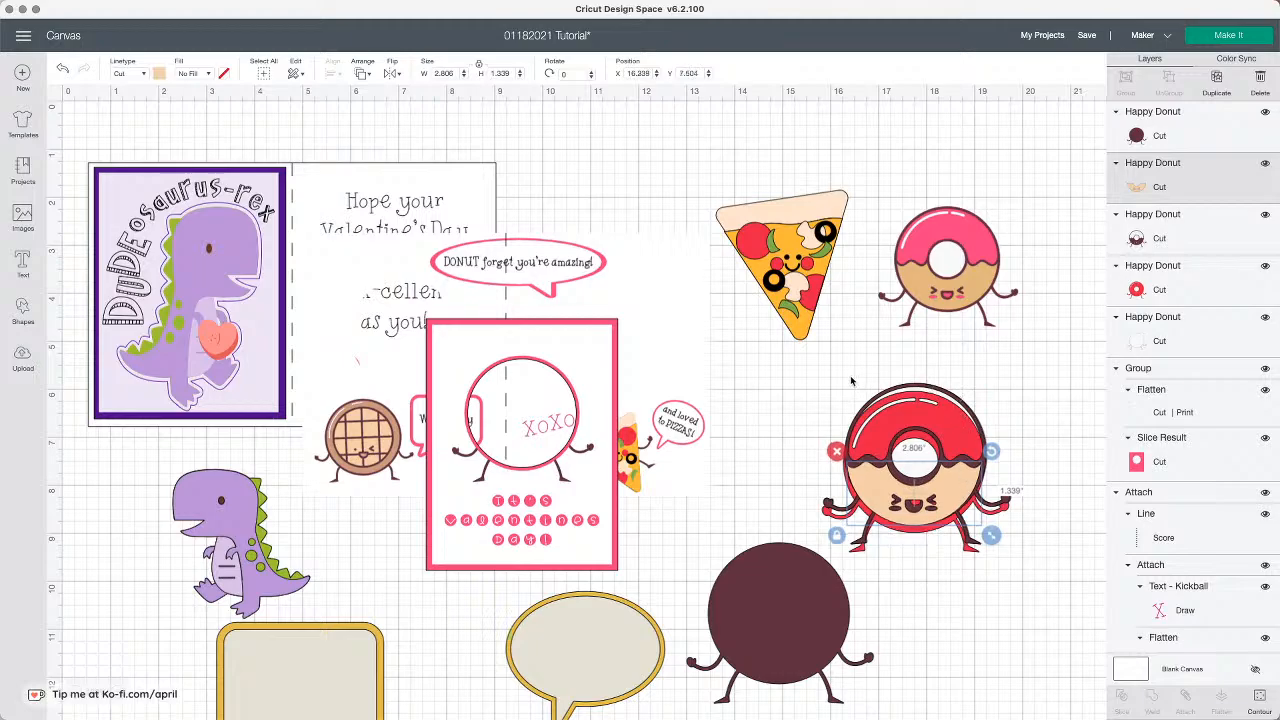
drag(834, 380, 1066, 594)
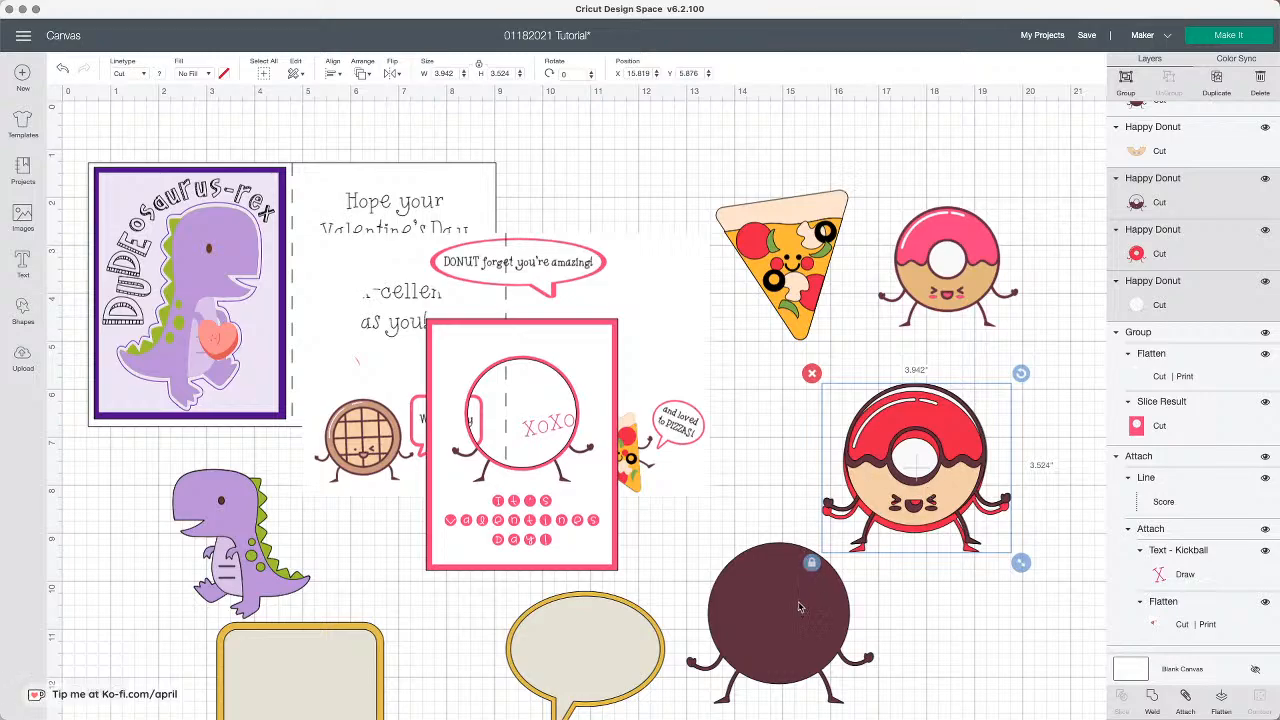
Step: Move the solid donut silhouette up and to the left, insert a circle shape, and place it over the silhouette's body
click(803, 637)
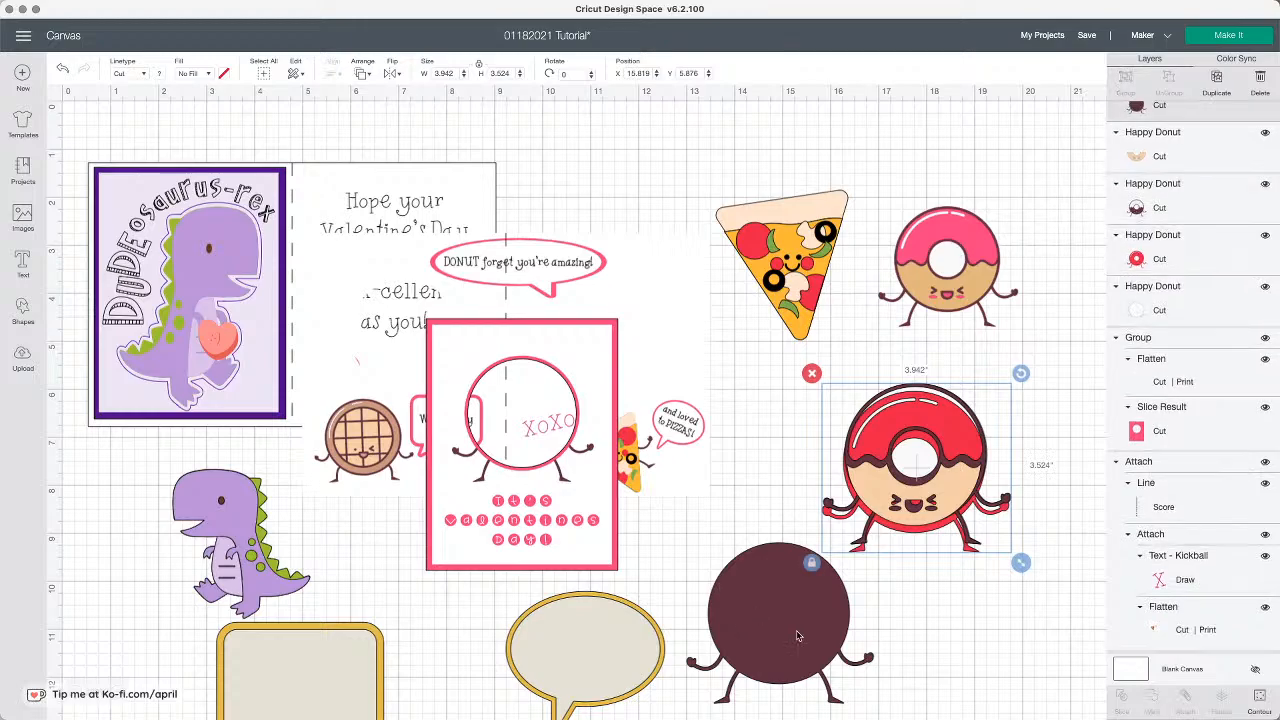
drag(797, 623, 747, 600)
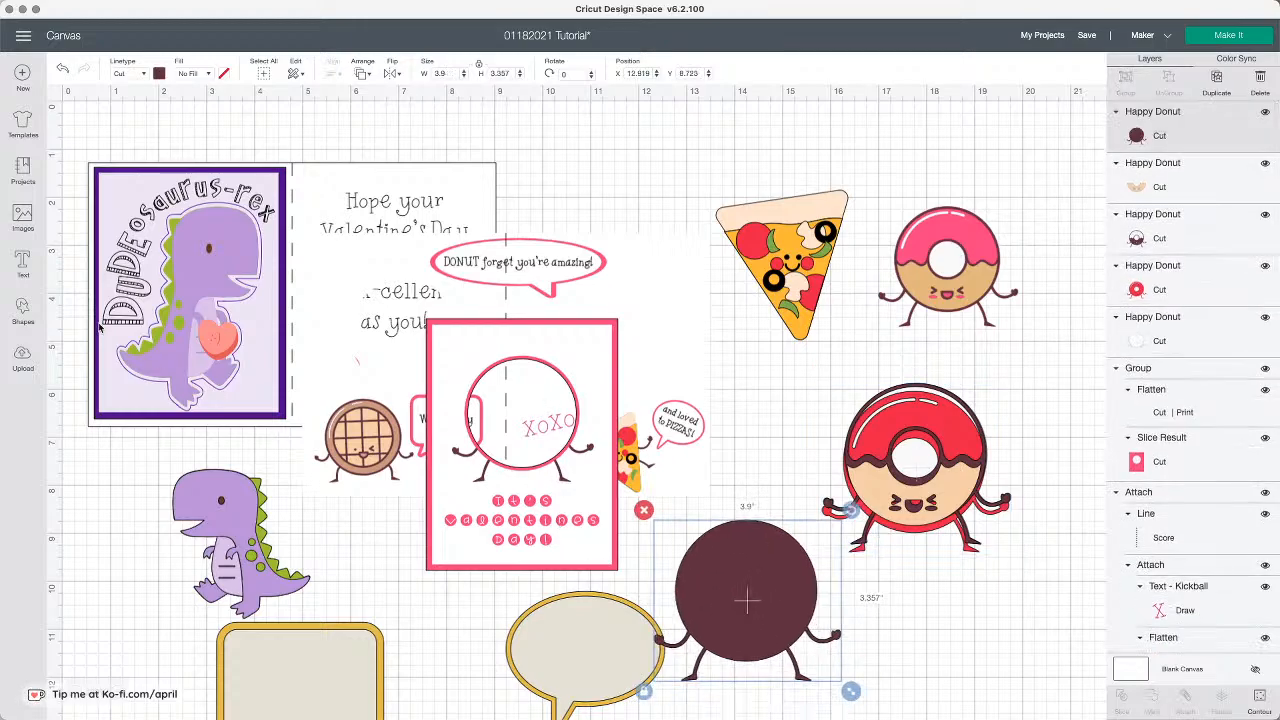
click(23, 309)
click(123, 220)
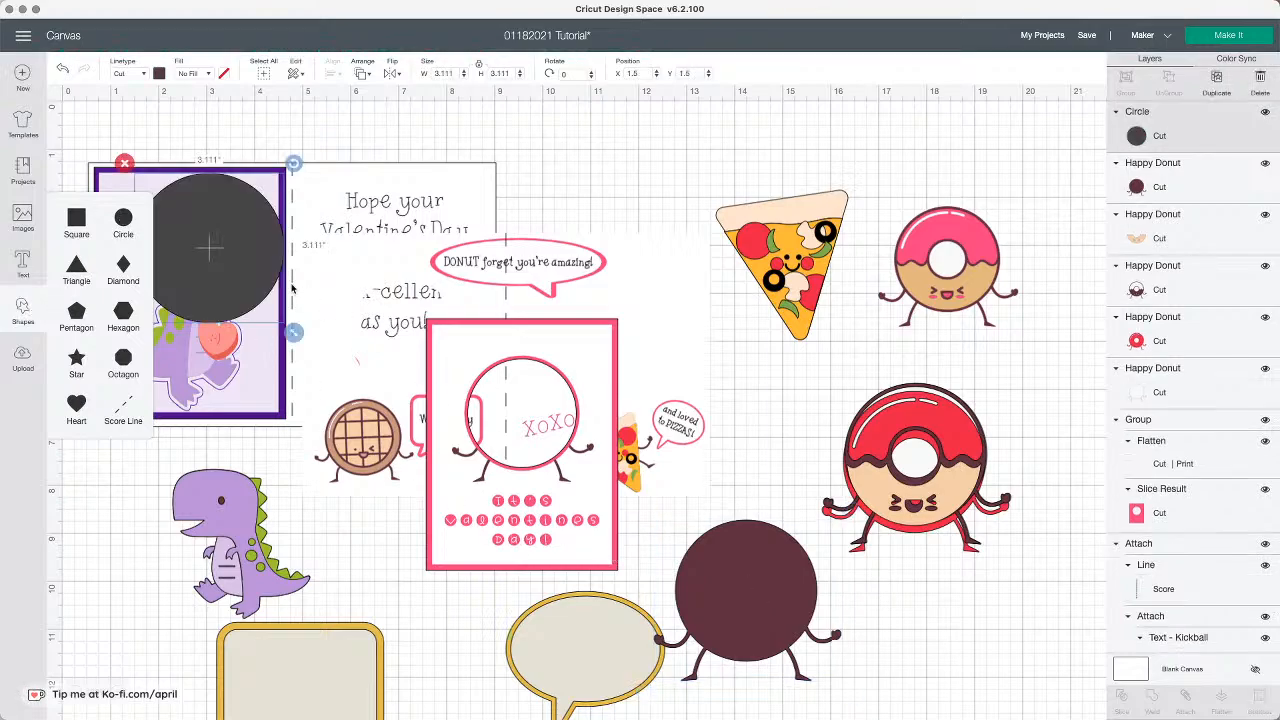
drag(260, 261, 800, 604)
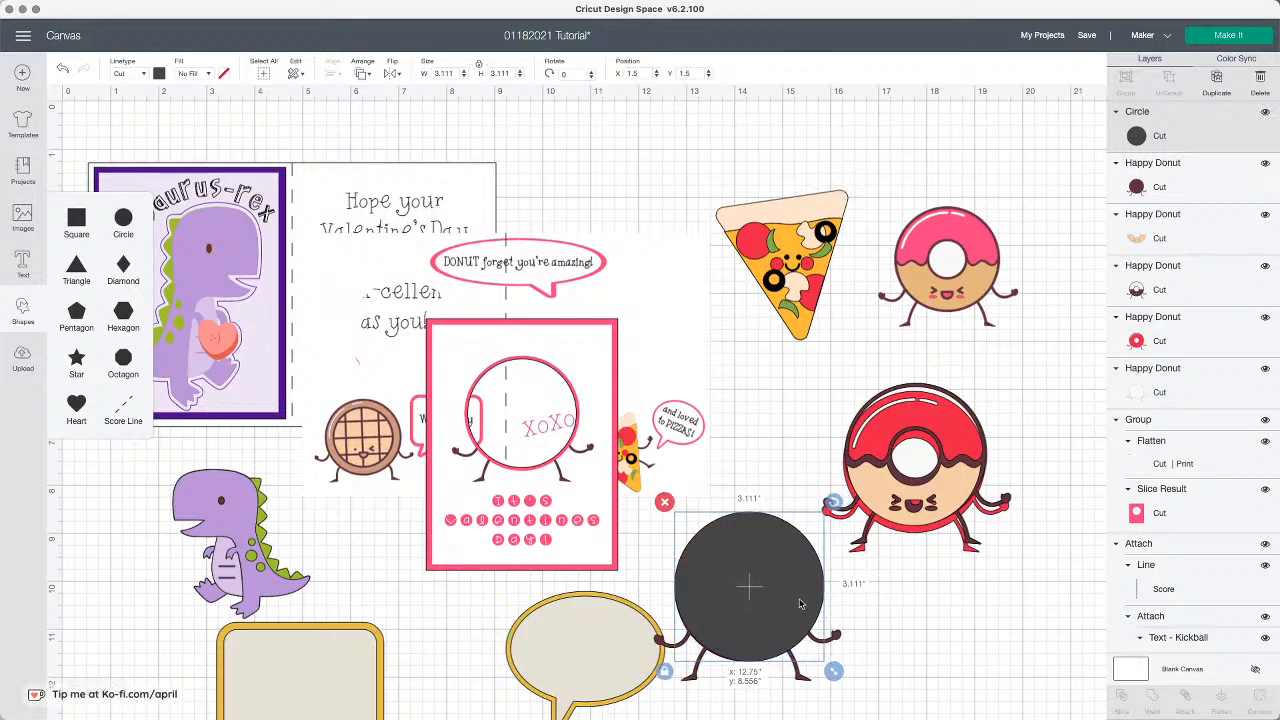
Step: Slice the solid silhouette with the circle and delete the leftover gray crescent
drag(936, 660, 613, 583)
drag(918, 651, 794, 616)
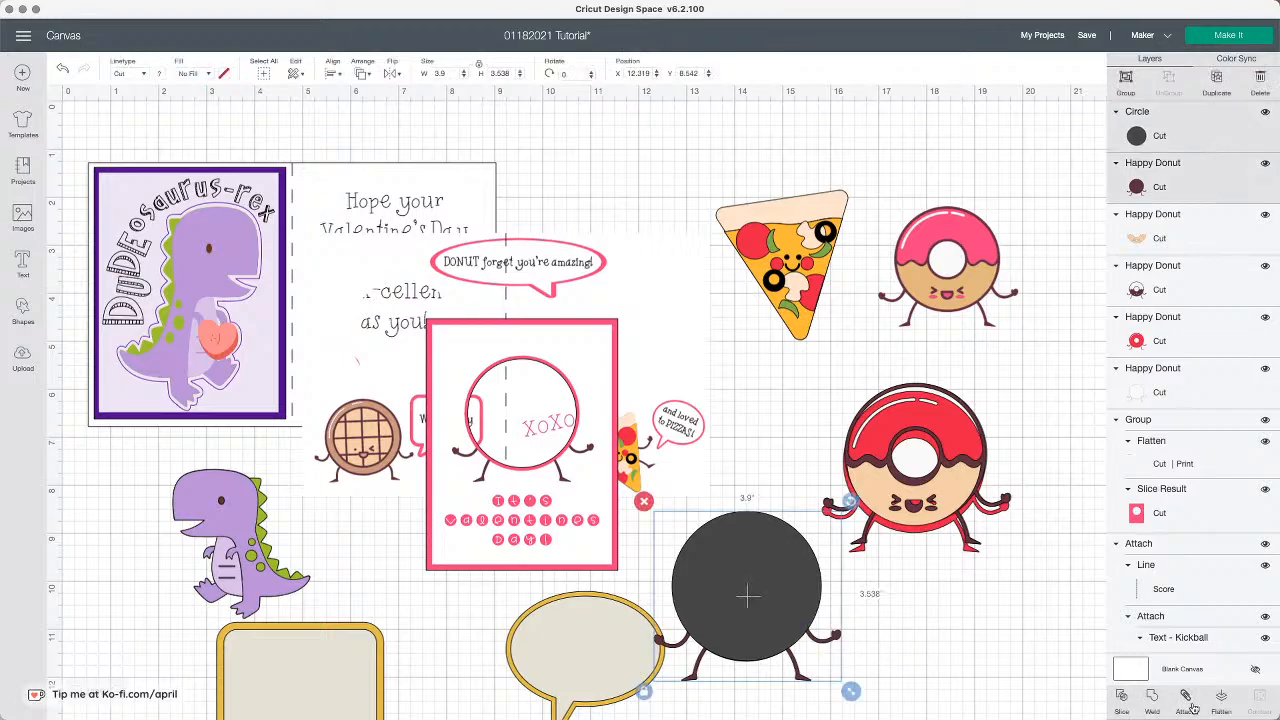
click(1121, 697)
drag(730, 556, 924, 556)
click(860, 508)
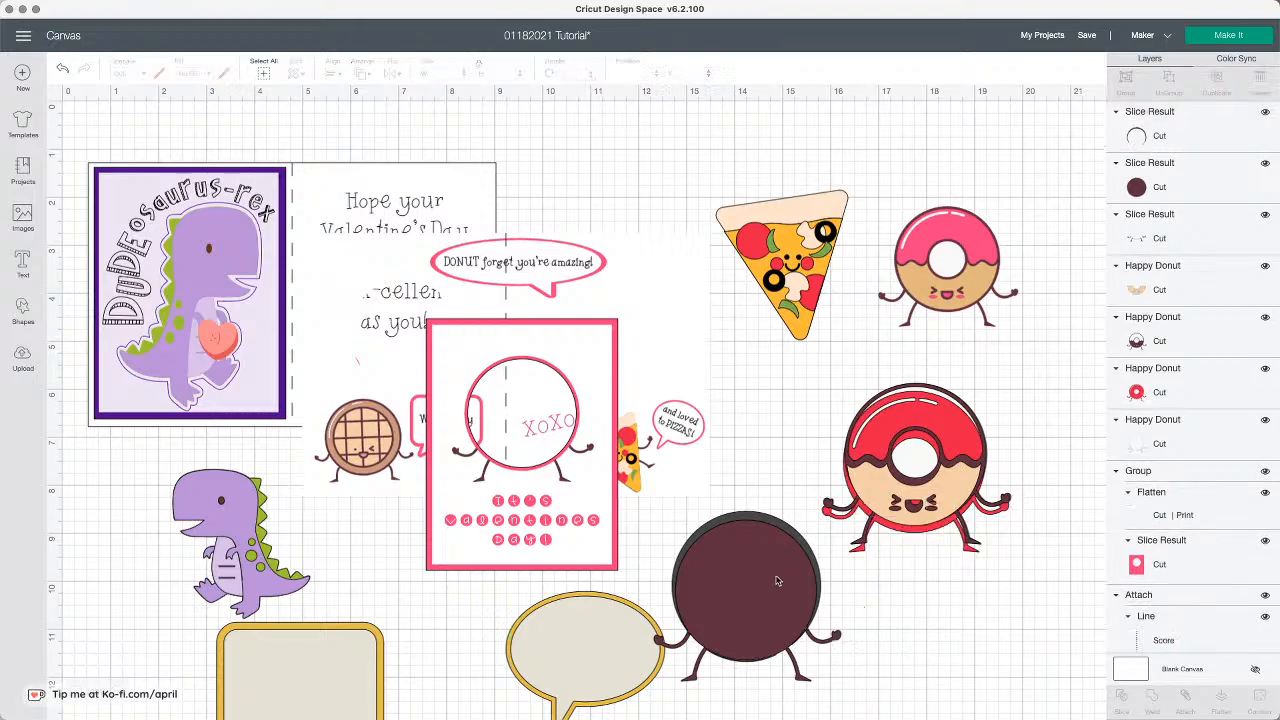
drag(752, 516, 963, 534)
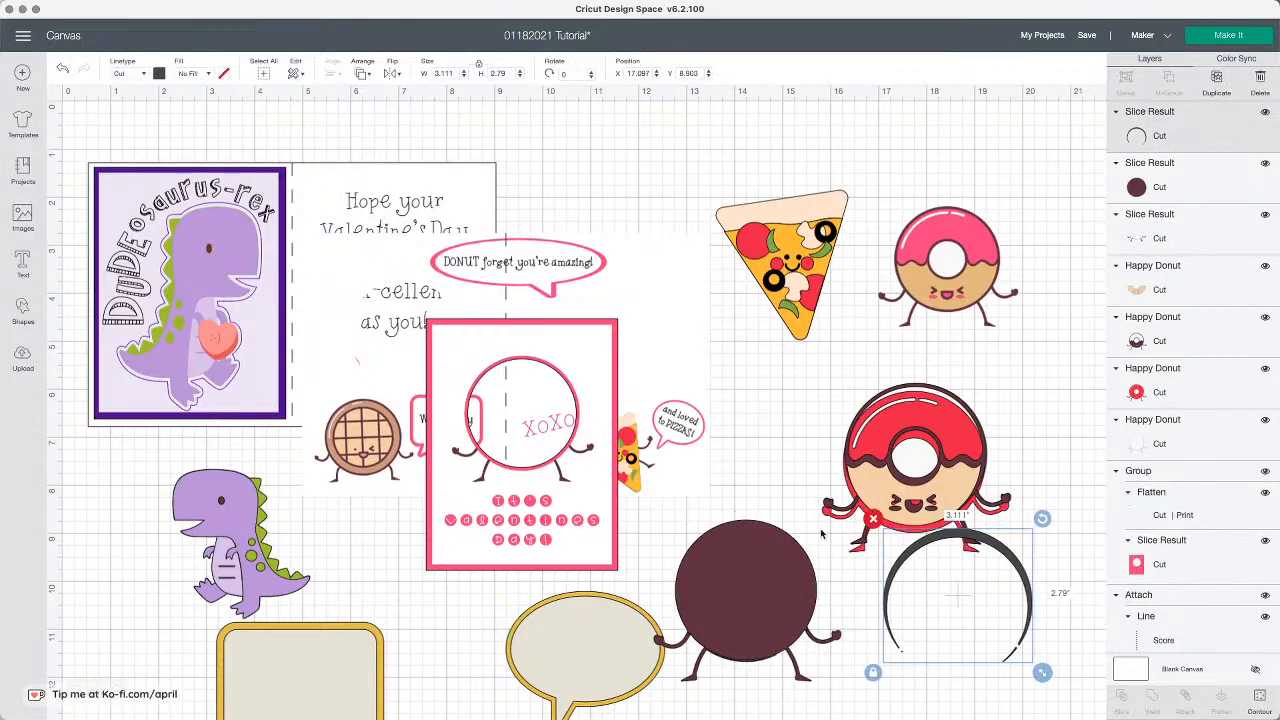
click(872, 518)
Step: Separate the brown body circle from the limbs piece, overlap it with the curve joining the legs, and slice the two
drag(760, 560, 1000, 573)
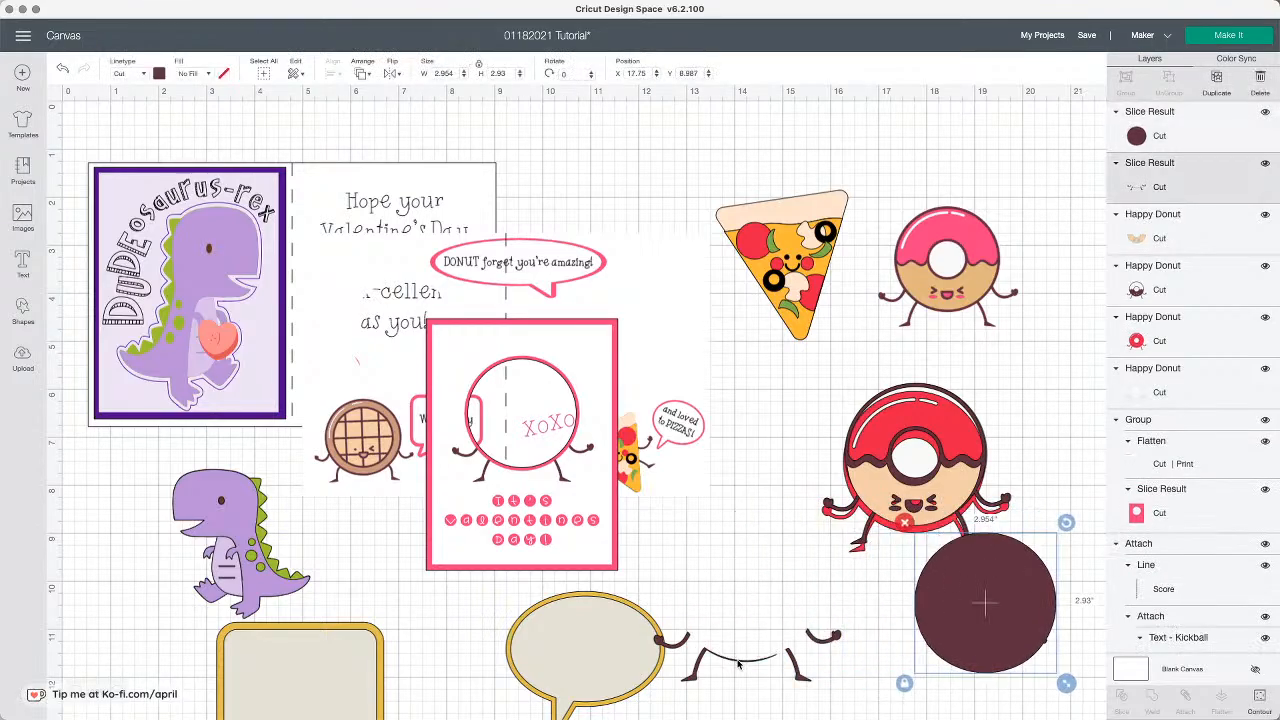
drag(738, 662, 748, 637)
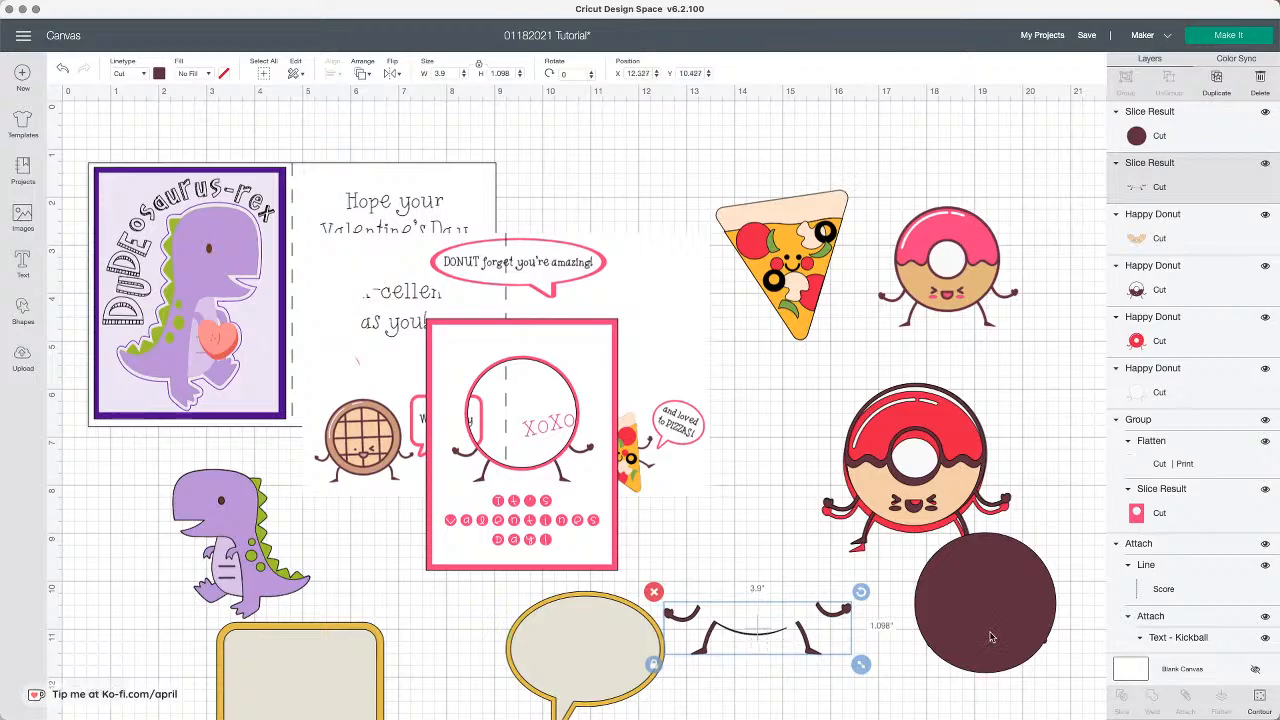
drag(997, 640, 767, 601)
click(897, 652)
drag(897, 652, 726, 604)
click(1124, 696)
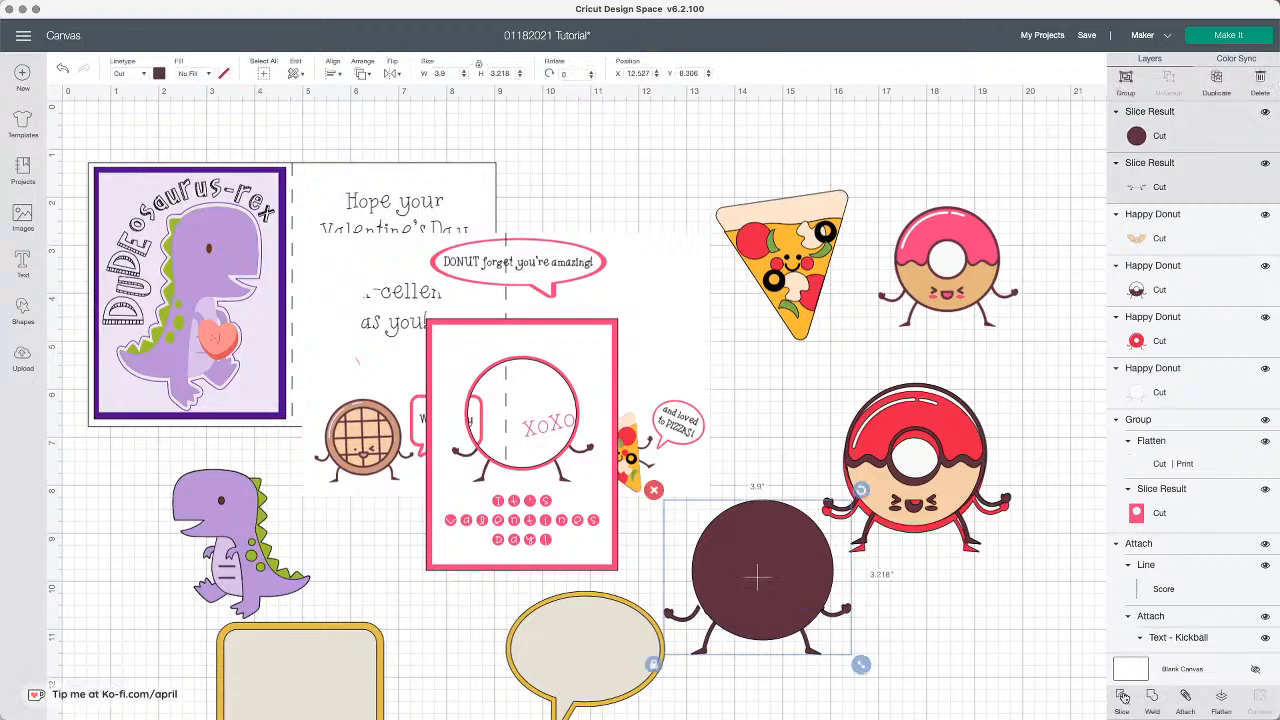
Step: Move the sliced body circle aside and delete the leftover curve pieces between the arms and legs
drag(760, 605, 940, 593)
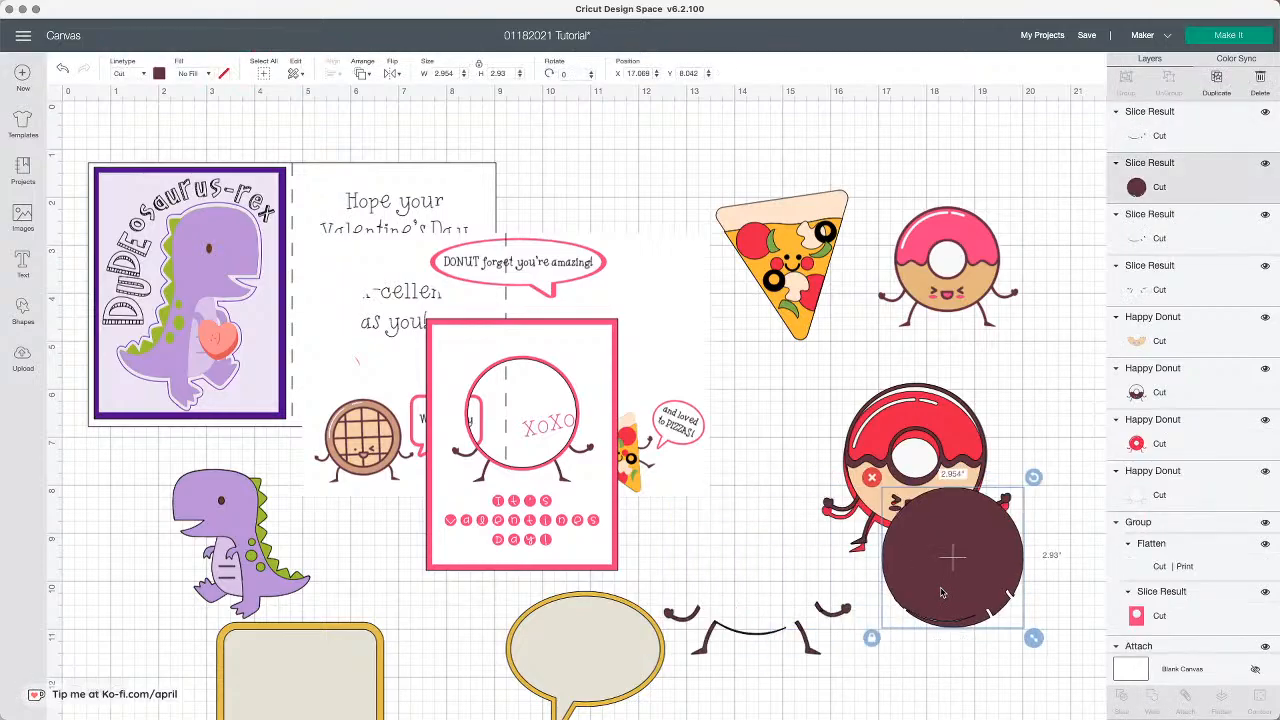
drag(821, 614, 976, 639)
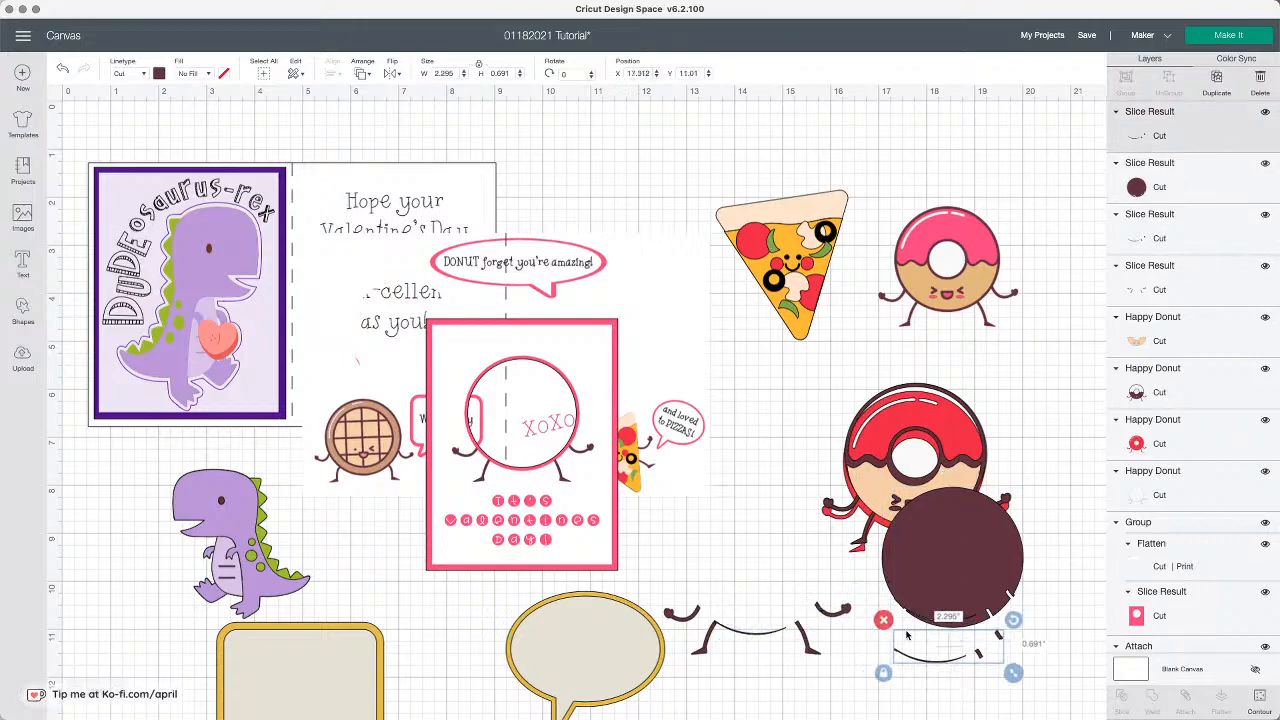
click(884, 621)
drag(806, 628, 805, 688)
click(728, 634)
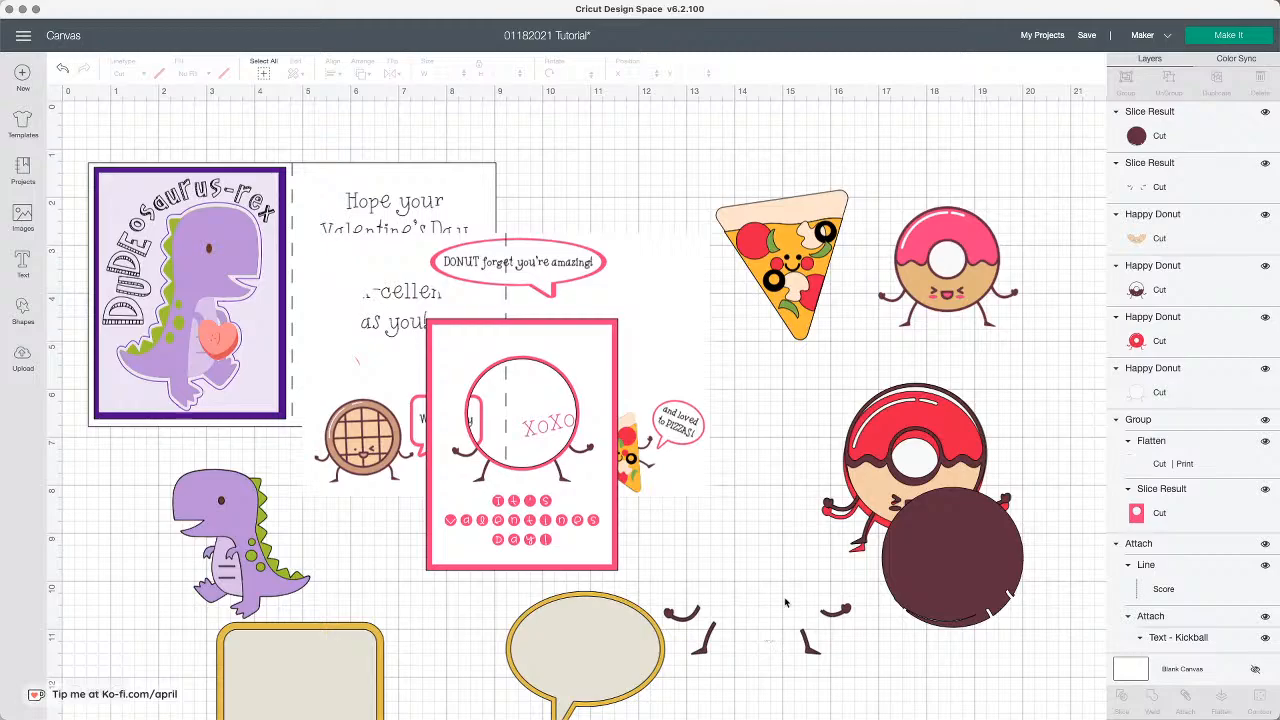
Step: Delete the sliced brown body circle and position the isolated arms and legs below the large donut
mouse_move(785, 603)
mouse_down()
mouse_move(868, 668)
mouse_move(840, 682)
mouse_move(783, 598)
mouse_up()
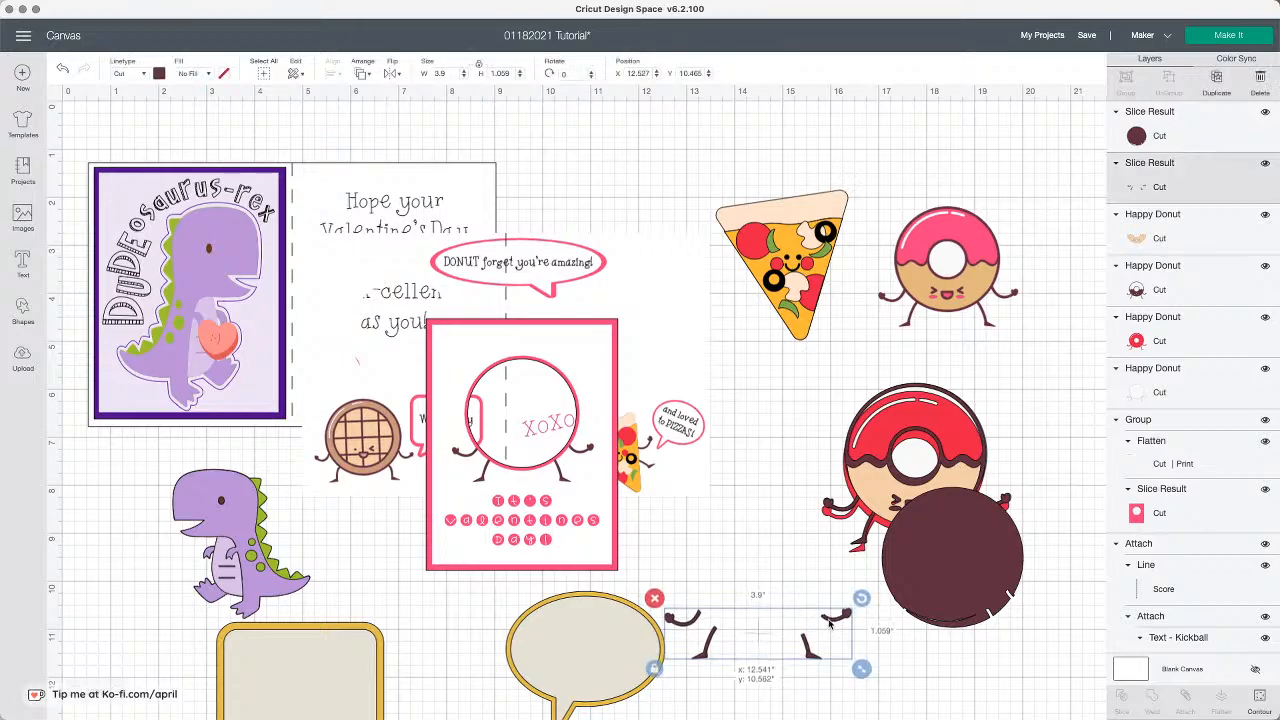
click(892, 657)
drag(845, 630, 828, 590)
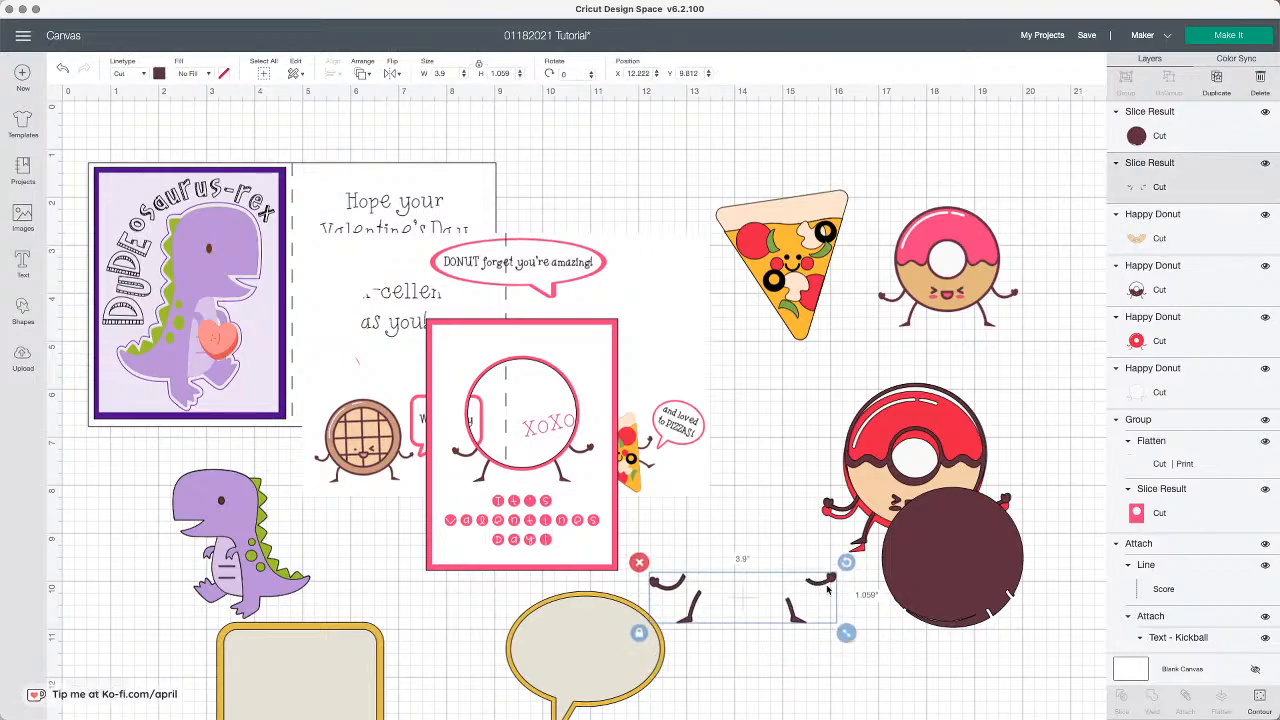
click(955, 591)
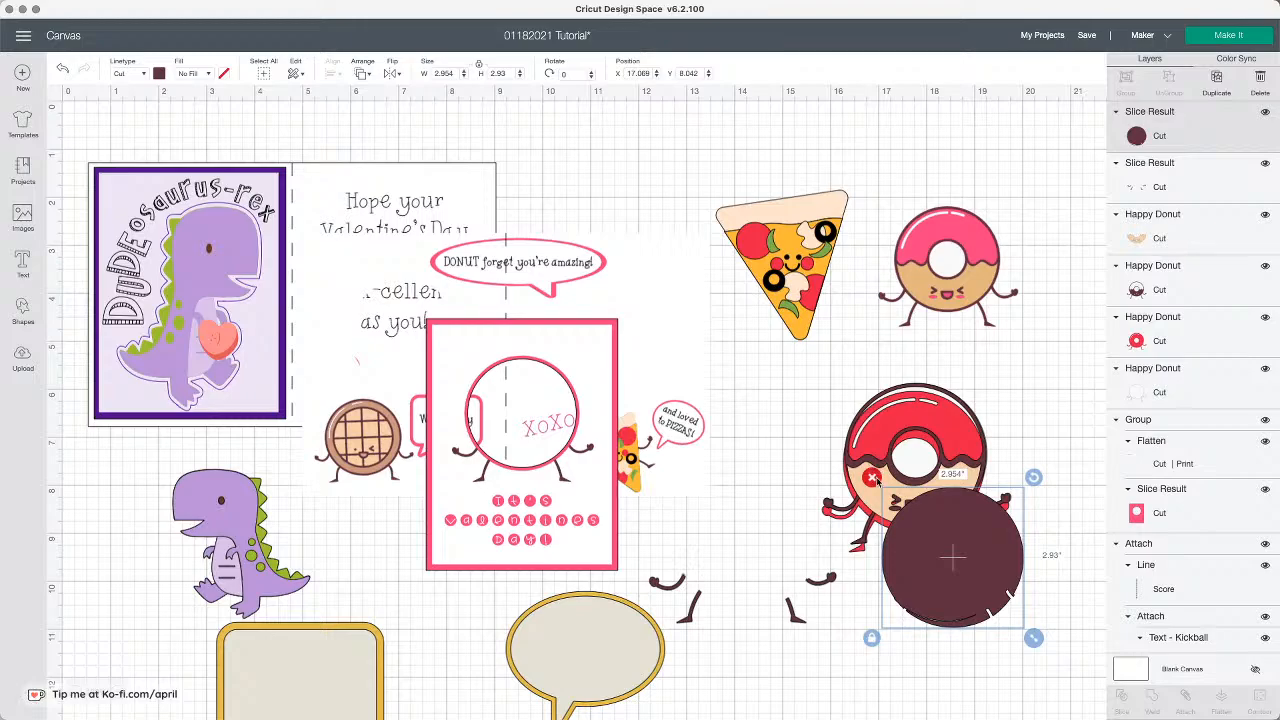
key(Delete)
drag(790, 617, 925, 645)
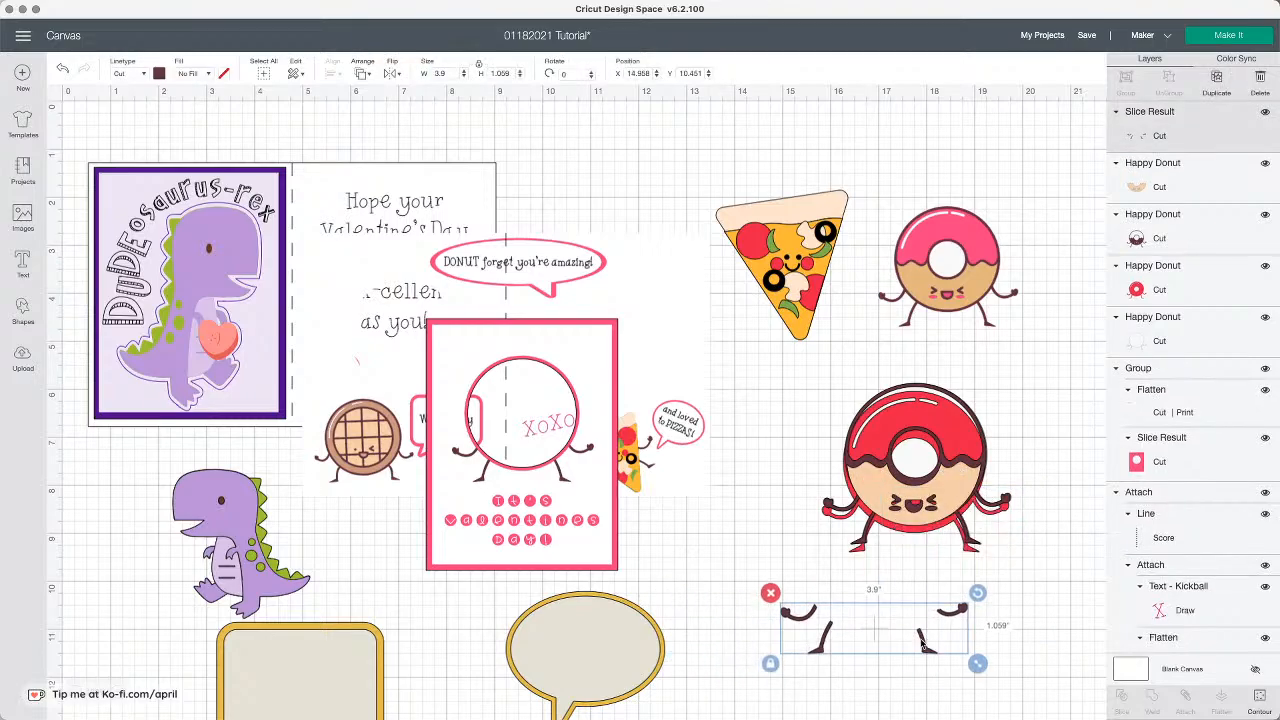
Step: Place the isolated arms and legs over the donut card's circle, and return them to the space below the large donut
click(950, 514)
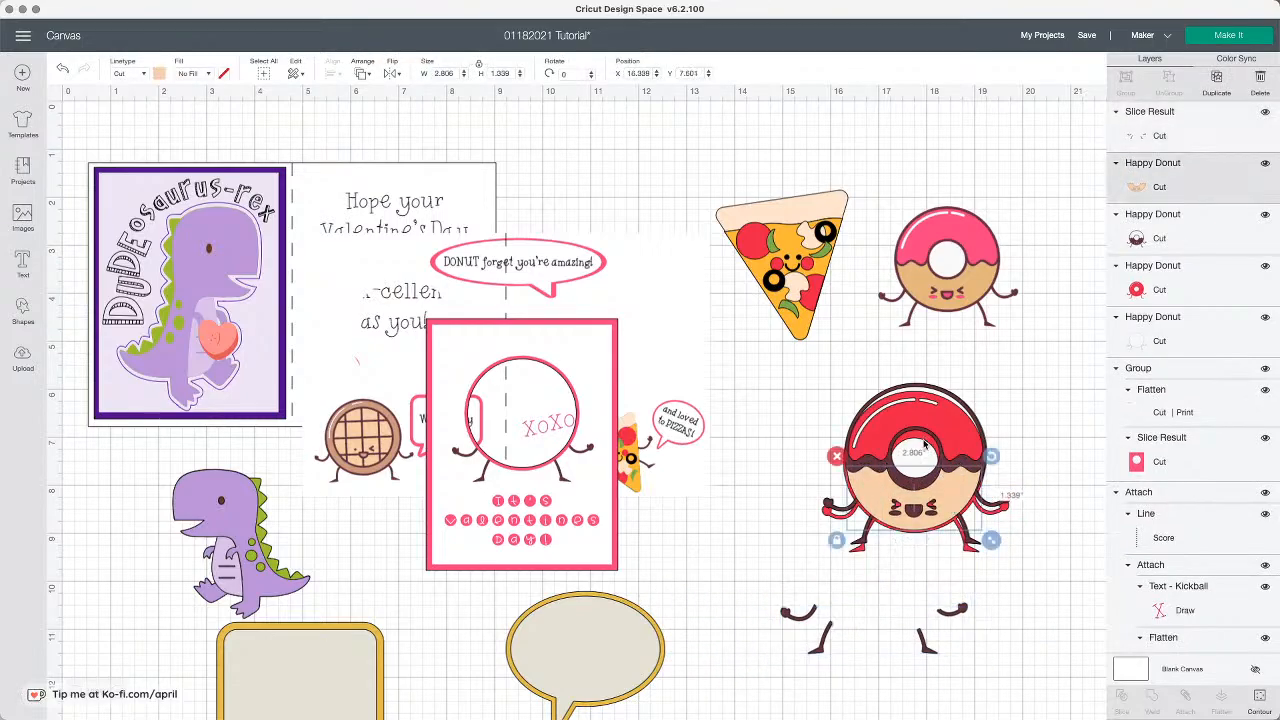
drag(930, 651, 578, 476)
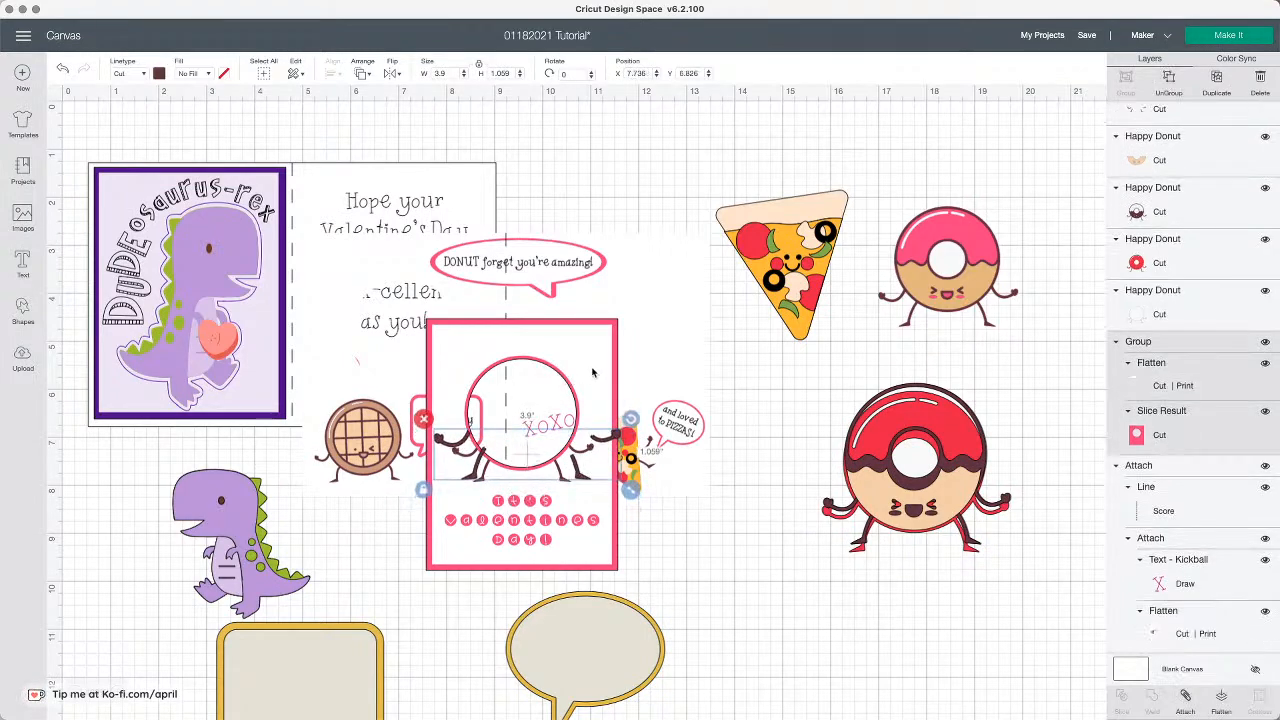
click(614, 390)
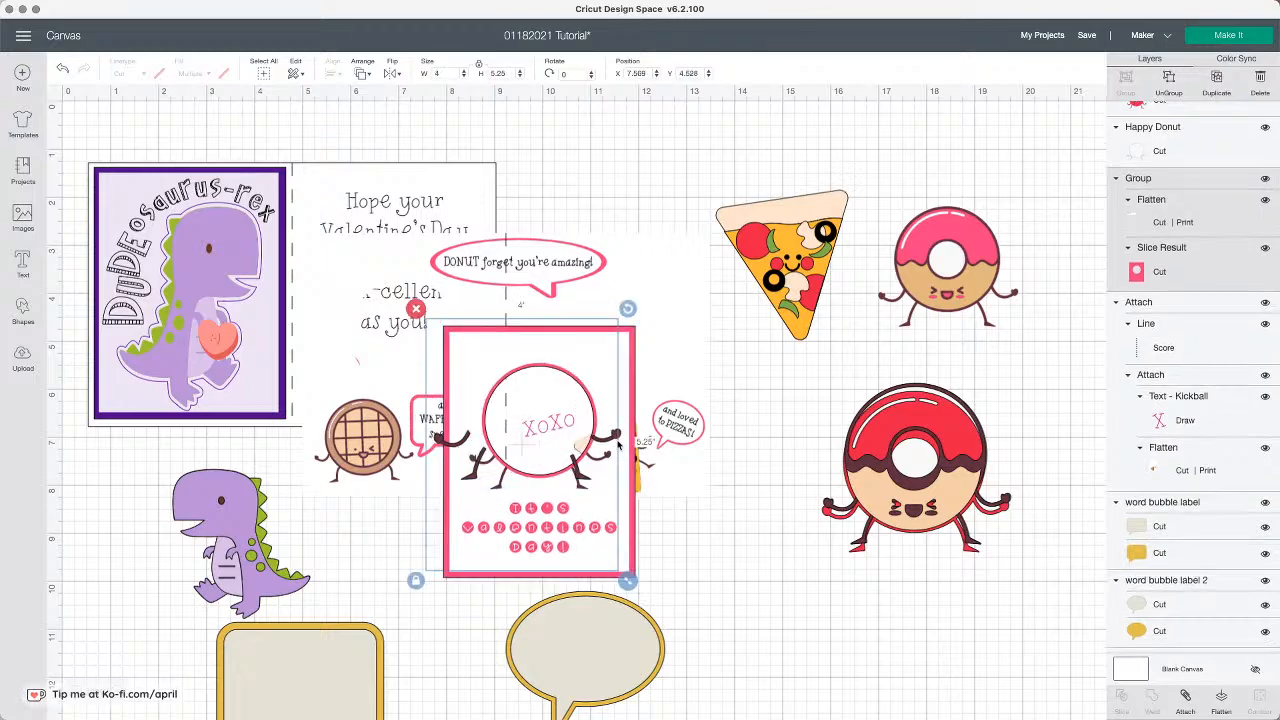
drag(620, 450, 973, 600)
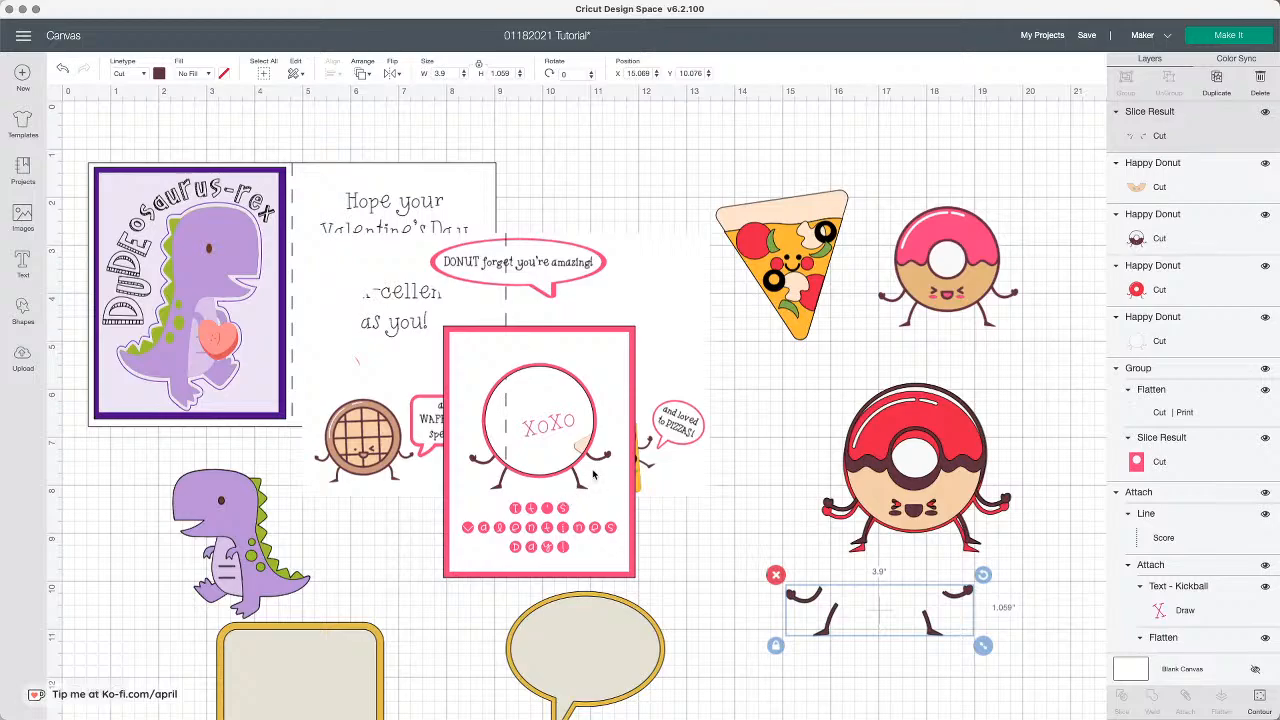
Step: Delete the pink-bordered donut card front, the flattened pink donut and all layers of the large Happy Donut
drag(597, 470, 993, 399)
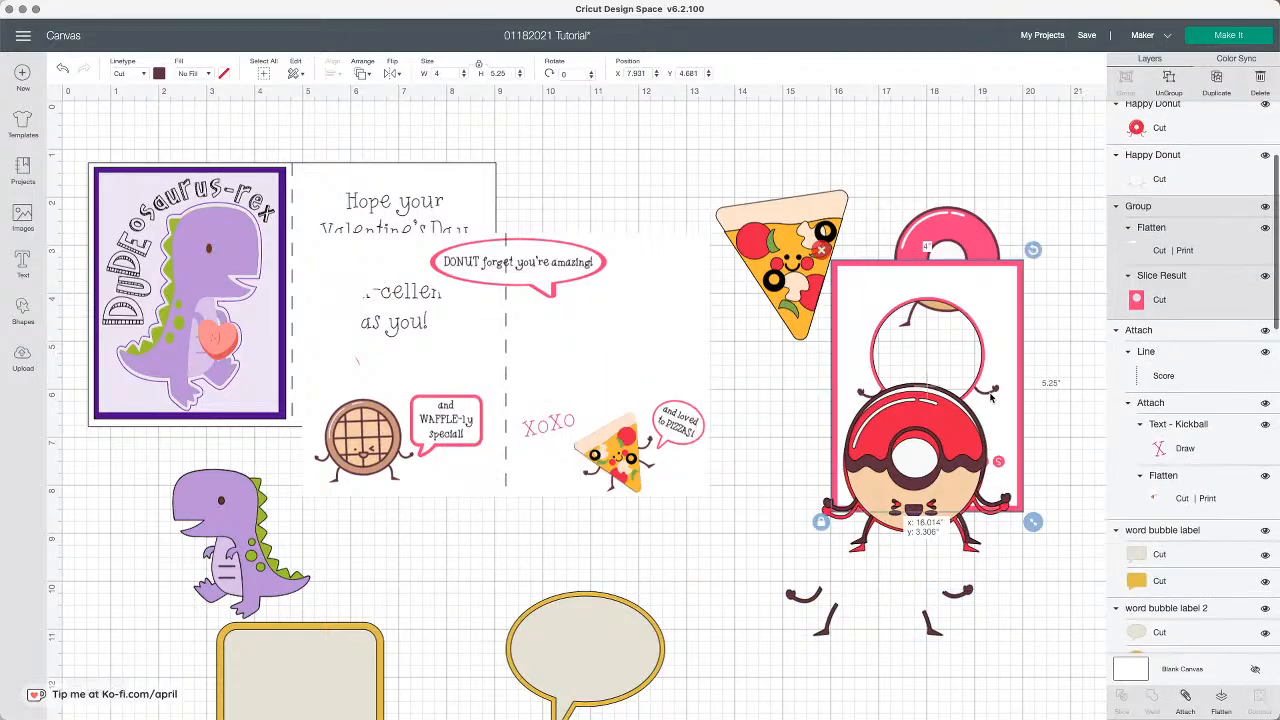
key(Delete)
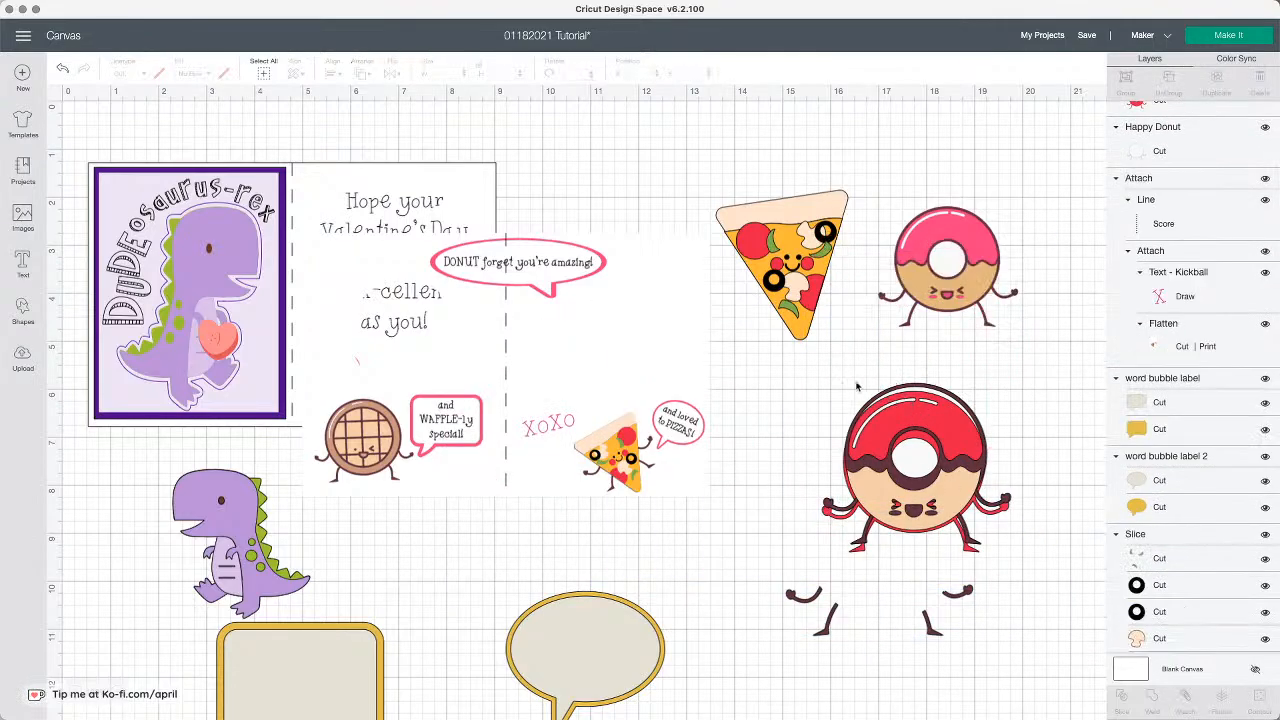
click(977, 289)
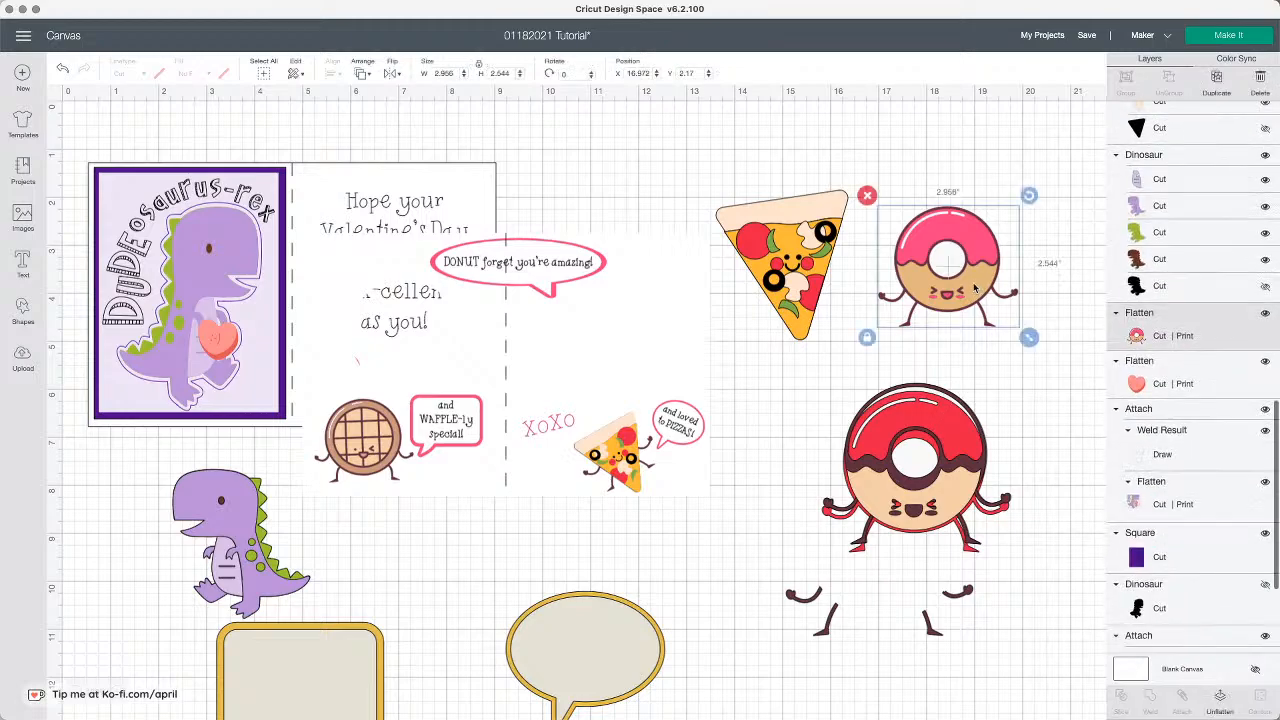
key(Delete)
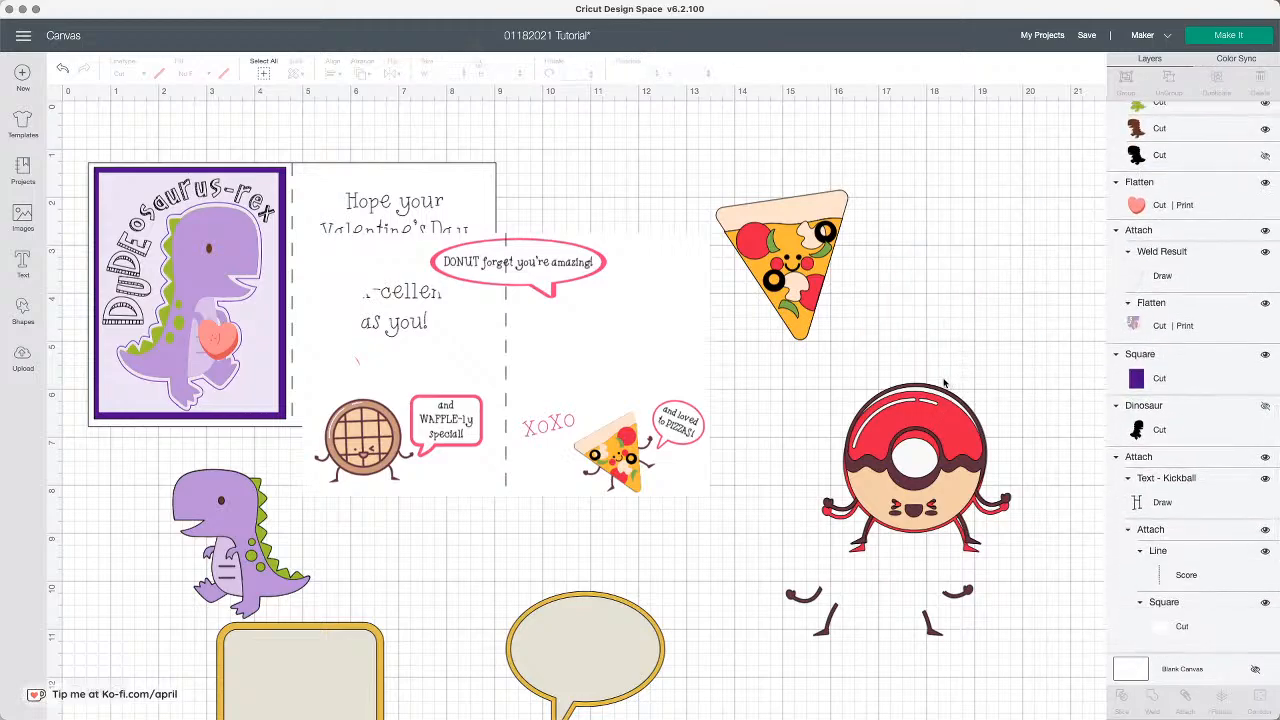
drag(864, 355, 942, 466)
key(Delete)
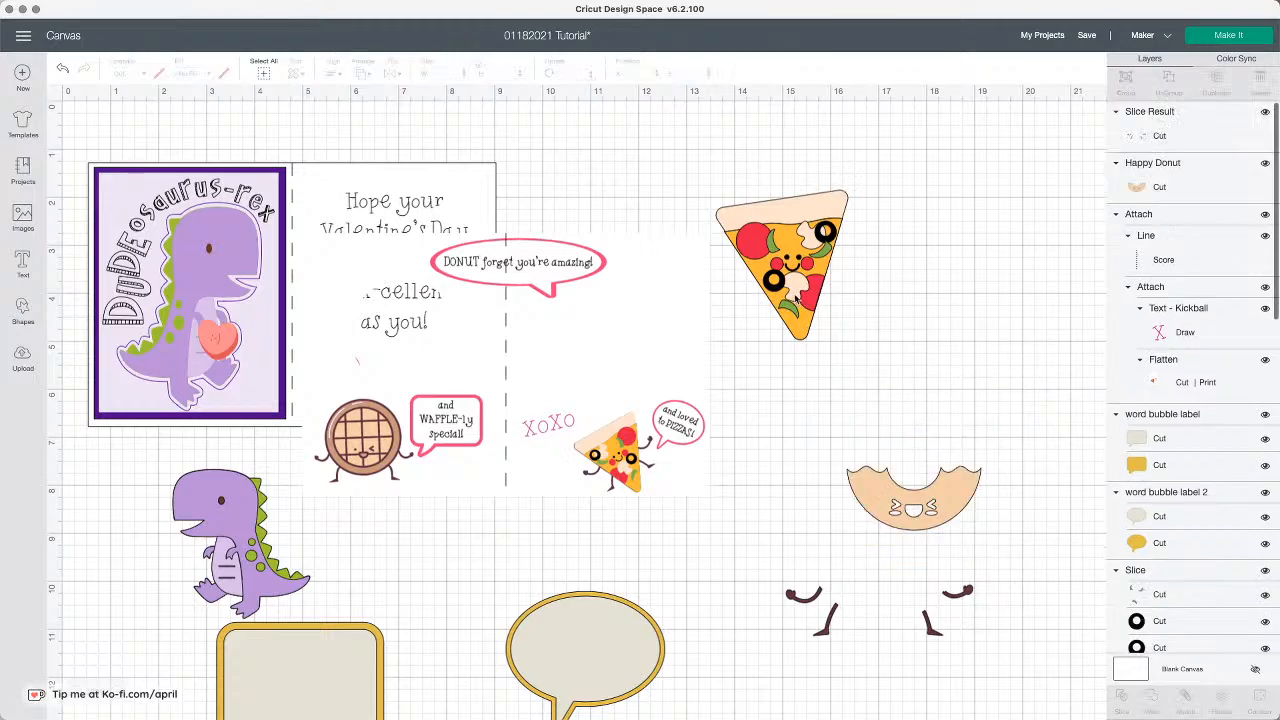
click(929, 516)
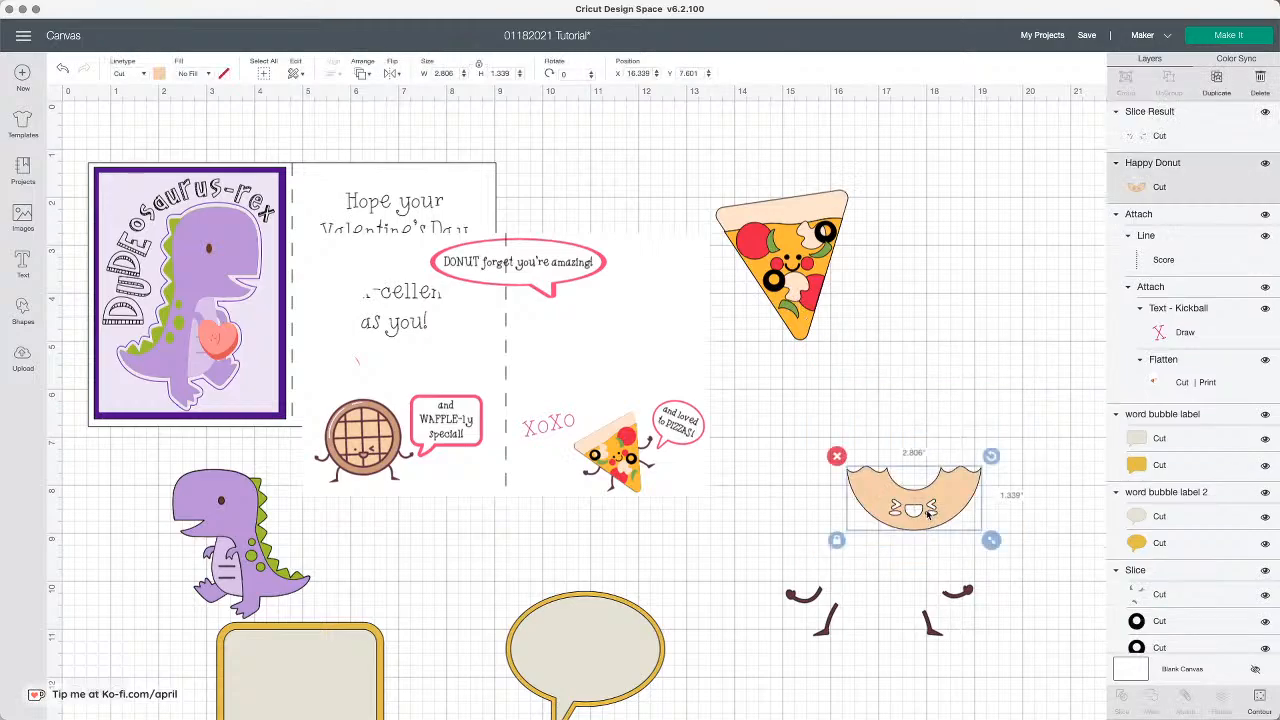
key(Delete)
Step: Move the large pizza slice down and to the right, duplicate the arms and legs, and place the copy just below the pizza
drag(801, 266, 876, 340)
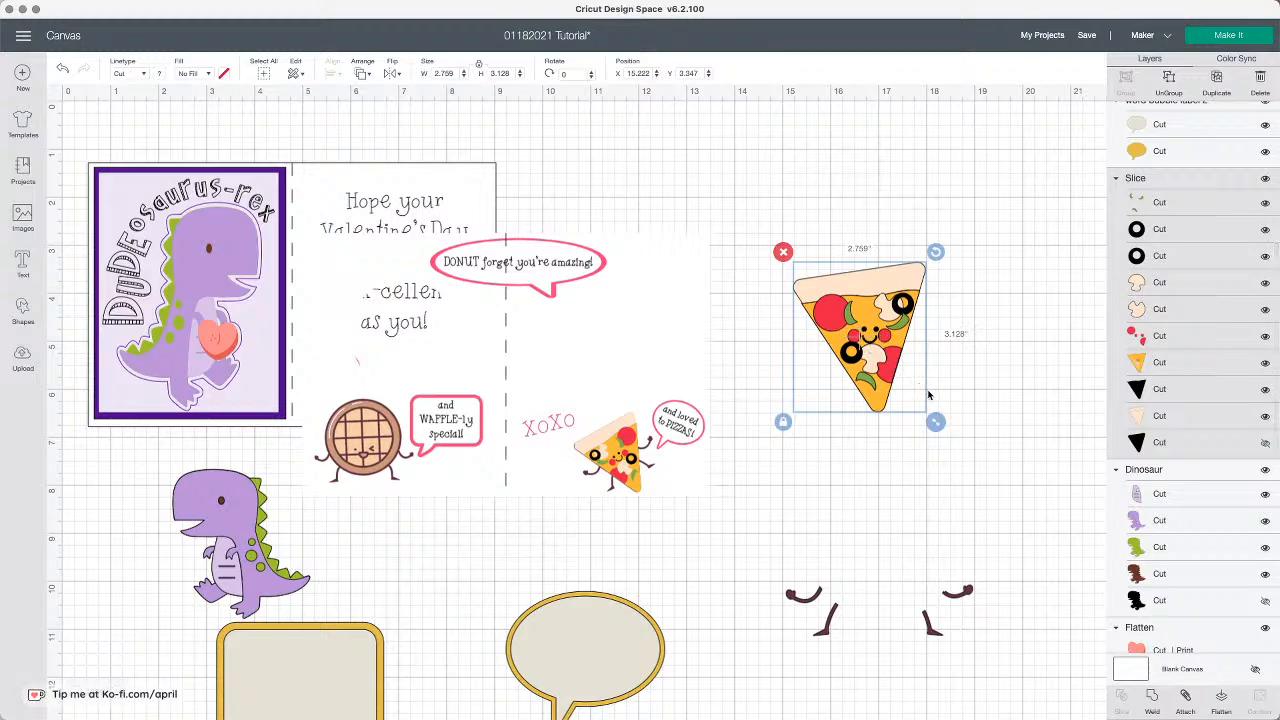
click(928, 633)
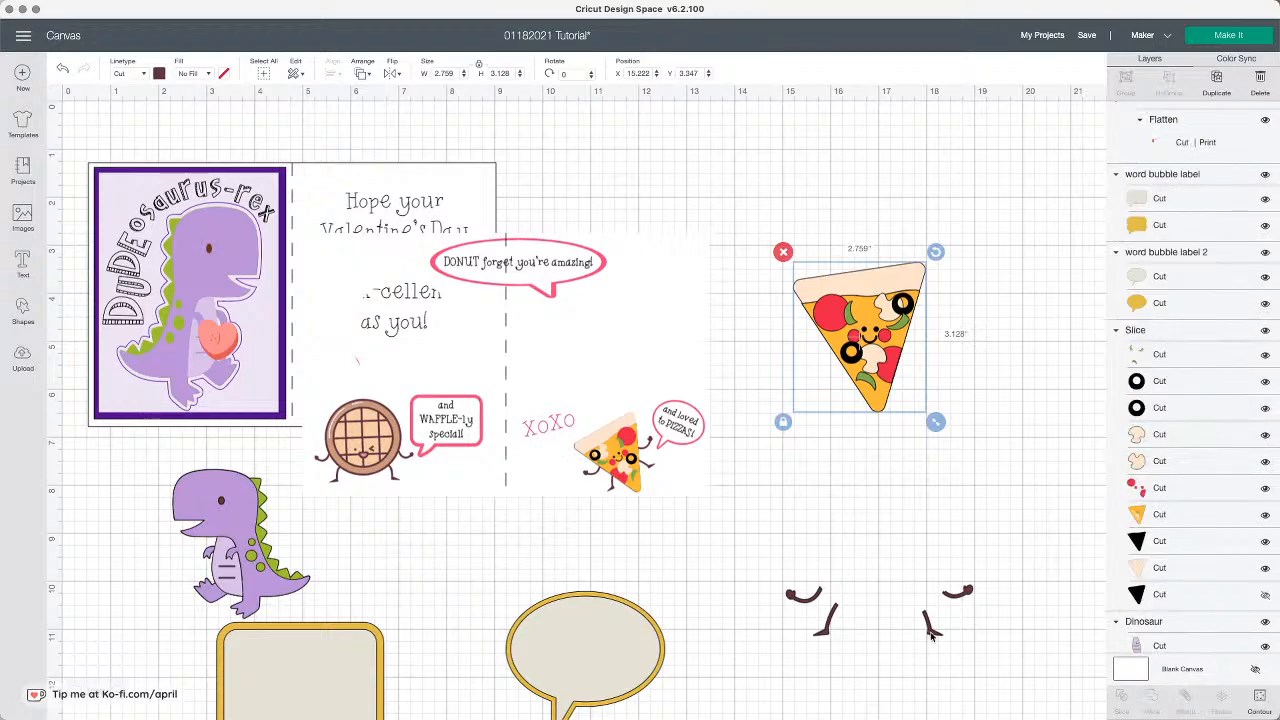
click(1212, 88)
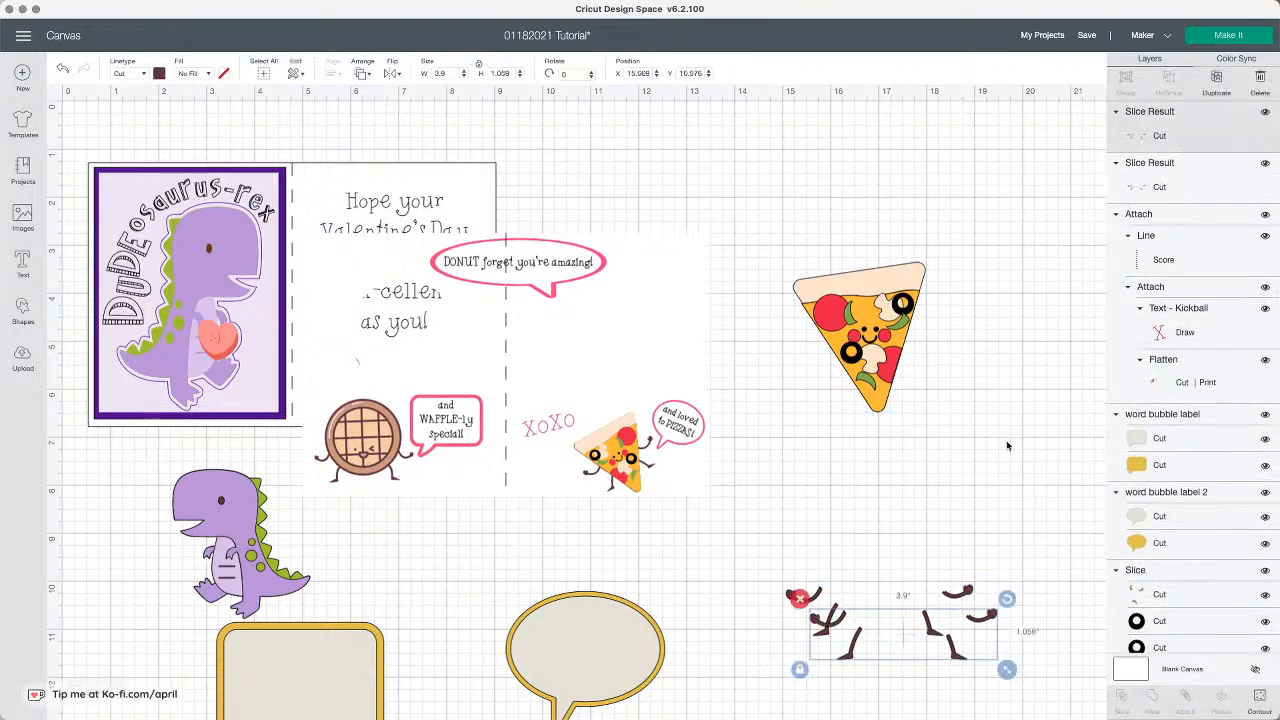
drag(985, 620, 1022, 440)
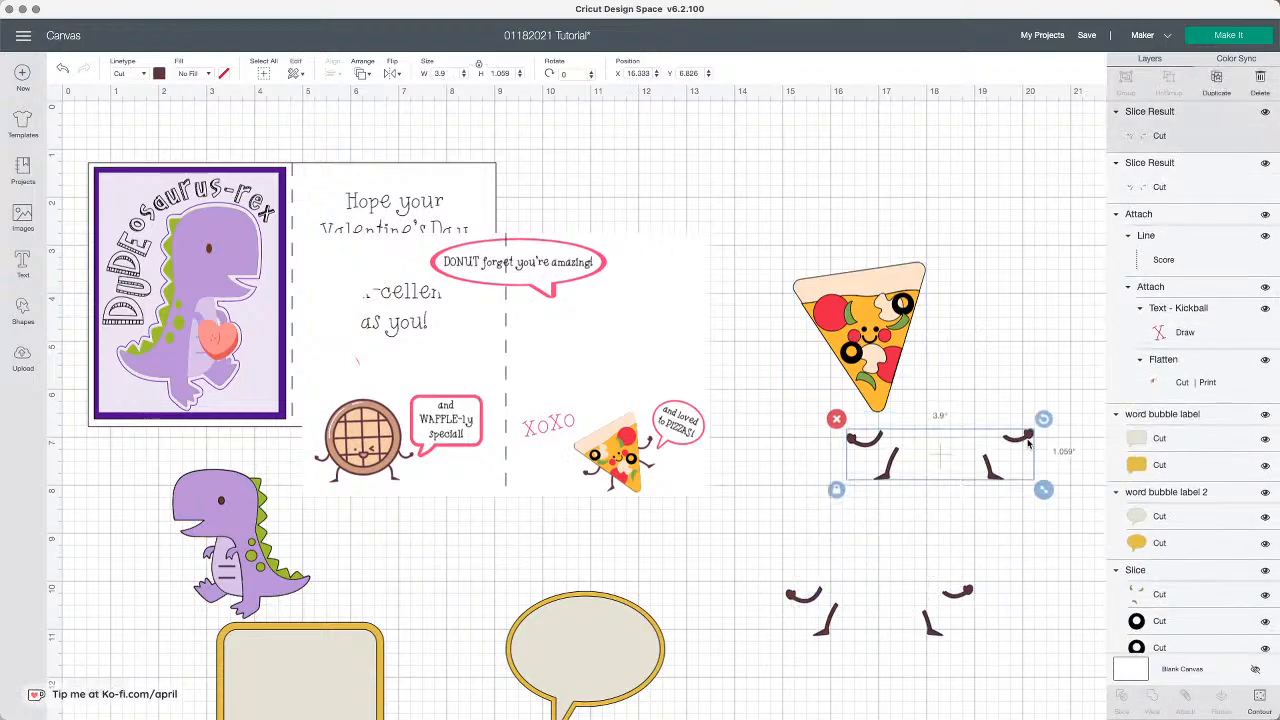
Step: Use Contour on the duplicated limbs to hide the left arm and left leg, keeping the right arm and leg
click(1260, 700)
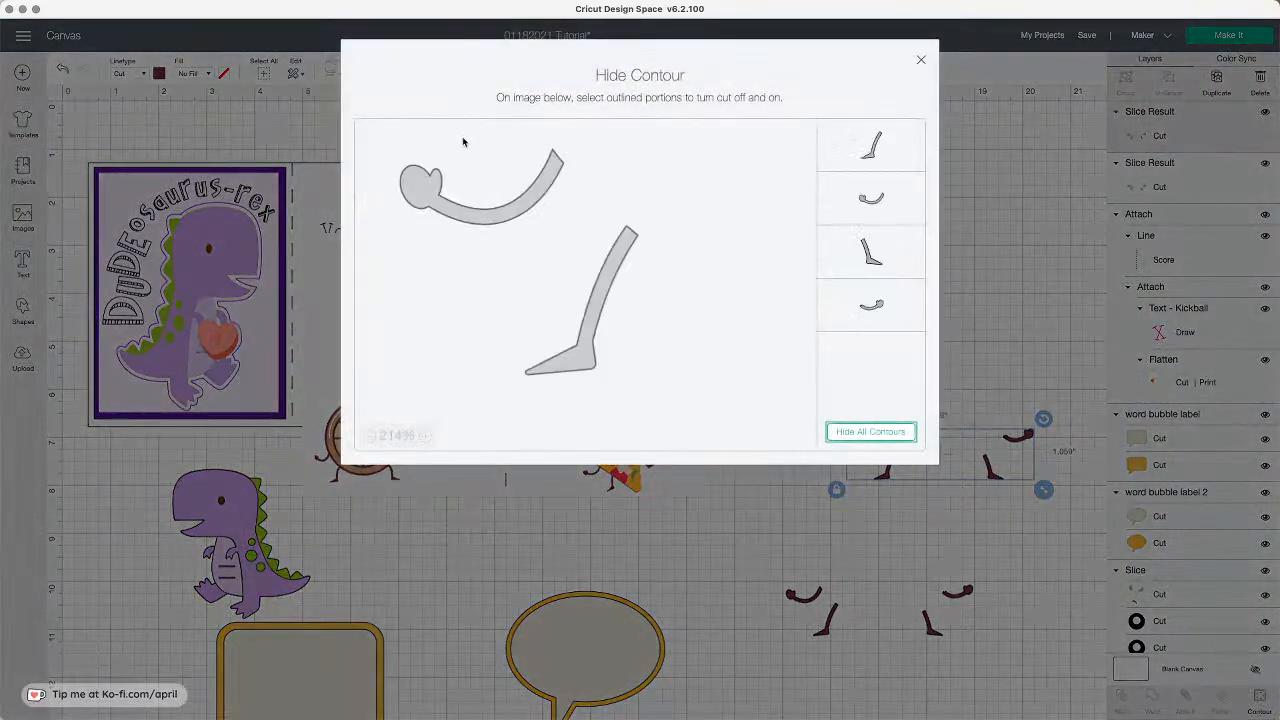
click(534, 190)
click(548, 195)
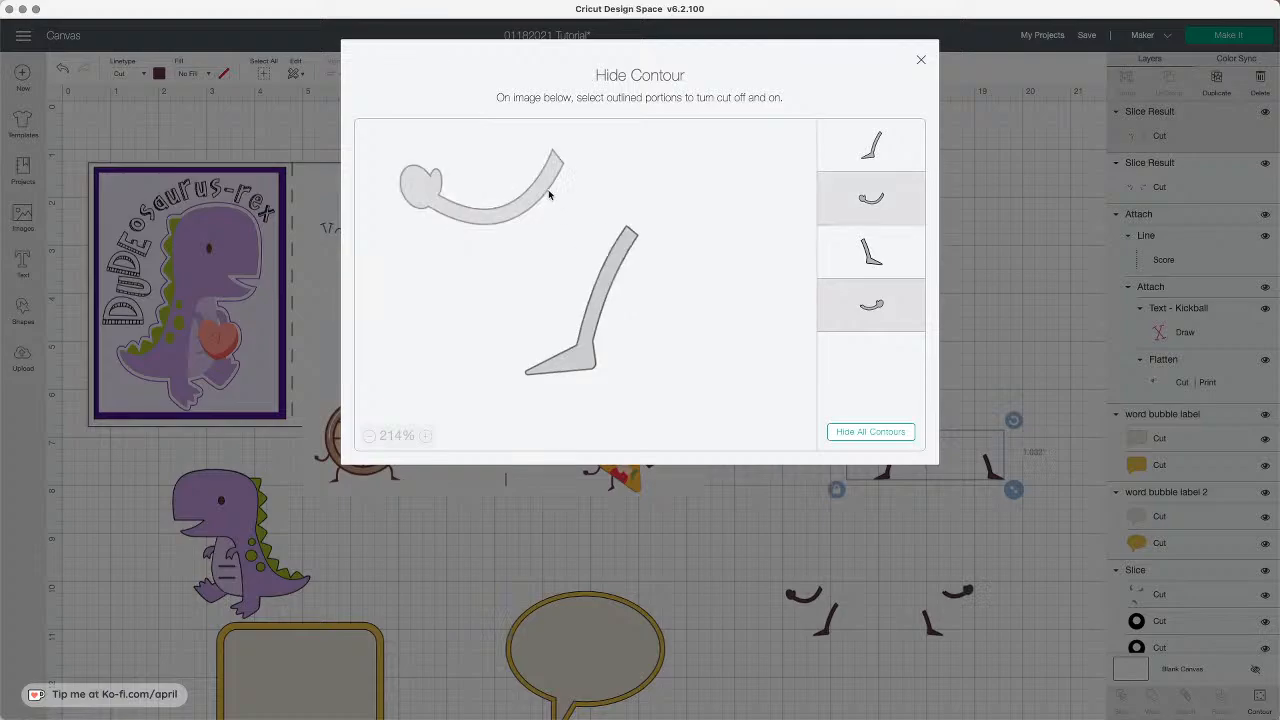
click(620, 268)
click(705, 524)
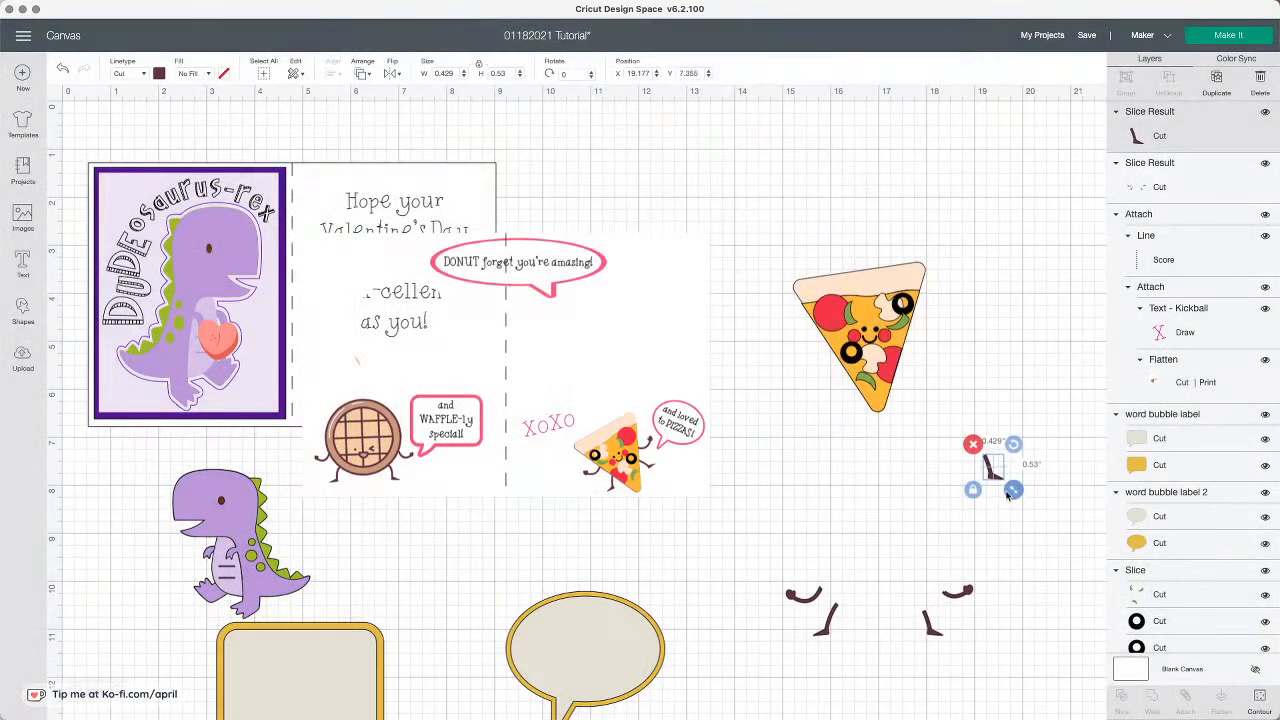
click(1259, 698)
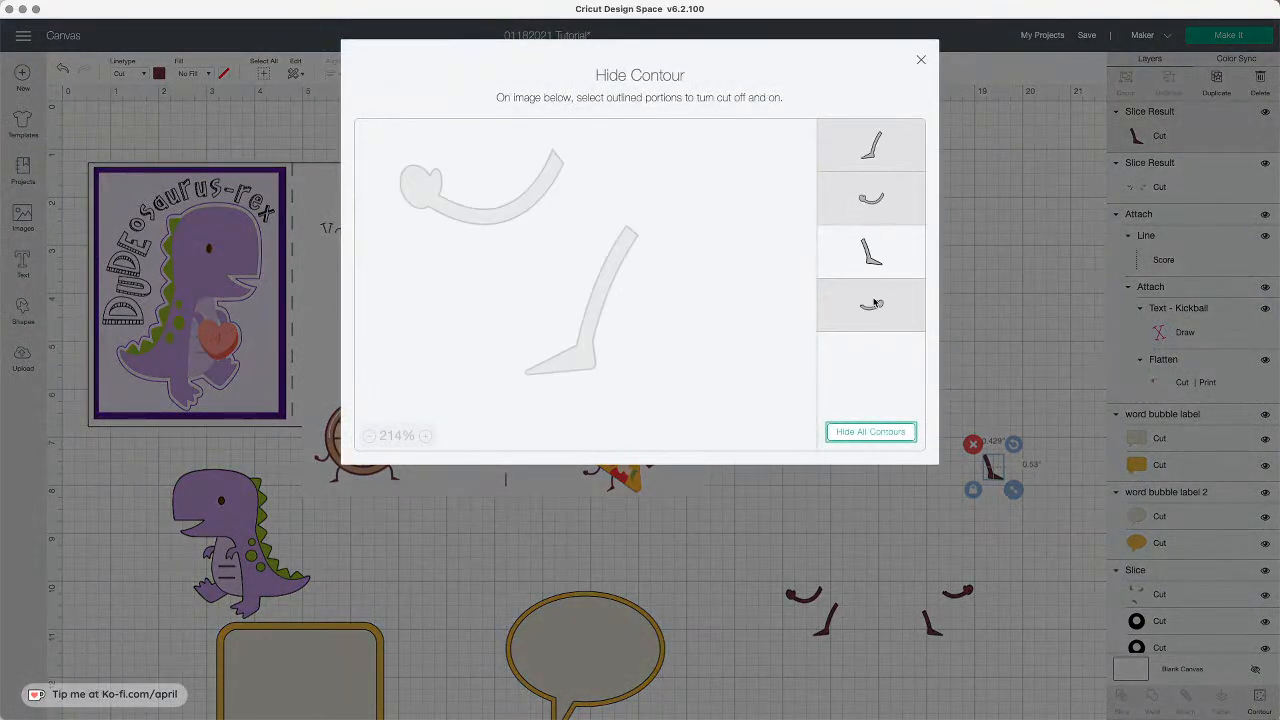
click(875, 303)
click(998, 325)
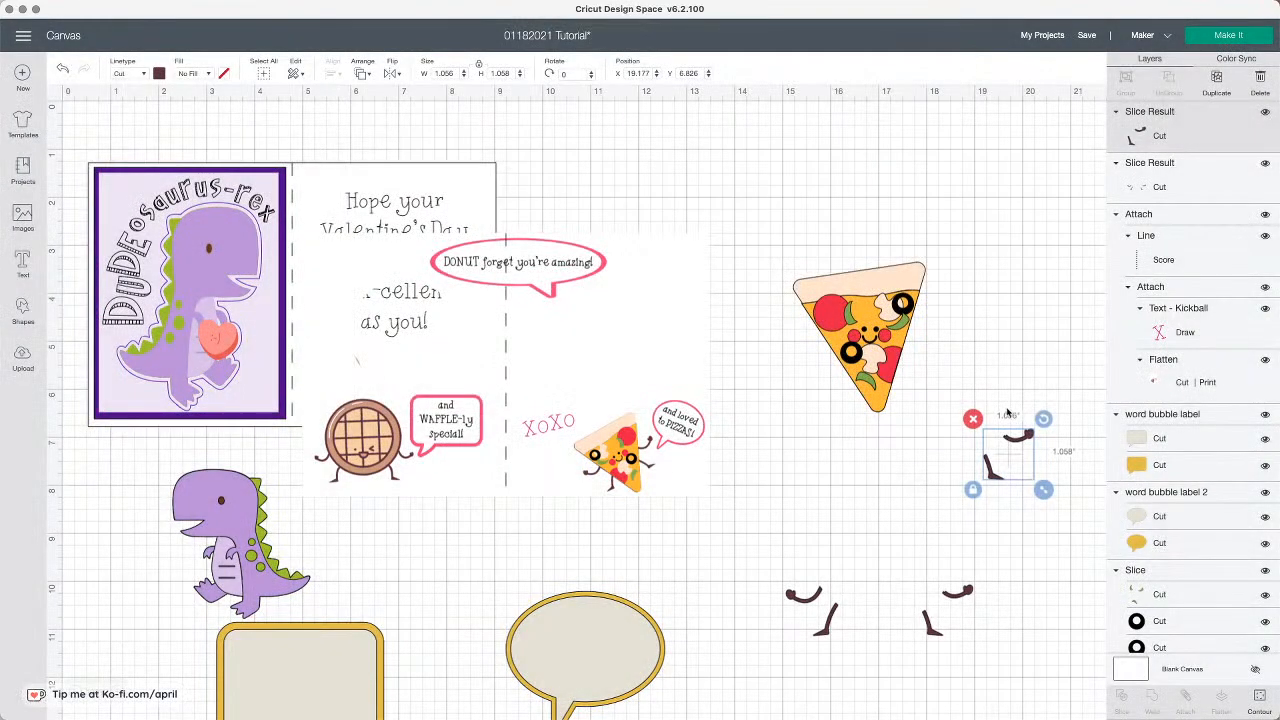
Step: Use Contour on the original limbs to hide the right leg and right arm, keeping the left pair
click(946, 600)
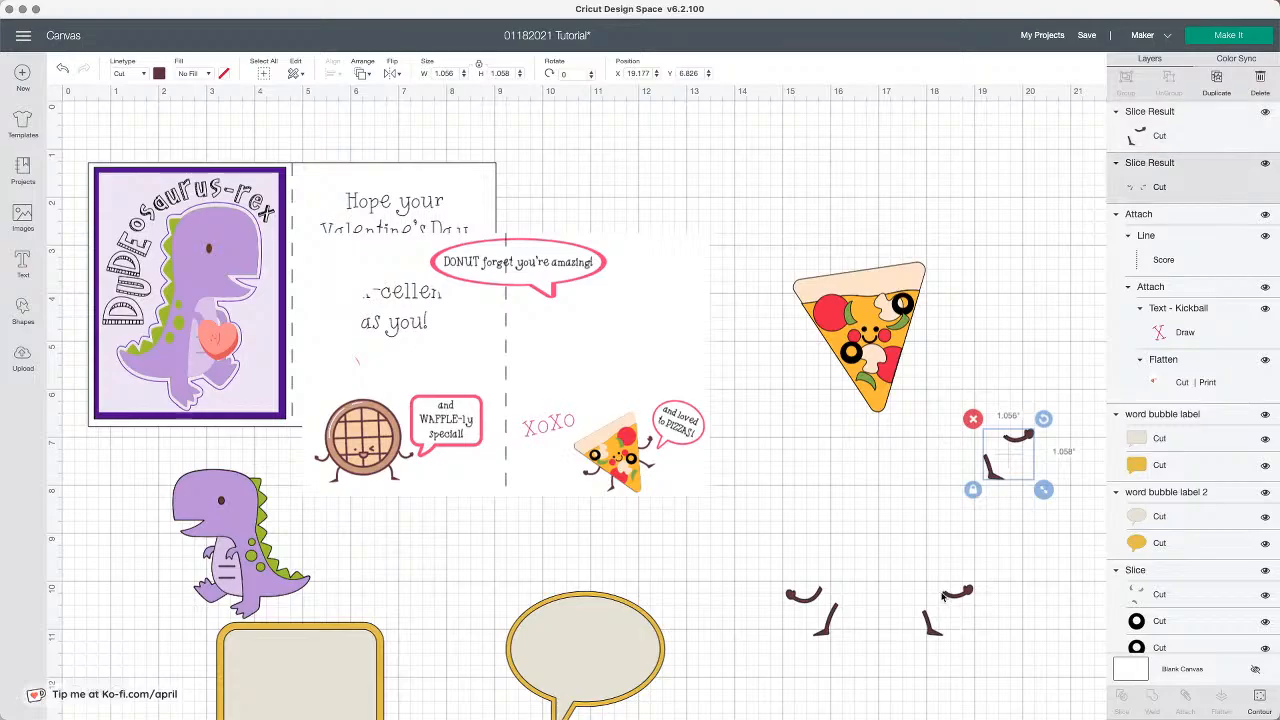
click(1259, 698)
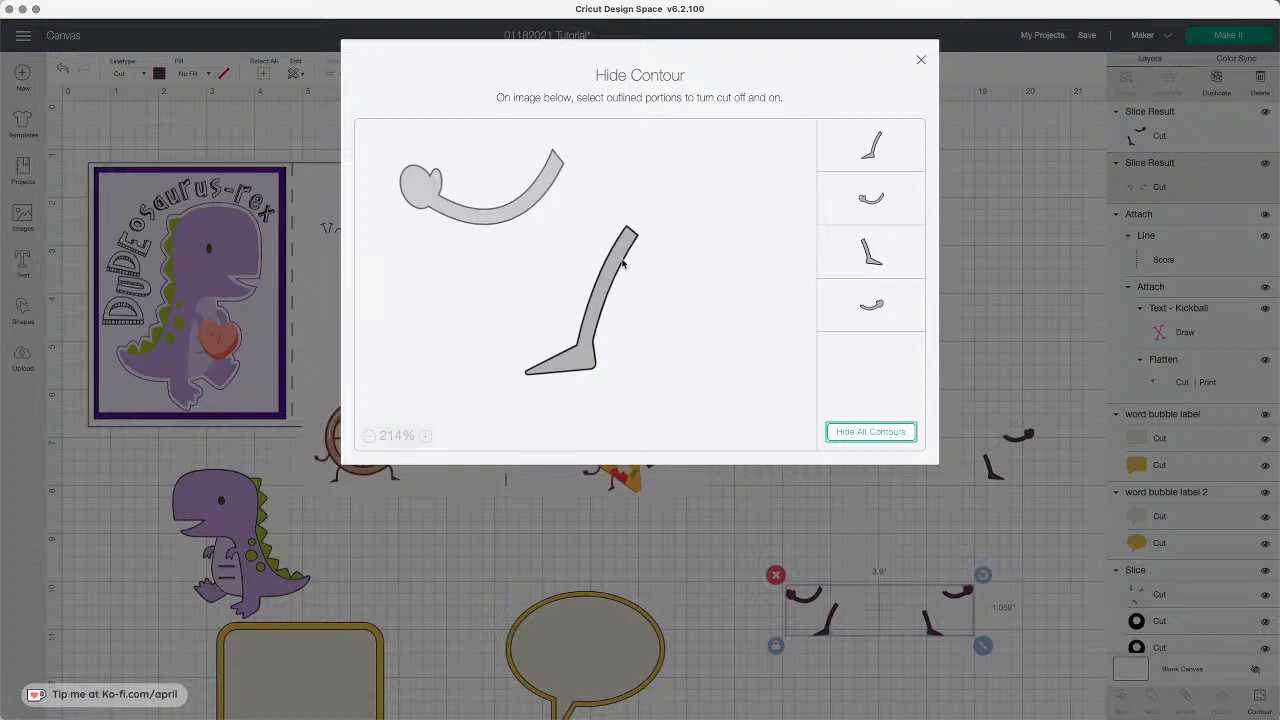
click(911, 255)
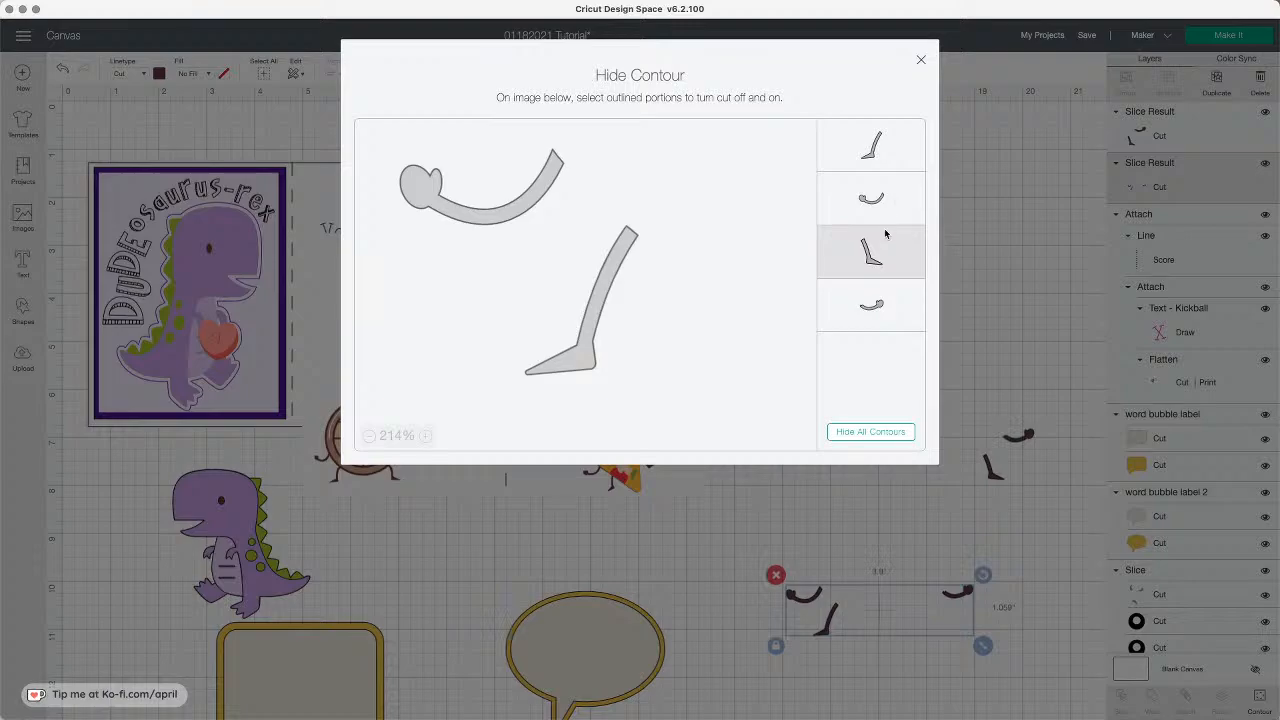
click(897, 309)
click(1009, 400)
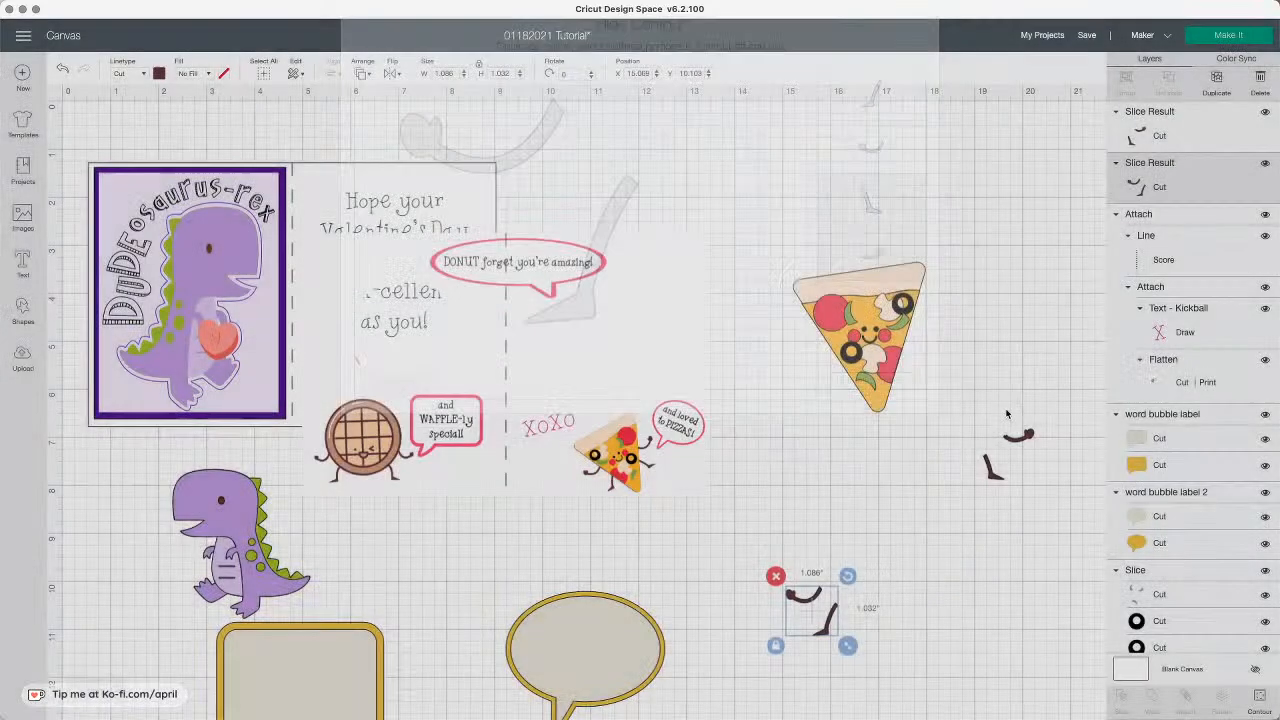
Step: Rotate and place the two arm-and-leg pairs on either side of the pizza slice, and send the pizza to the front
drag(1017, 434, 920, 341)
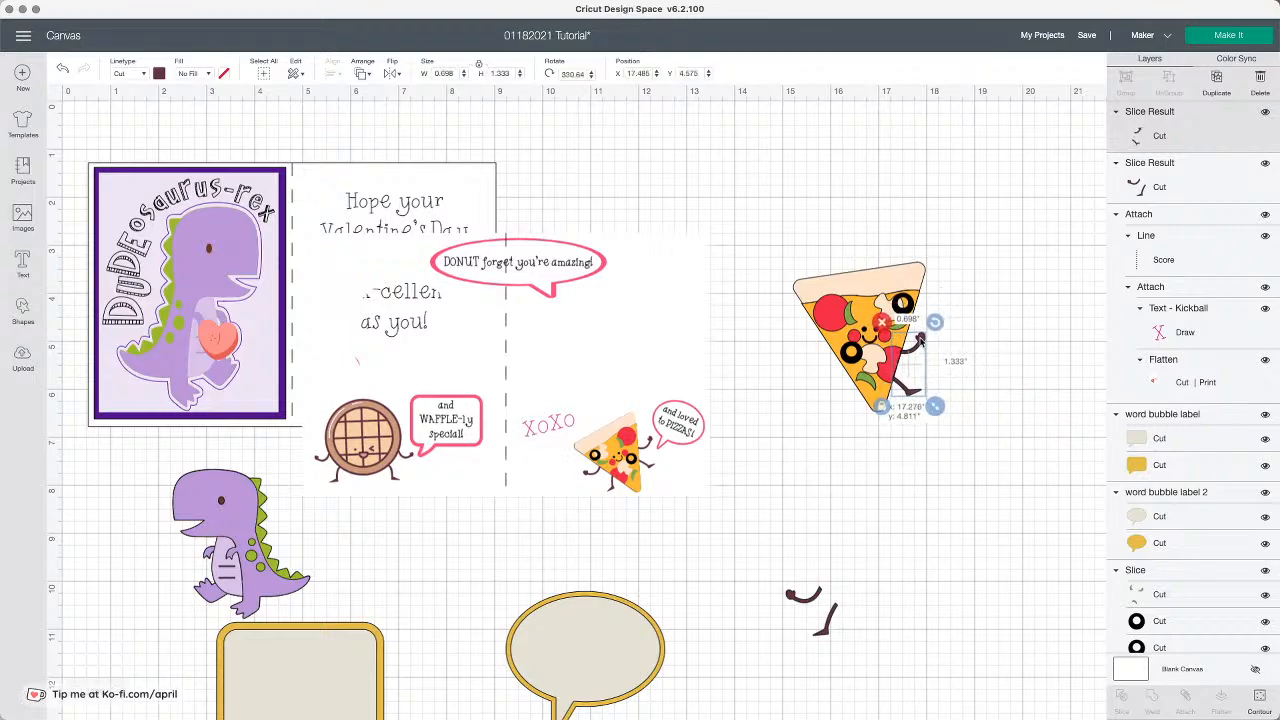
drag(810, 593, 854, 386)
click(886, 285)
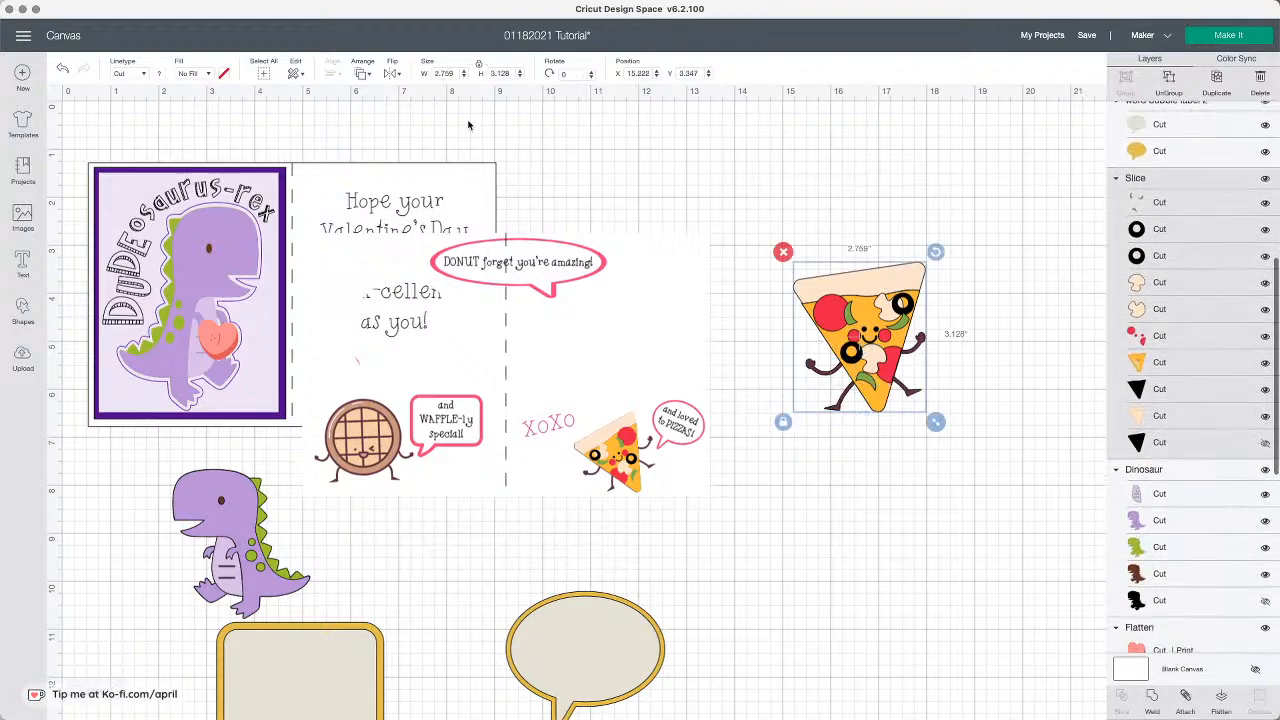
click(366, 74)
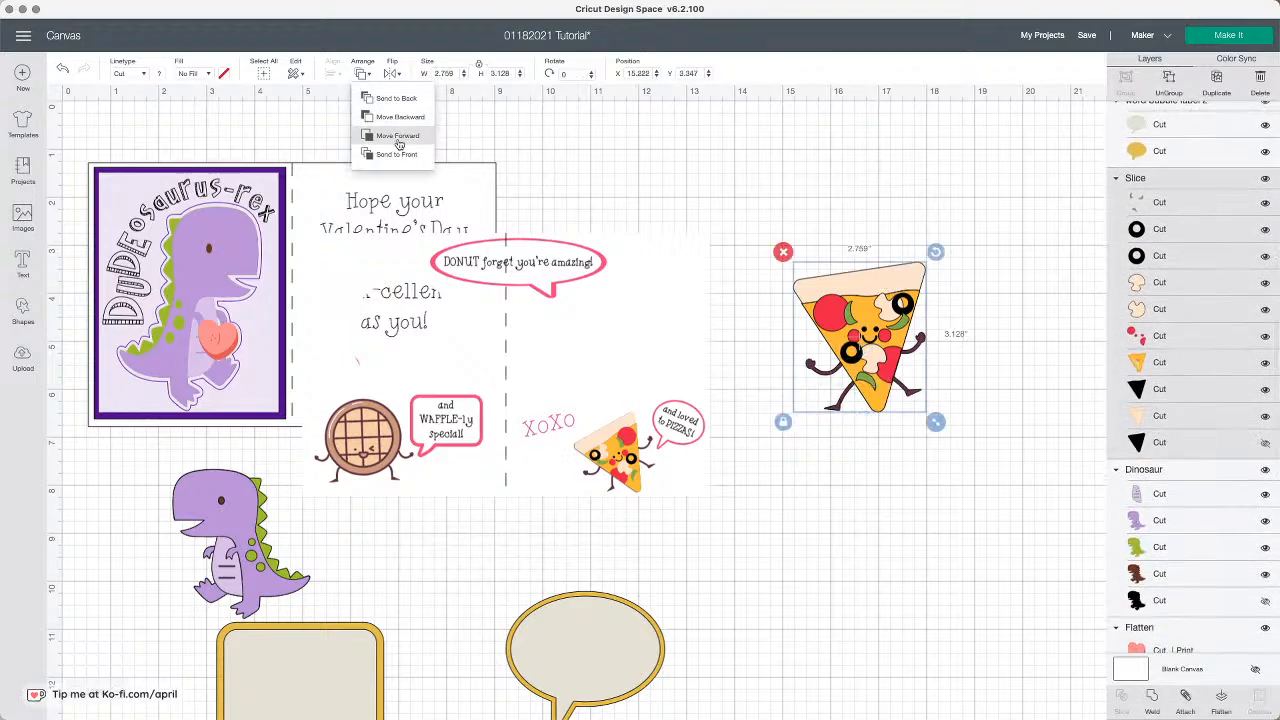
click(404, 157)
click(871, 543)
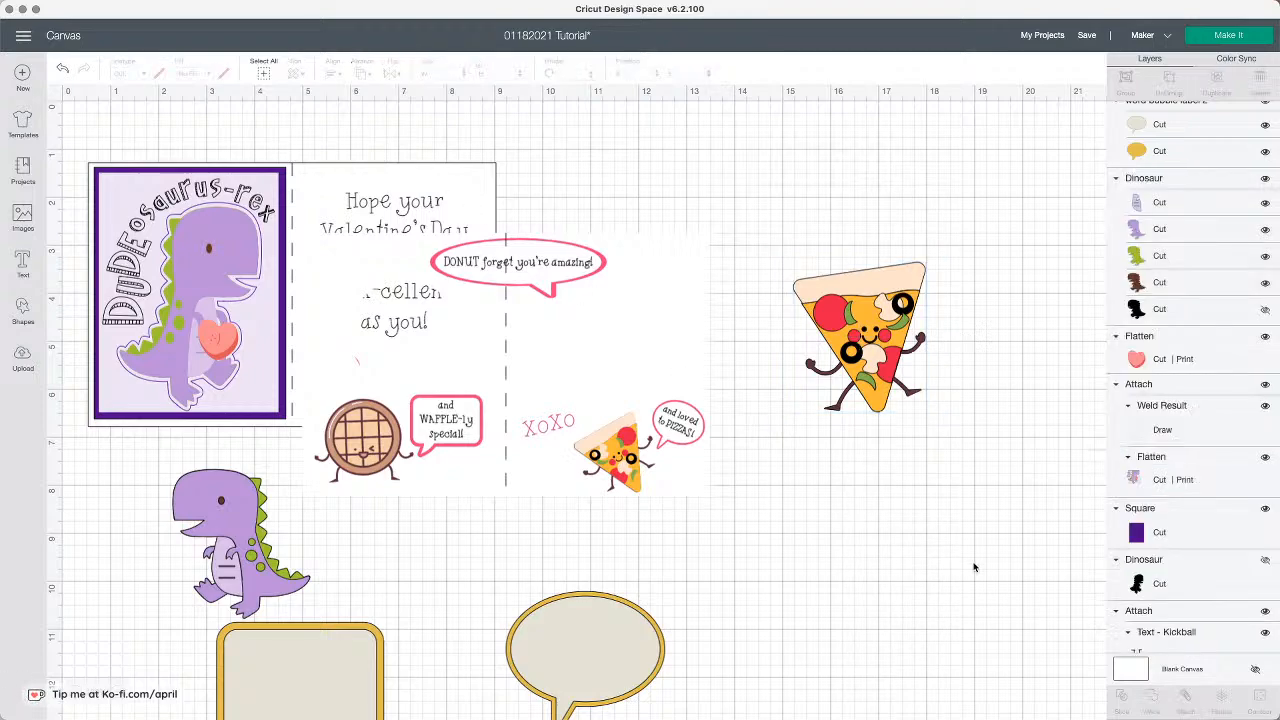
Step: Duplicate the pizza slice without its limbs and move the copy below and to the left of the original
drag(986, 468, 776, 250)
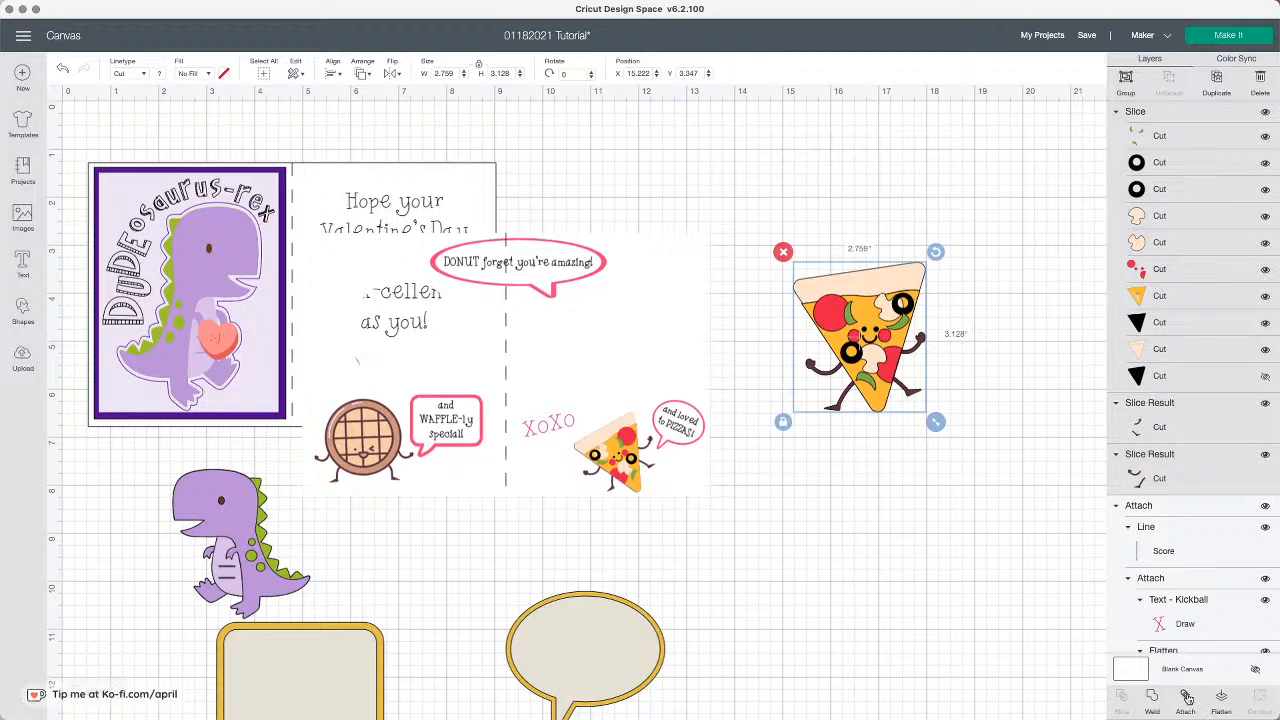
click(1039, 200)
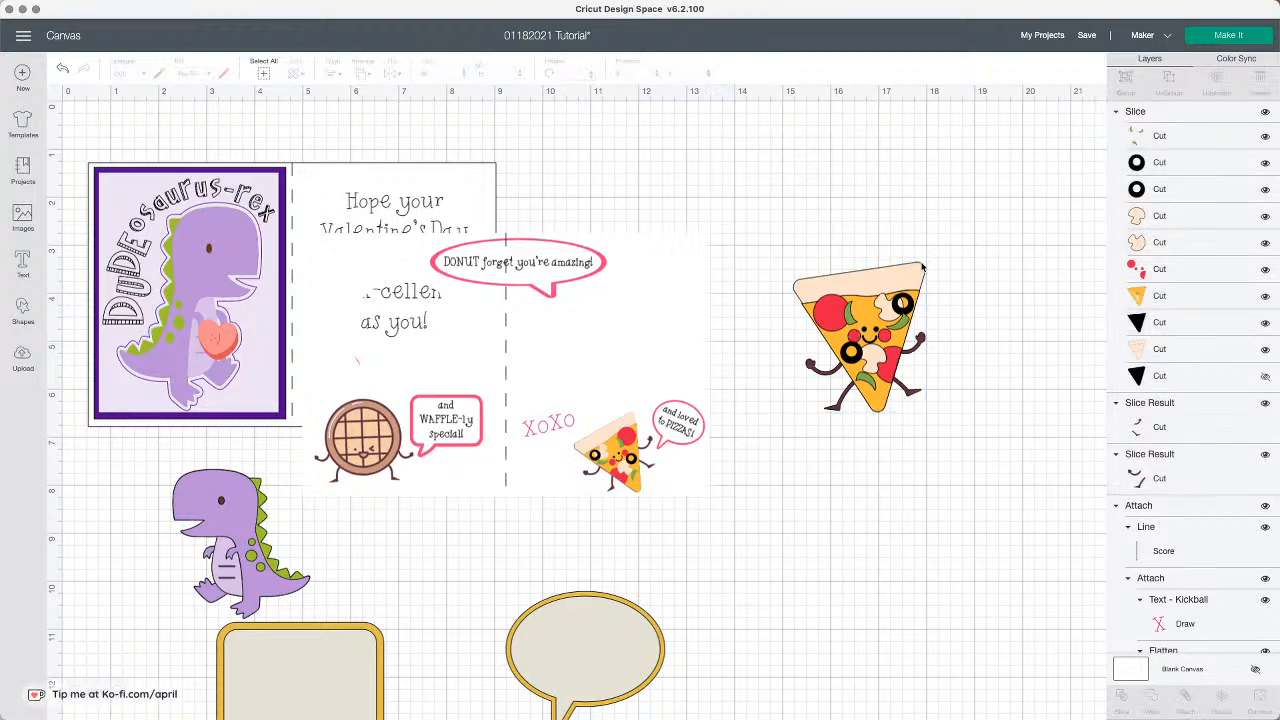
click(1207, 158)
click(1216, 80)
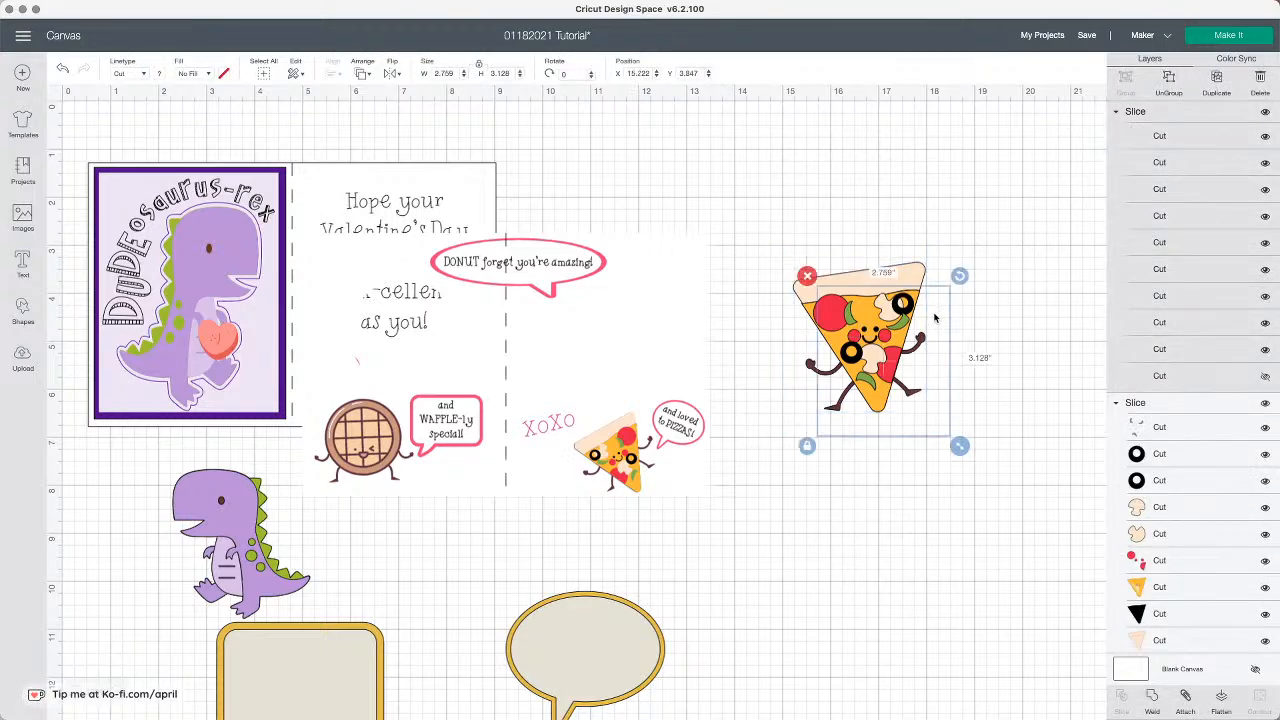
drag(922, 328, 752, 495)
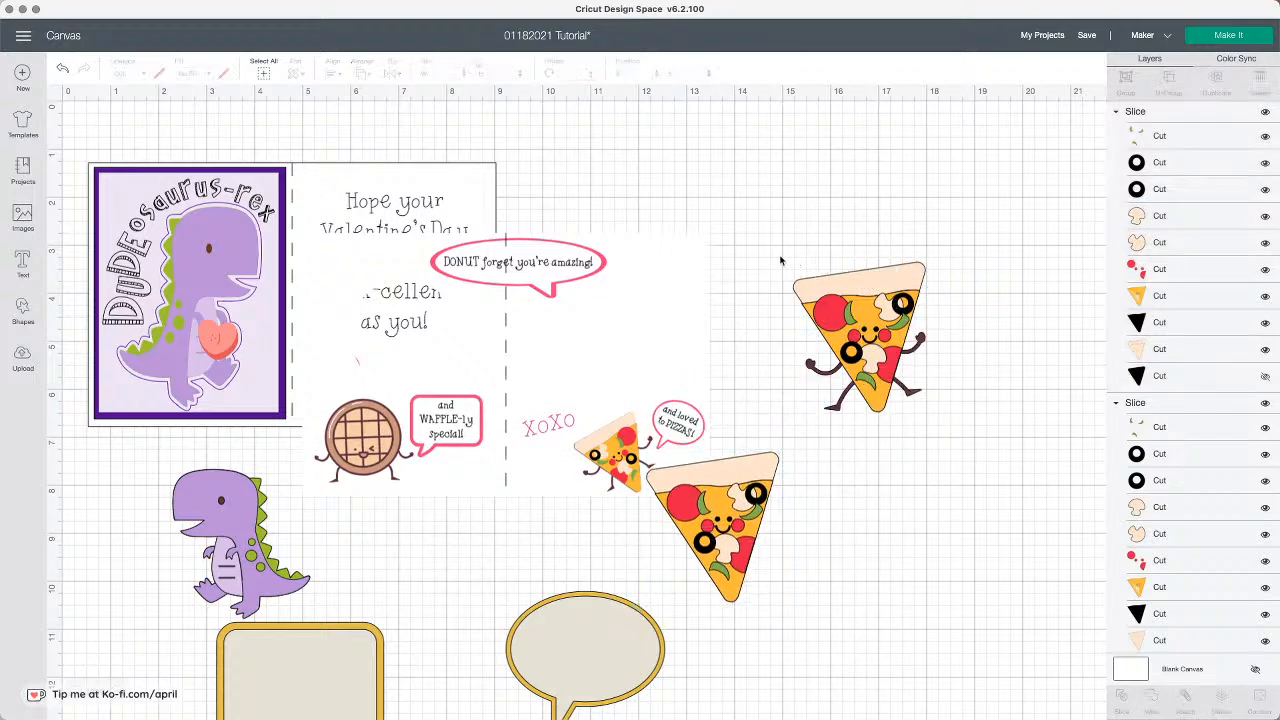
Step: Select the pizza slice together with both arm-and-leg pairs and flatten them into one Print Then Cut image
drag(780, 257, 950, 426)
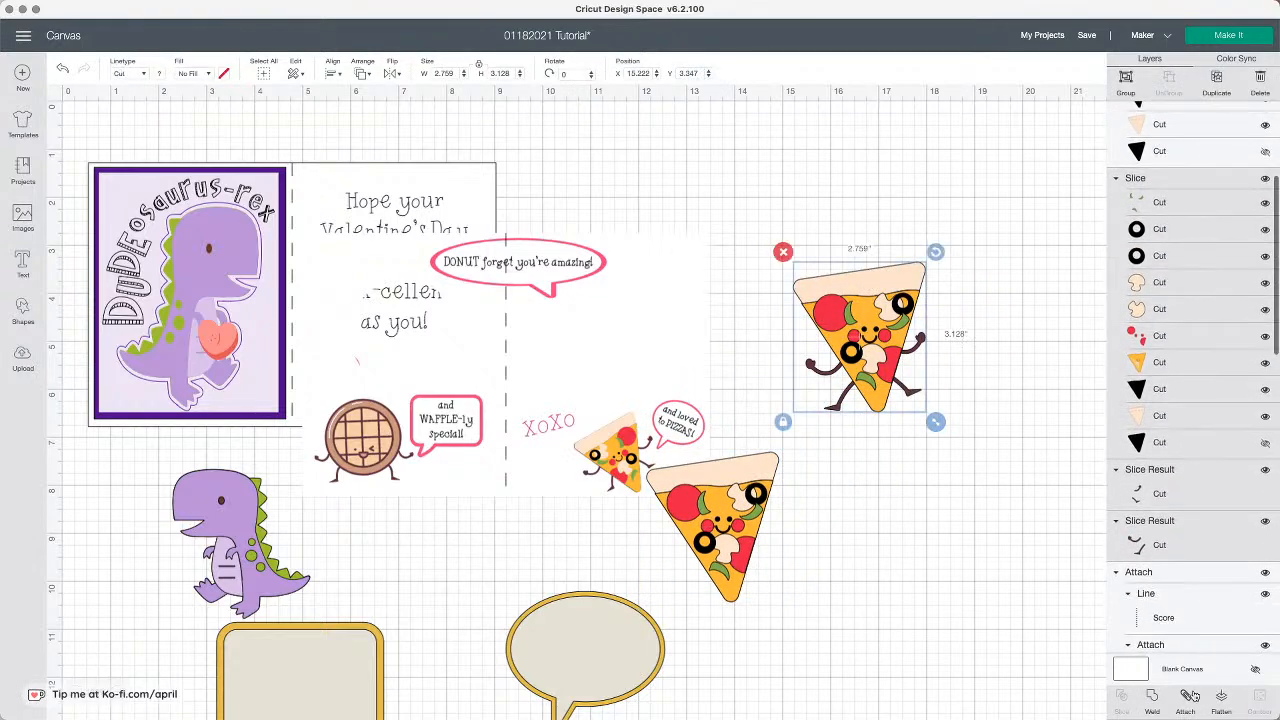
scroll(1198, 240, up, 1)
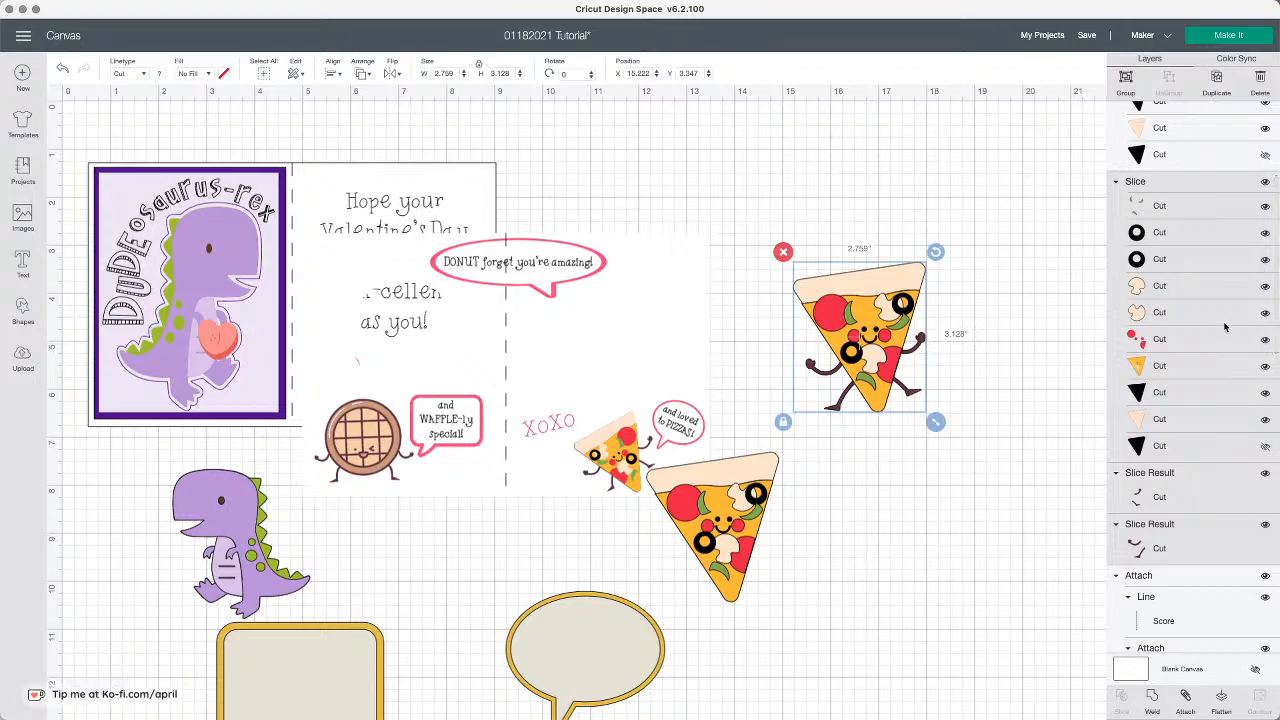
scroll(1174, 222, up, 1)
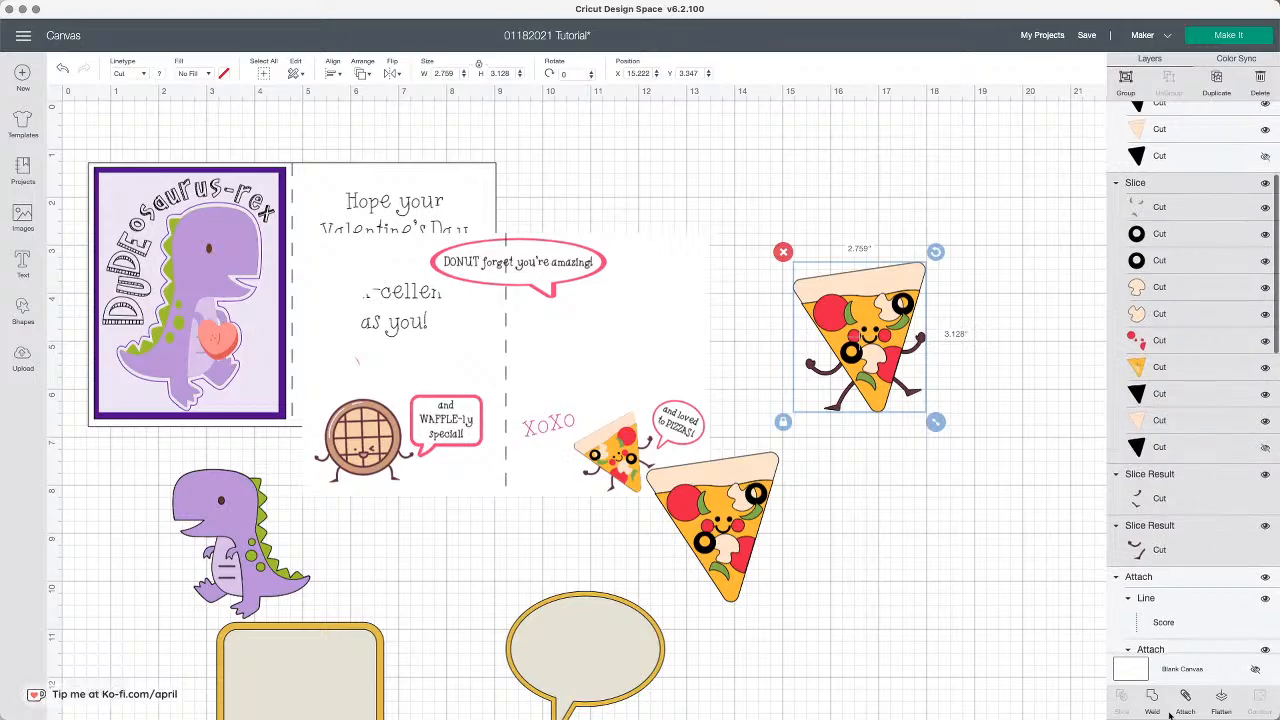
click(1223, 703)
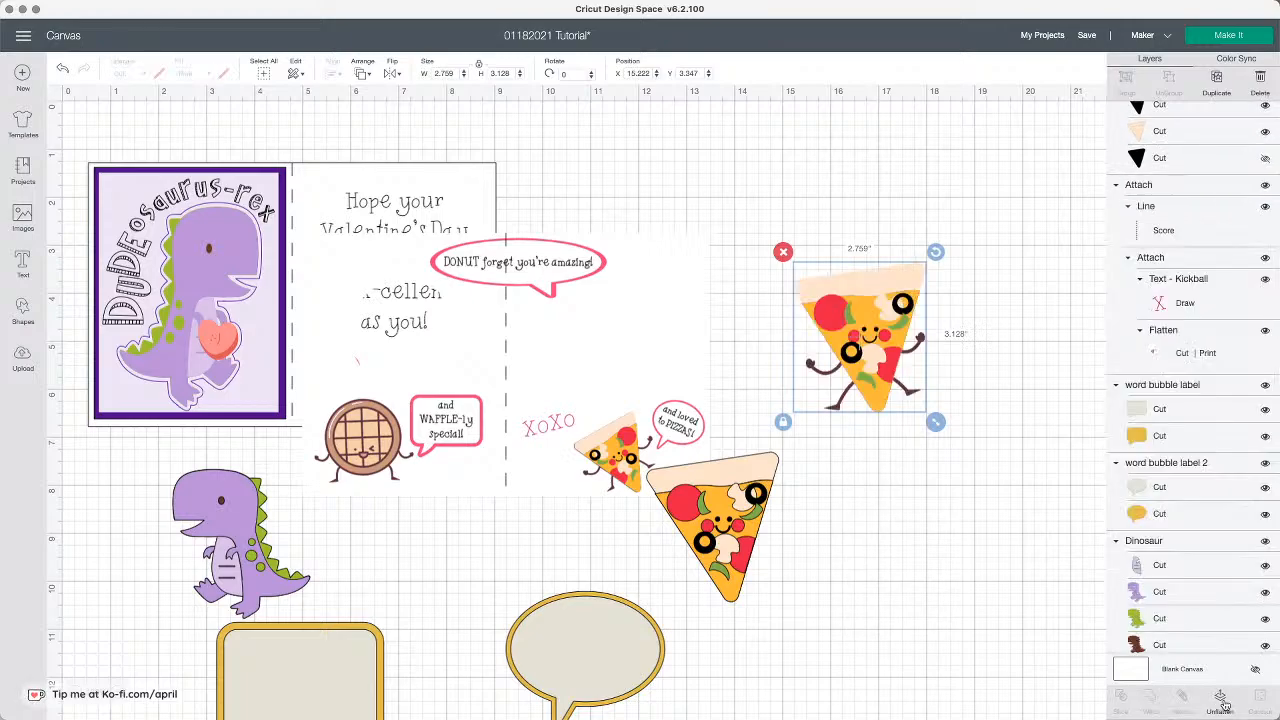
click(926, 332)
click(869, 341)
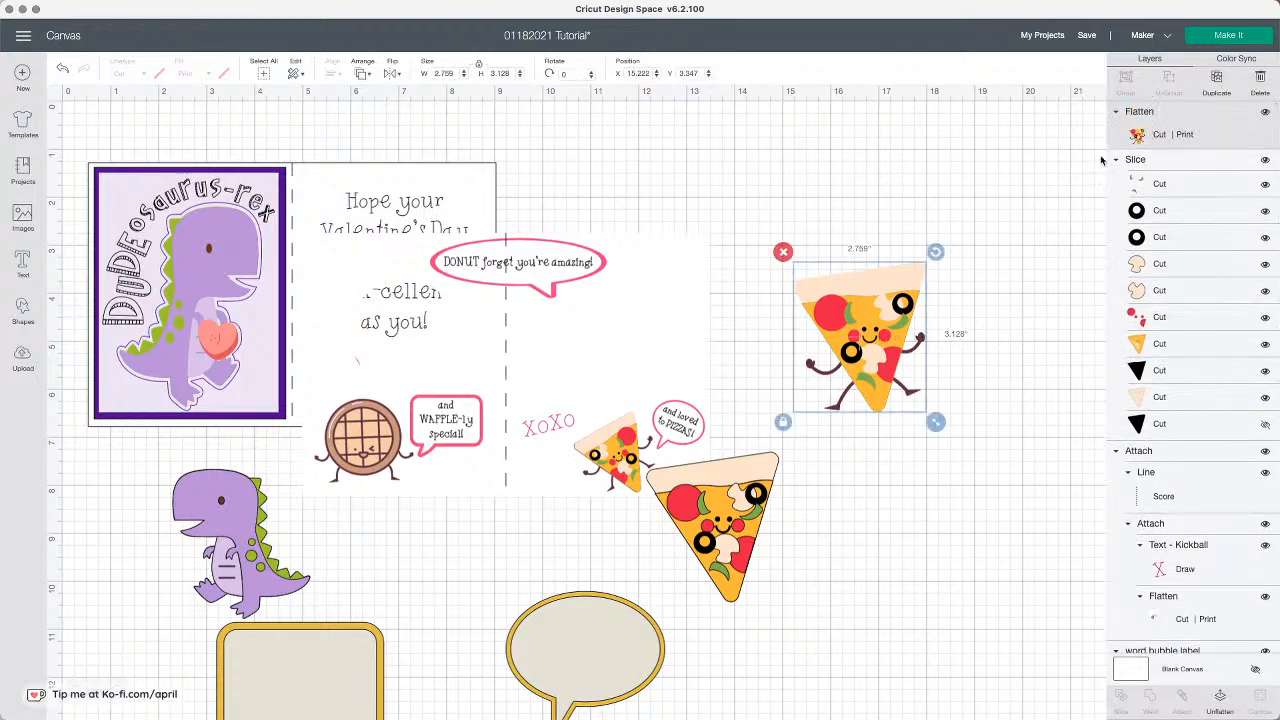
Step: Shrink the flattened pizza character to about 1.77 x 2.0 in, try it over the donut card, and place it right of the card
drag(894, 320, 912, 229)
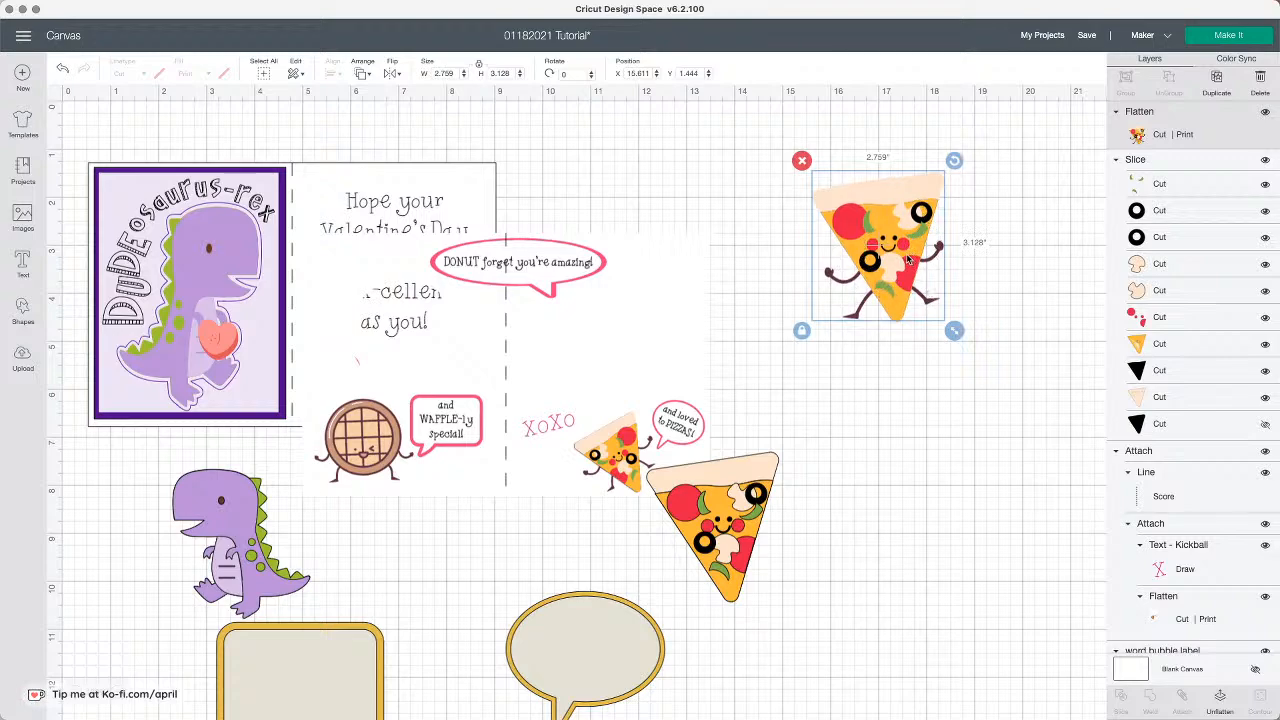
drag(907, 259, 903, 266)
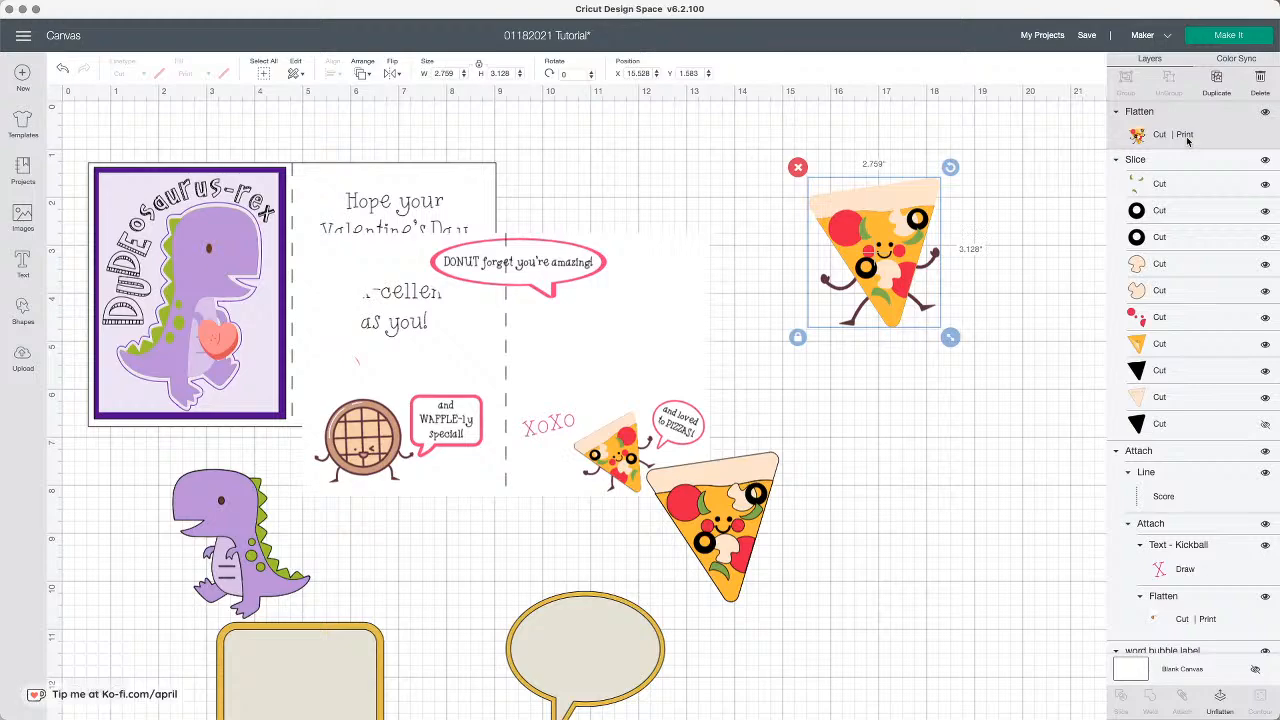
drag(934, 272, 934, 294)
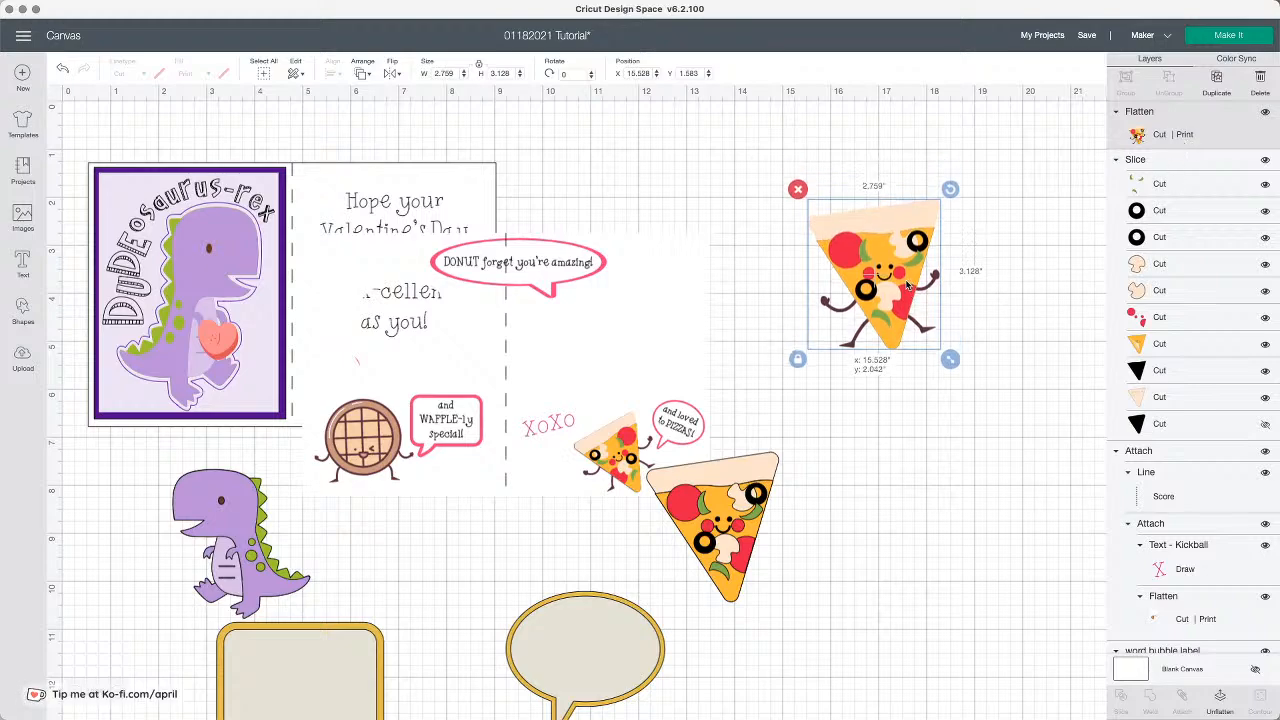
drag(951, 361, 899, 326)
drag(853, 247, 688, 342)
drag(738, 413, 720, 392)
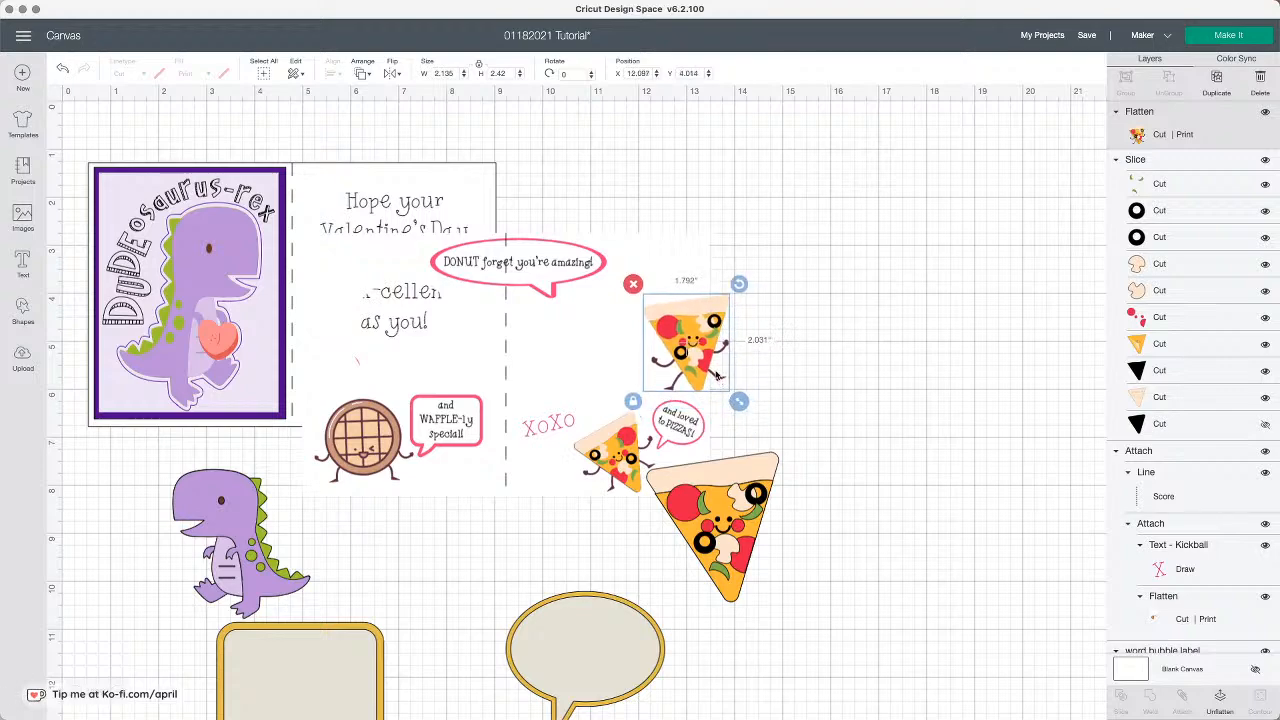
drag(699, 341, 876, 343)
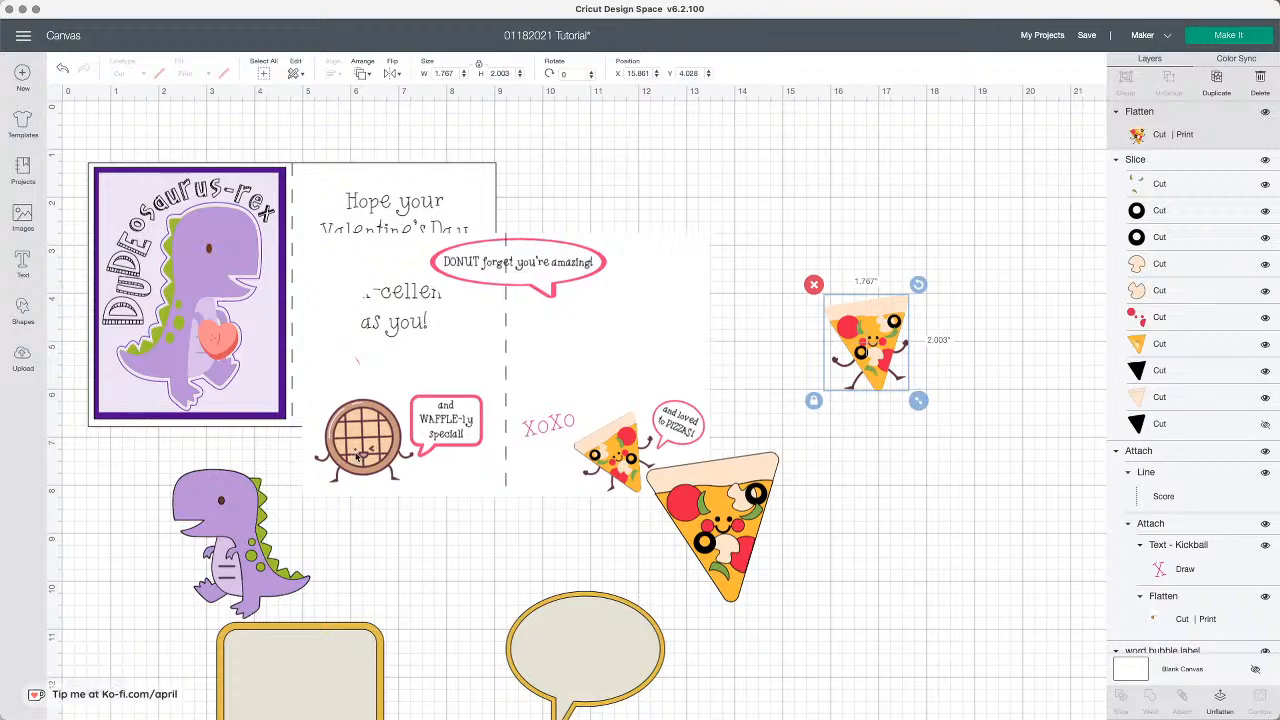
Step: Delete the flattened pizza character and the plain pizza slice copy from the canvas
click(705, 512)
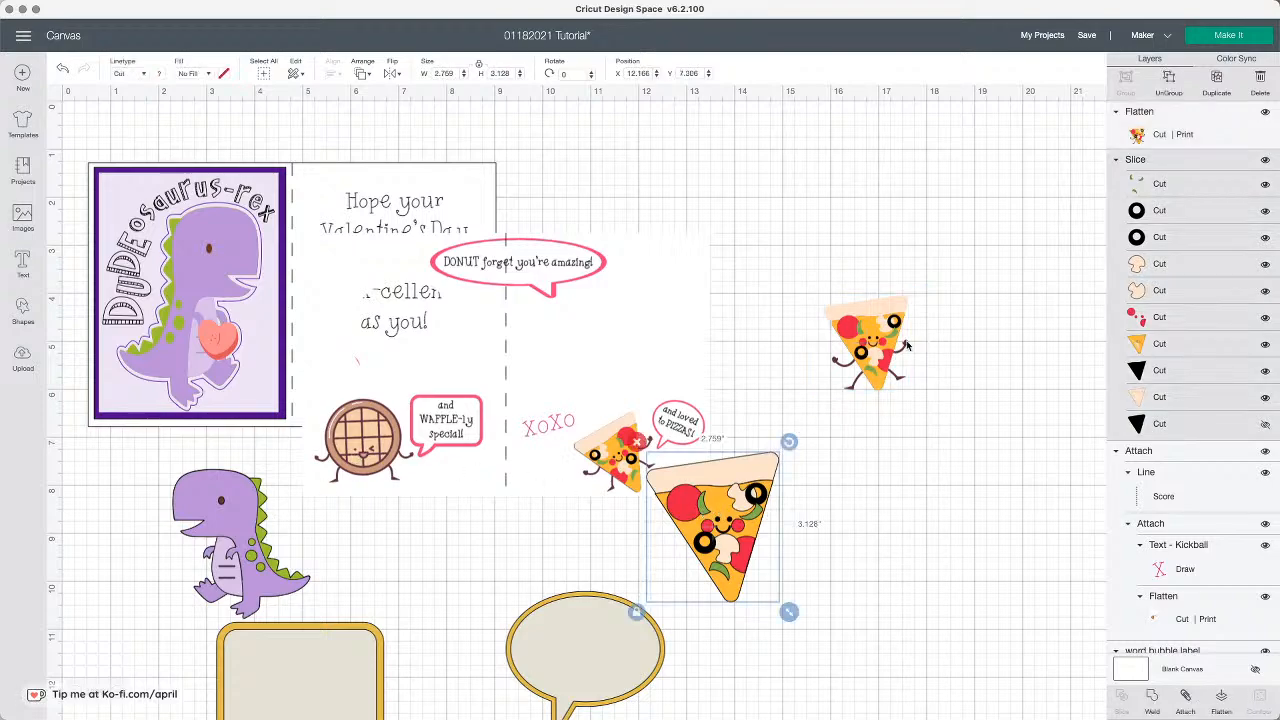
click(884, 345)
click(813, 285)
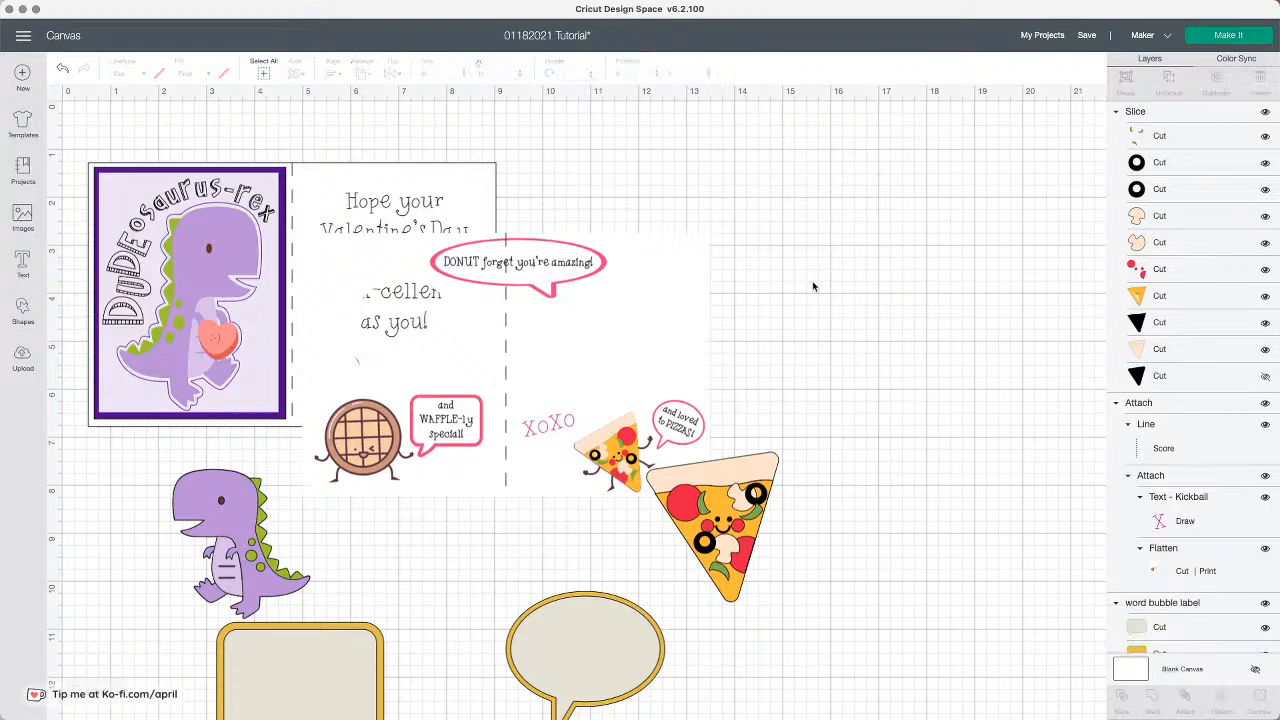
drag(735, 480, 930, 362)
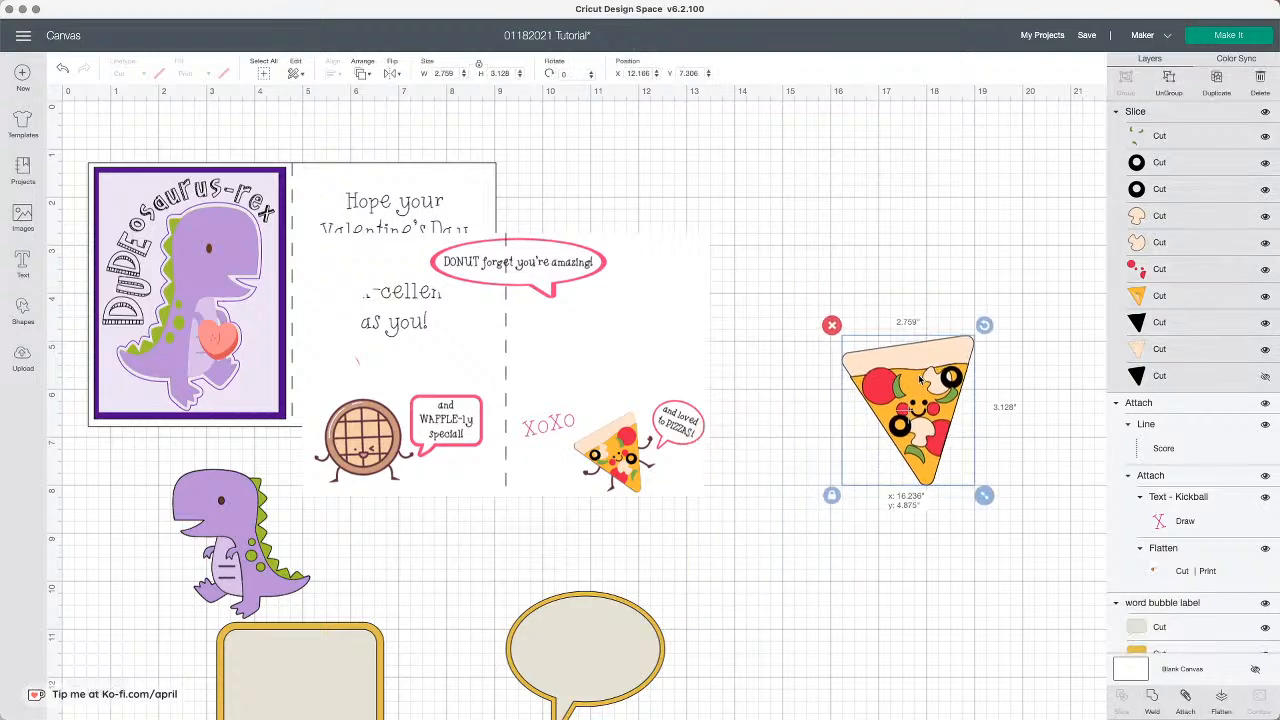
click(834, 323)
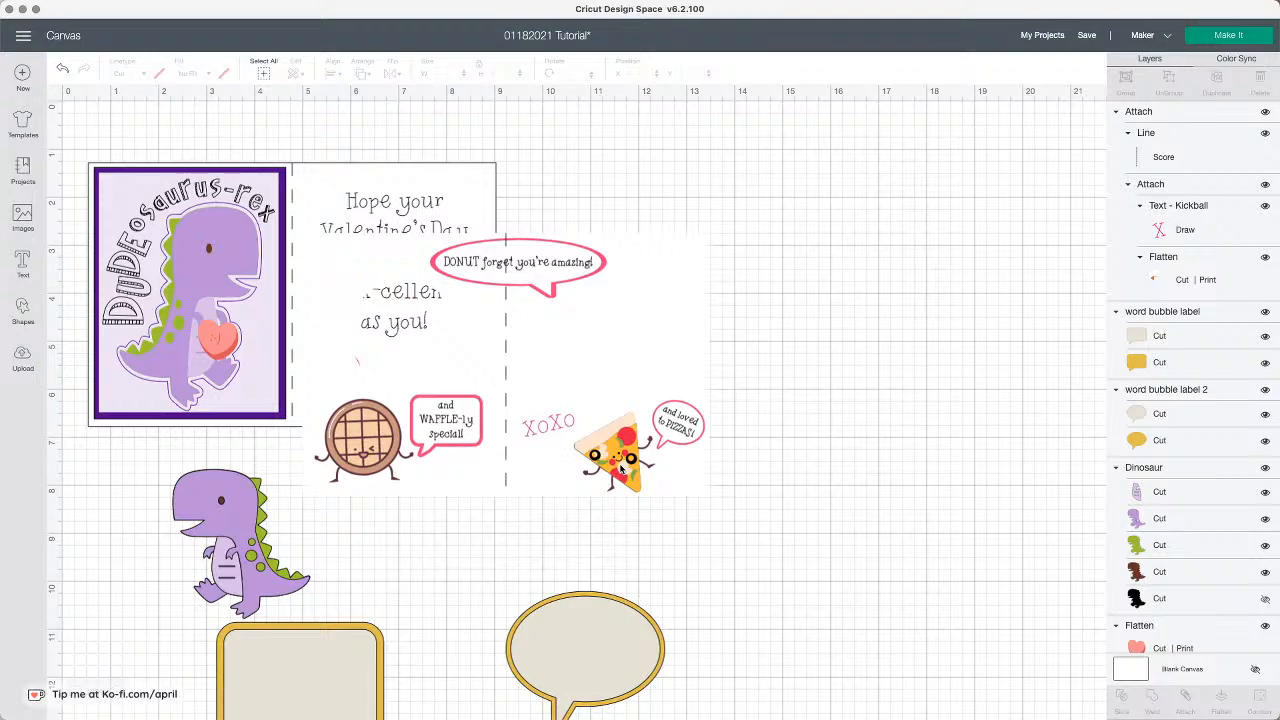
Step: Move the oval speech bubble to the empty area right of the donut card and flatten it, and shift the card slightly right
drag(637, 601, 1008, 254)
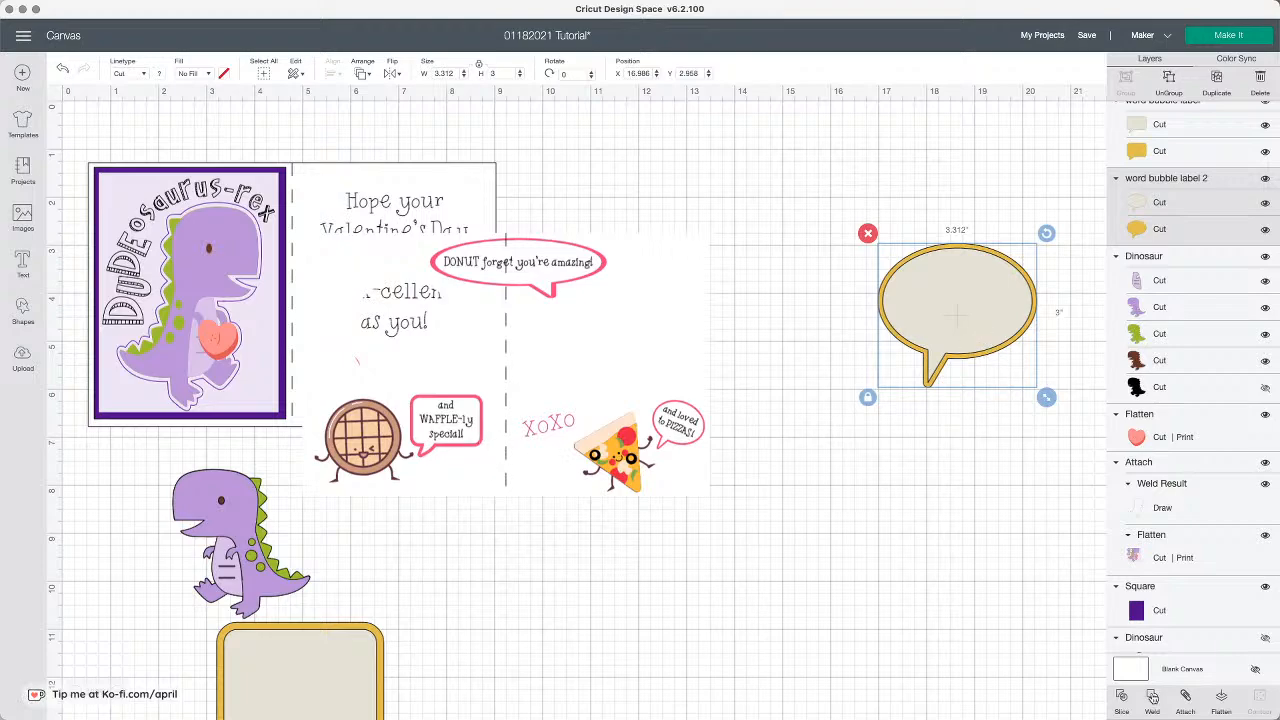
click(1219, 703)
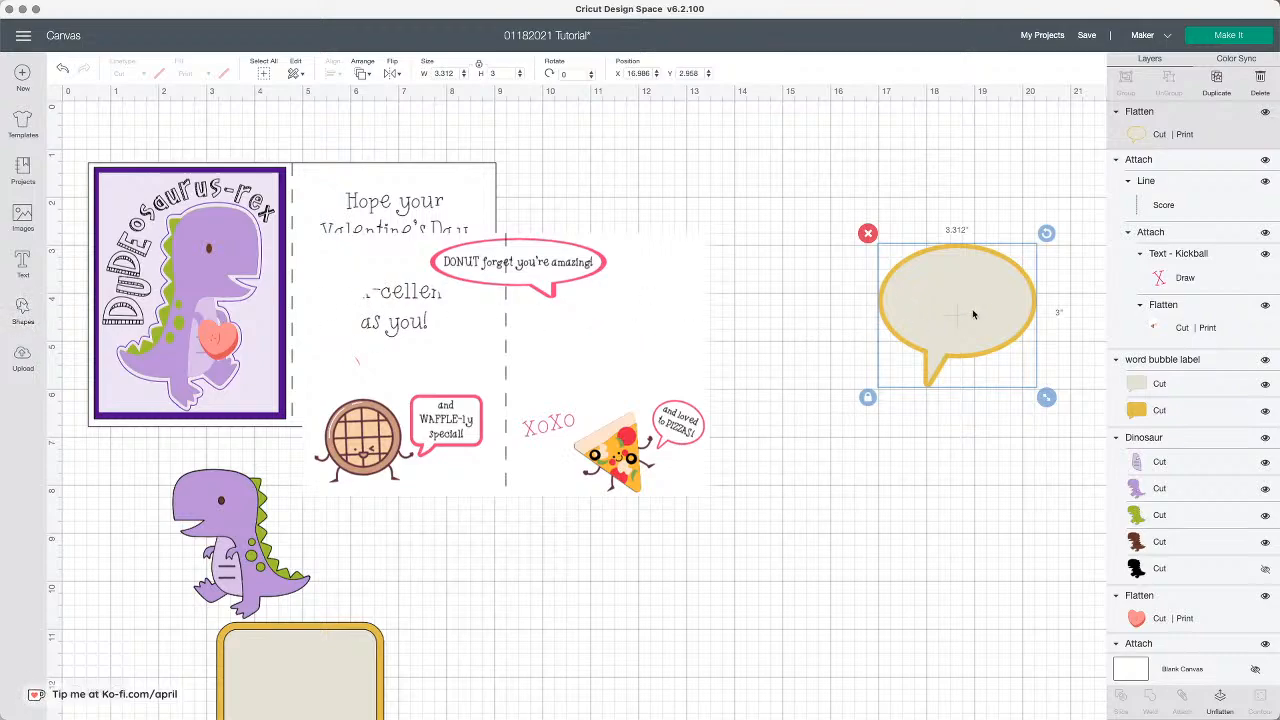
drag(969, 309, 955, 295)
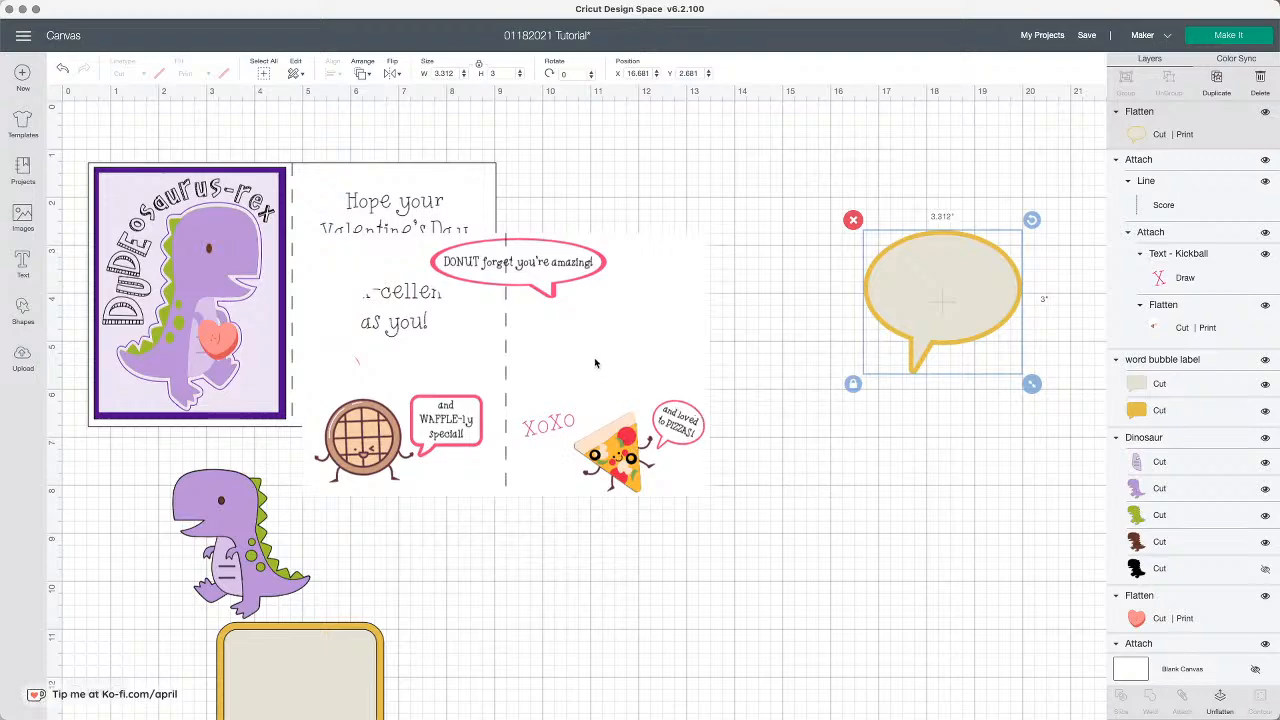
drag(632, 363, 651, 360)
click(939, 307)
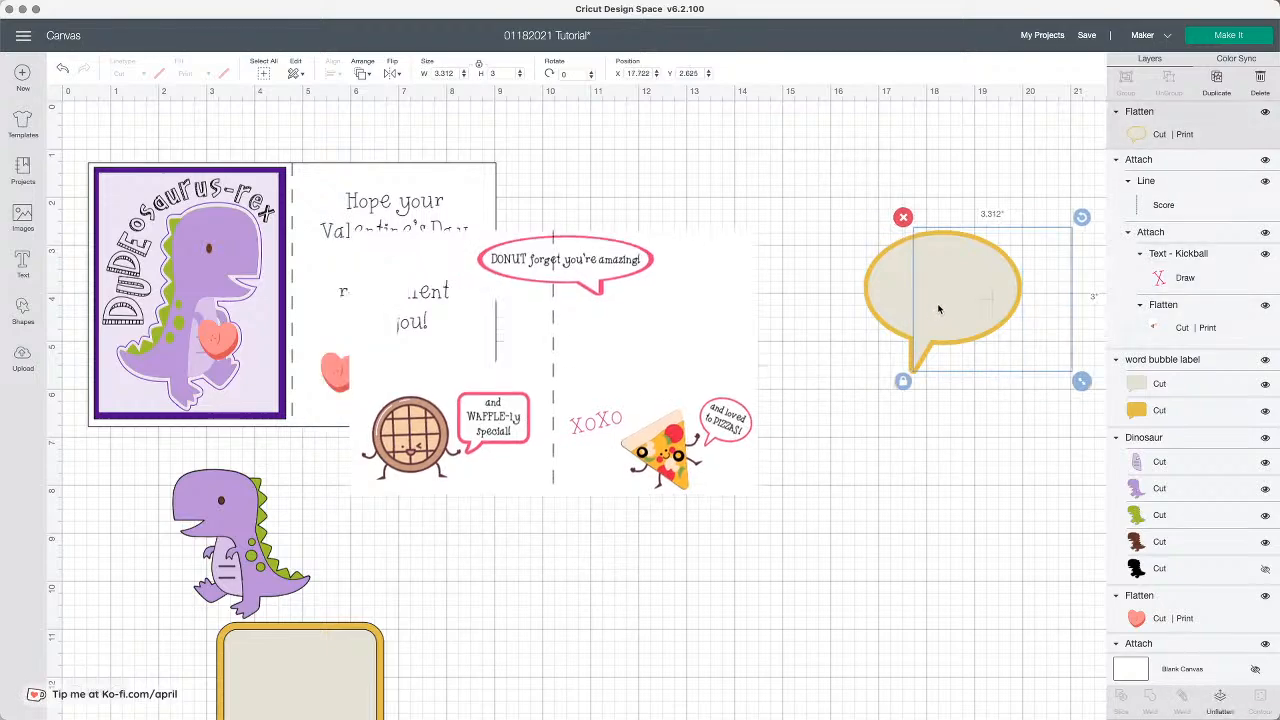
click(657, 283)
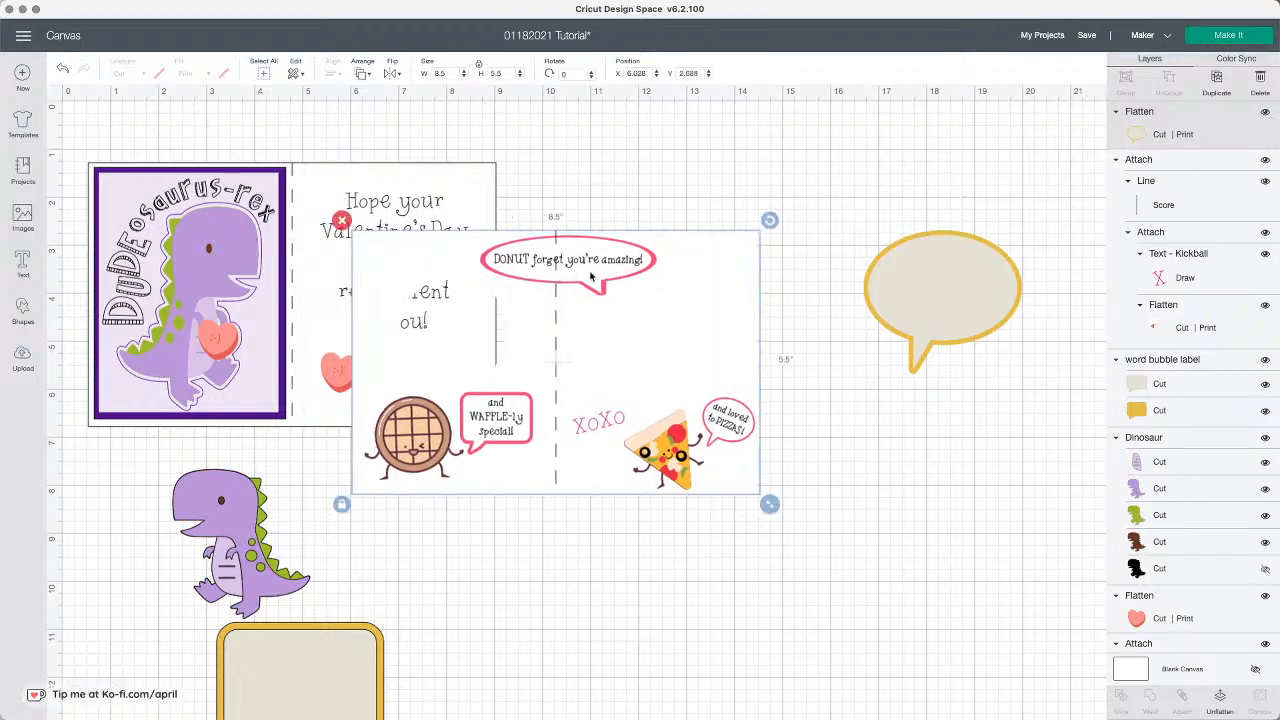
Step: Unlock the oval bubble's proportions, stretch it to about 4.27 x 1.07 in, and try it over the card's donut bubble
click(954, 322)
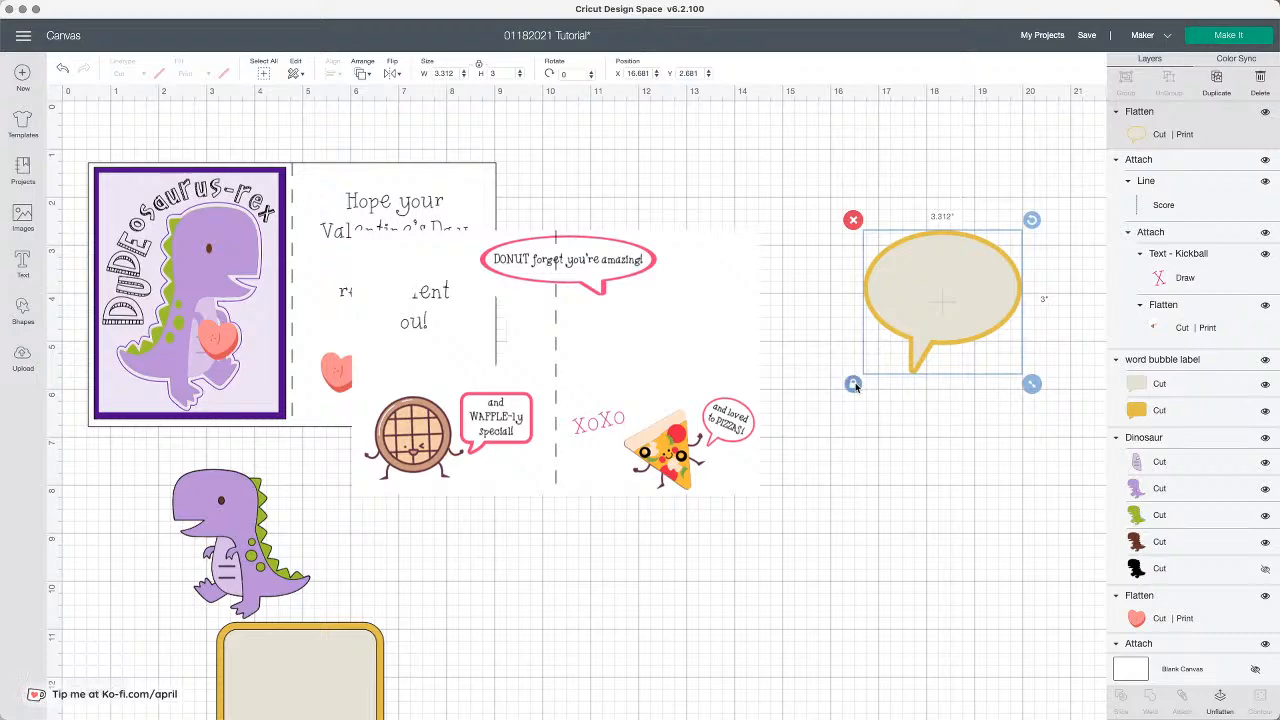
drag(1034, 387, 1078, 292)
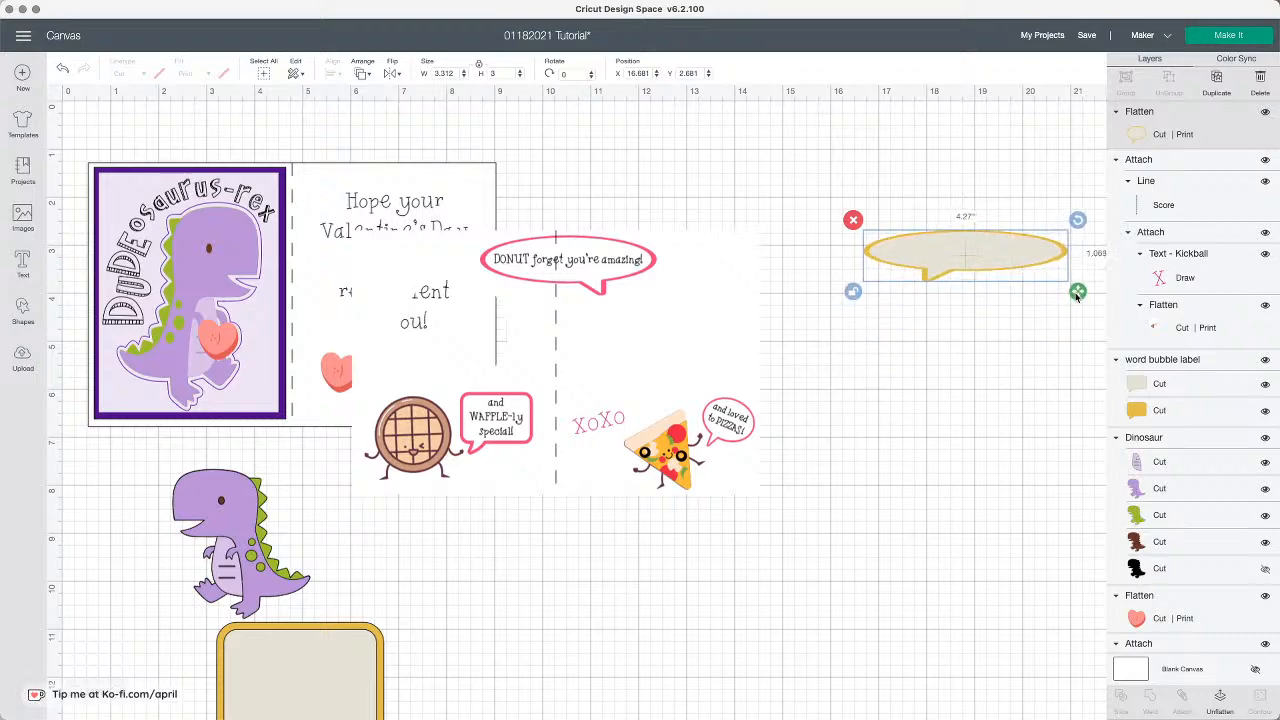
drag(1010, 268, 907, 252)
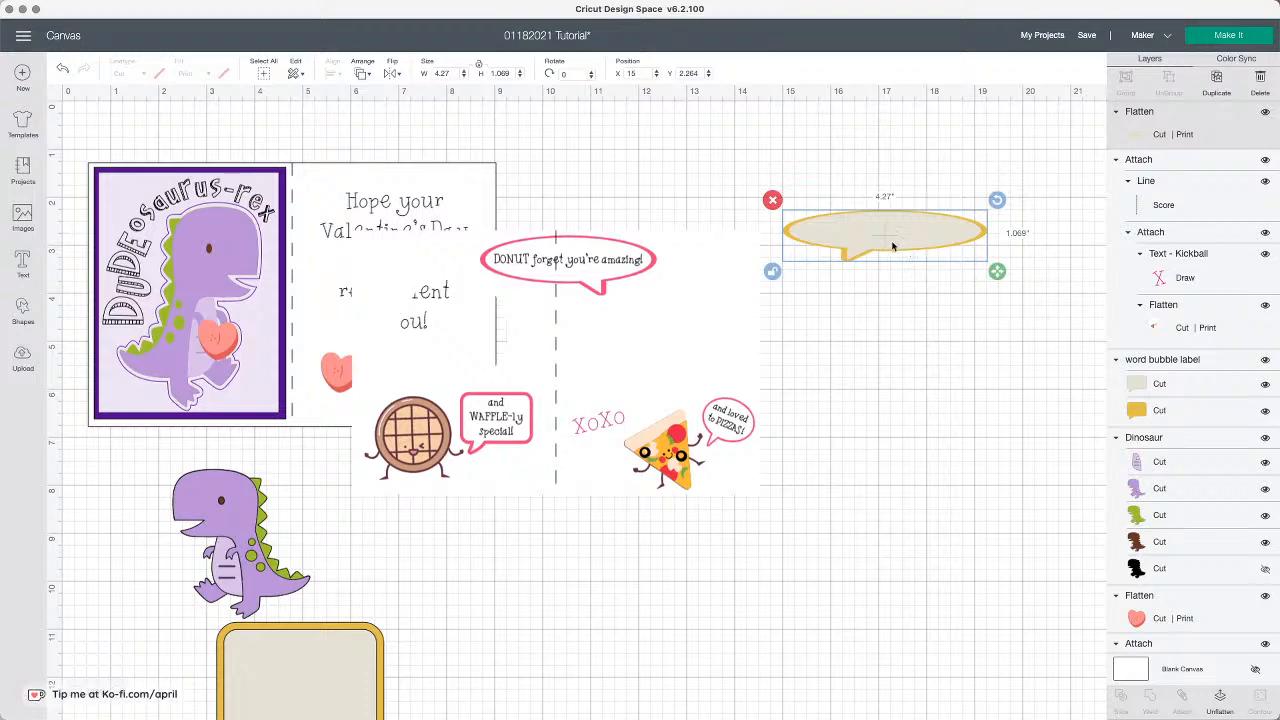
drag(890, 236, 580, 263)
key(ctrl+z)
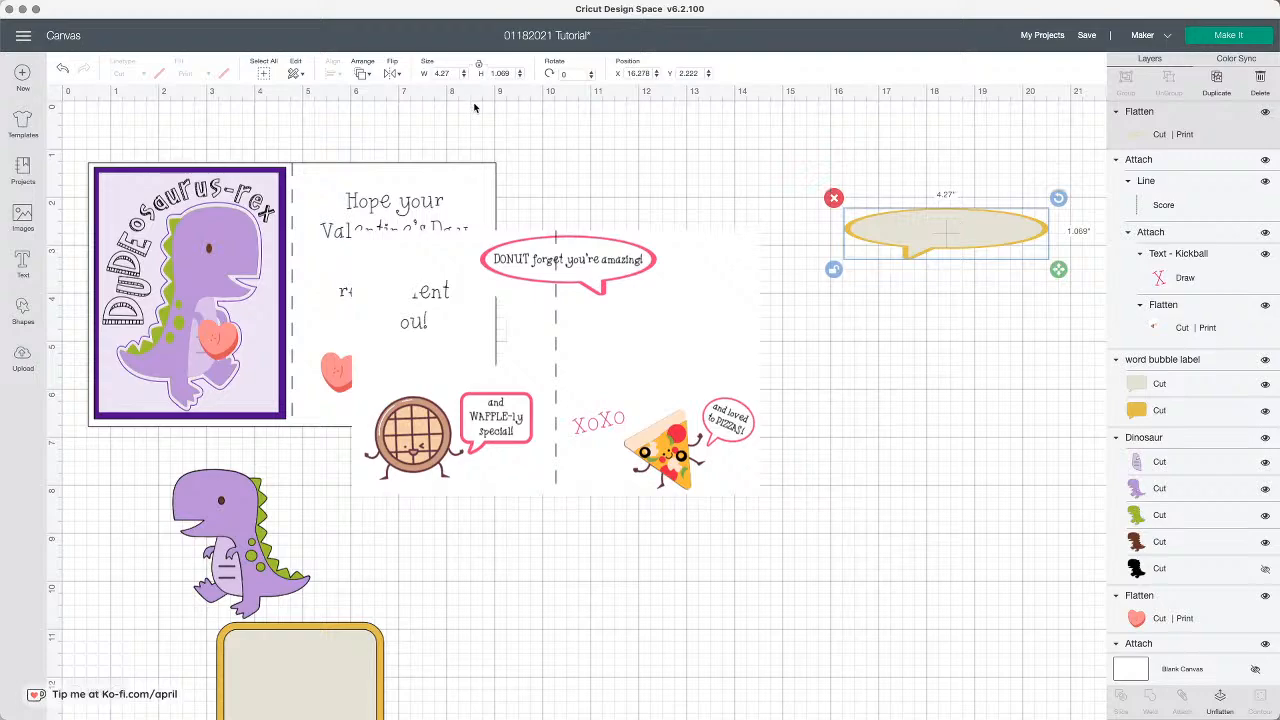
Step: Flip the oval bubble horizontally, resize it to about 3.73 x 1.17 in against the card's donut bubble, and return it beside the card
click(393, 74)
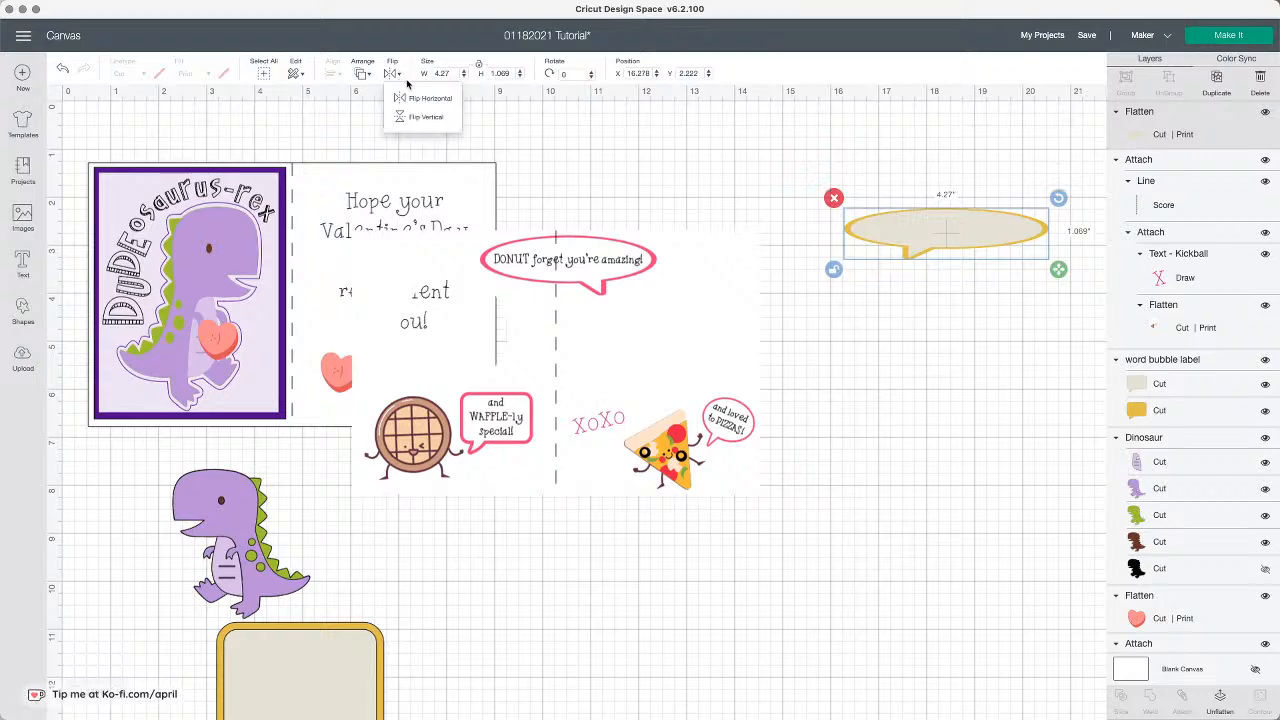
click(432, 99)
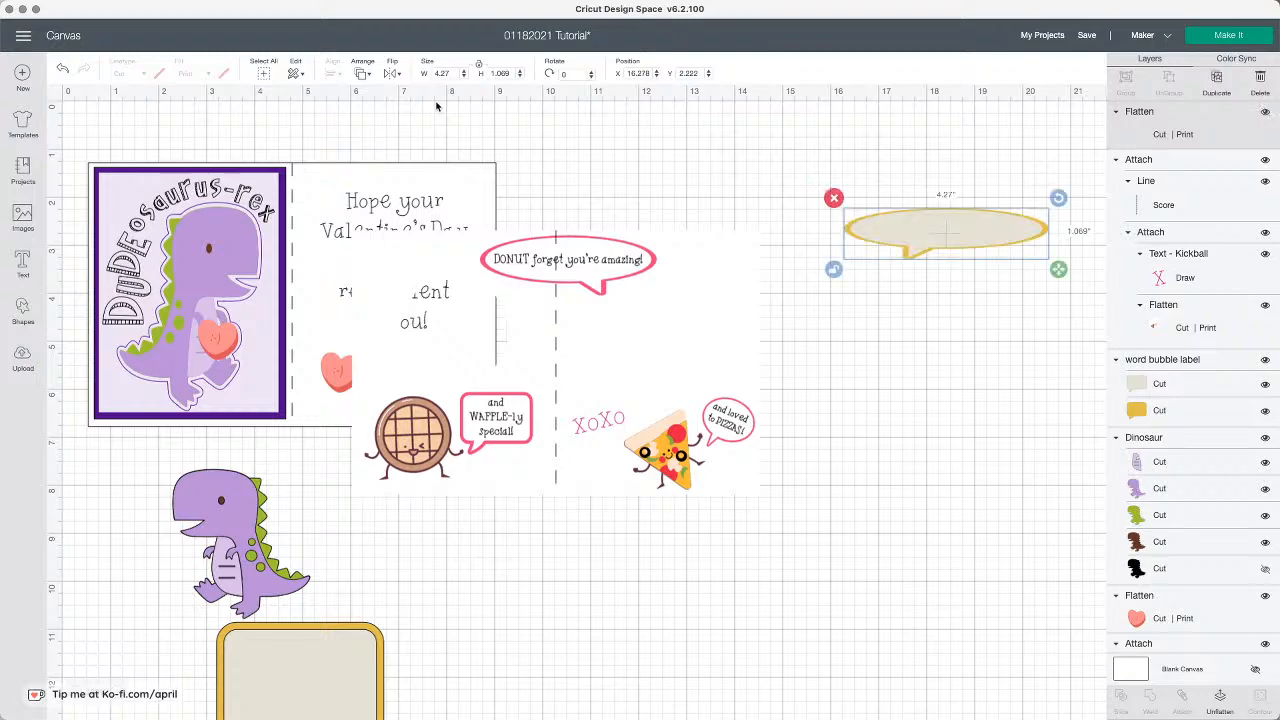
drag(937, 241, 619, 308)
drag(728, 347, 716, 344)
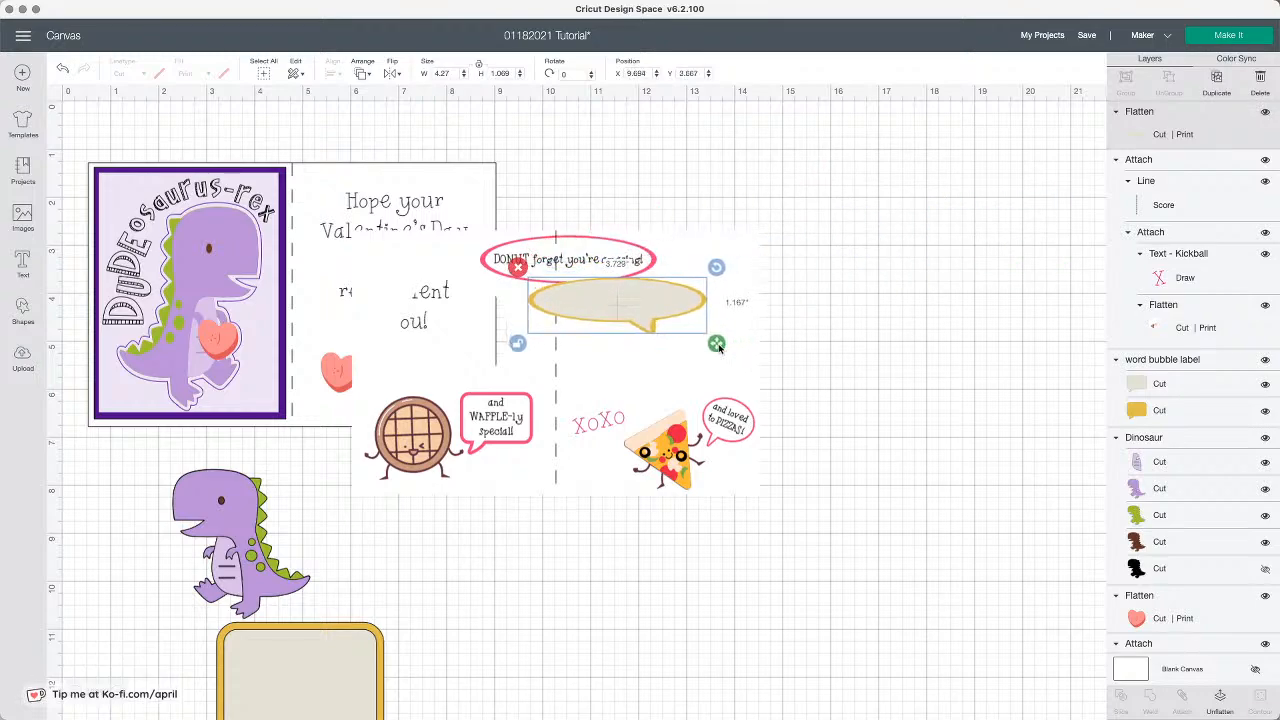
drag(638, 299, 976, 252)
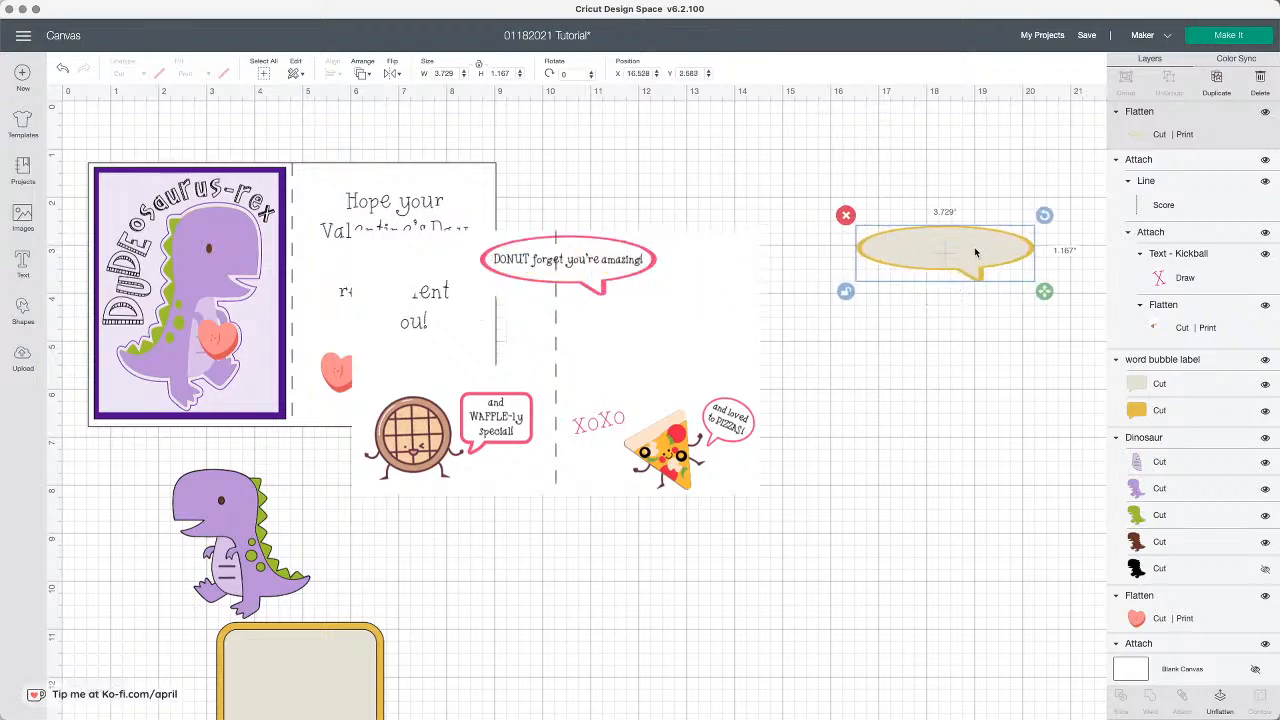
Step: Stretch the oval bubble into a tall, narrow shape of about 1.06 x 3.99 in and reposition it slightly
drag(1044, 291, 916, 427)
click(1001, 384)
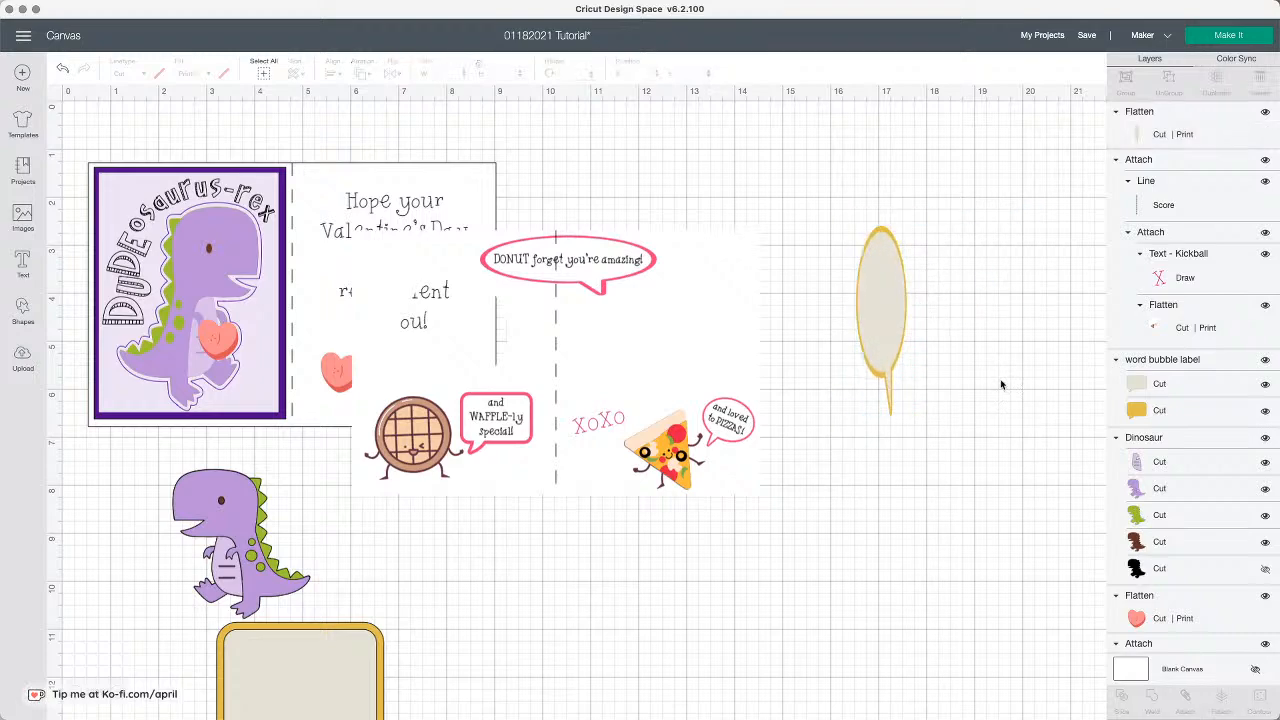
mouse_move(881, 322)
mouse_down()
mouse_move(697, 334)
mouse_move(894, 336)
mouse_up()
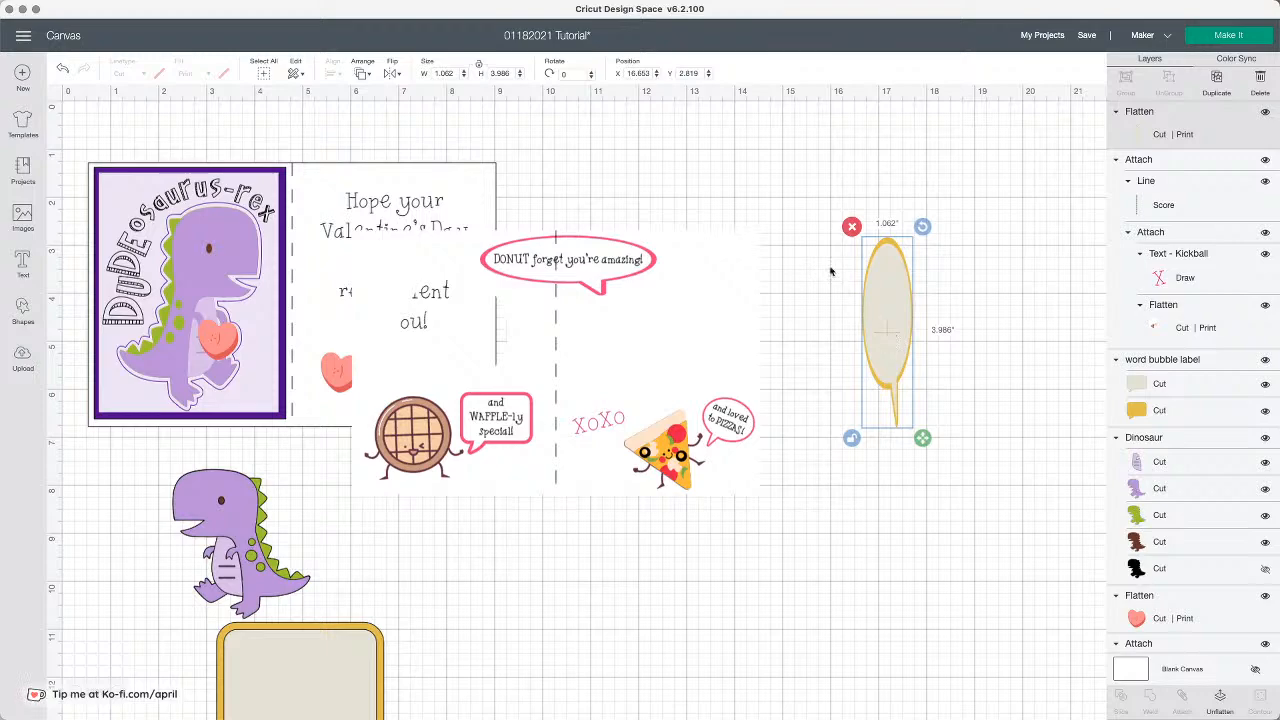
Step: Delete the oval speech bubble, and bring the rectangular speech bubble beside the card and delete it too
click(852, 228)
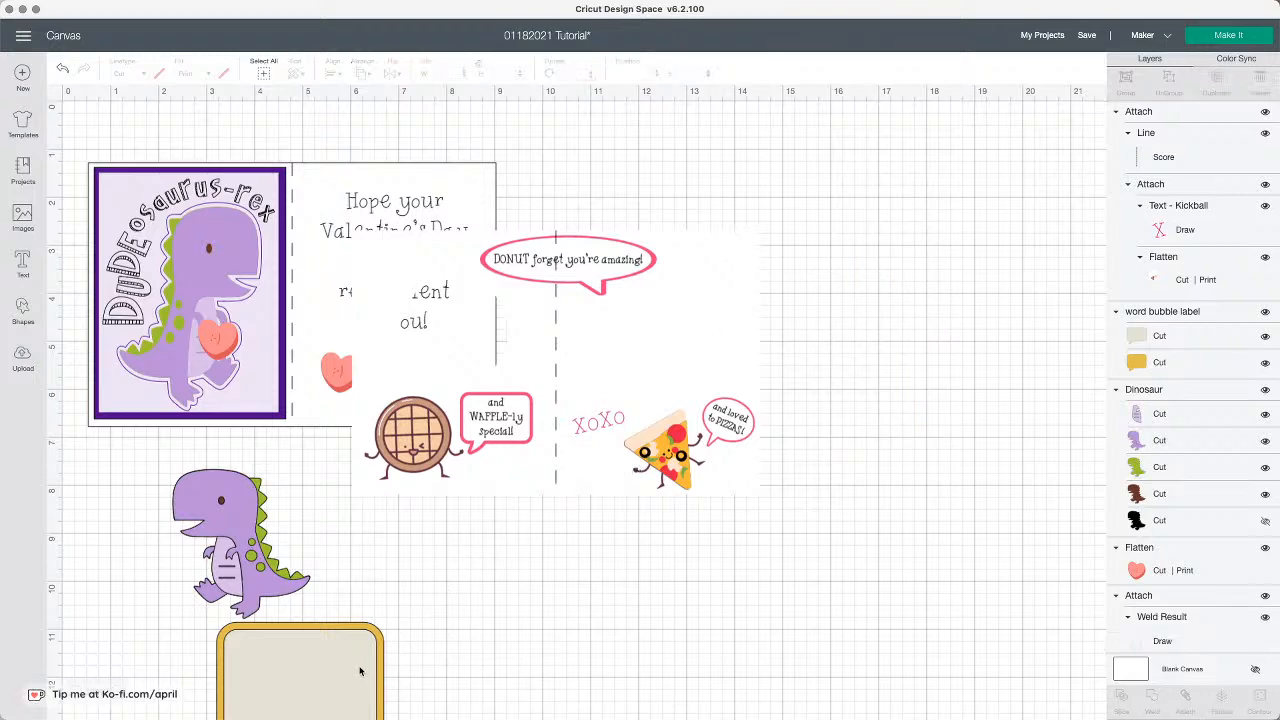
drag(360, 671, 947, 301)
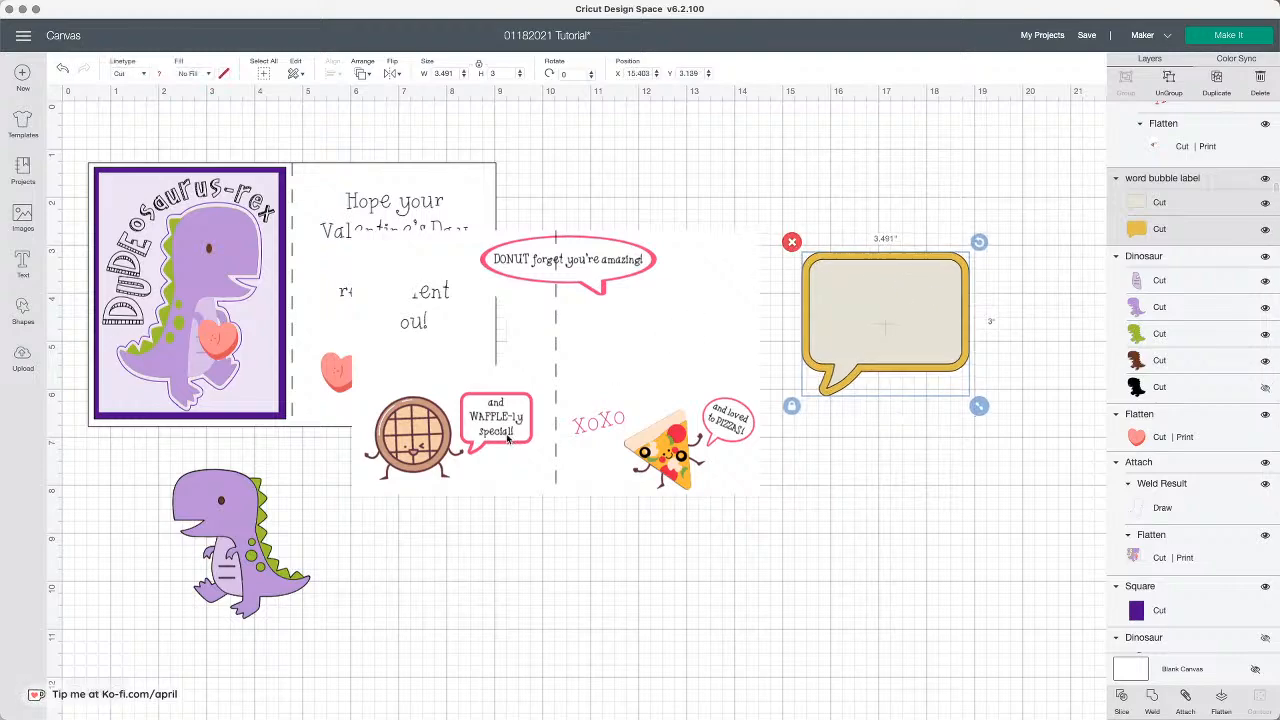
click(792, 242)
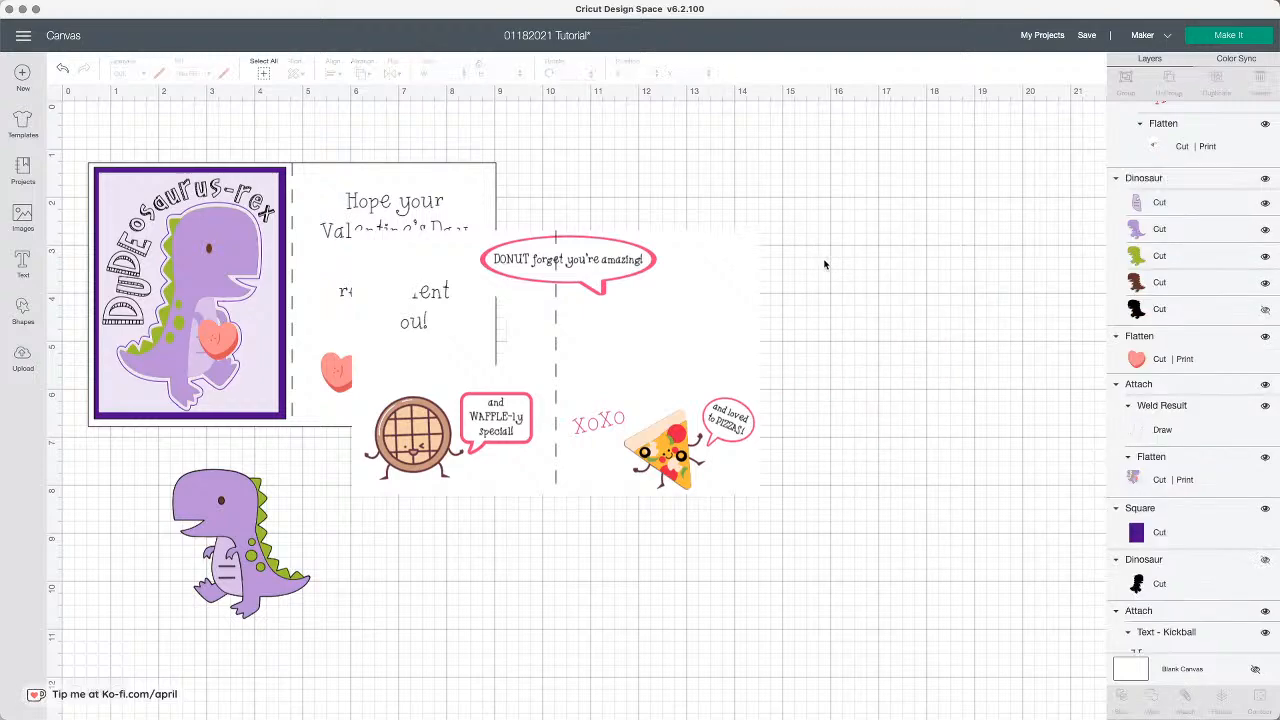
Step: Delete the donut card and move the loose purple dinosaur to the empty area right of the dinosaur card
drag(572, 432, 706, 288)
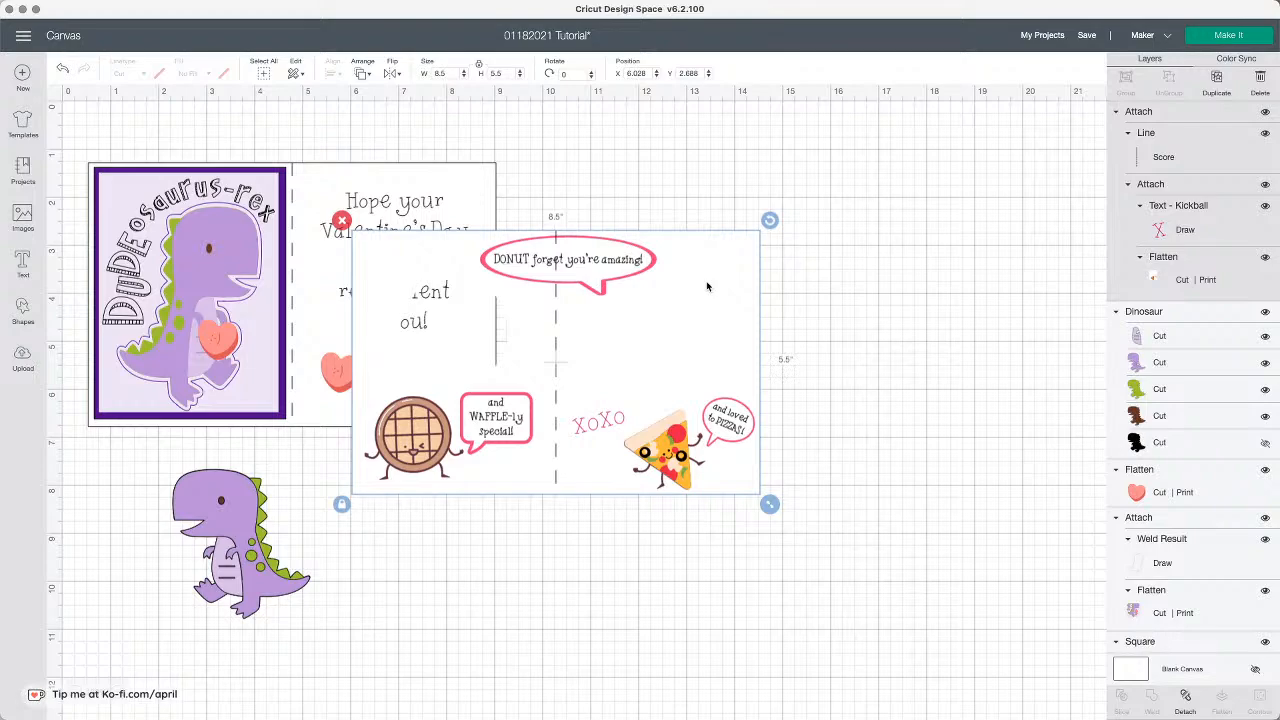
key(Delete)
drag(230, 615, 735, 430)
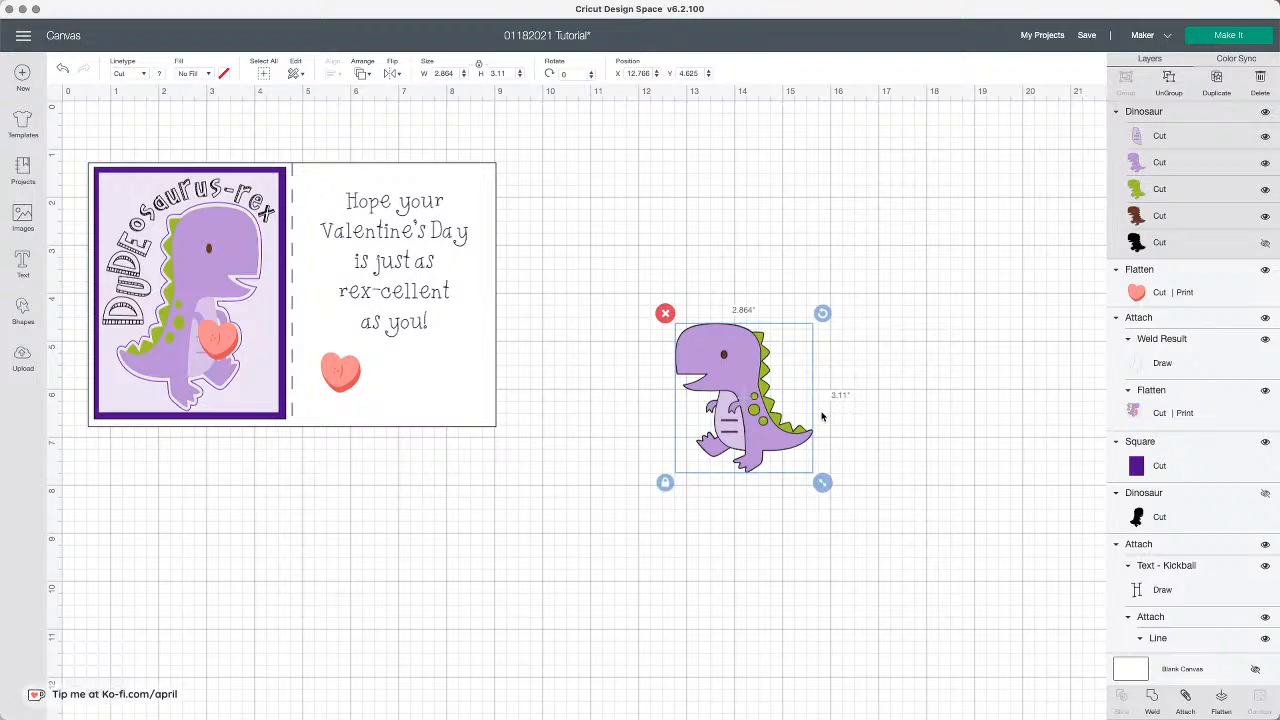
drag(755, 415, 676, 299)
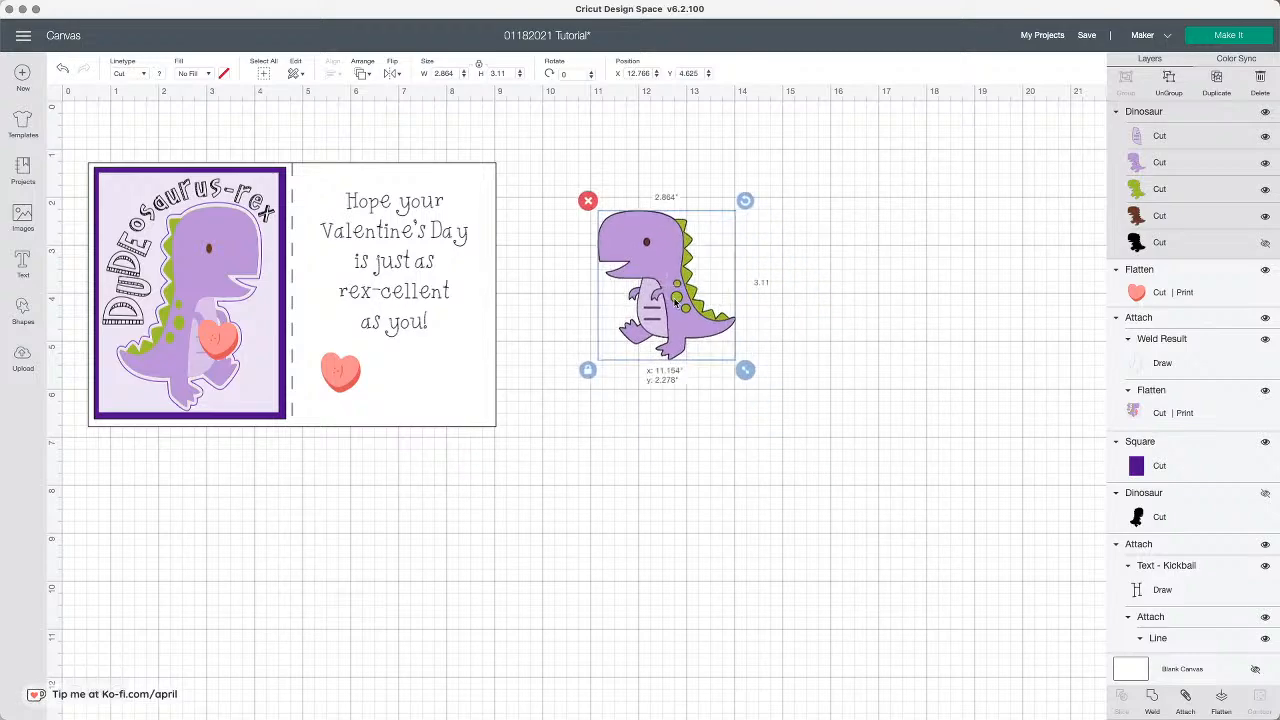
Step: Pull the dinosaur card apart, moving the Dudeosaurus-rex panel beside the loose dinosaur and the purple rectangle and inside heart below the card
drag(240, 271, 901, 435)
drag(221, 310, 243, 544)
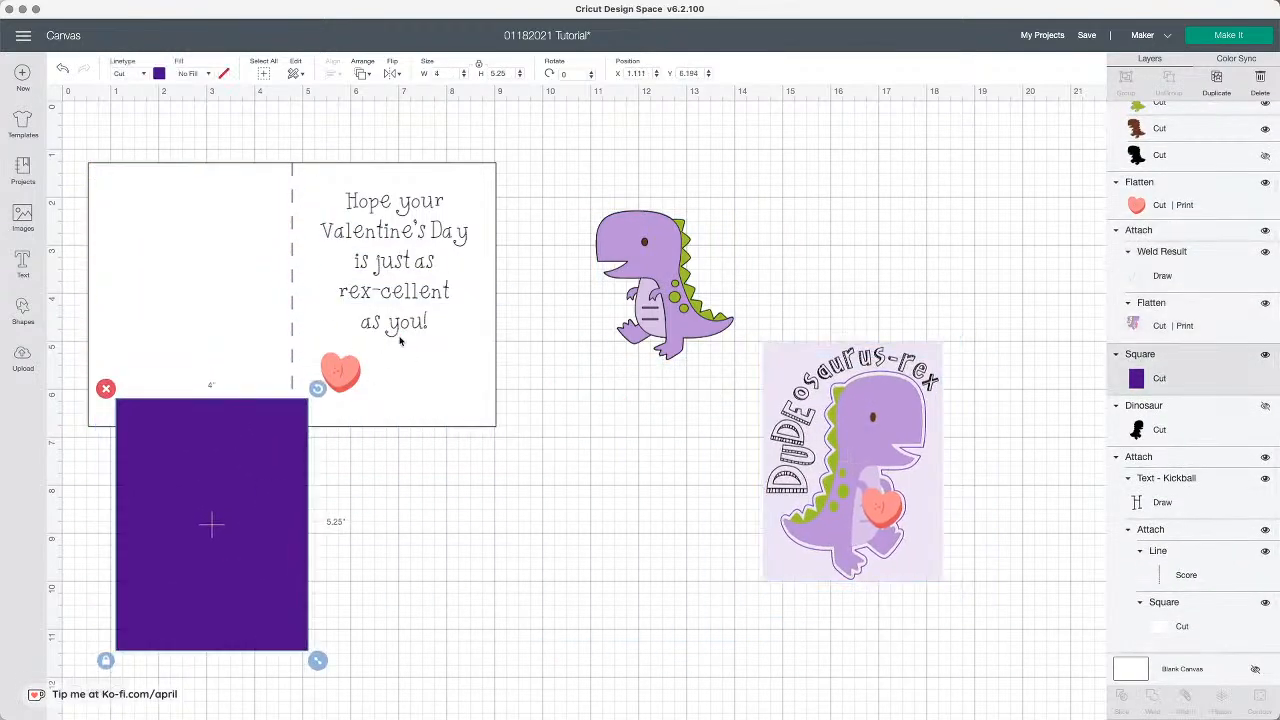
drag(356, 376, 466, 517)
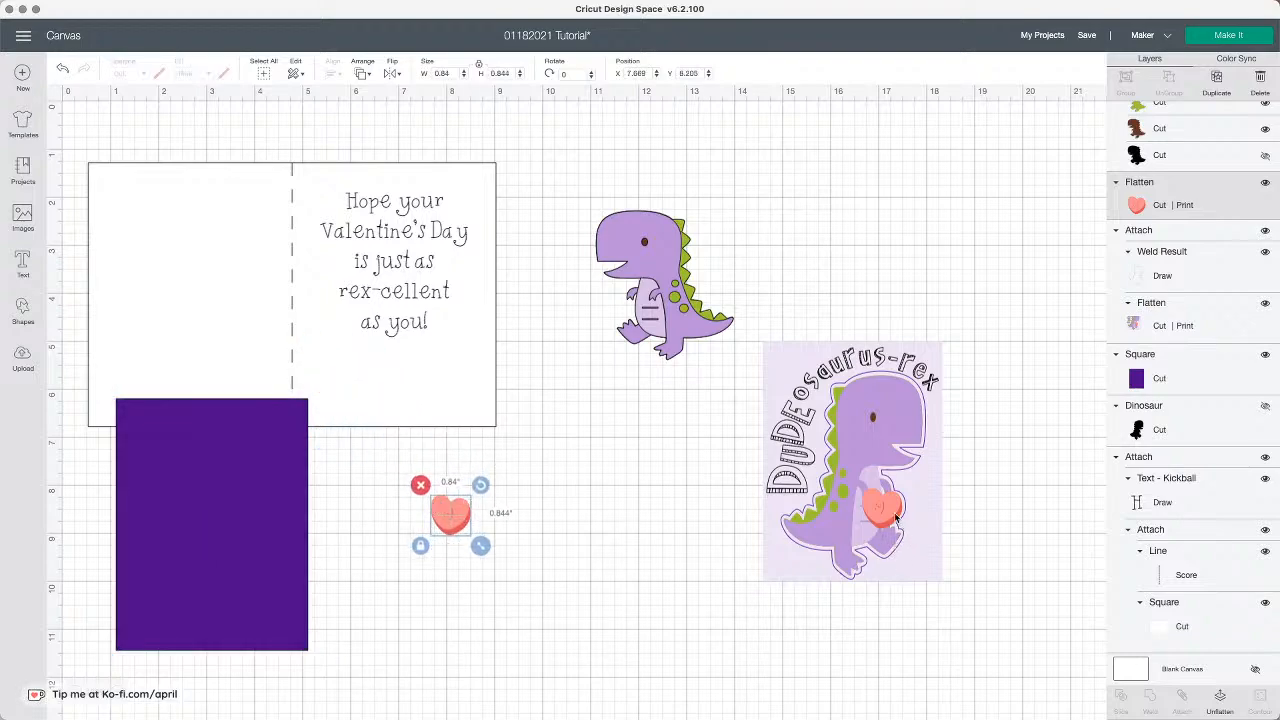
drag(899, 519, 916, 467)
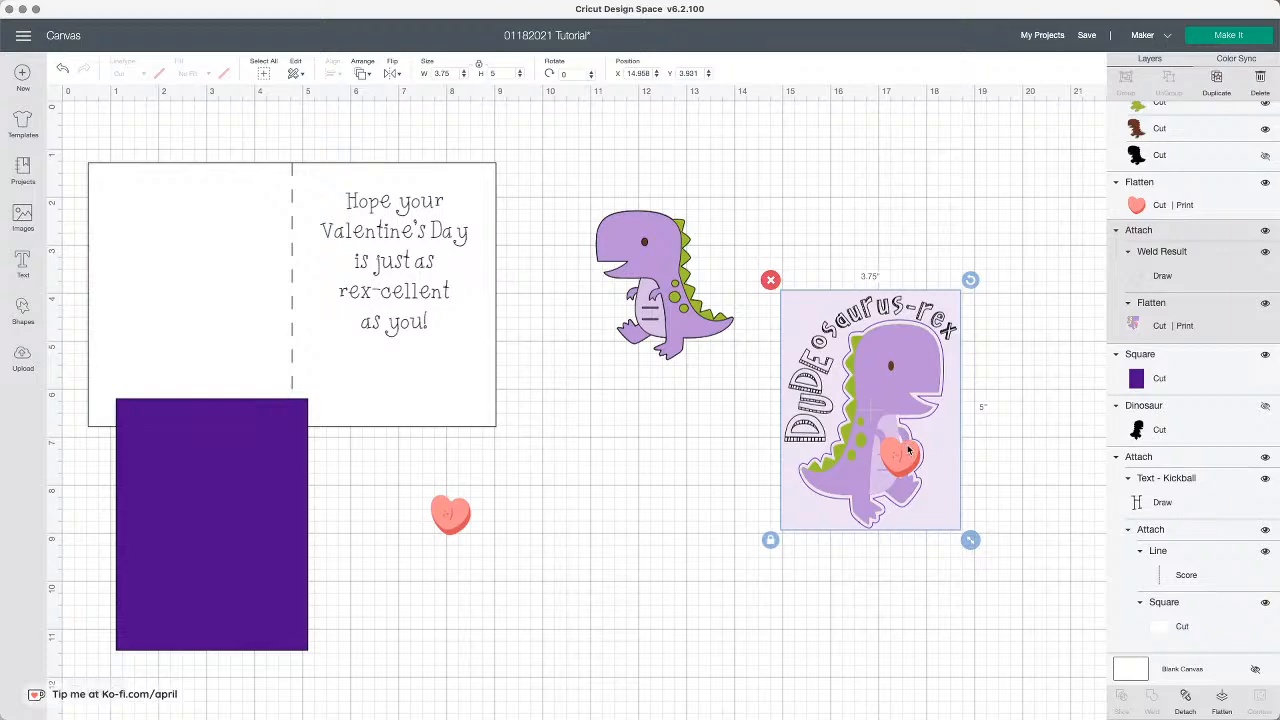
click(664, 265)
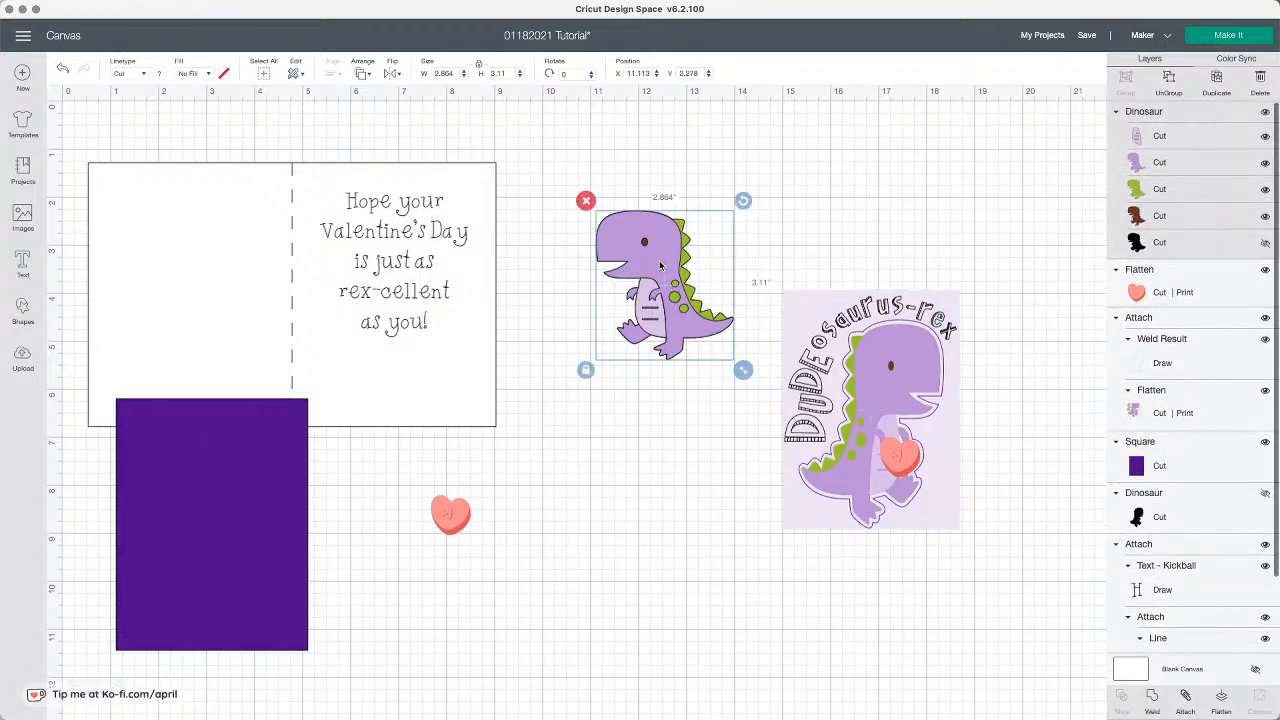
Step: Recolor the dark purple rectangle to the dinosaur's light purple
click(220, 457)
click(158, 75)
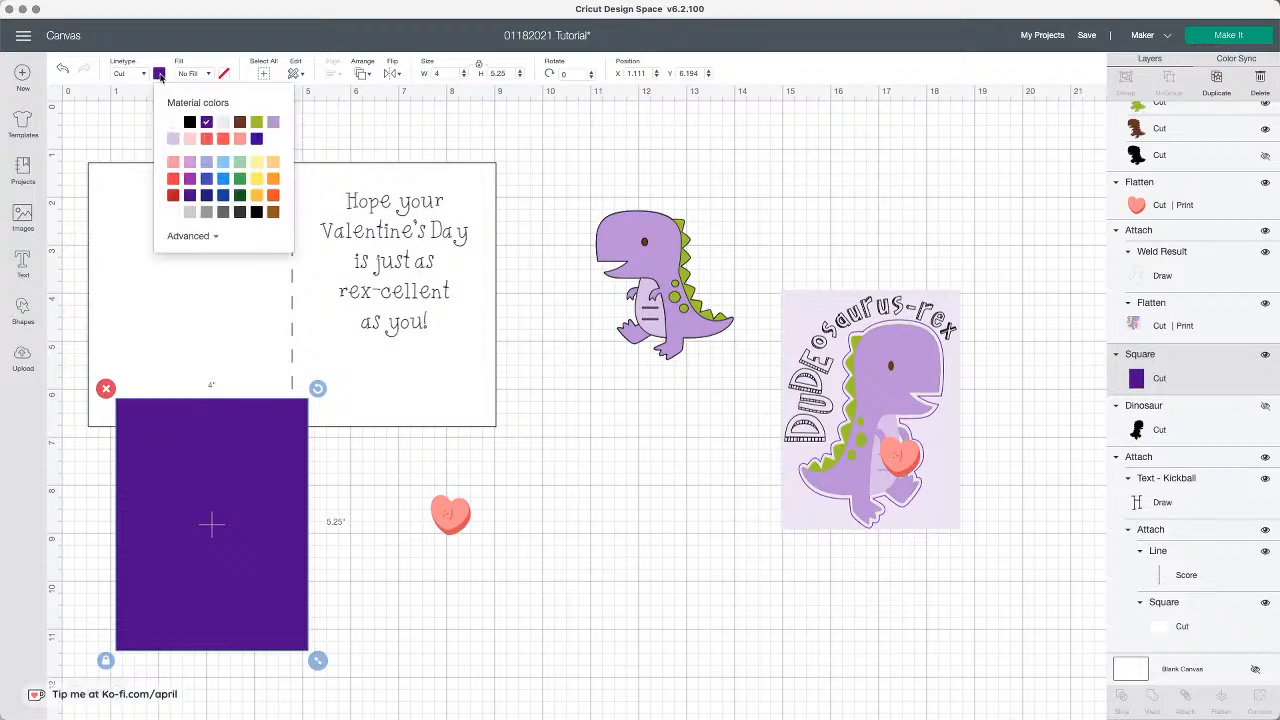
click(274, 124)
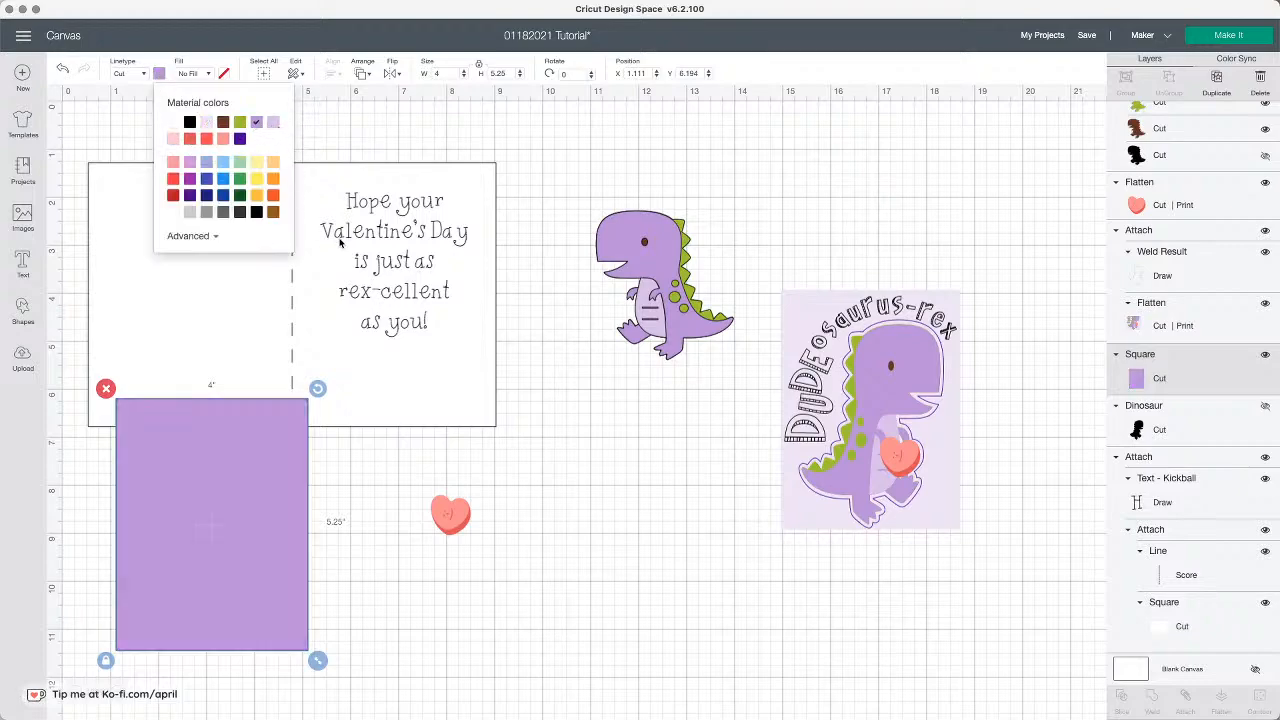
Step: Delete the white card base with its message, and move the light purple rectangle up beside the loose dinosaur
click(340, 244)
click(78, 153)
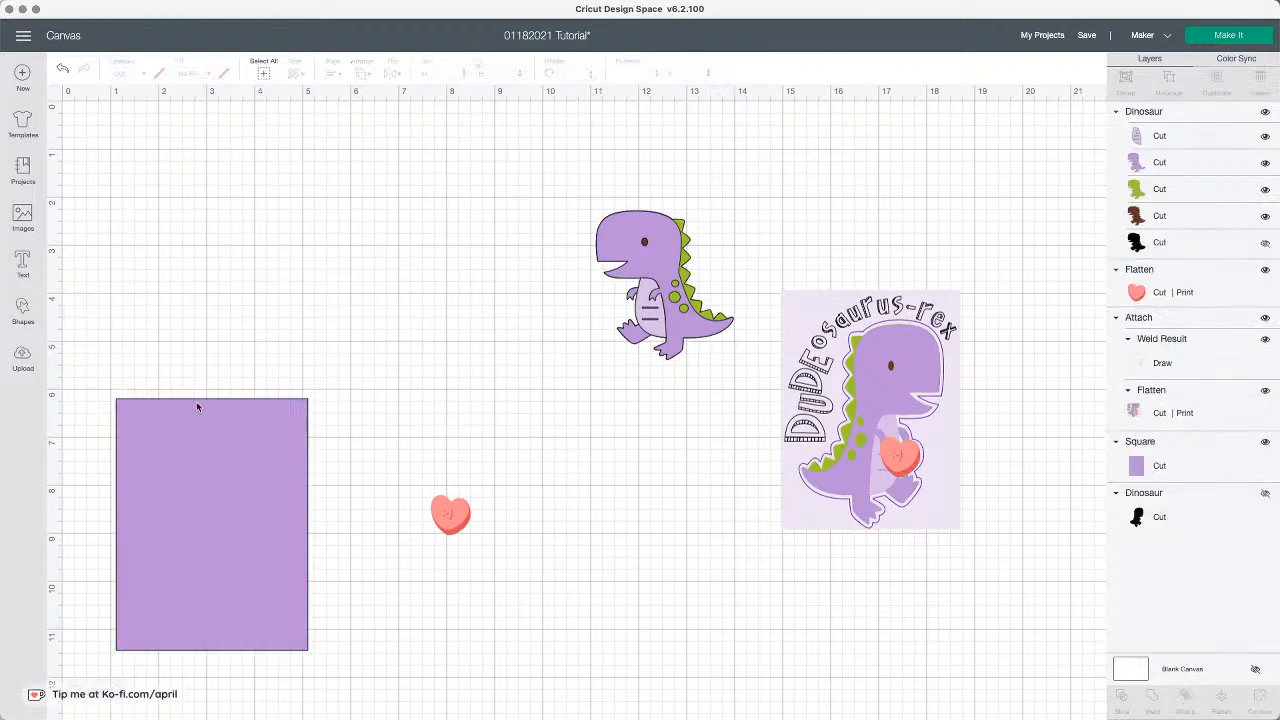
drag(197, 406, 347, 307)
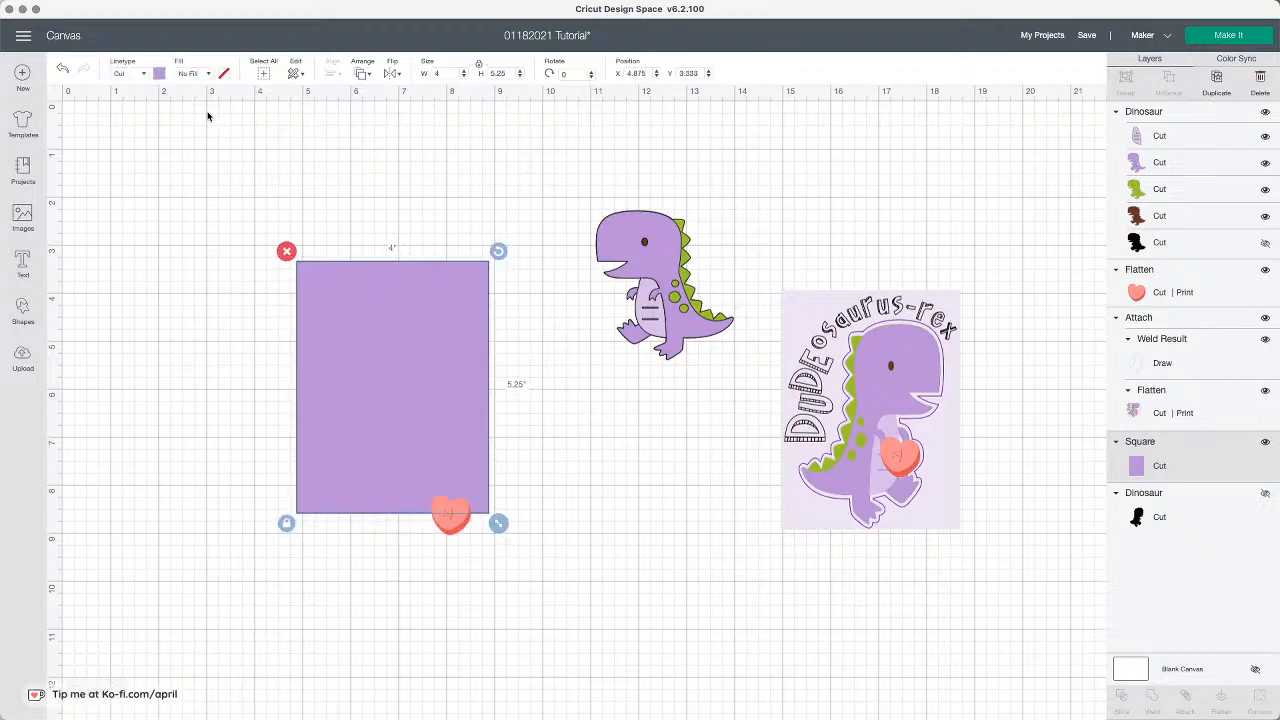
Step: Recolor the rectangle to the pale lavender of the Dudeosaurus-rex panel, and move it closer to the loose dinosaur
click(158, 74)
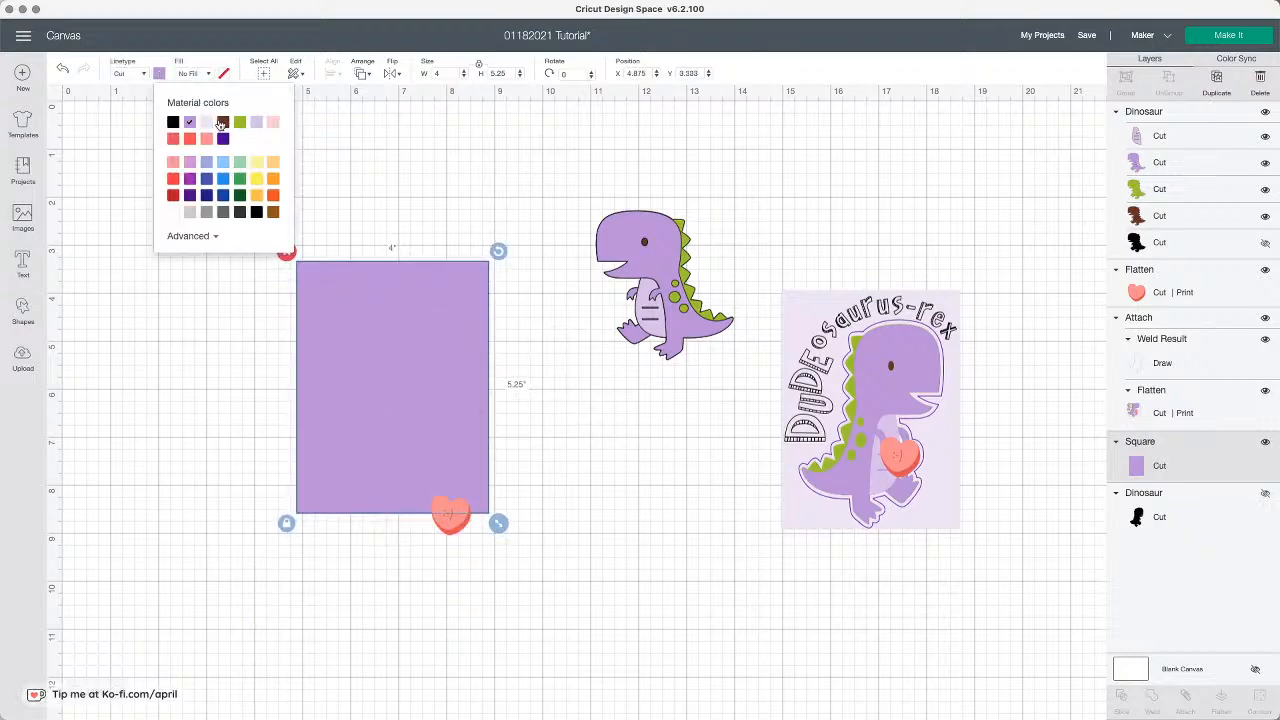
click(206, 122)
drag(447, 341, 529, 308)
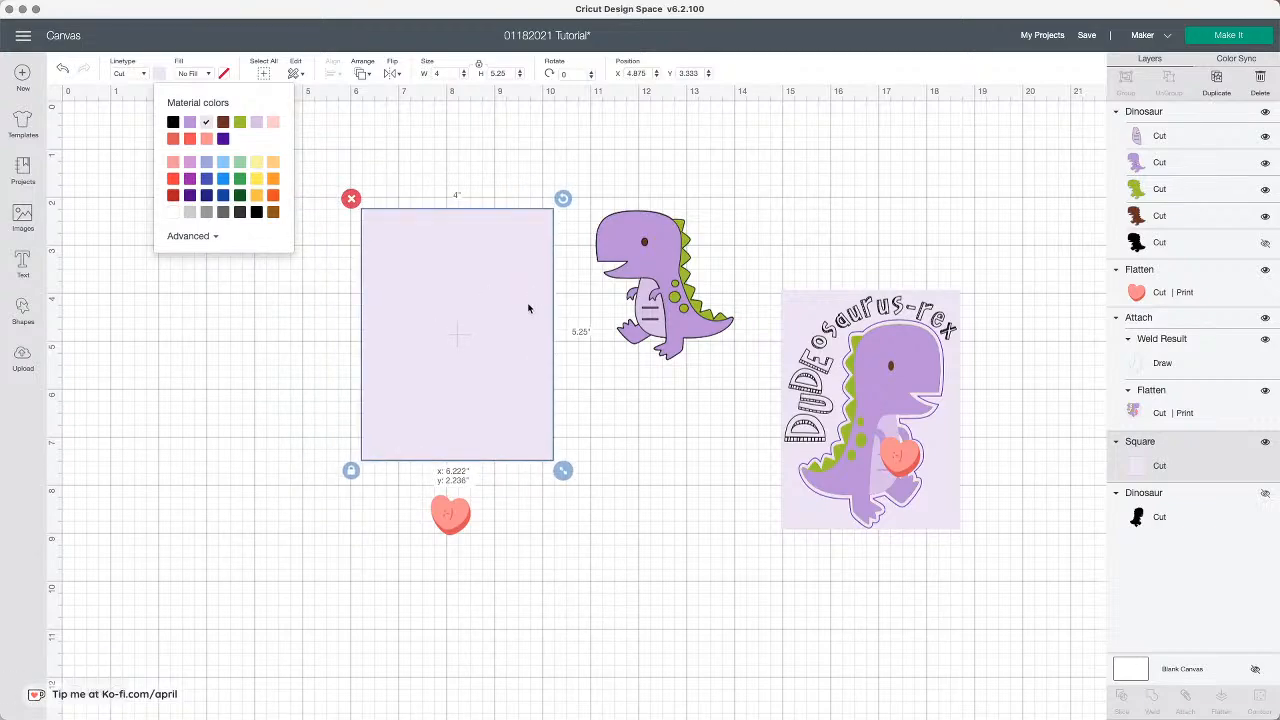
click(670, 505)
Step: Place the loose dinosaur on the pale lavender rectangle, flip it horizontally and shift it slightly lower
drag(680, 308, 477, 374)
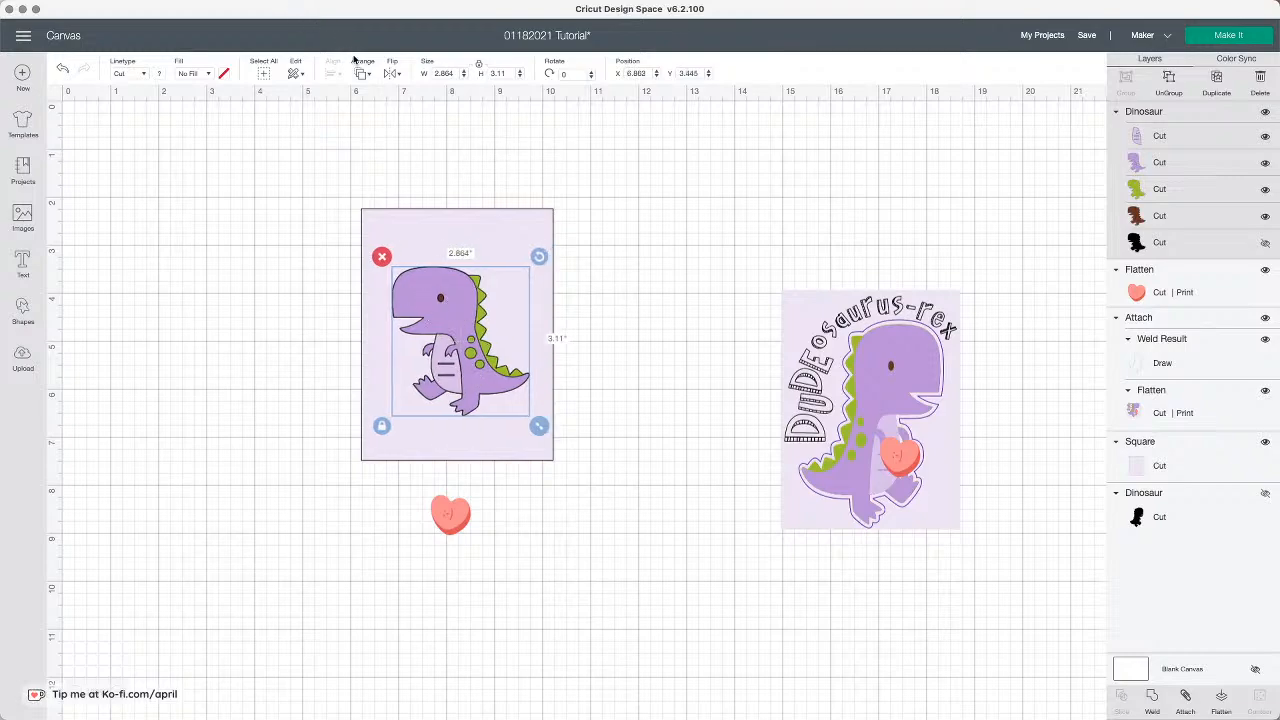
click(397, 75)
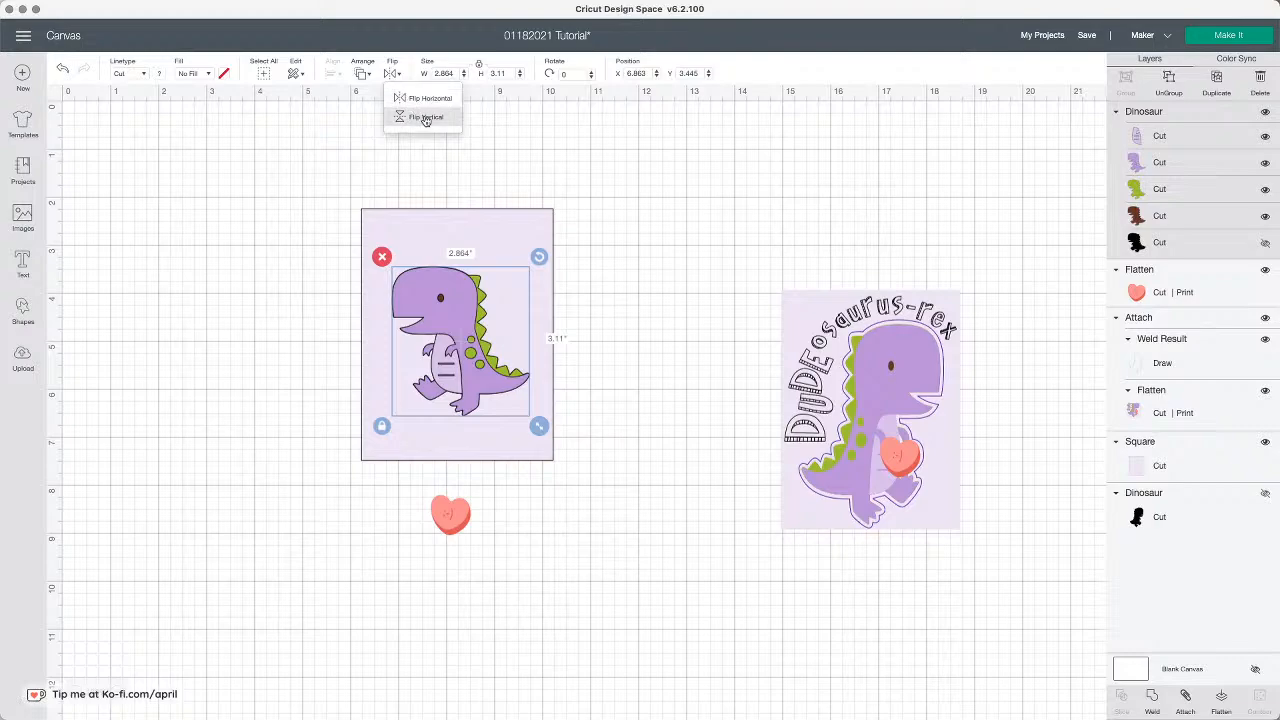
click(429, 106)
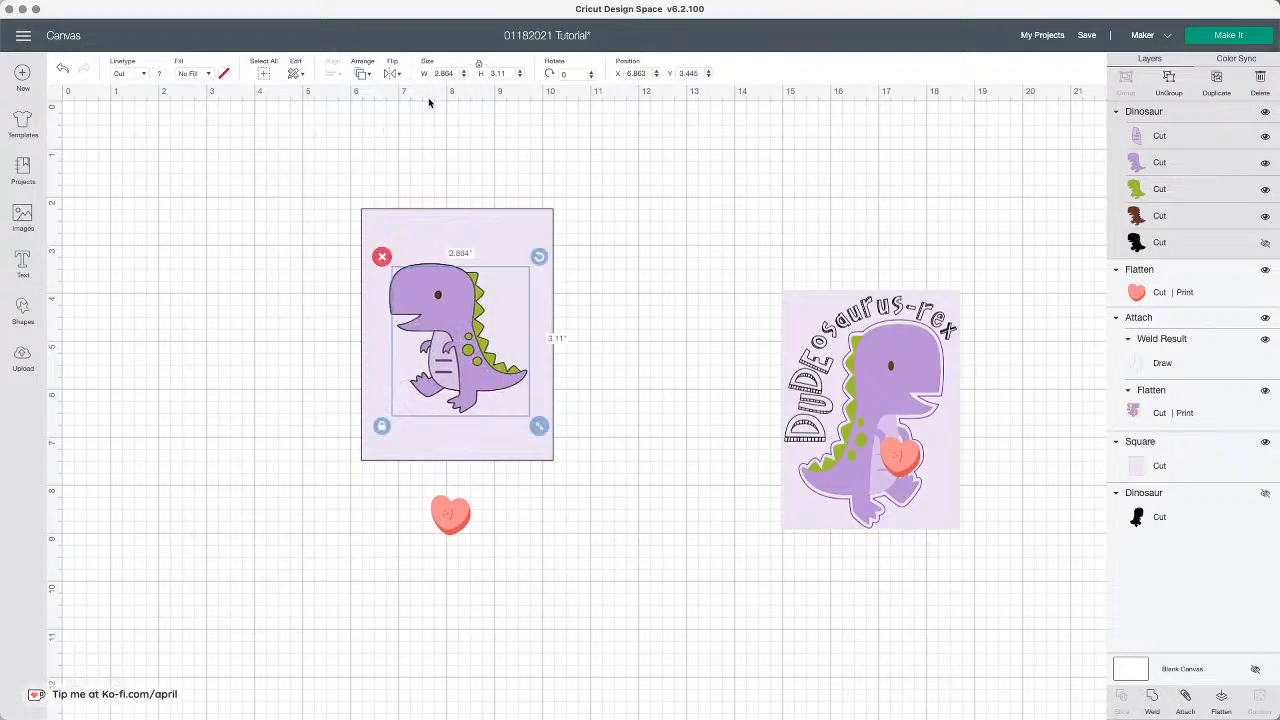
drag(467, 337, 468, 345)
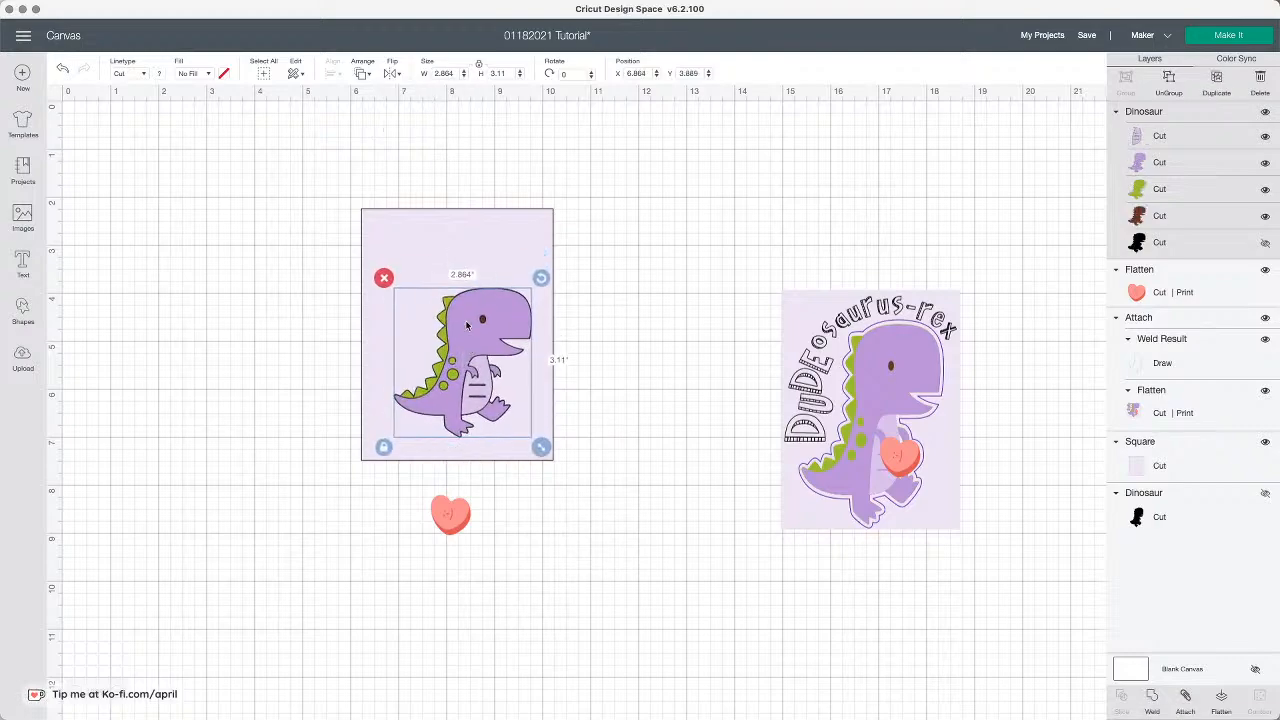
Step: Place the loose heart in the dinosaur's hands and send it to the front
drag(450, 514, 492, 387)
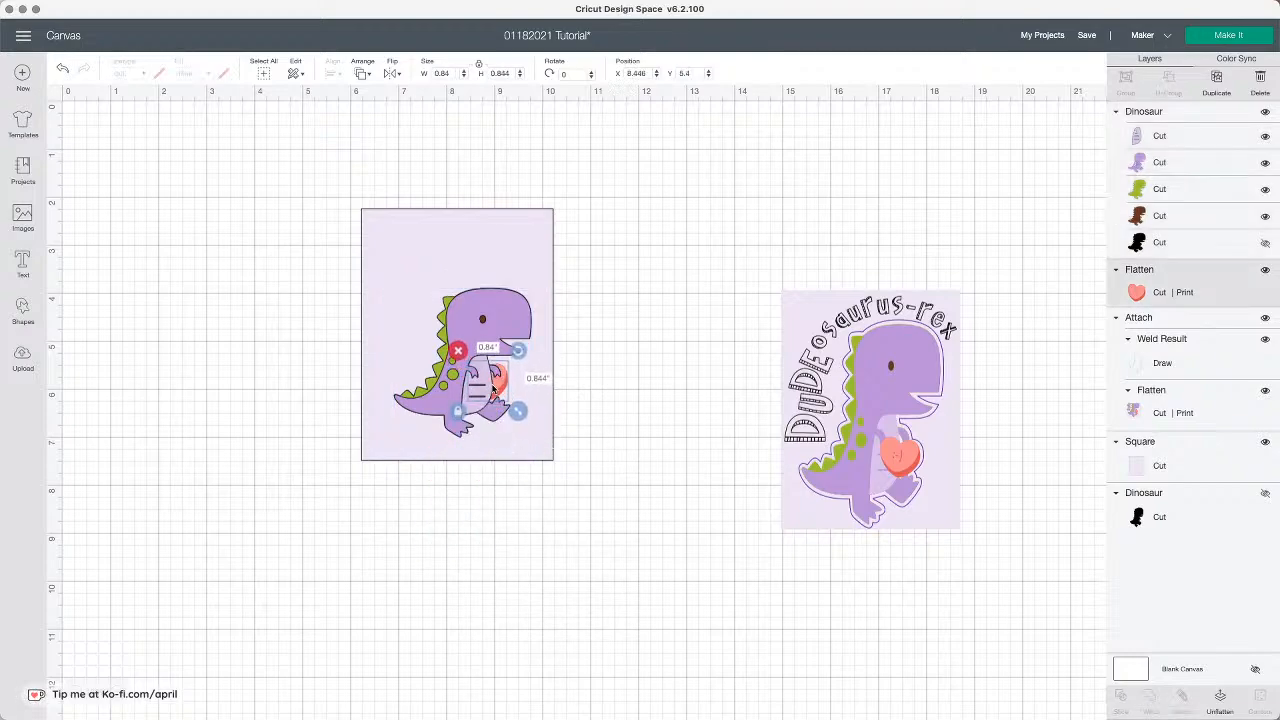
click(366, 73)
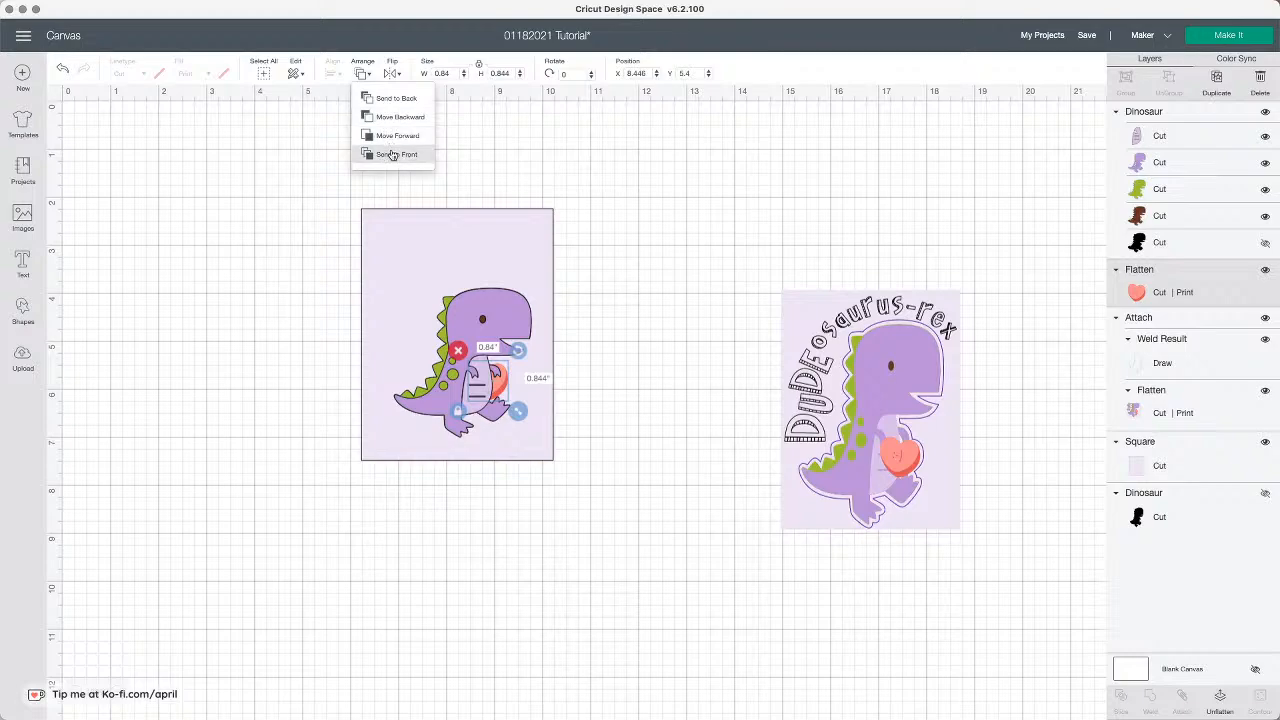
click(396, 155)
drag(496, 382, 503, 387)
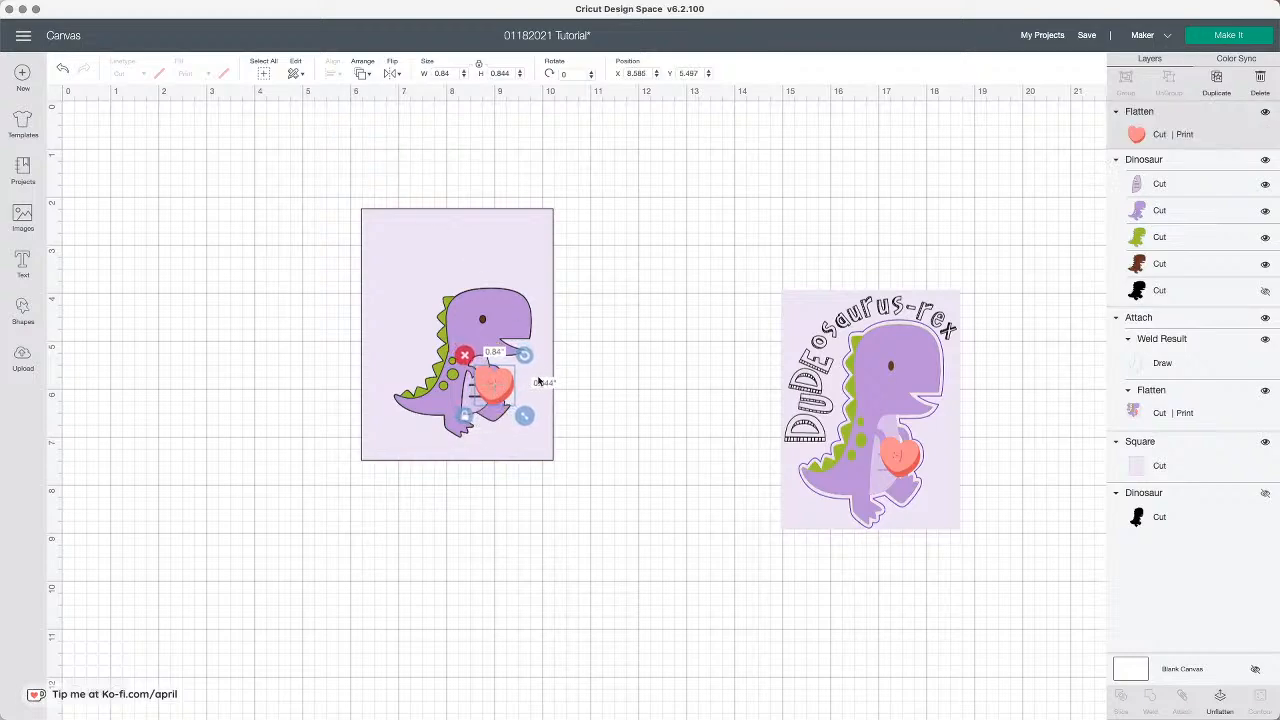
Step: Duplicate the heart and the dinosaur, set the copies above the Dudeosaurus-rex panel, and nudge the original heart slightly lower
click(1216, 79)
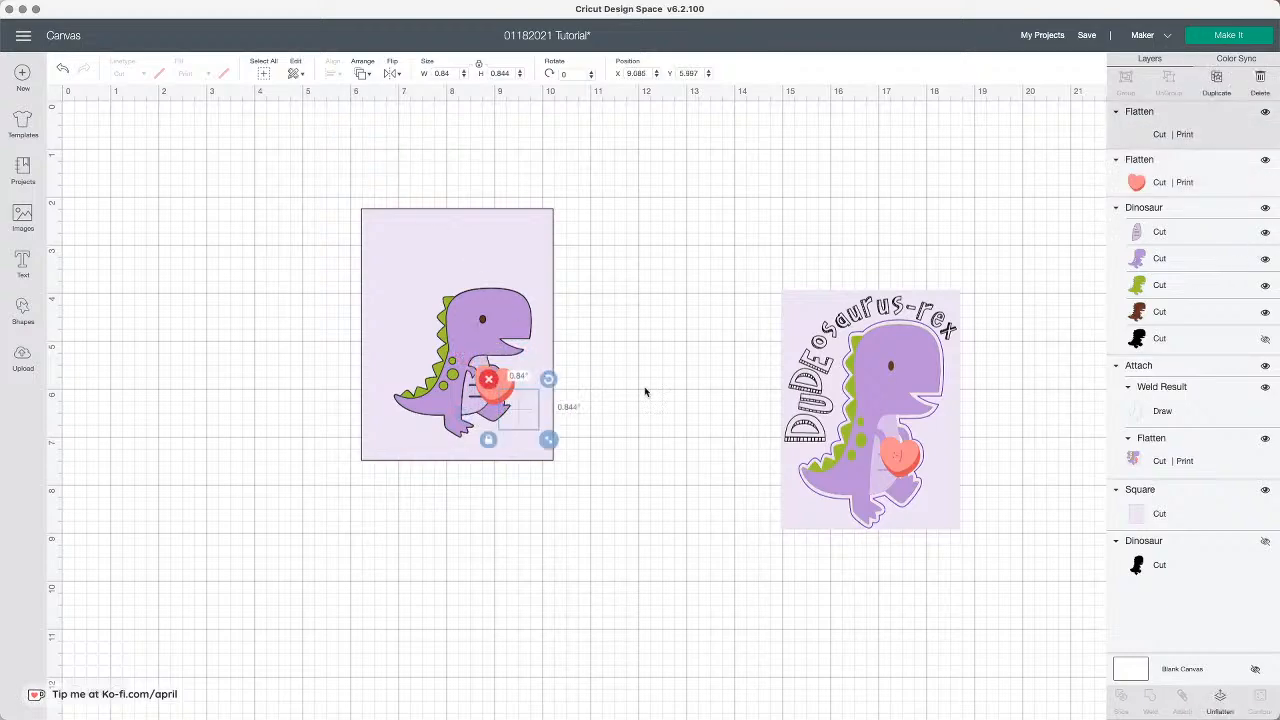
drag(529, 413, 786, 221)
click(511, 298)
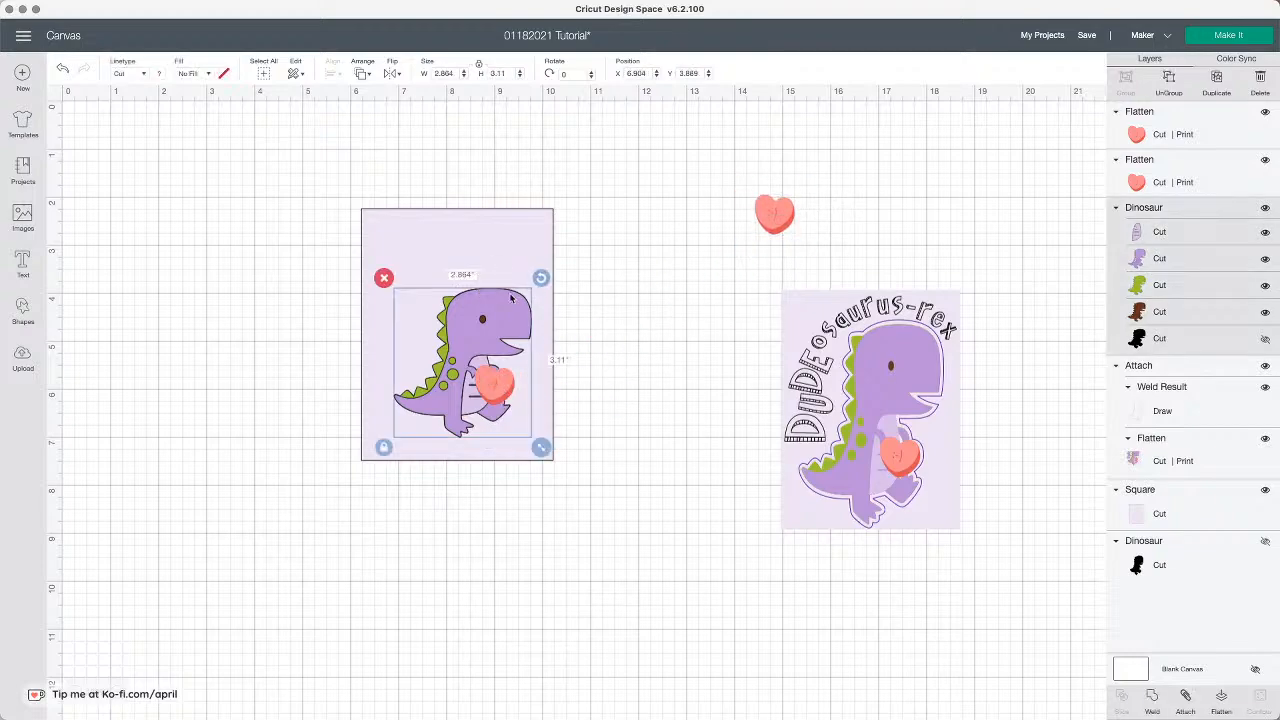
click(1216, 79)
drag(511, 330, 701, 151)
scroll(568, 390, right, 1)
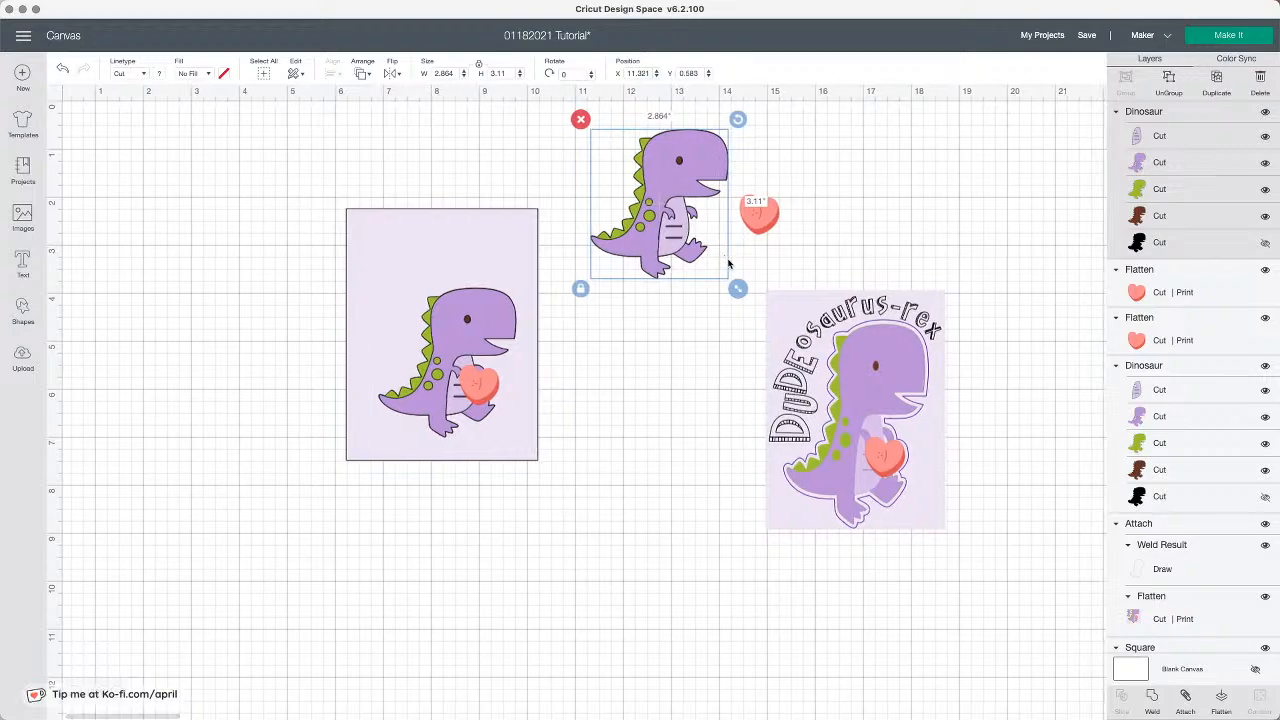
click(479, 395)
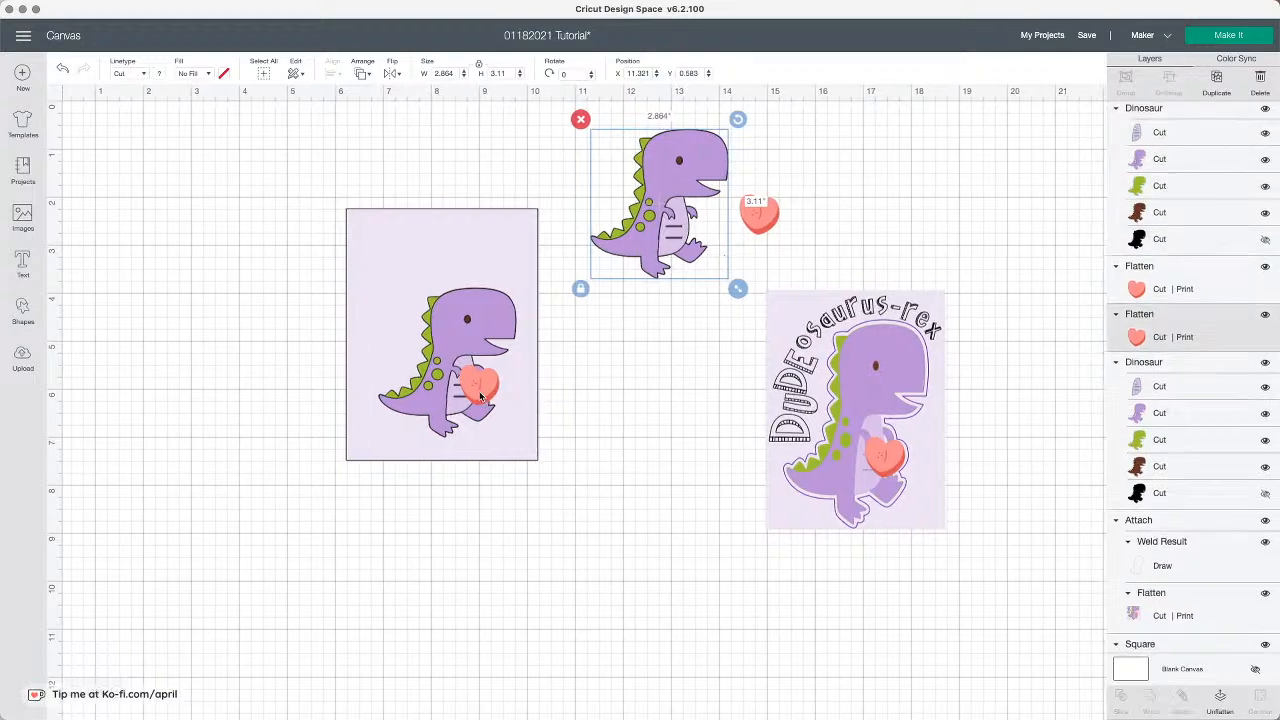
drag(479, 398, 480, 405)
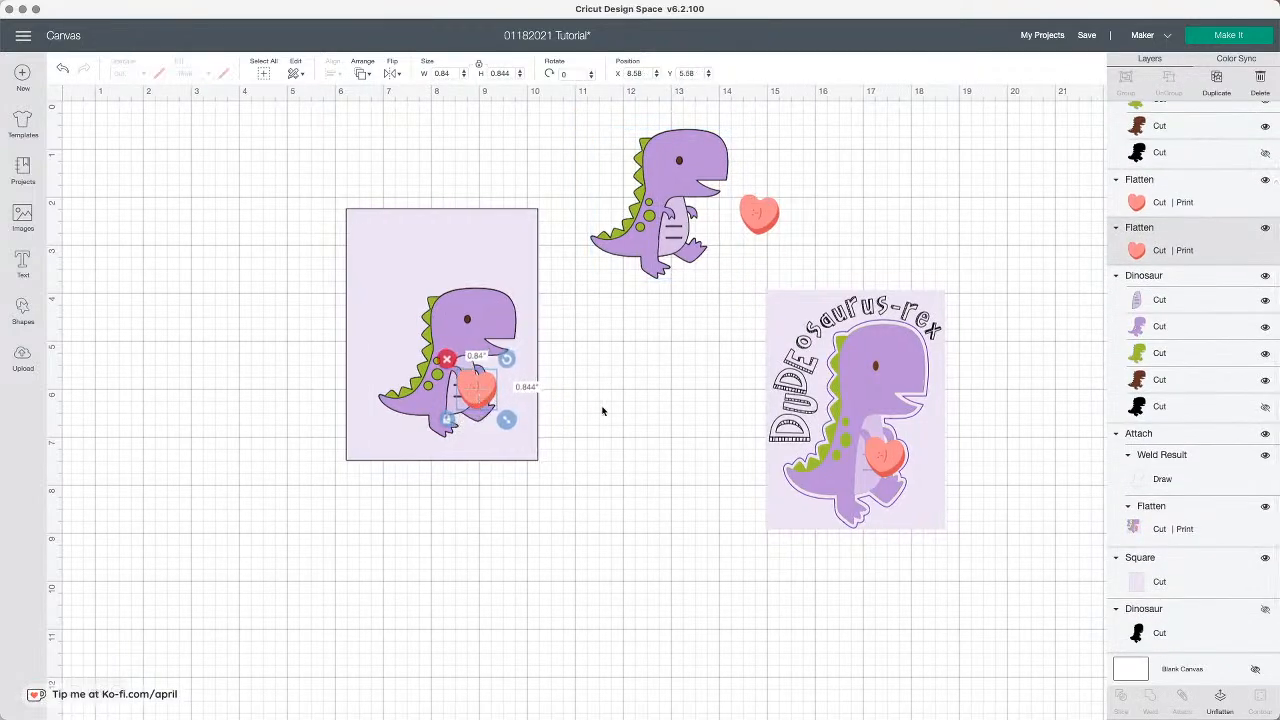
Step: Unhide the duplicate dinosaur's black outline layer, and move both dinosaurs to the area between the rectangle and the Dudeosaurus-rex panel
click(1264, 153)
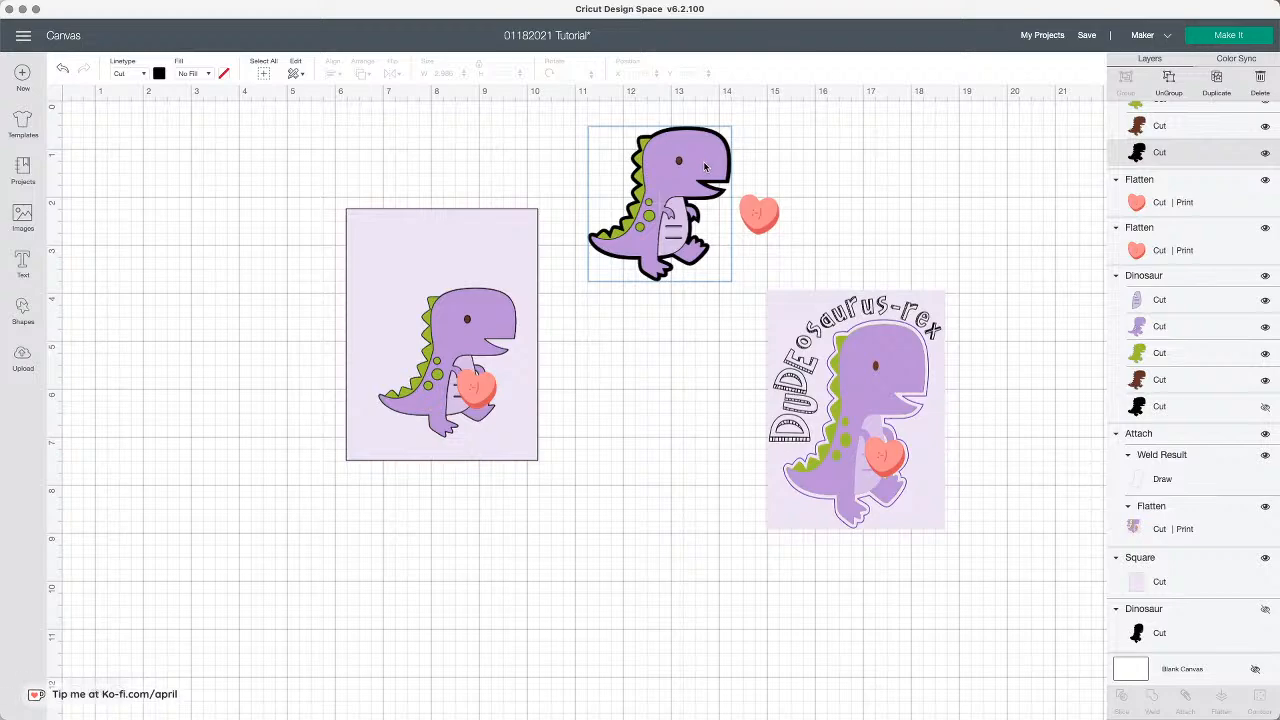
drag(457, 345, 709, 381)
drag(657, 191, 668, 464)
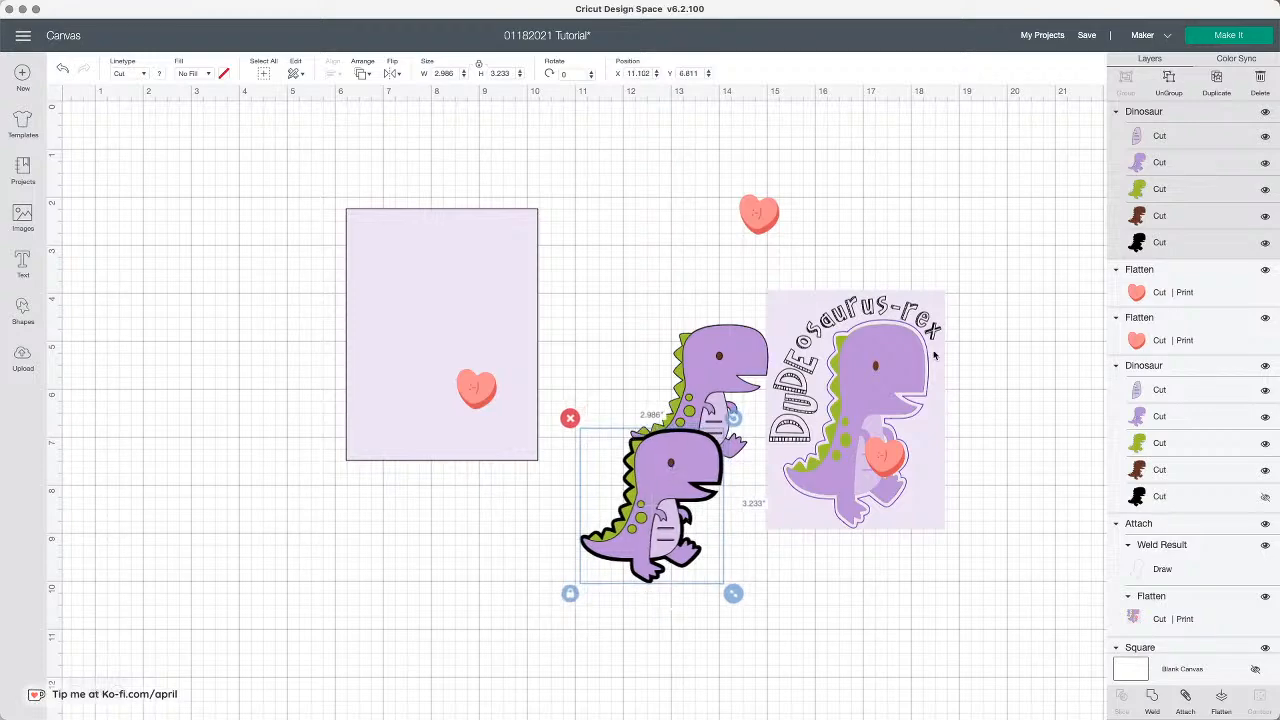
Step: Unlock the outlined dinosaur's proportions, stretch it to about 2.97 x 4.41 in against the Dudeosaurus-rex panel's dinosaur, and separate the two
click(569, 593)
drag(733, 593, 717, 641)
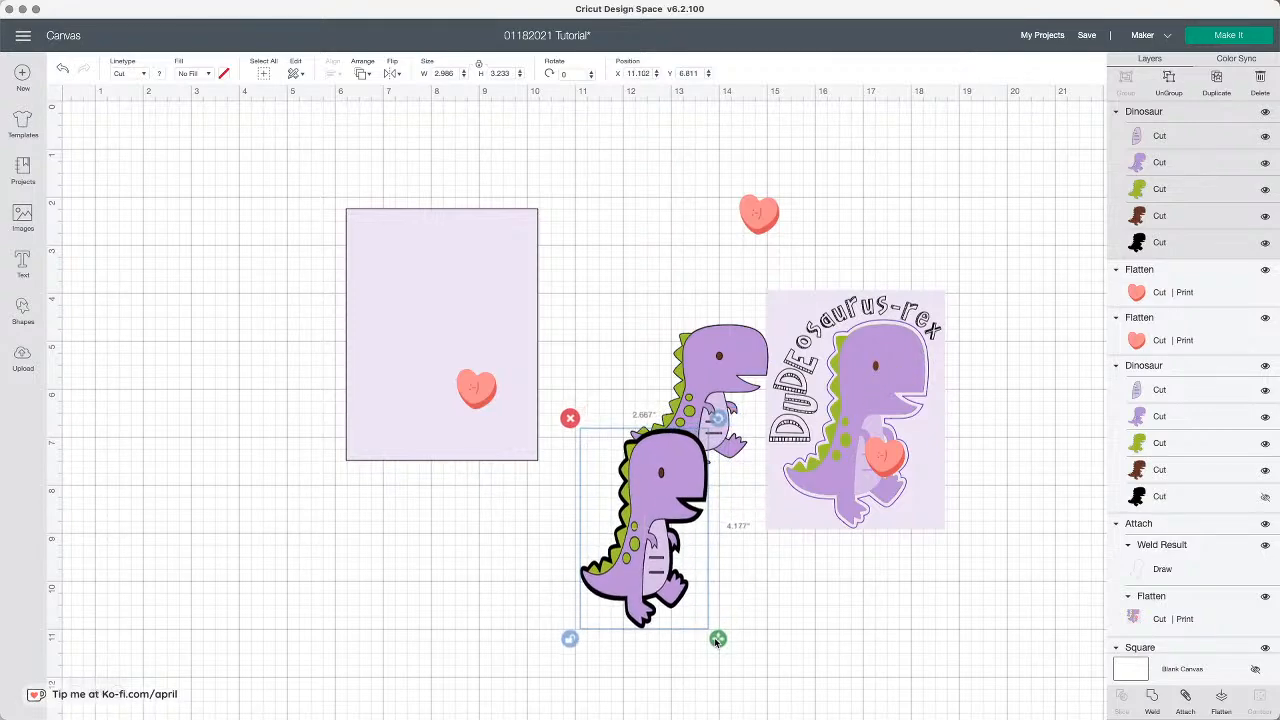
drag(626, 585, 841, 472)
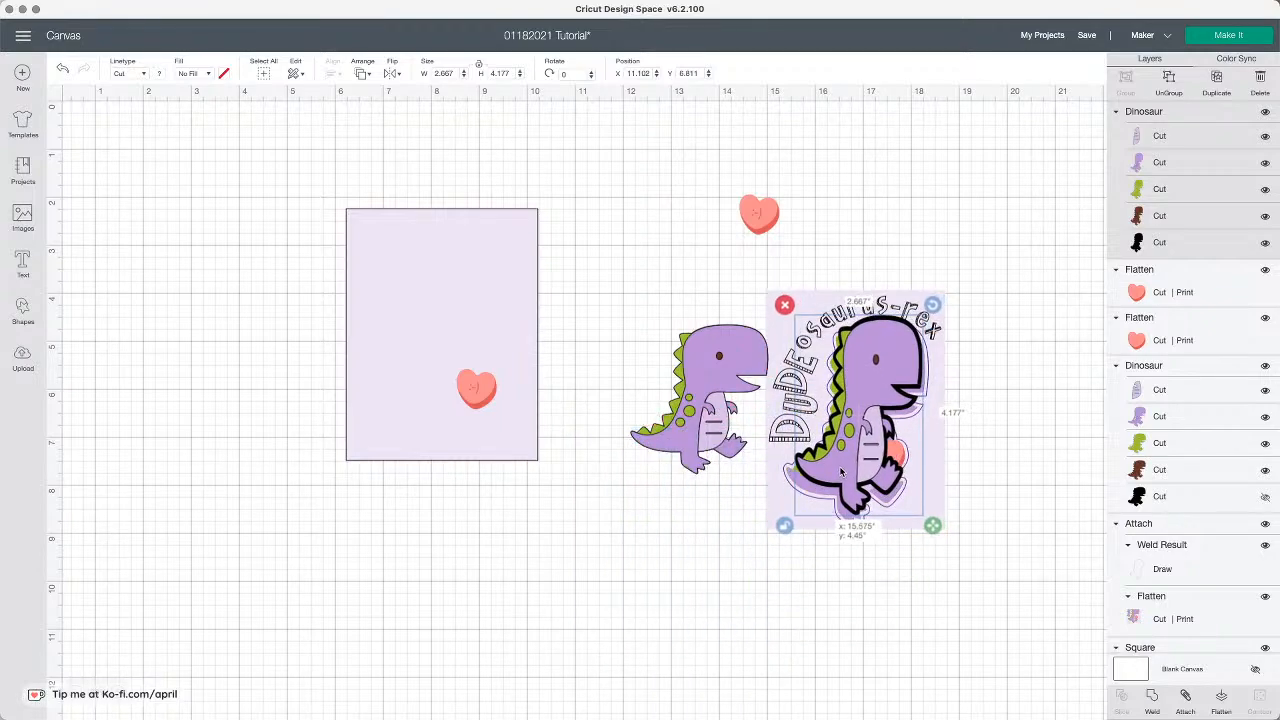
drag(932, 525, 945, 537)
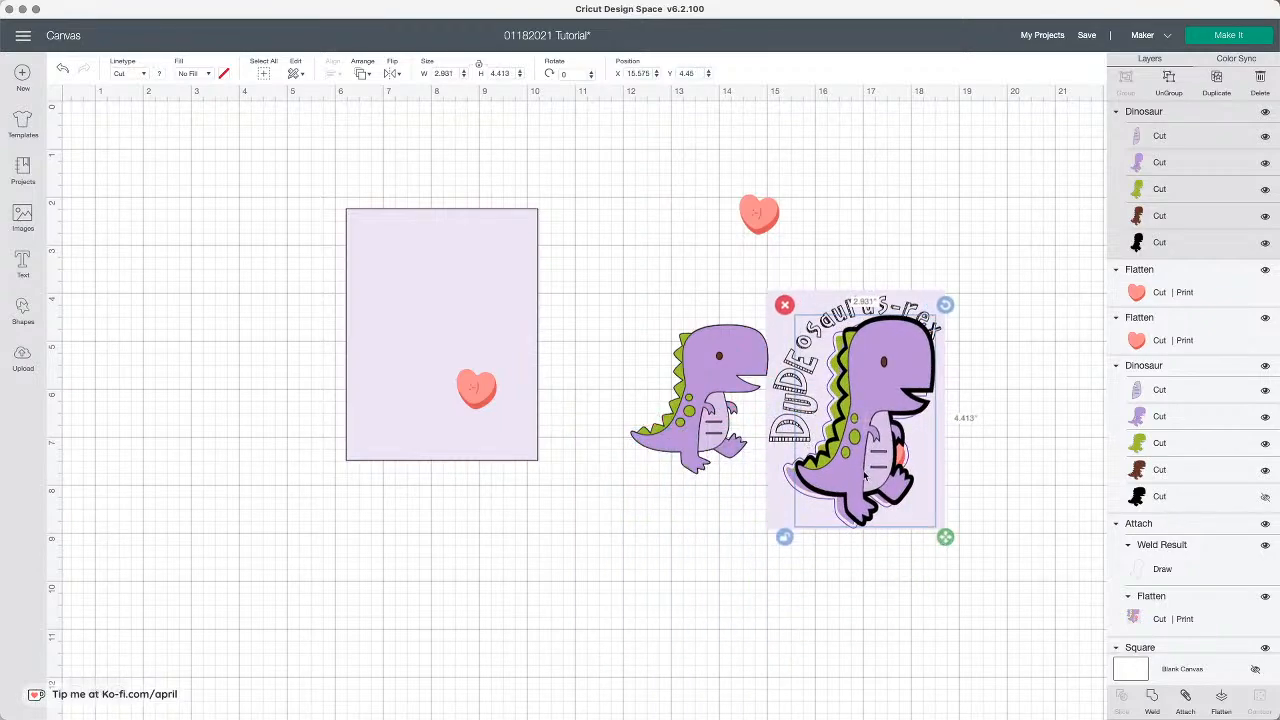
drag(865, 476, 856, 478)
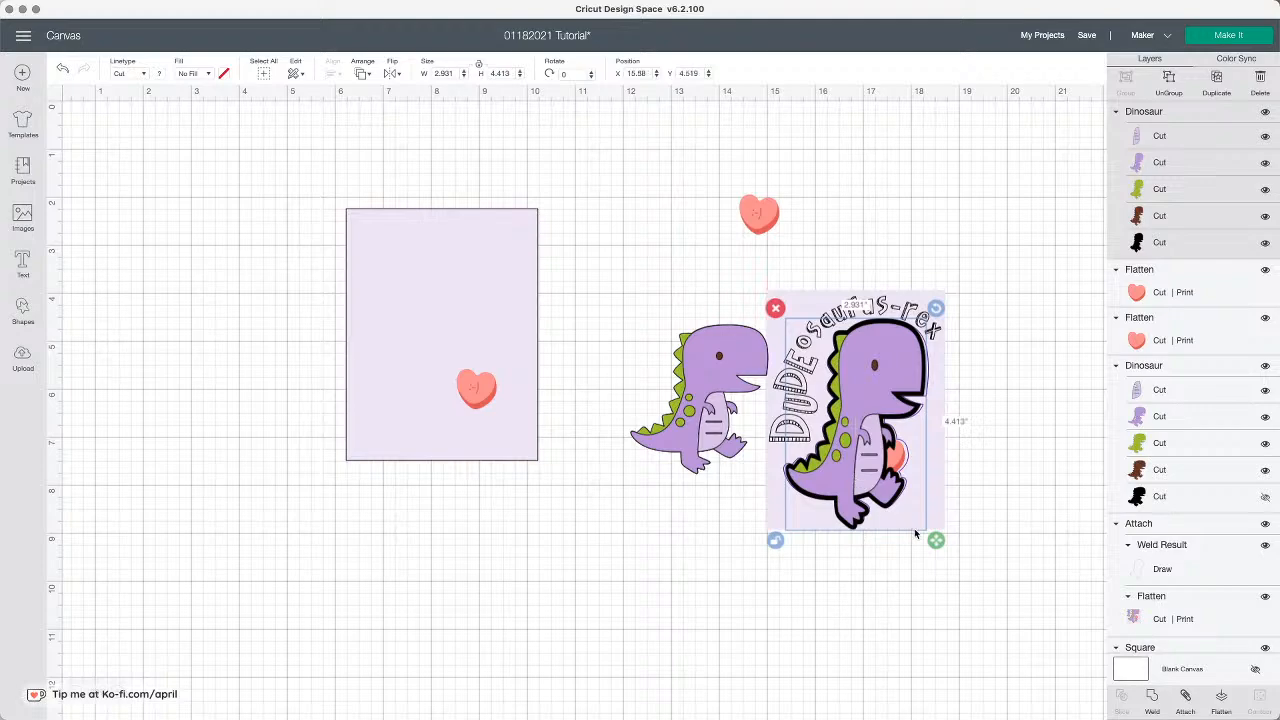
drag(935, 541, 937, 540)
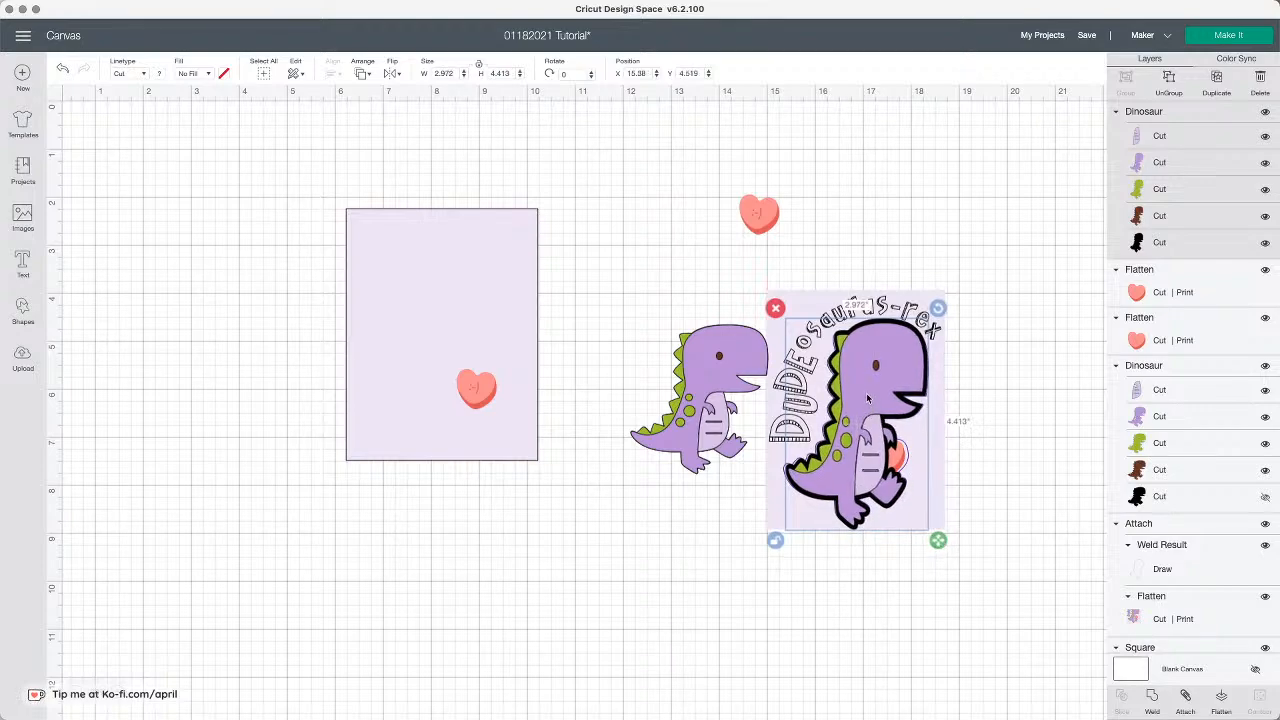
drag(869, 398, 605, 369)
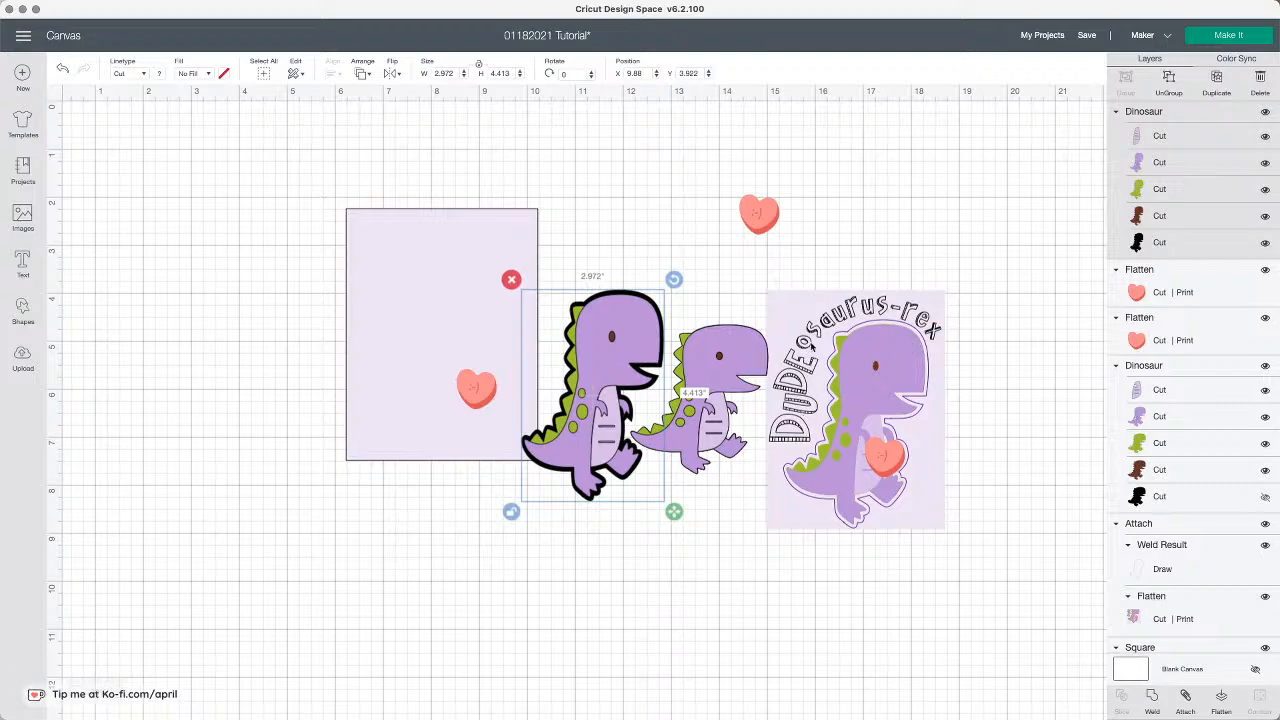
drag(823, 370, 865, 321)
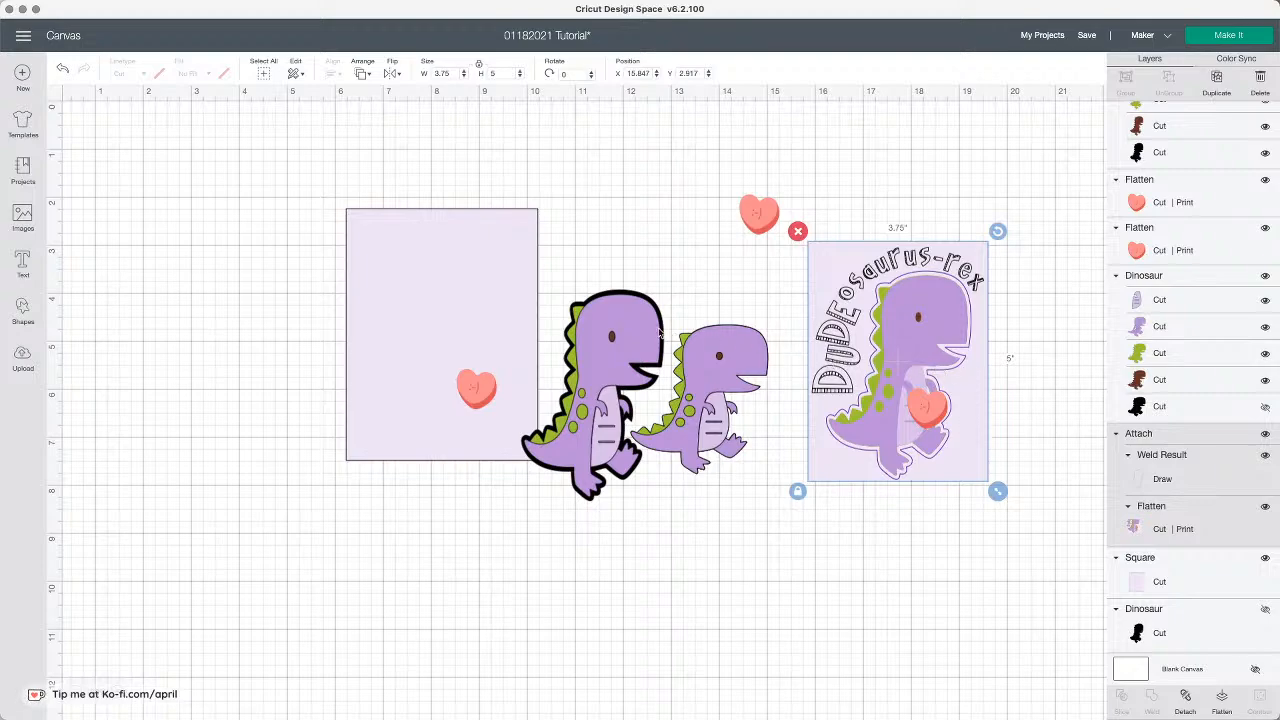
Step: Change the stretched dinosaur's black outline layer to Draw, and move the dinosaur onto the pale lavender rectangle
click(1209, 155)
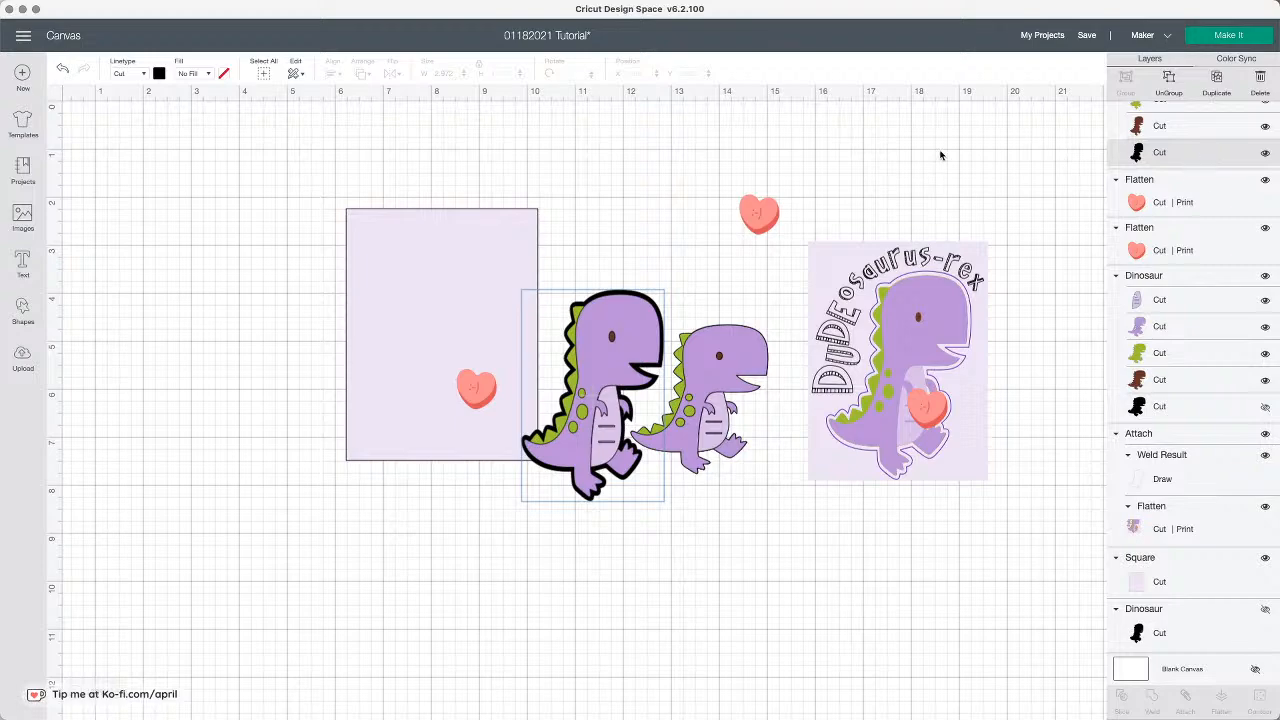
click(130, 76)
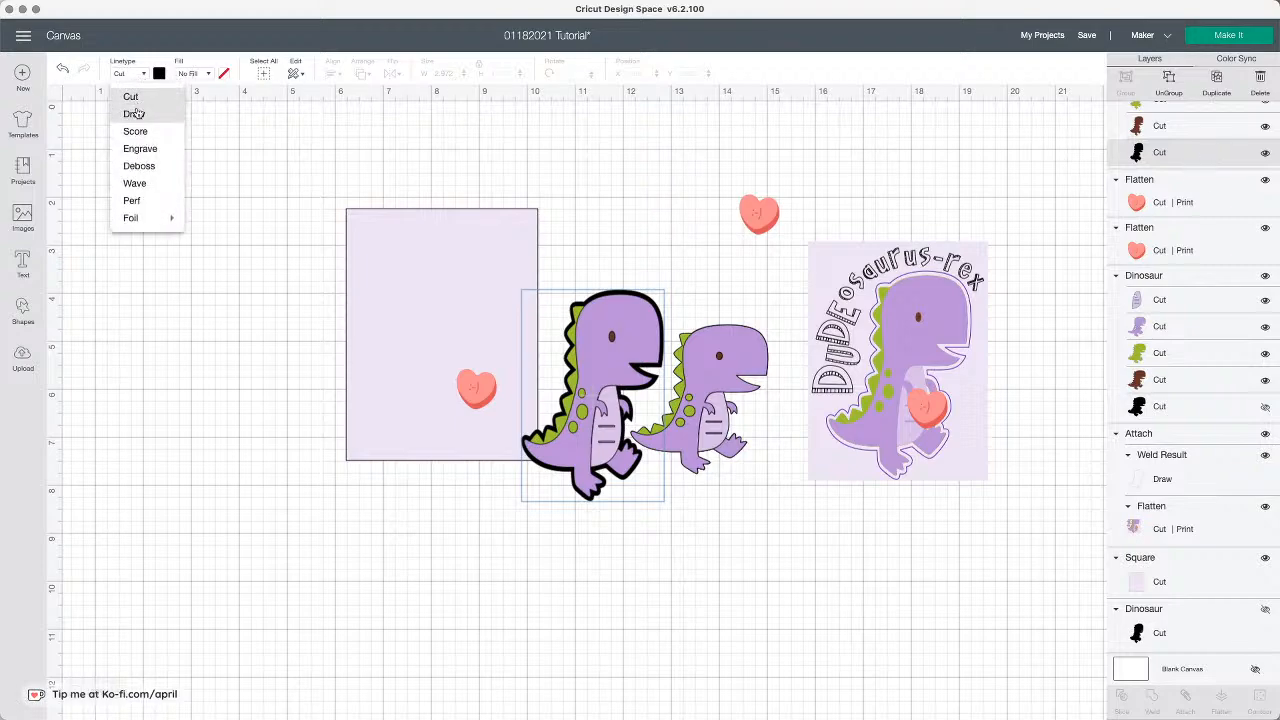
click(136, 115)
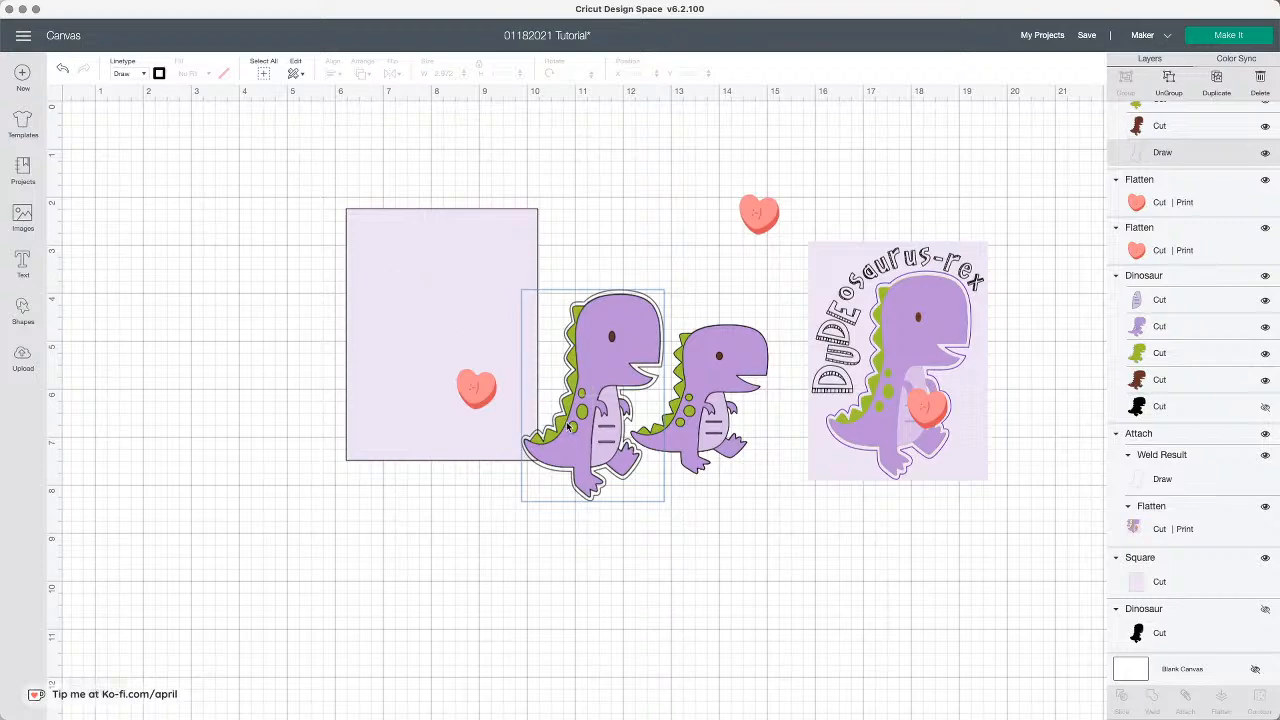
drag(568, 428, 433, 385)
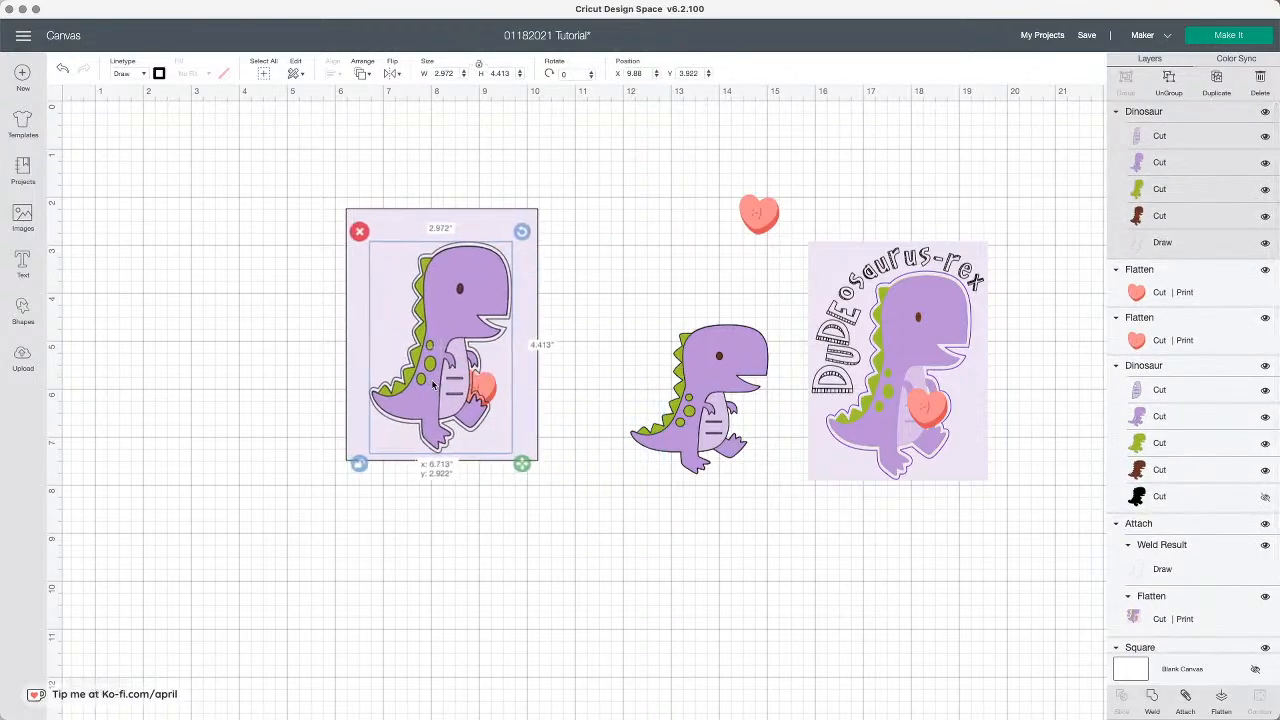
Step: Move the outlined dinosaur on the lavender rectangle backward two levels, behind both hearts, and place the heart on its belly
click(570, 392)
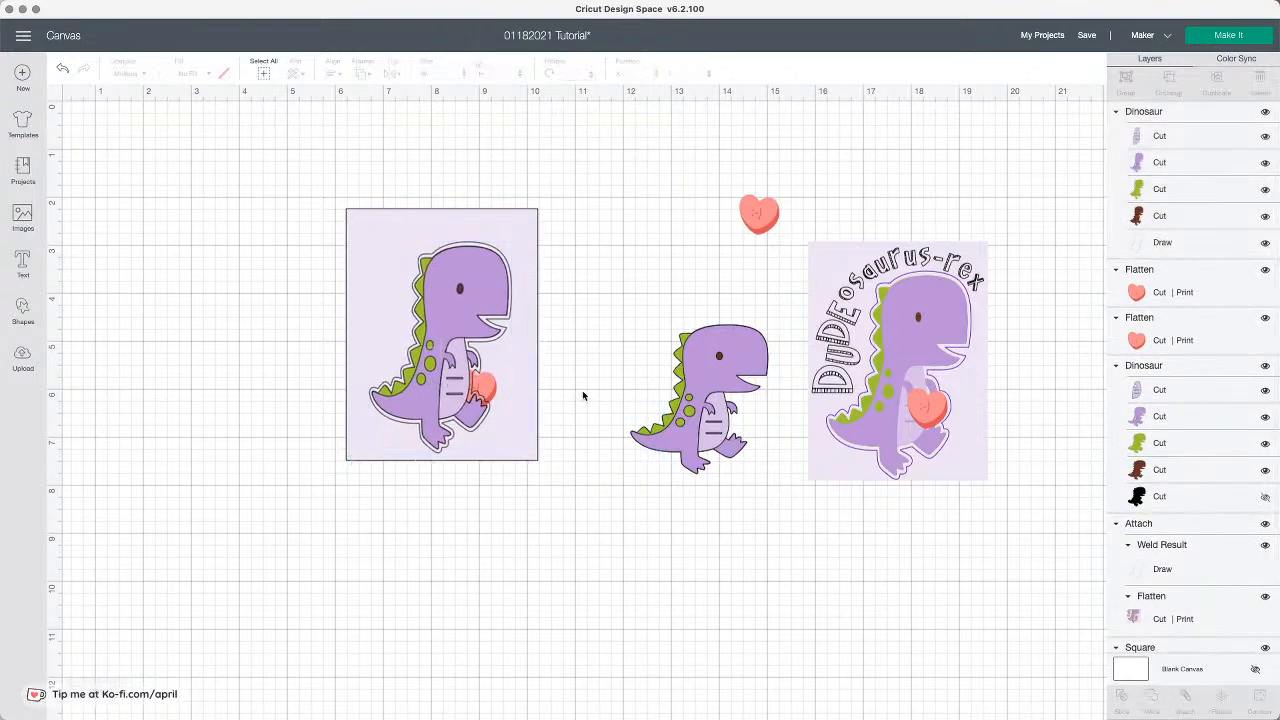
click(484, 390)
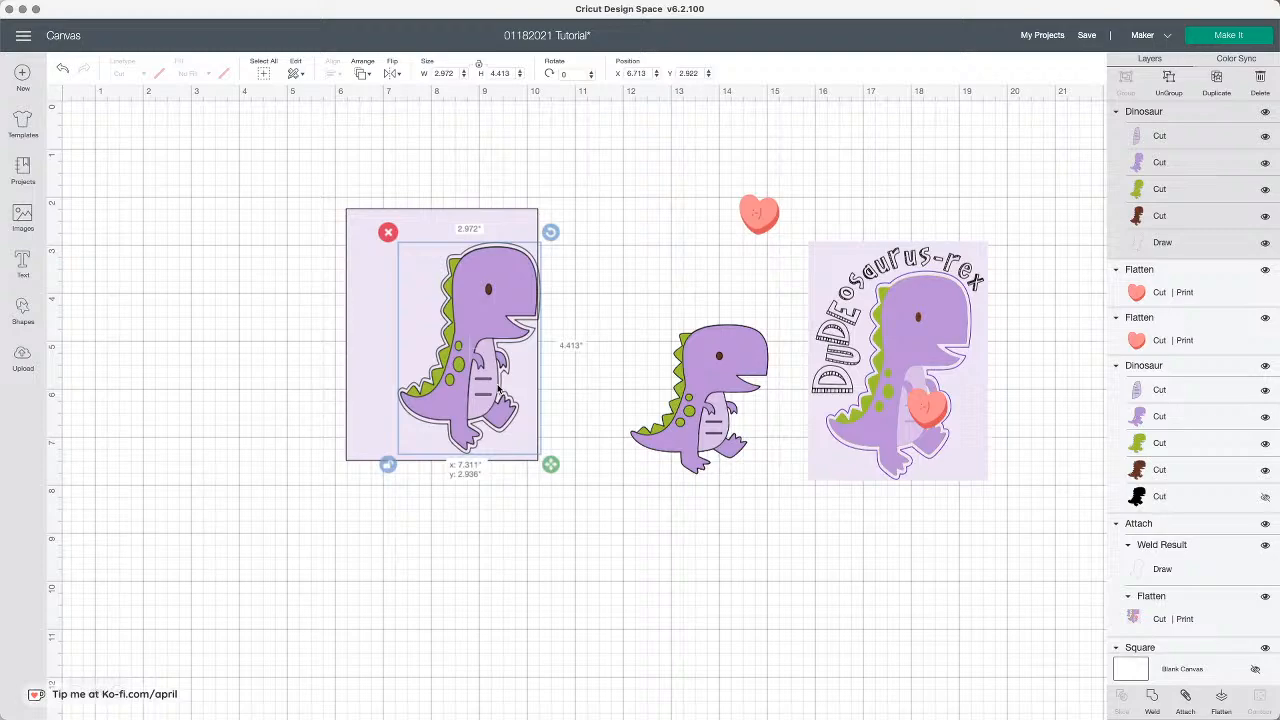
click(369, 77)
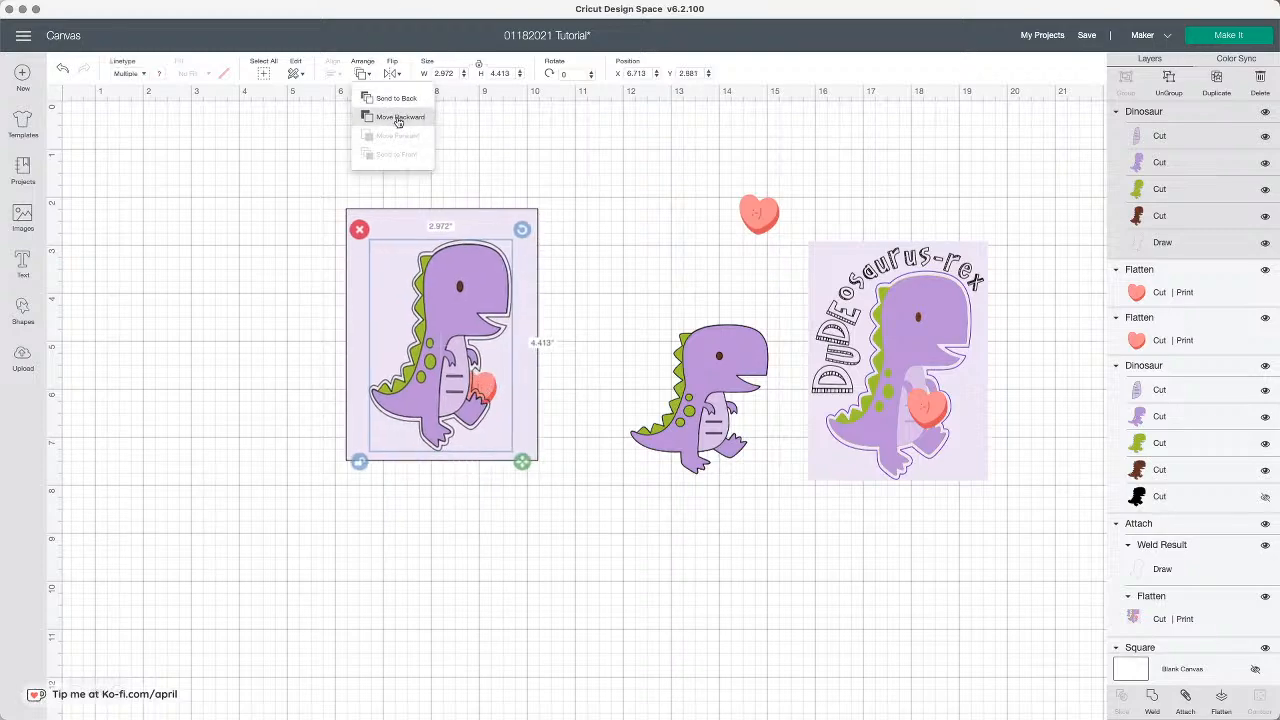
click(398, 118)
click(361, 74)
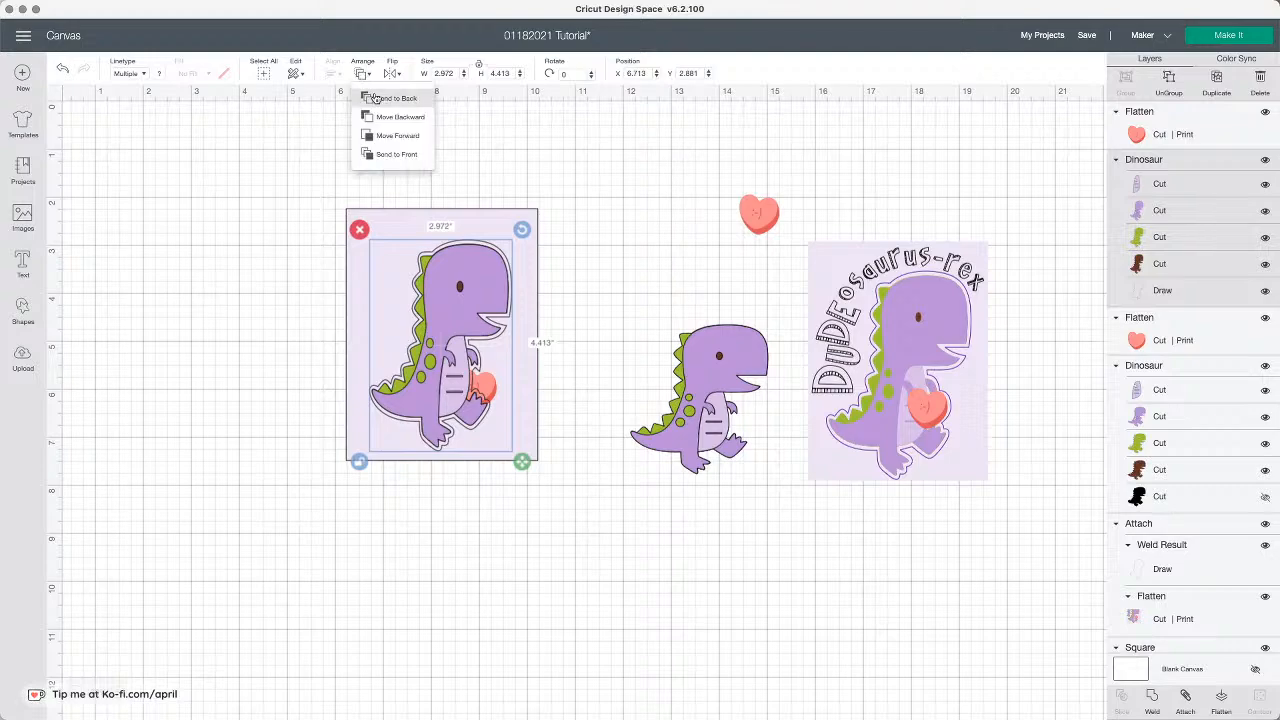
click(398, 118)
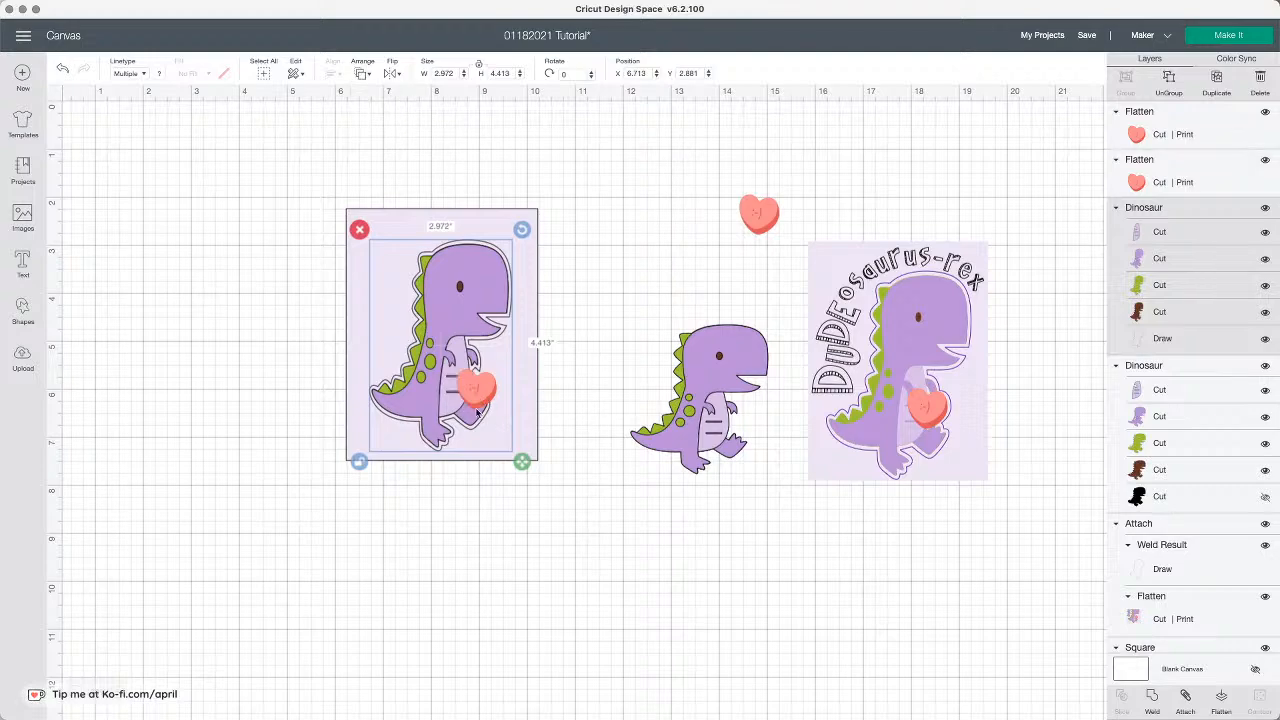
drag(478, 412, 465, 401)
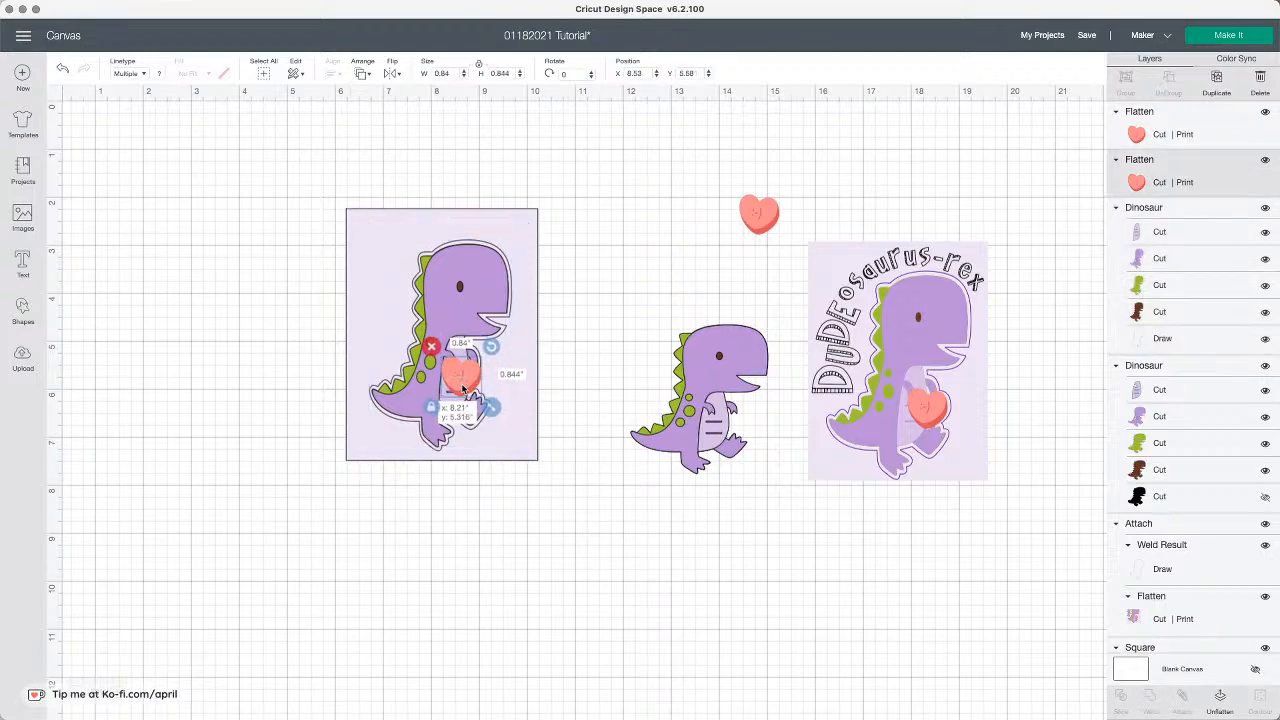
Step: Ungroup the dinosaur on the lavender rectangle and bring the heart on its belly to the front
click(508, 257)
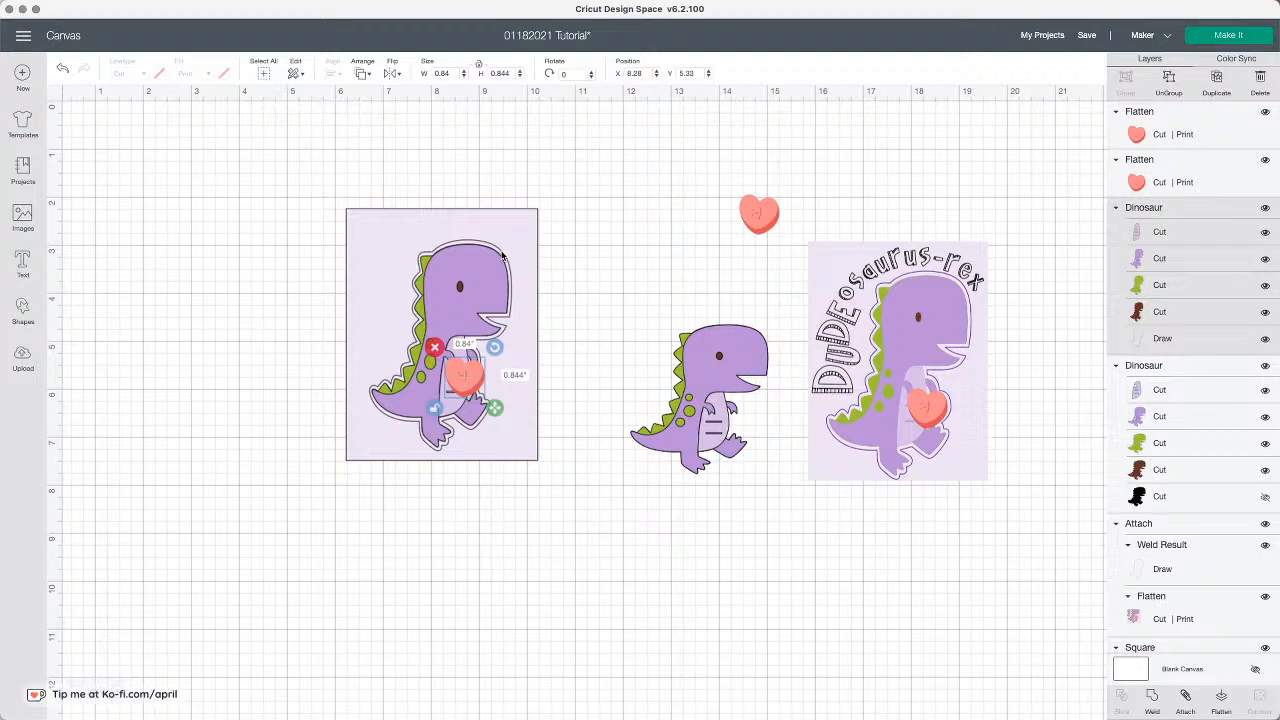
click(1169, 78)
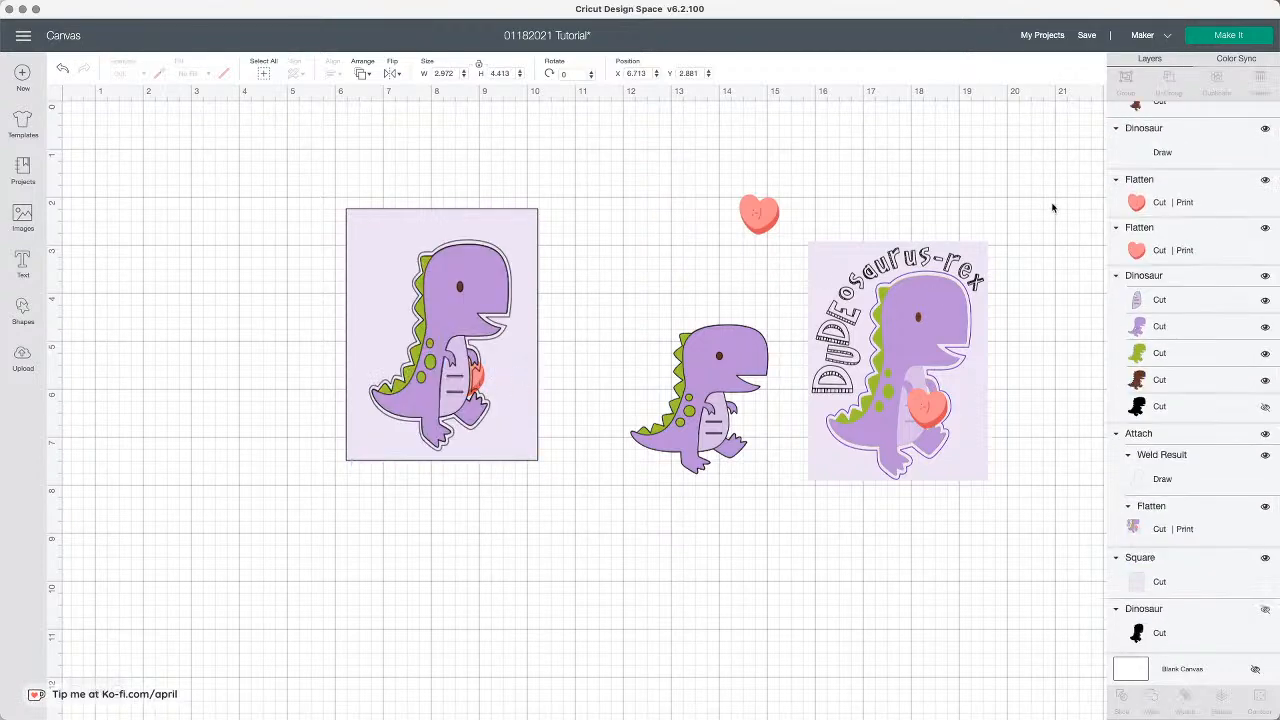
click(1156, 204)
click(1110, 258)
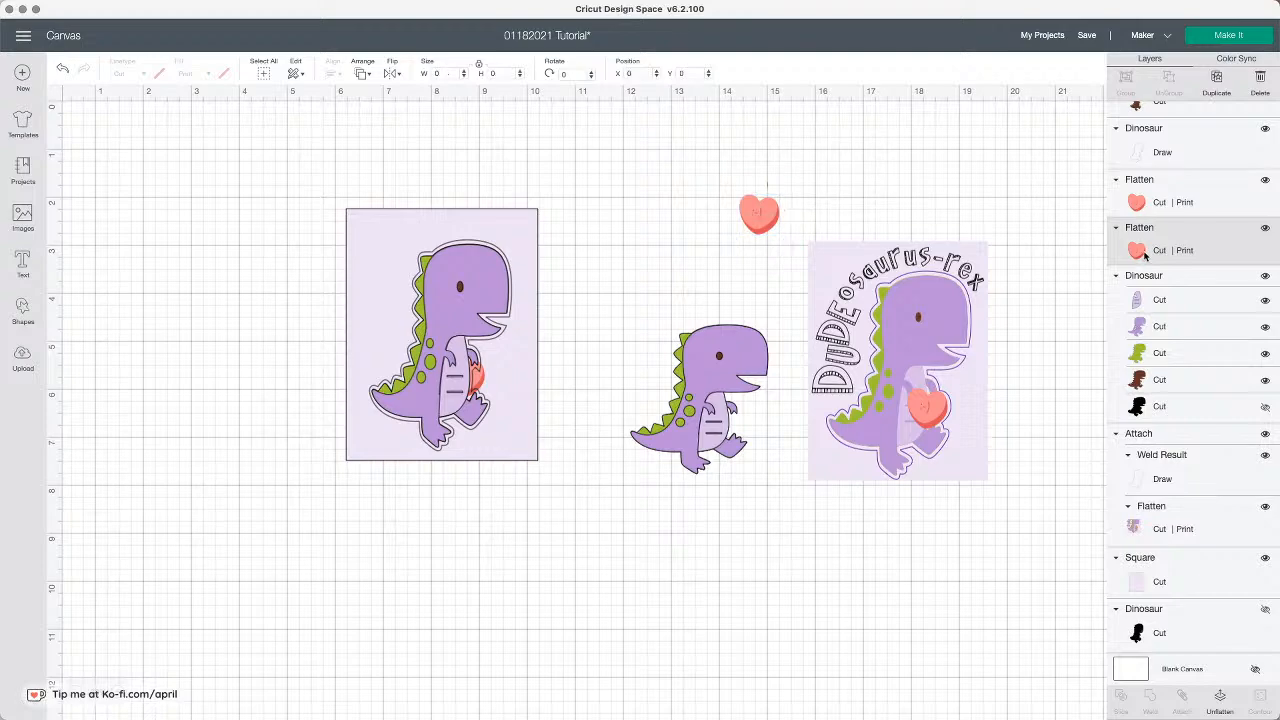
click(366, 74)
click(405, 155)
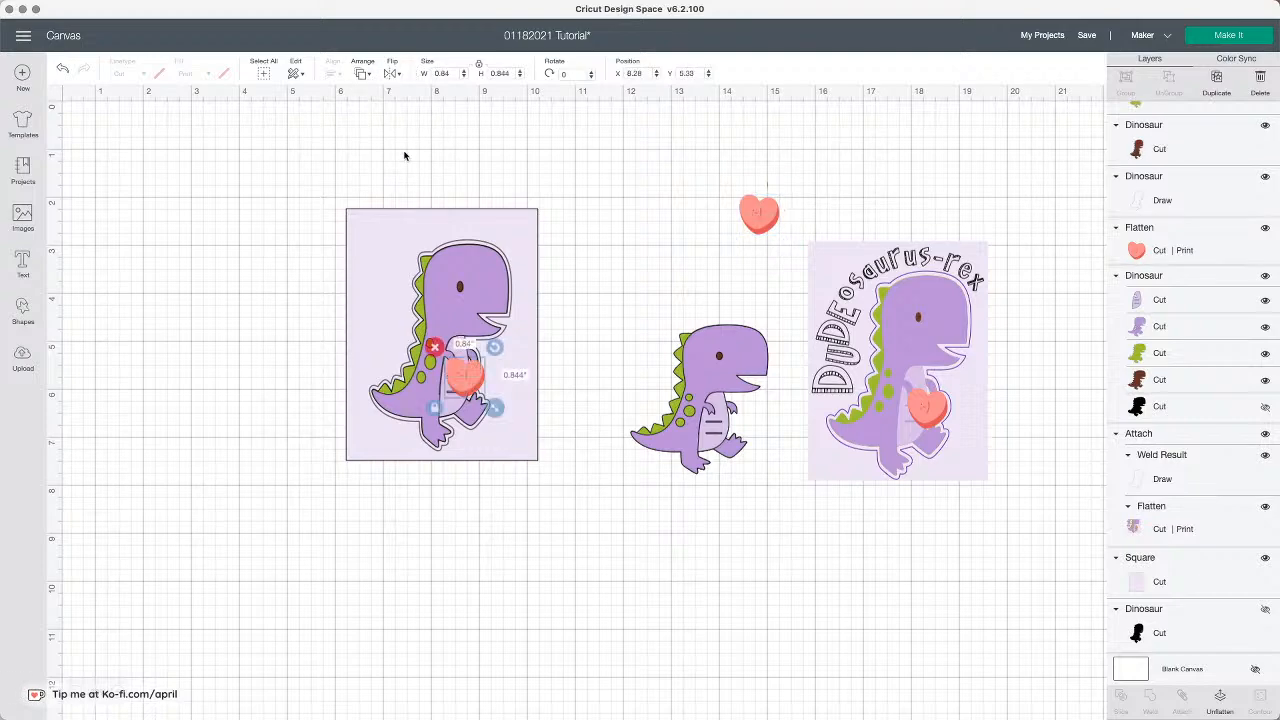
Step: Duplicate the ungrouped dinosaur's Draw outline, set the copy beside the rectangle, and hide the original outline
click(507, 258)
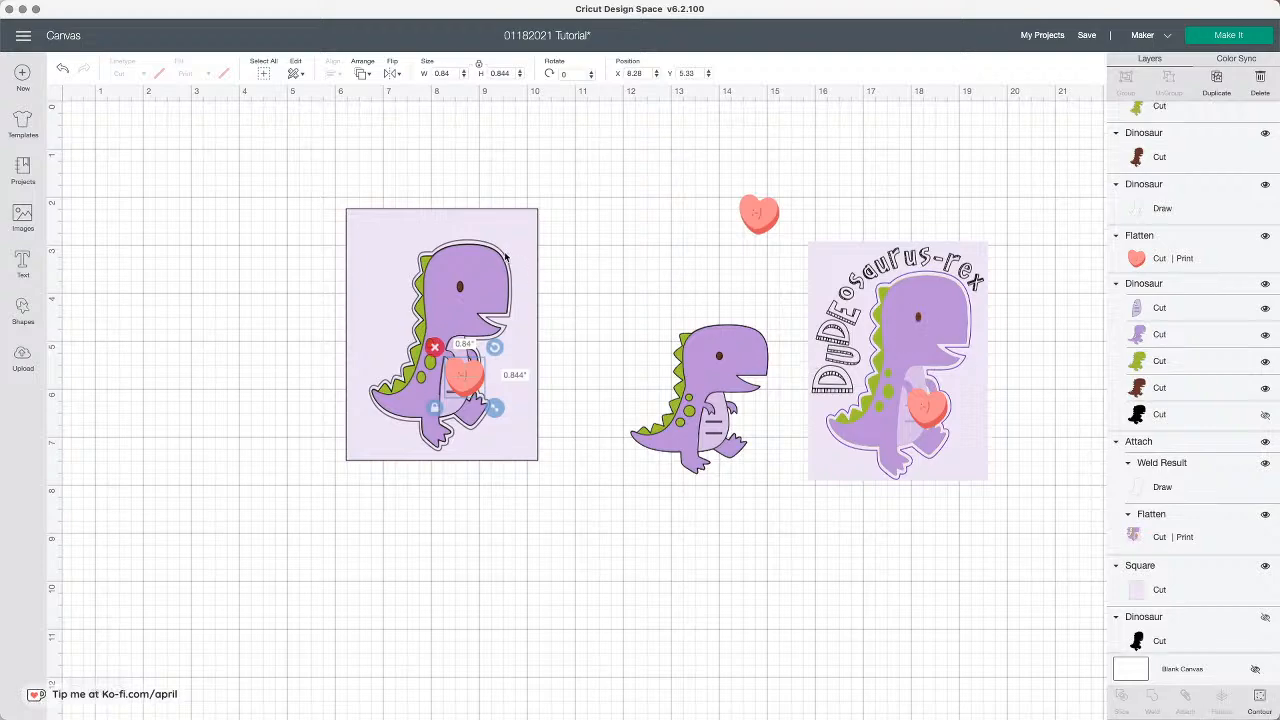
click(1223, 357)
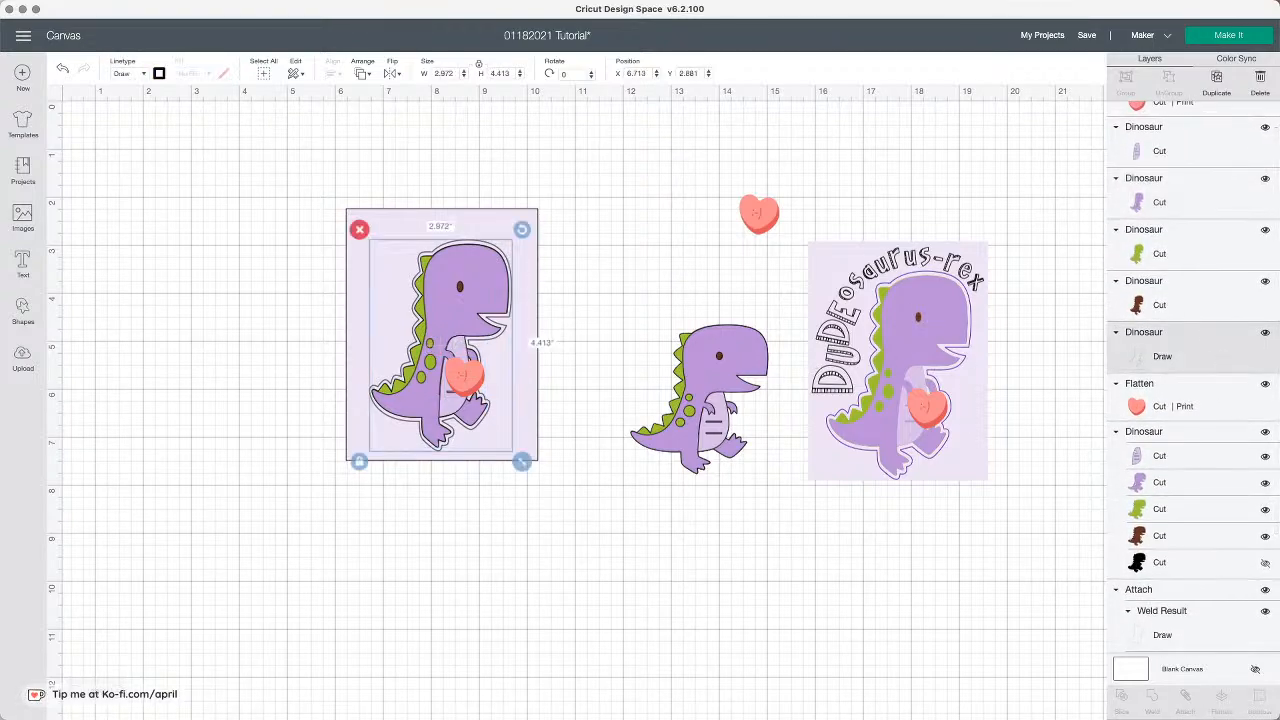
click(1217, 92)
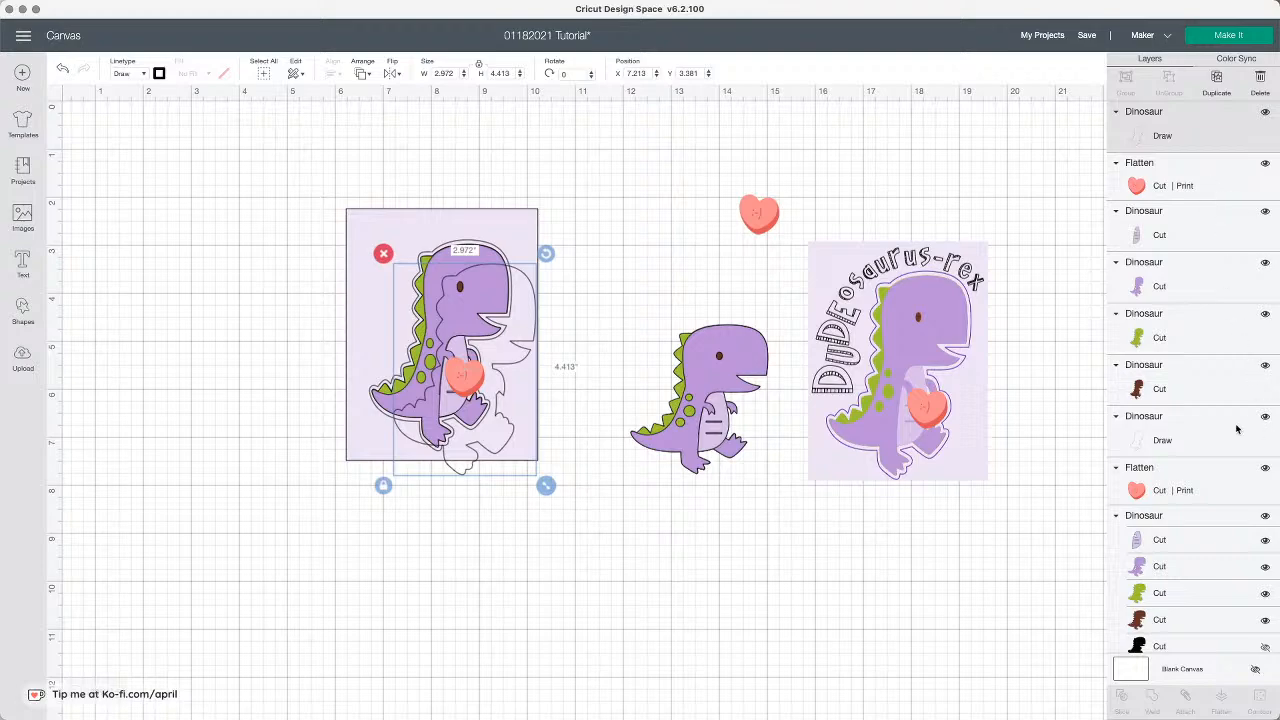
drag(537, 299, 677, 234)
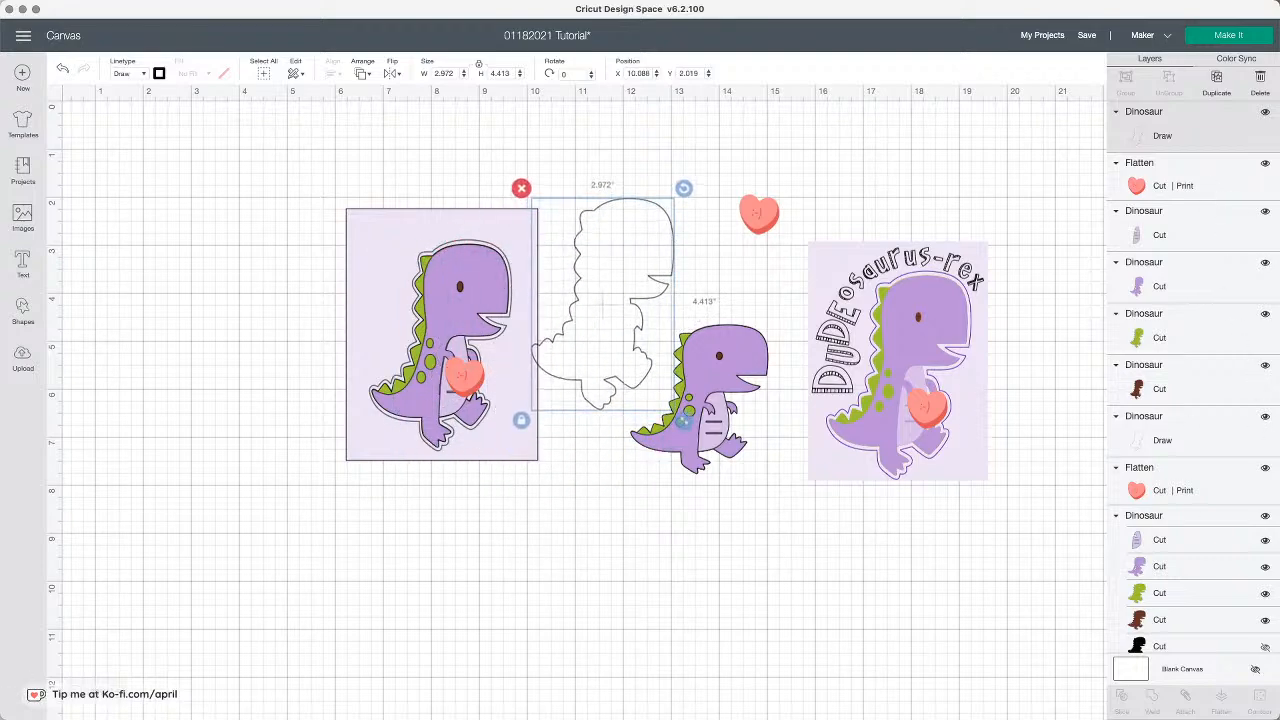
click(1265, 417)
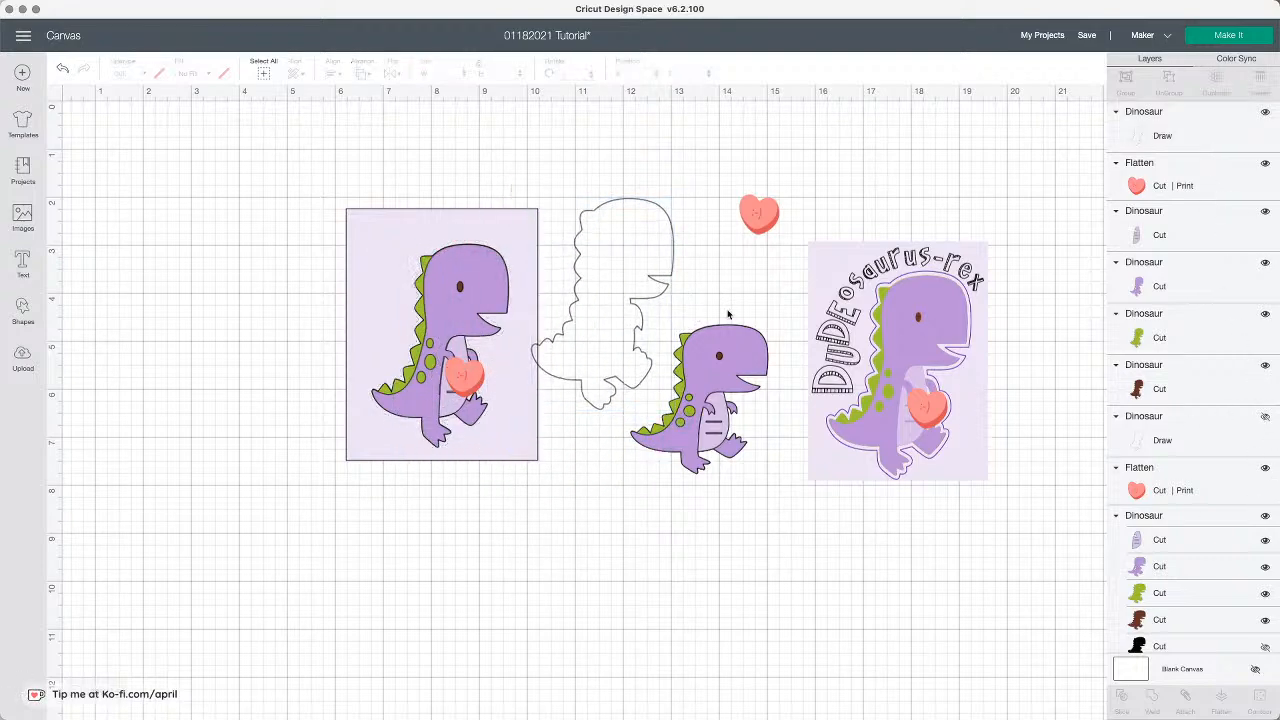
Step: Nudge the heart slightly toward the dinosaur's front and flatten it together with the dinosaur pieces and the lavender rectangle
click(466, 372)
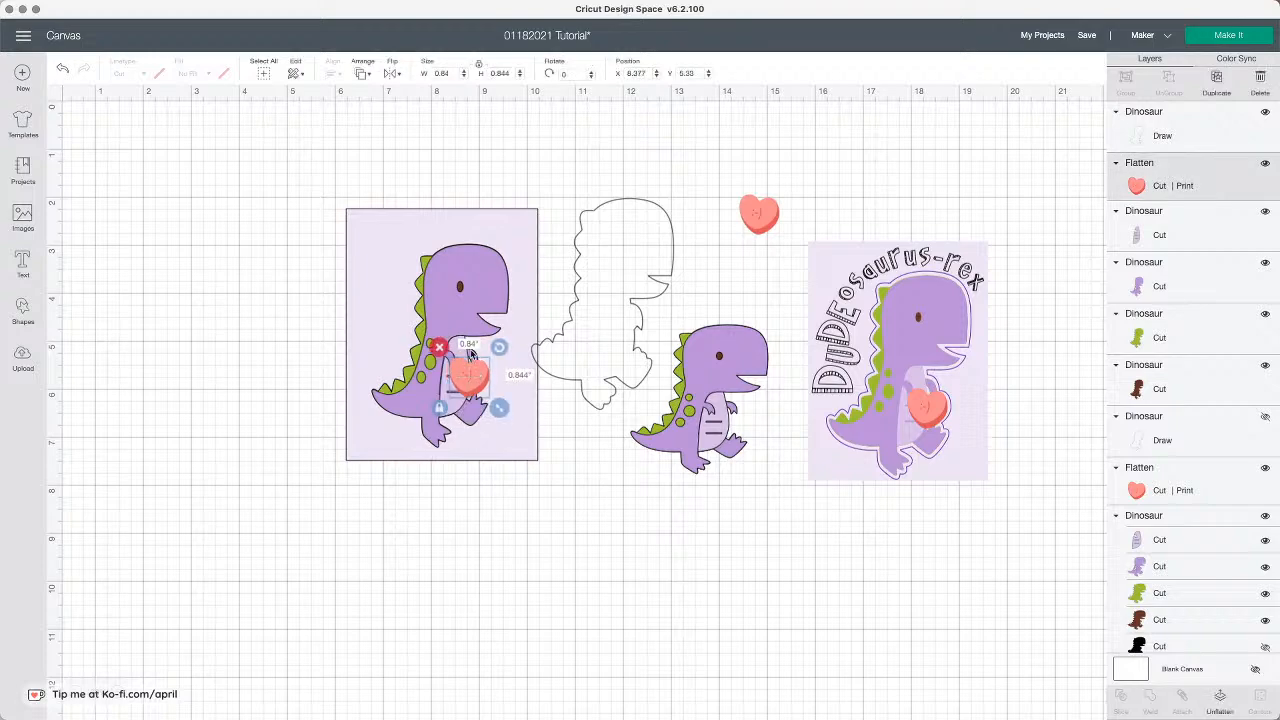
drag(352, 171, 491, 389)
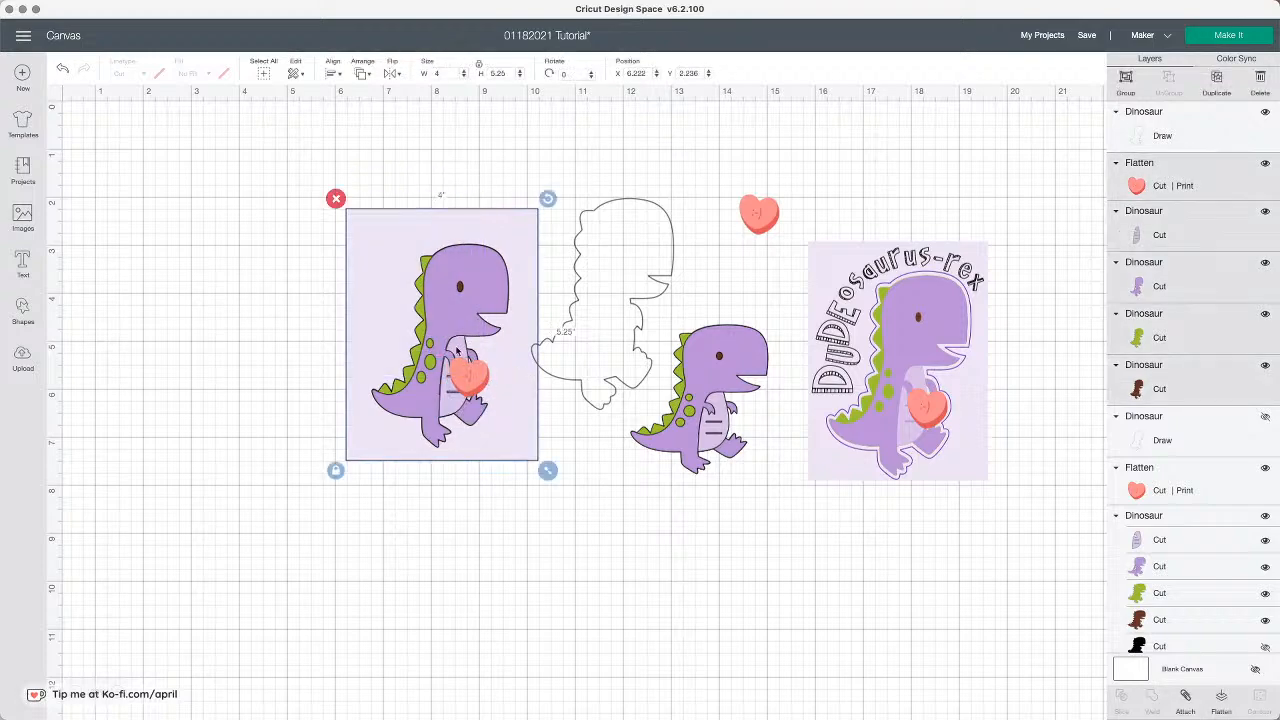
click(1221, 698)
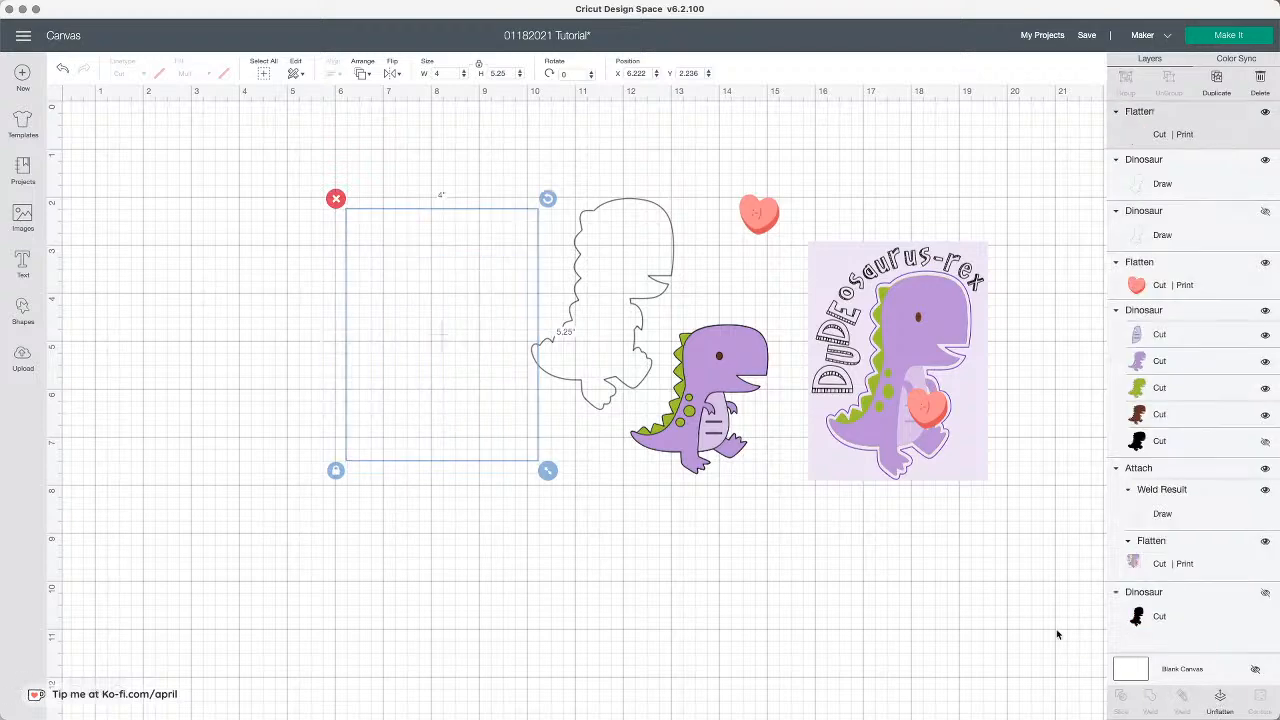
Step: Move the duplicated Draw outline onto the flattened card, bring it to the front, and align it around the dinosaur
drag(649, 323, 478, 338)
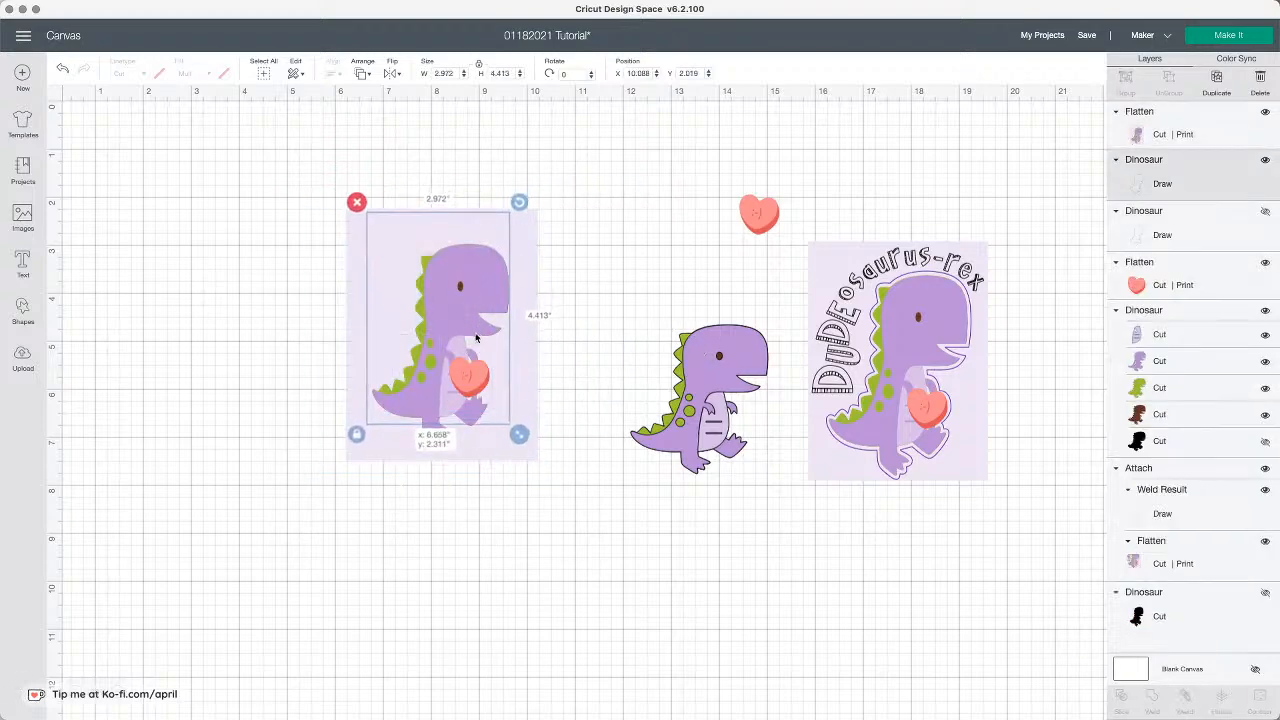
click(295, 73)
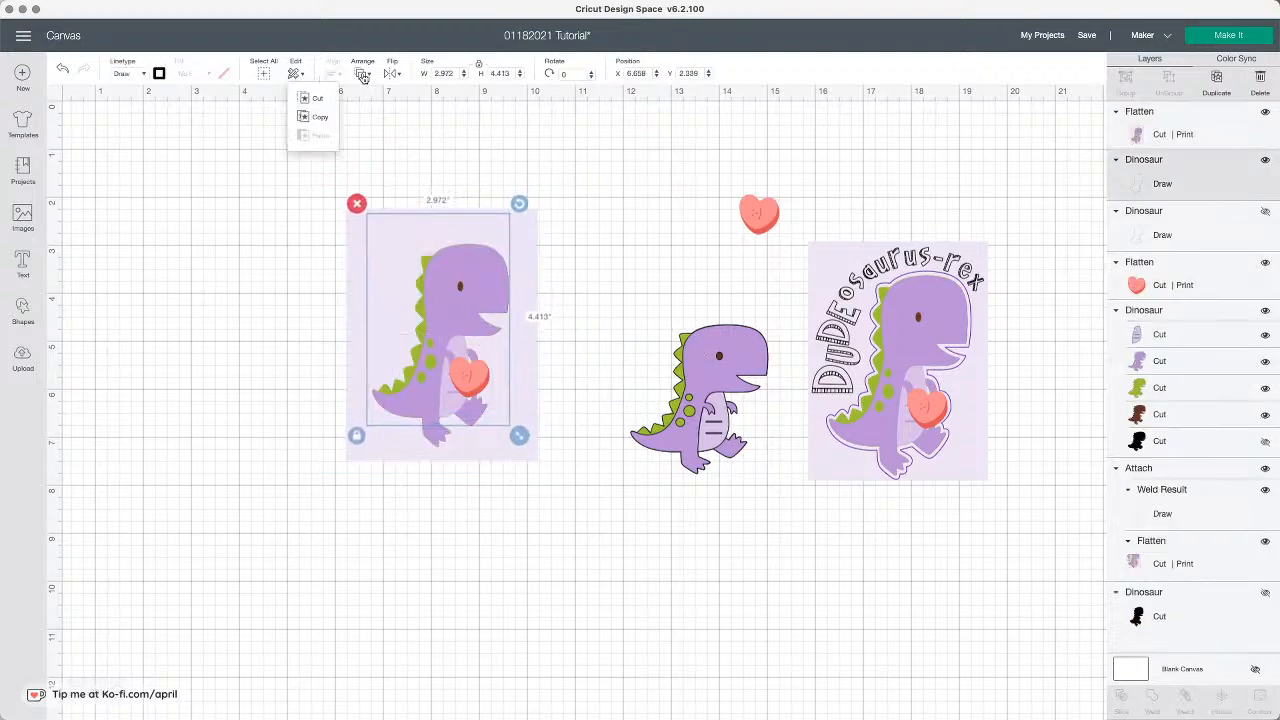
click(362, 73)
click(395, 155)
drag(487, 312, 497, 349)
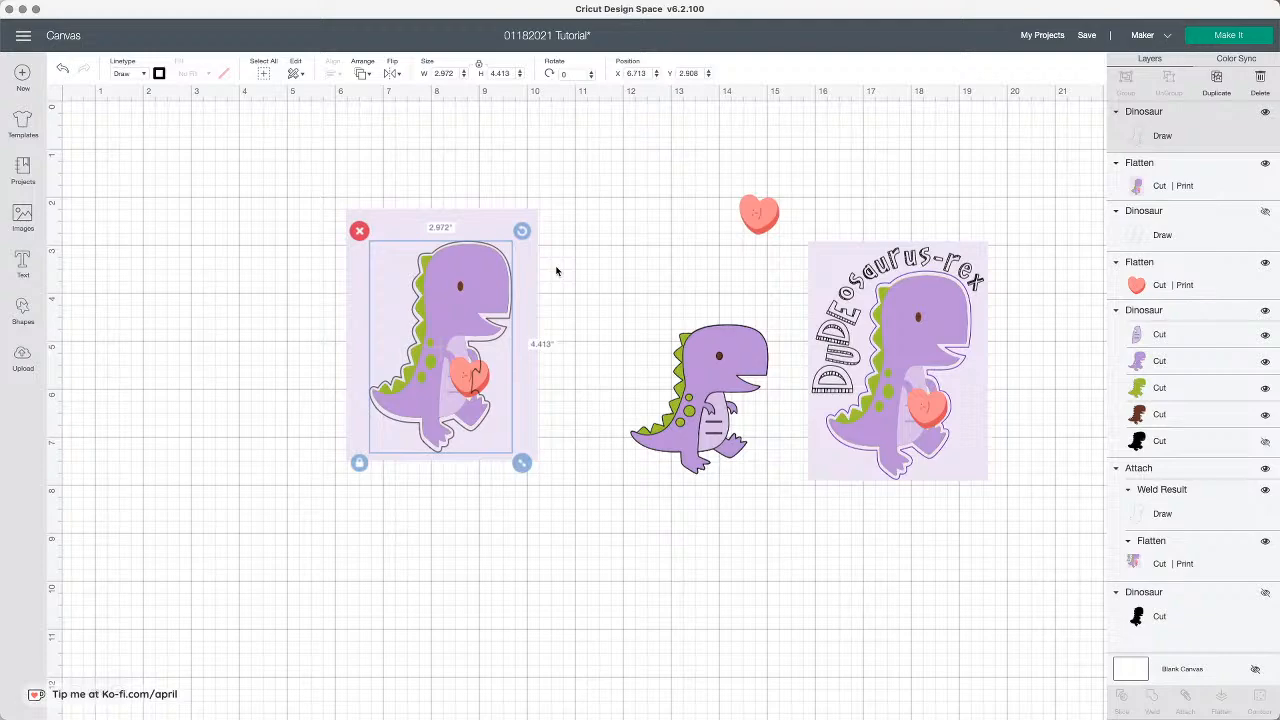
Step: Examine where the drawn outline crosses the heart on the flattened card, toggling the outline's visibility
scroll(556, 270, left, 2)
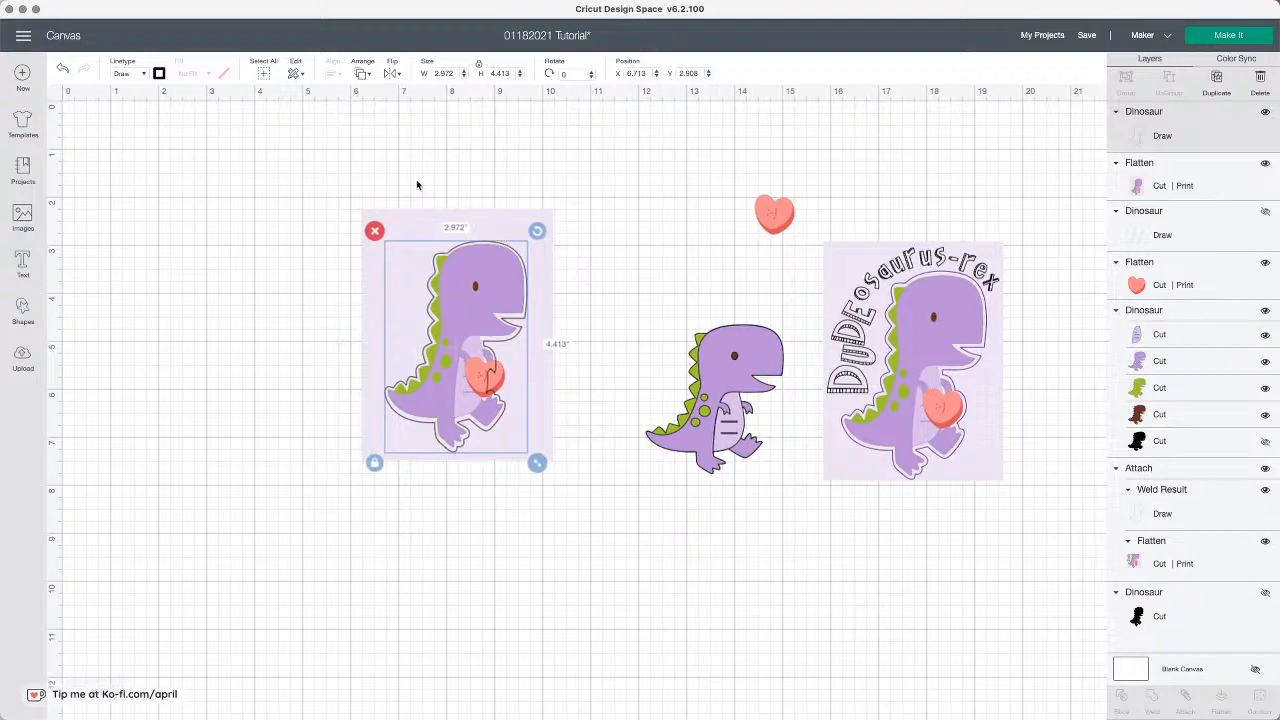
click(418, 188)
click(494, 388)
click(677, 326)
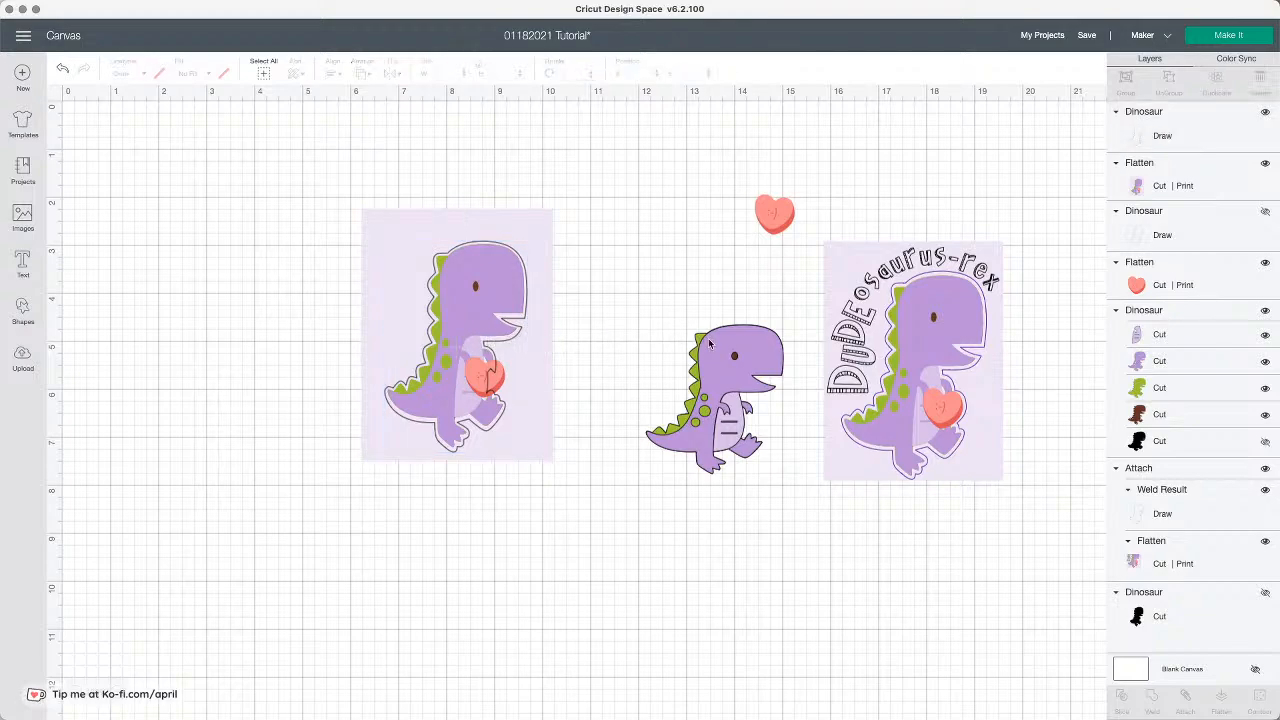
click(518, 257)
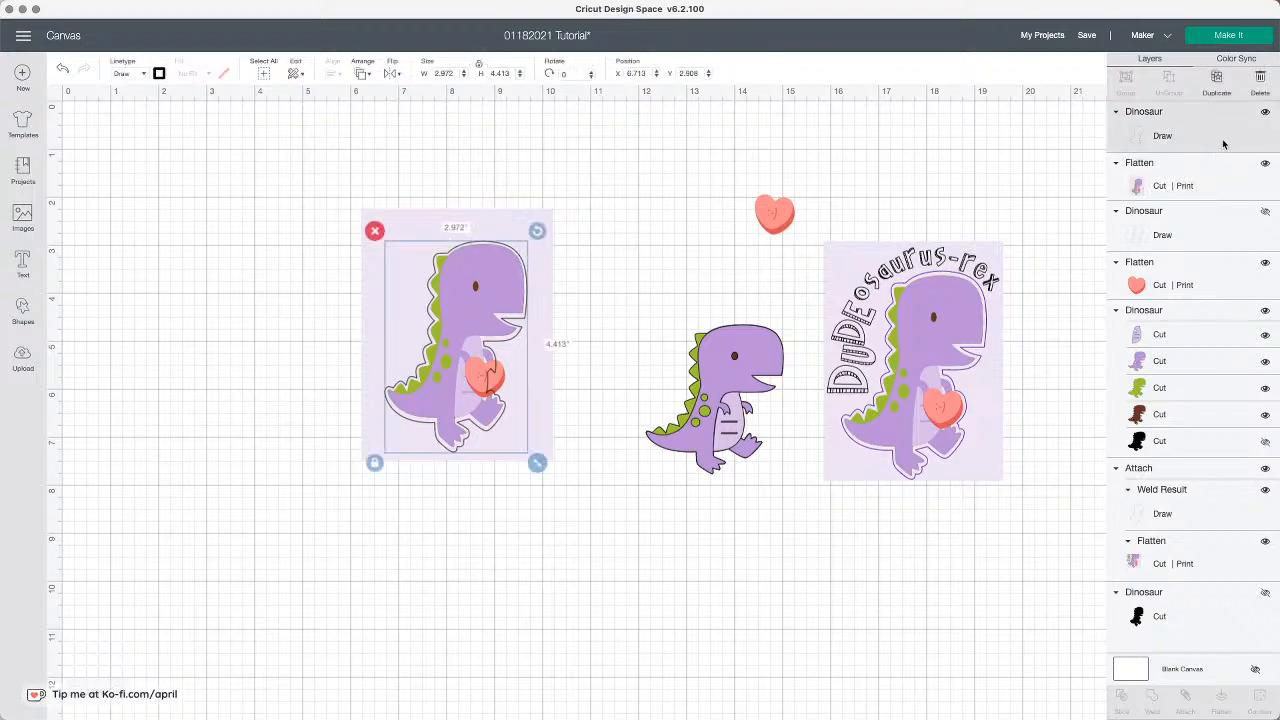
click(1265, 117)
click(1264, 115)
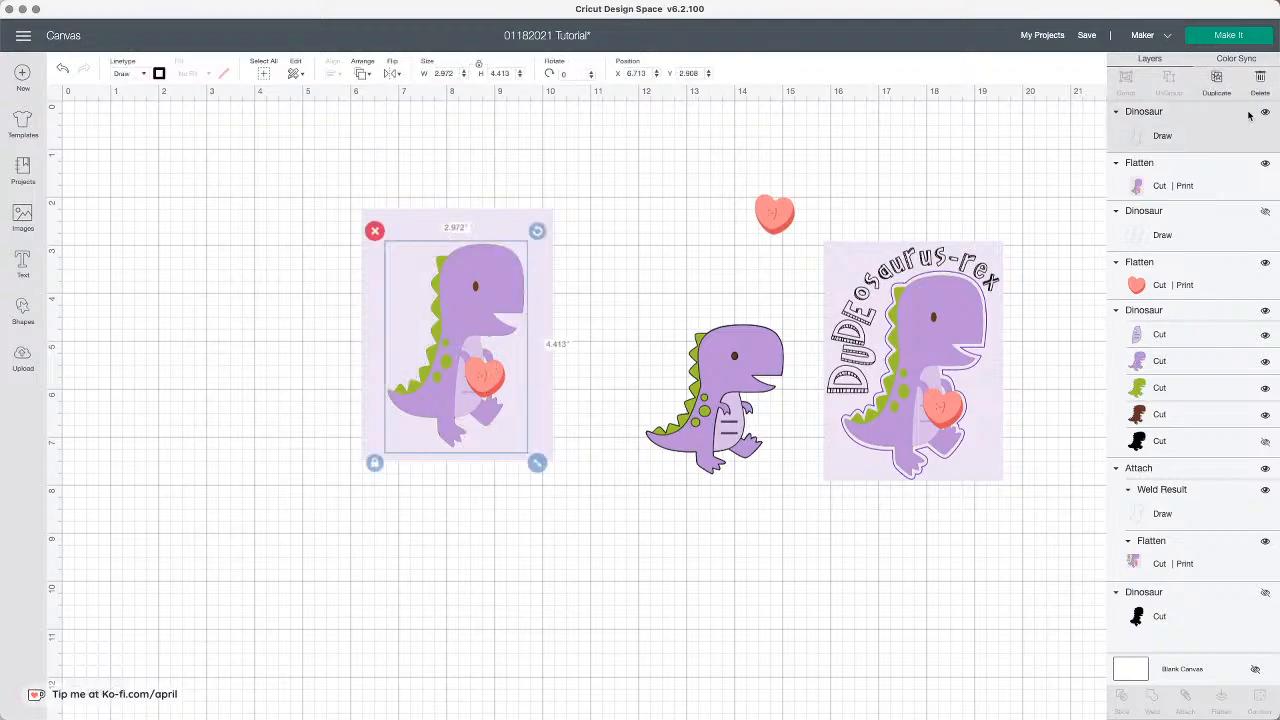
Step: Change the dinosaur outline's linetype from Draw to Cut and send it to the back, behind the flattened card
click(159, 74)
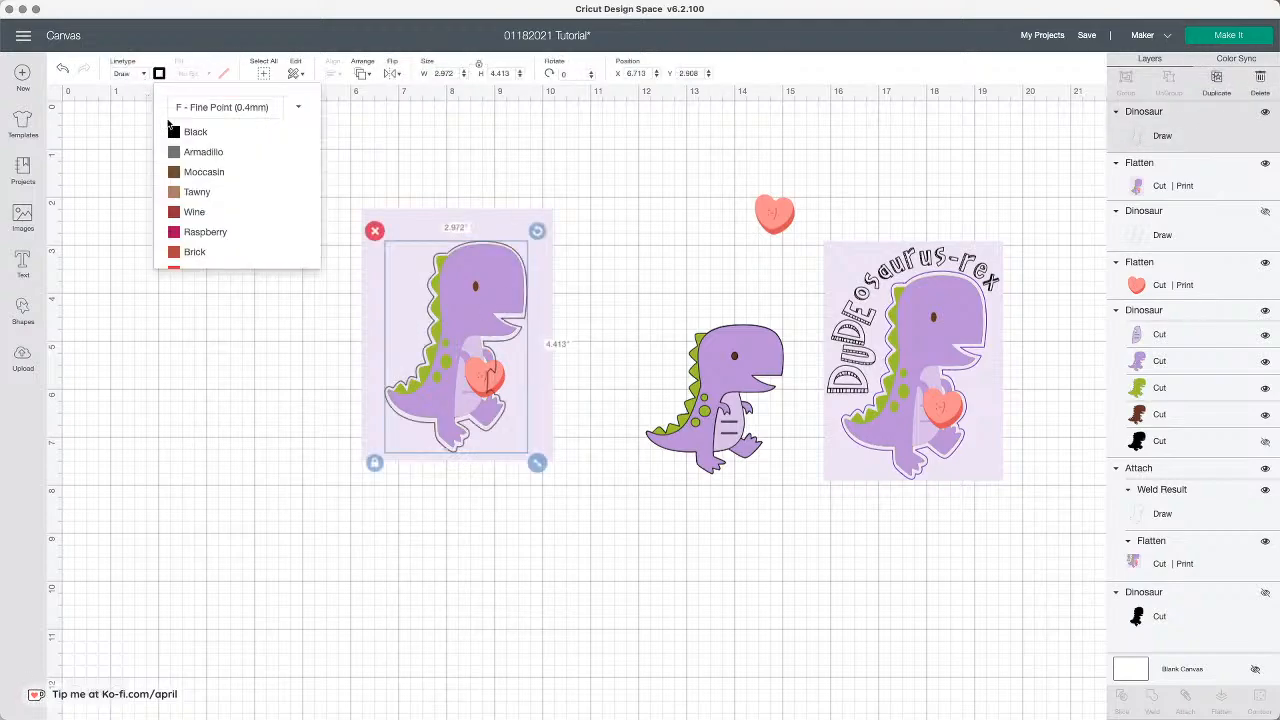
click(144, 74)
click(127, 94)
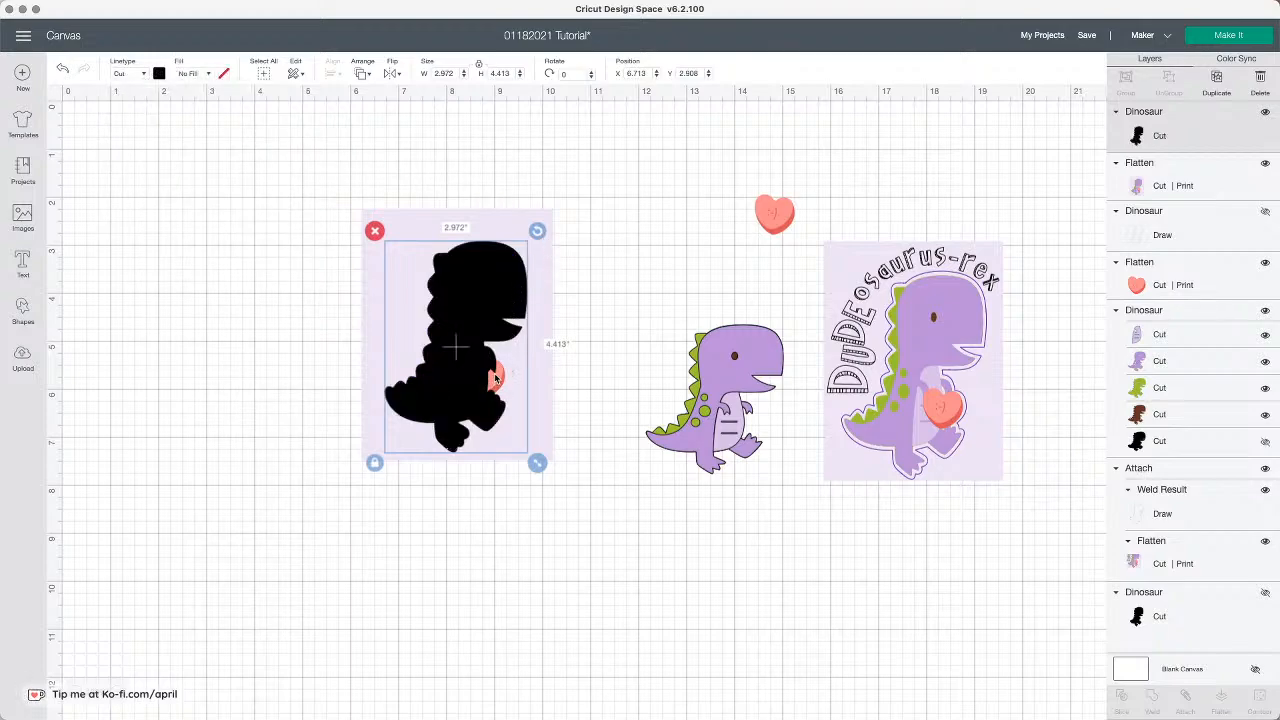
click(366, 78)
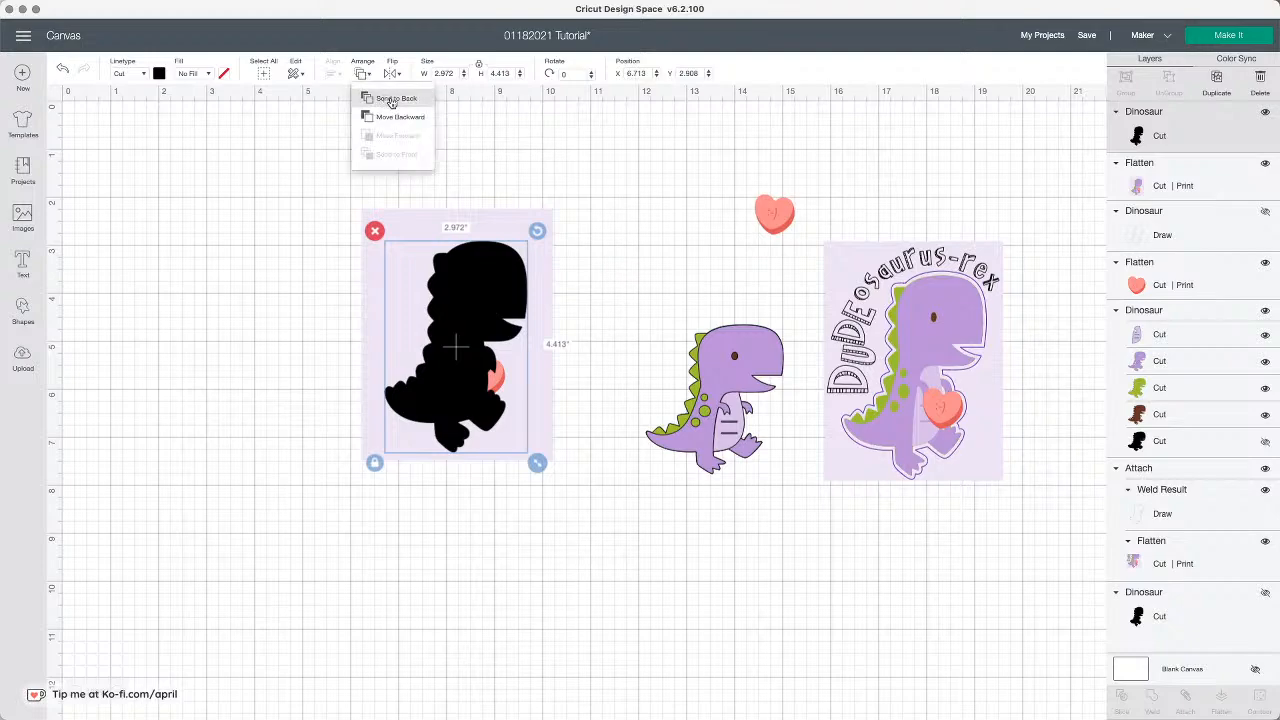
click(380, 95)
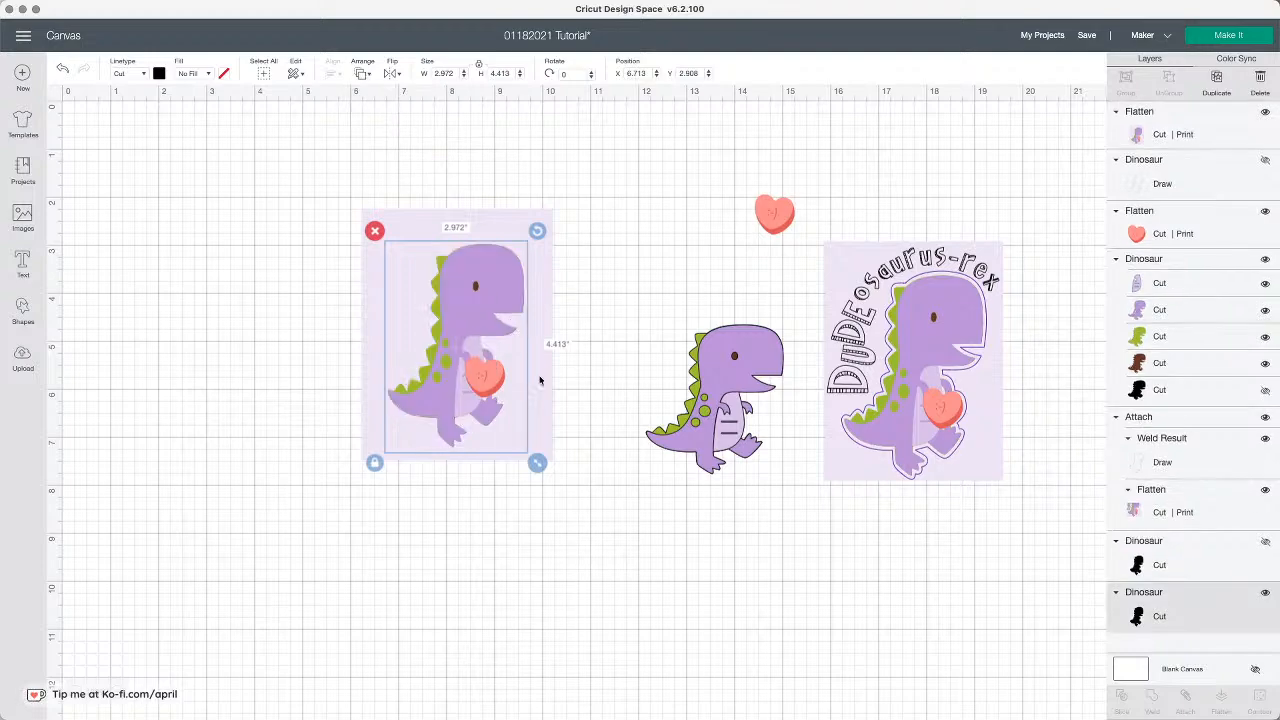
Step: Move the flattened card down off the black dinosaur silhouette, and undo the move
click(548, 270)
drag(548, 270, 562, 333)
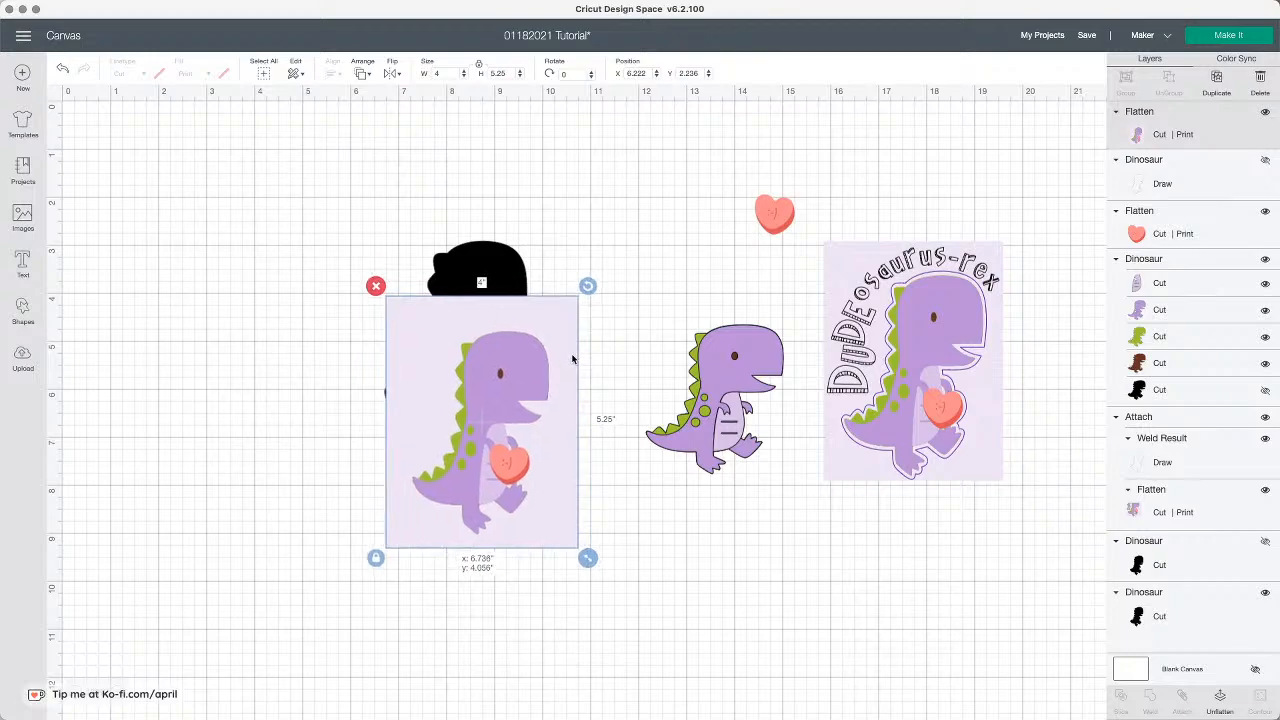
click(62, 71)
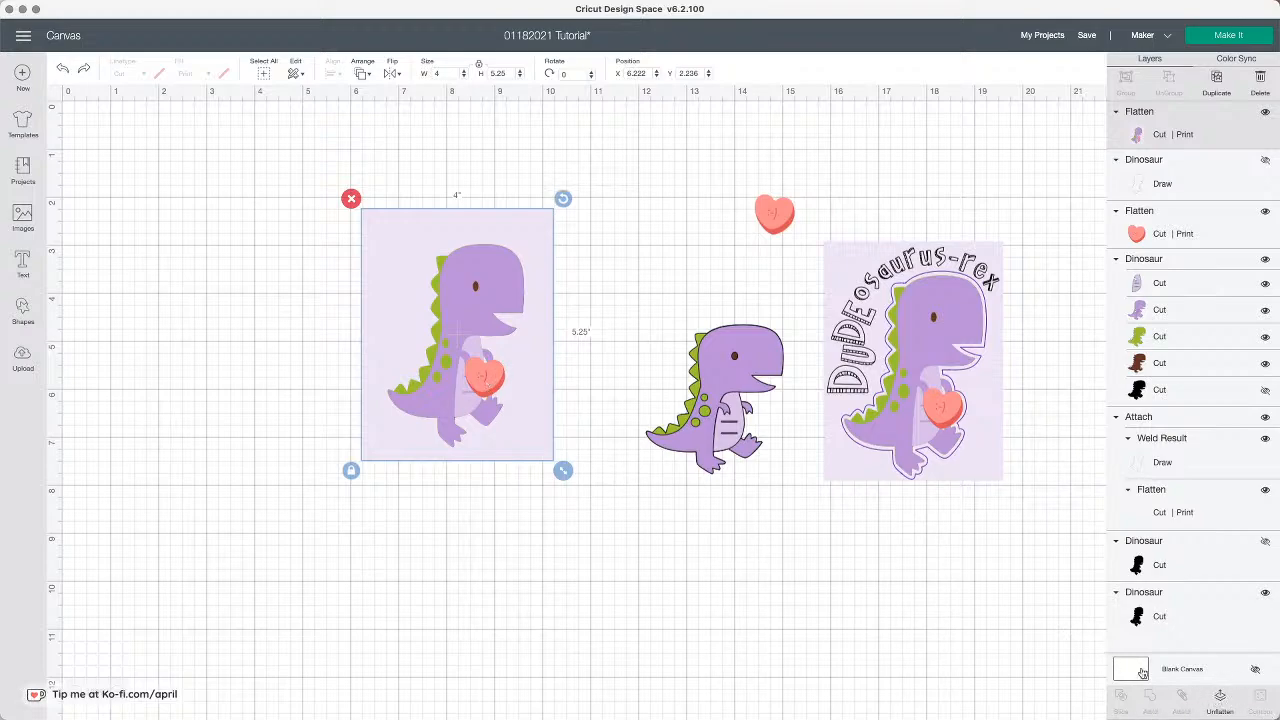
Step: Unflatten the card, duplicate the heart on the dinosaur, and place the copy directly over the original heart
click(1218, 700)
click(488, 374)
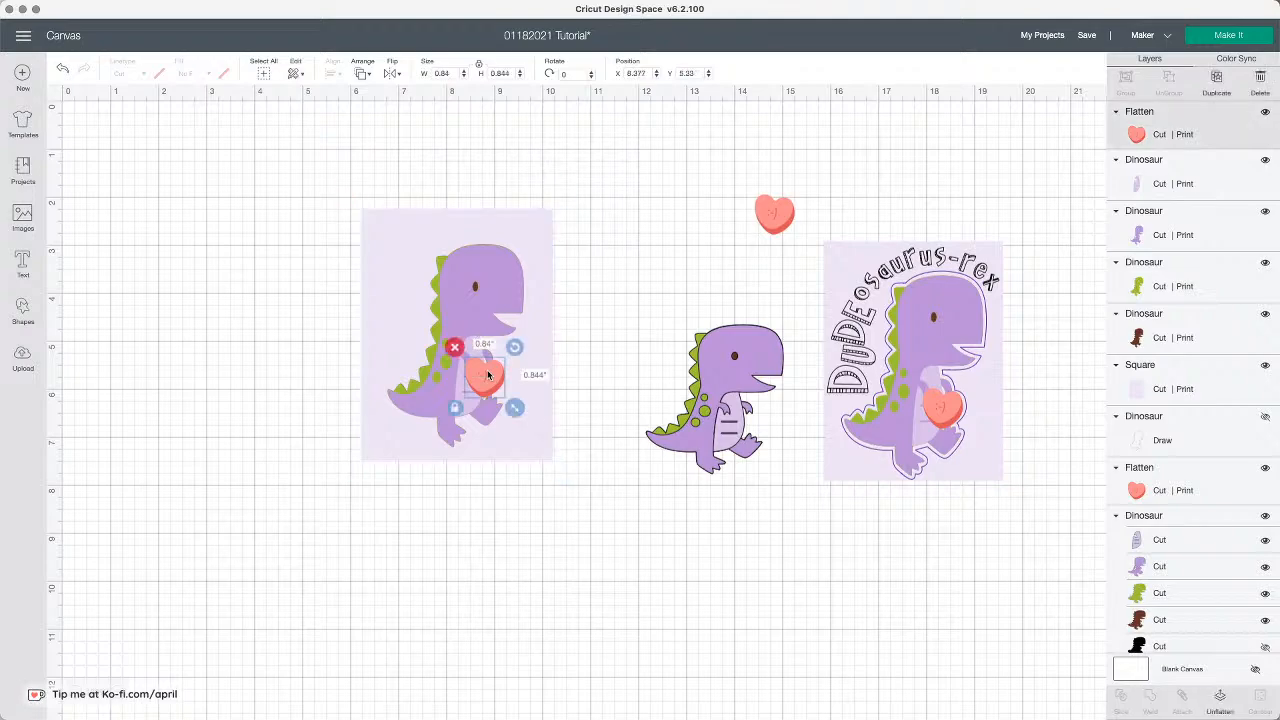
click(479, 313)
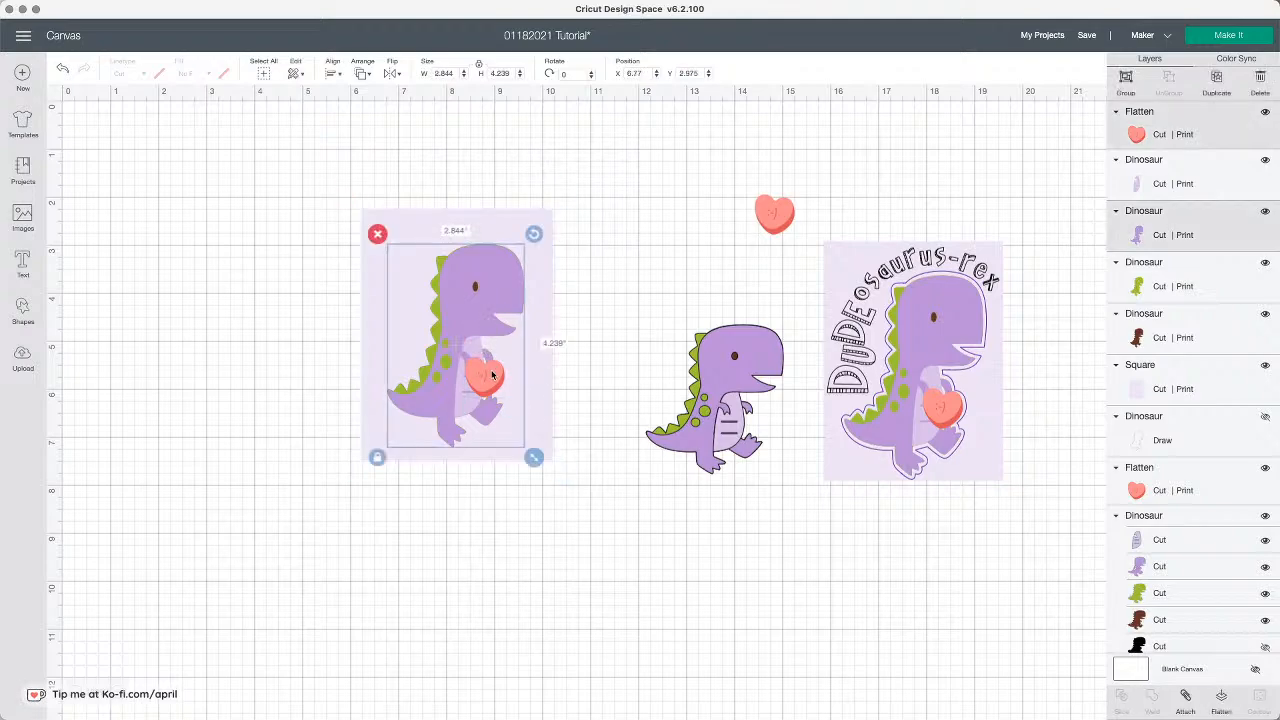
click(880, 165)
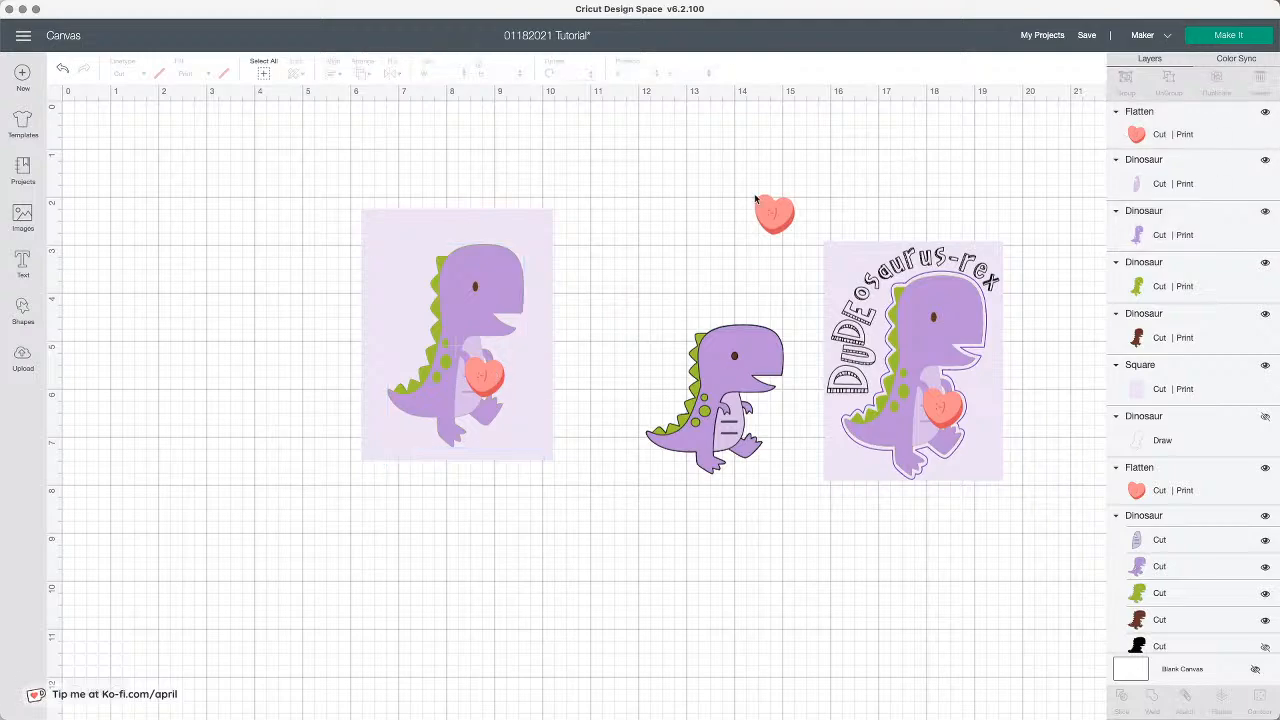
click(497, 376)
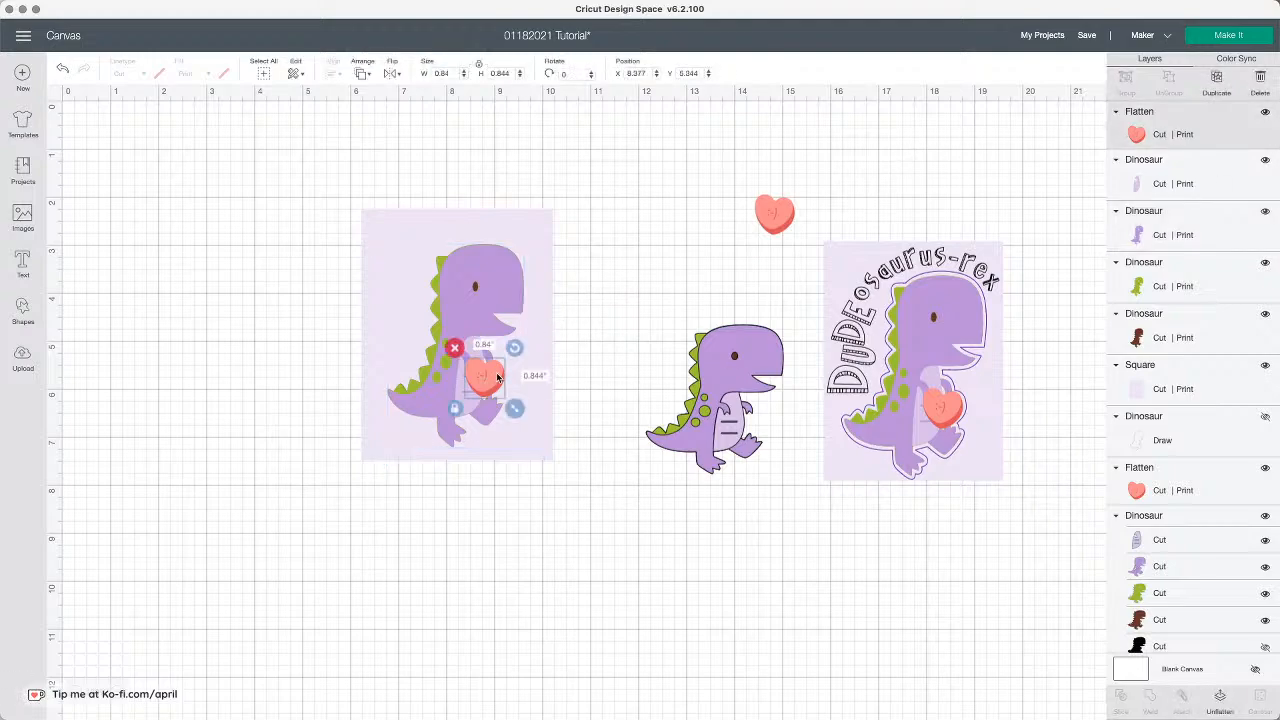
click(1220, 79)
drag(508, 399, 487, 380)
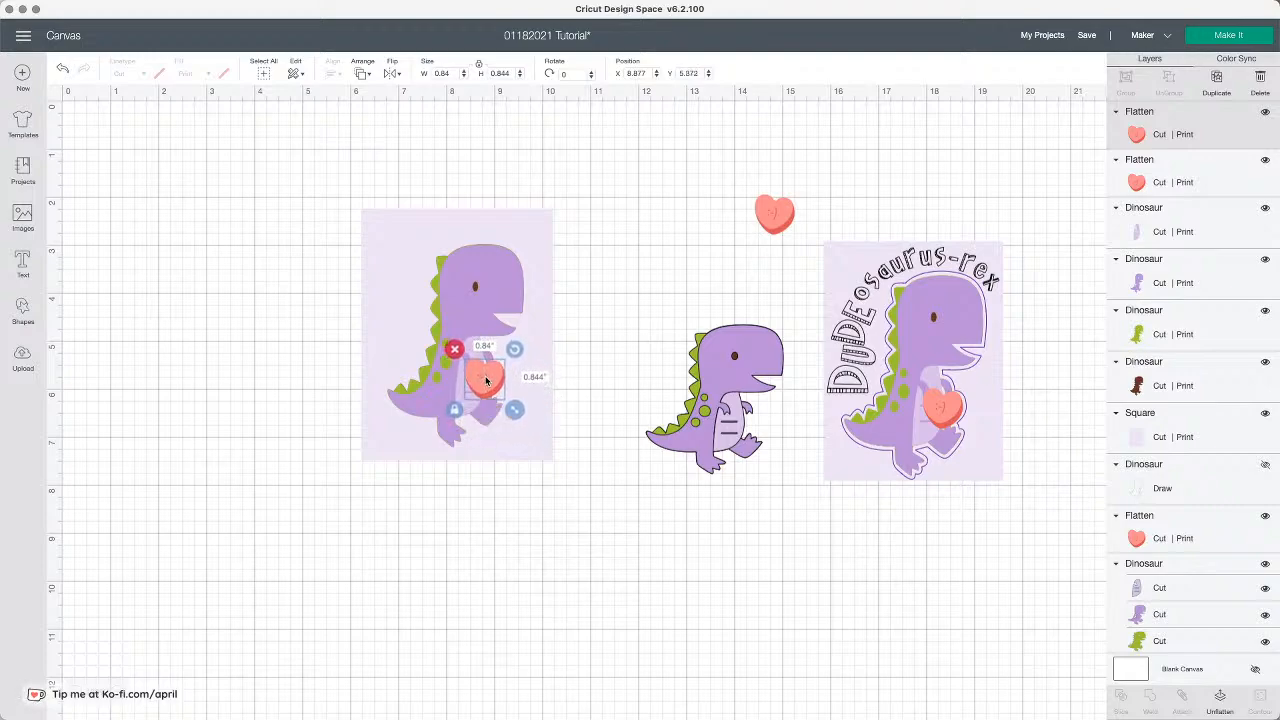
Step: Flatten the duplicate heart with the purple dinosaur layer, test the merged piece by moving it, and undo the move
shift+click(481, 311)
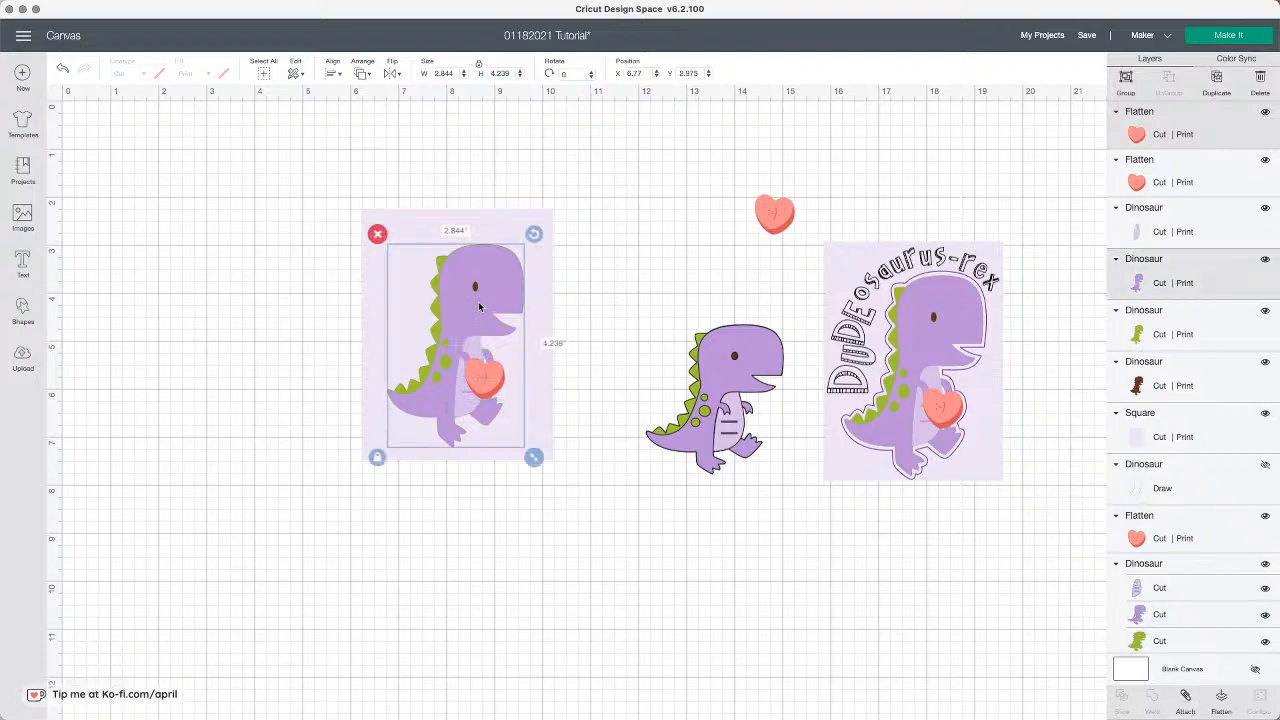
click(1221, 697)
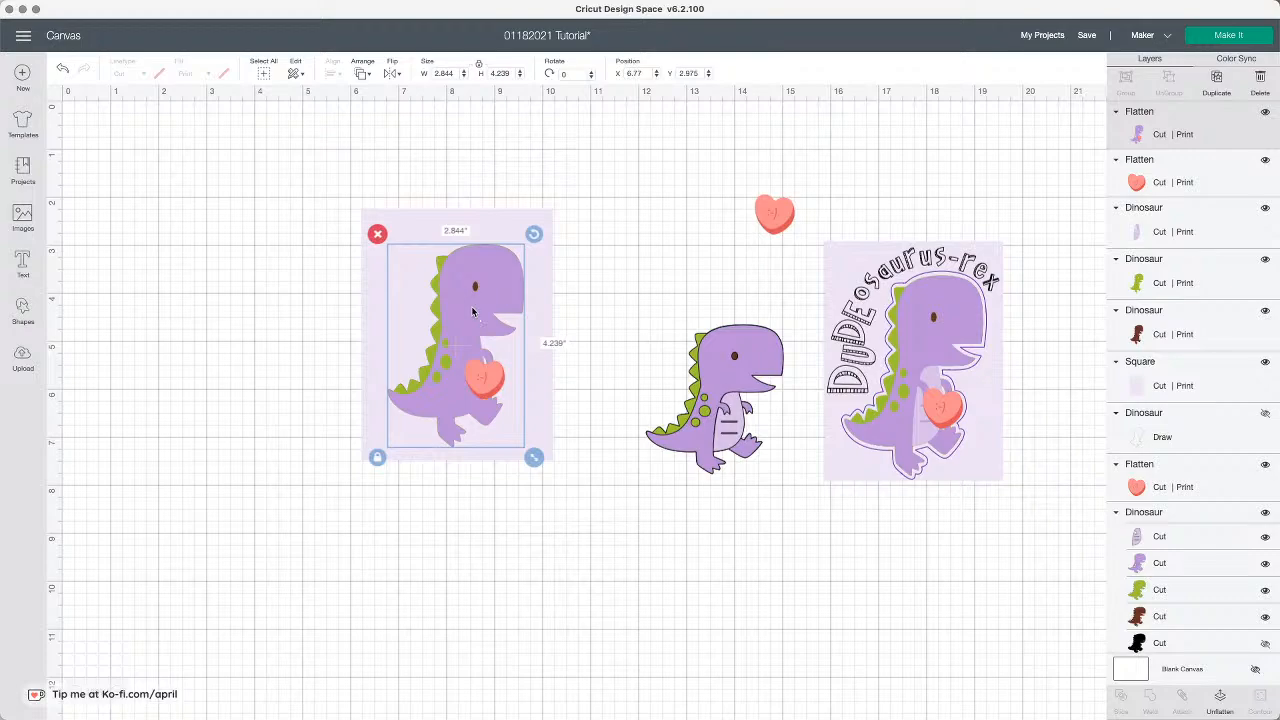
drag(473, 312, 496, 358)
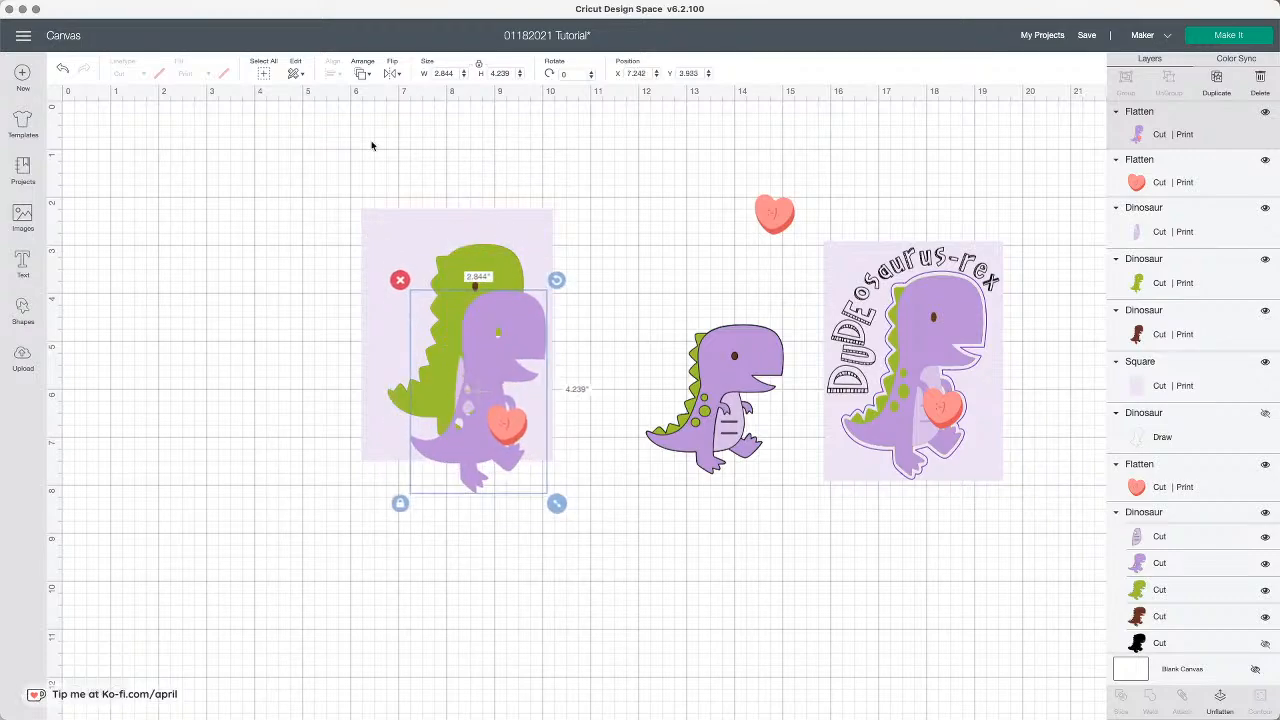
click(64, 70)
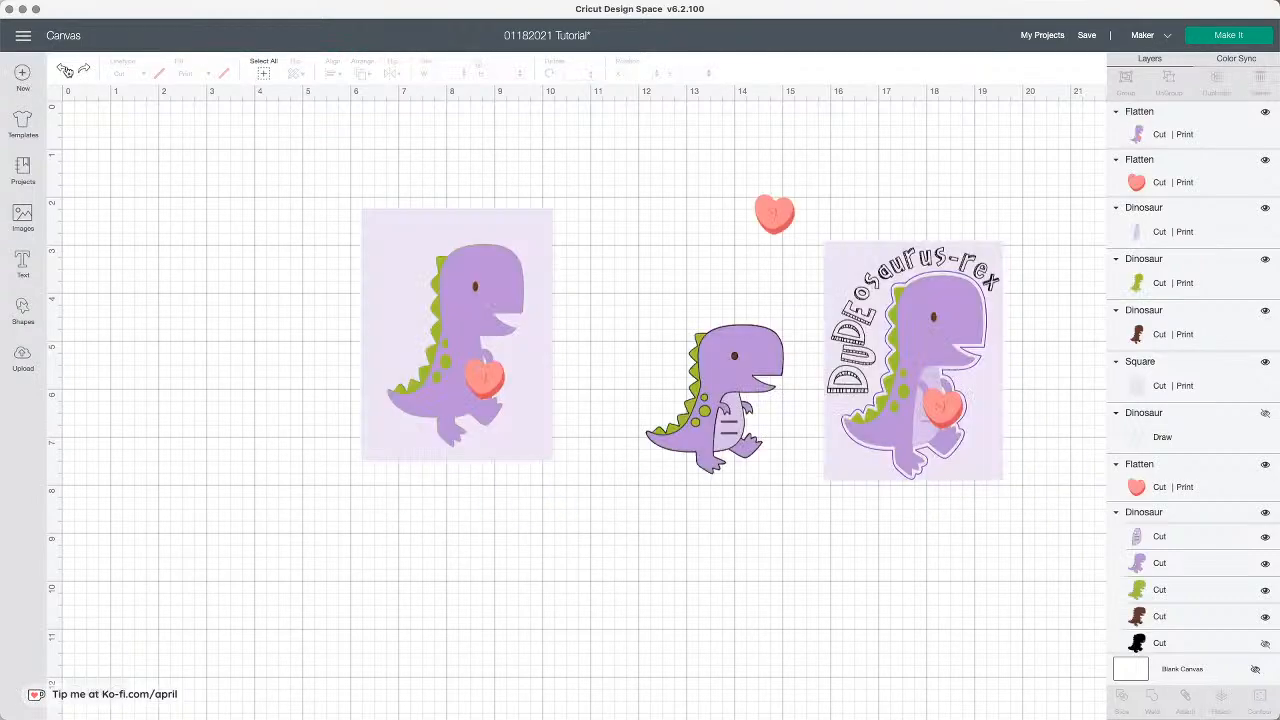
Step: Move the lavender square away from the dinosaur and flatten the hearts and all printed dinosaur layers into one image
click(414, 260)
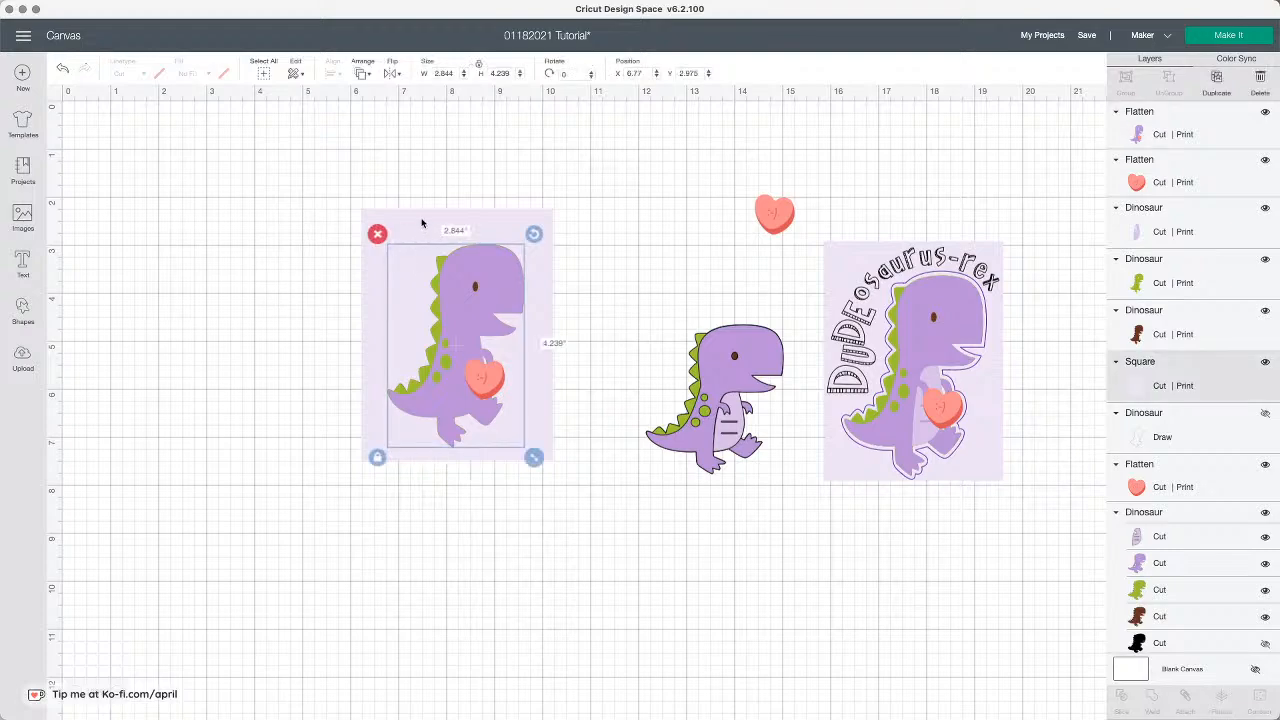
drag(392, 222, 158, 328)
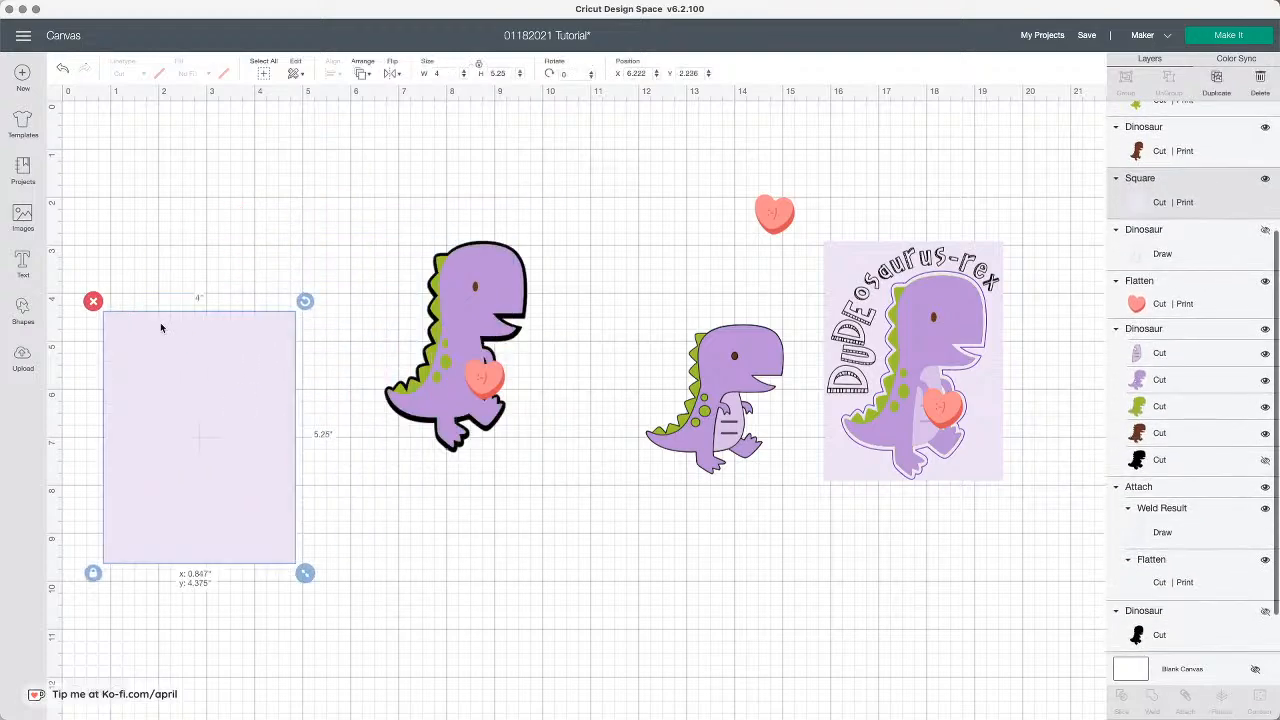
click(487, 385)
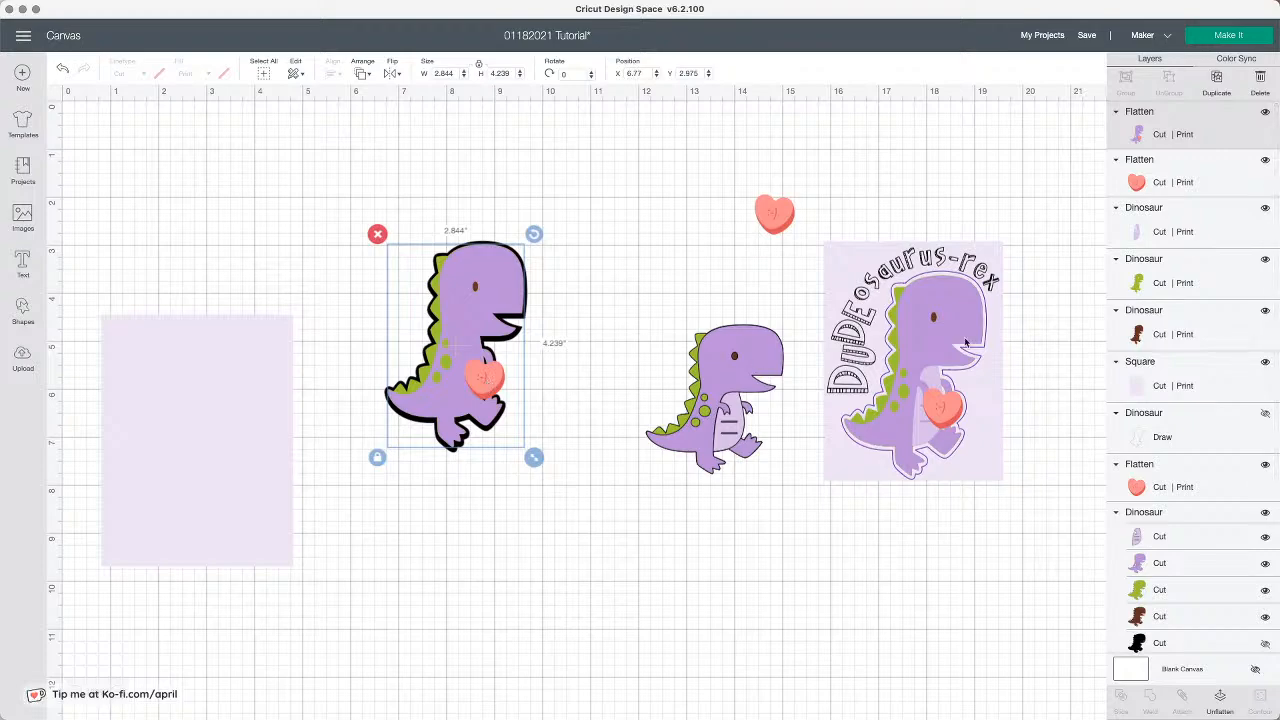
click(1208, 174)
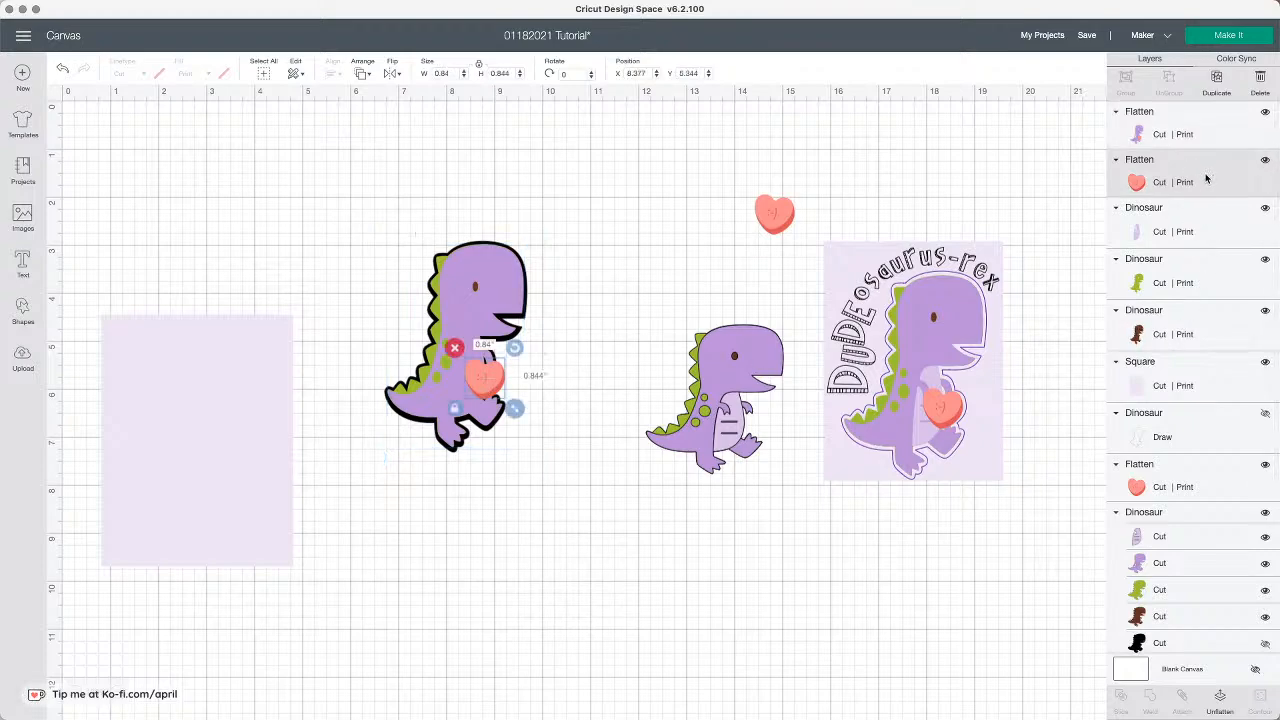
shift+click(1193, 216)
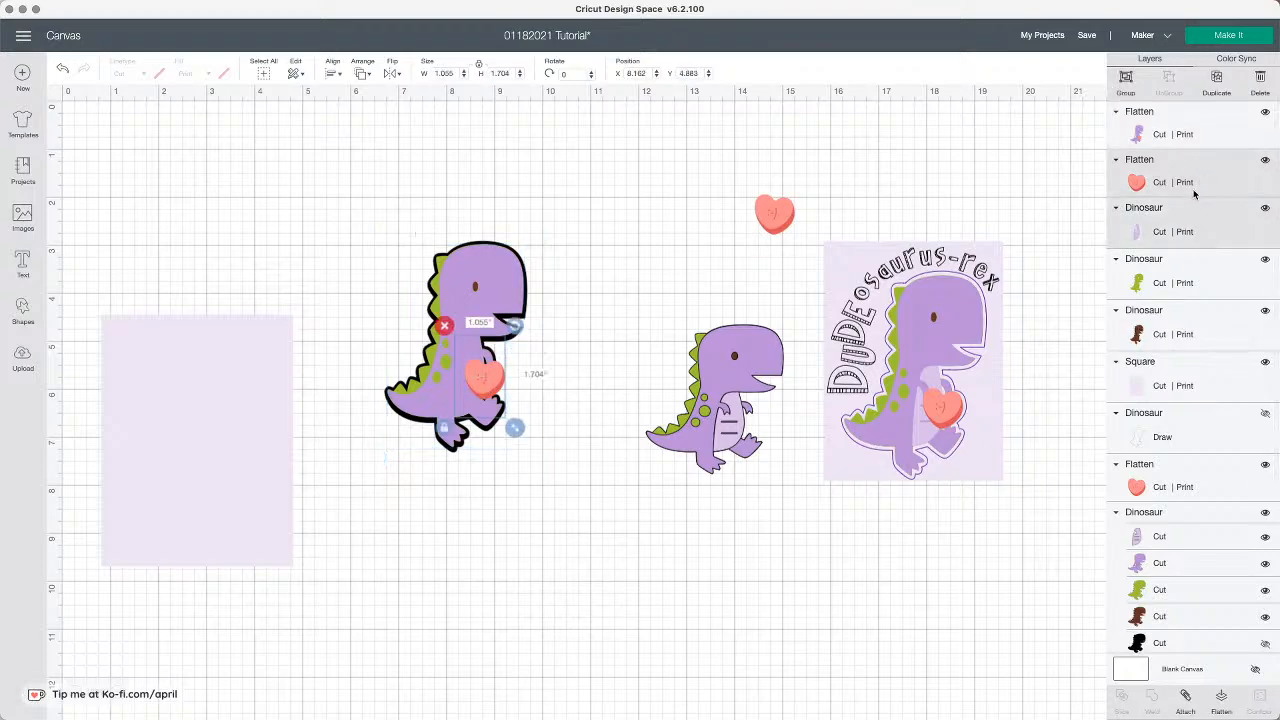
shift+click(1186, 282)
shift+click(1186, 334)
shift+click(1181, 135)
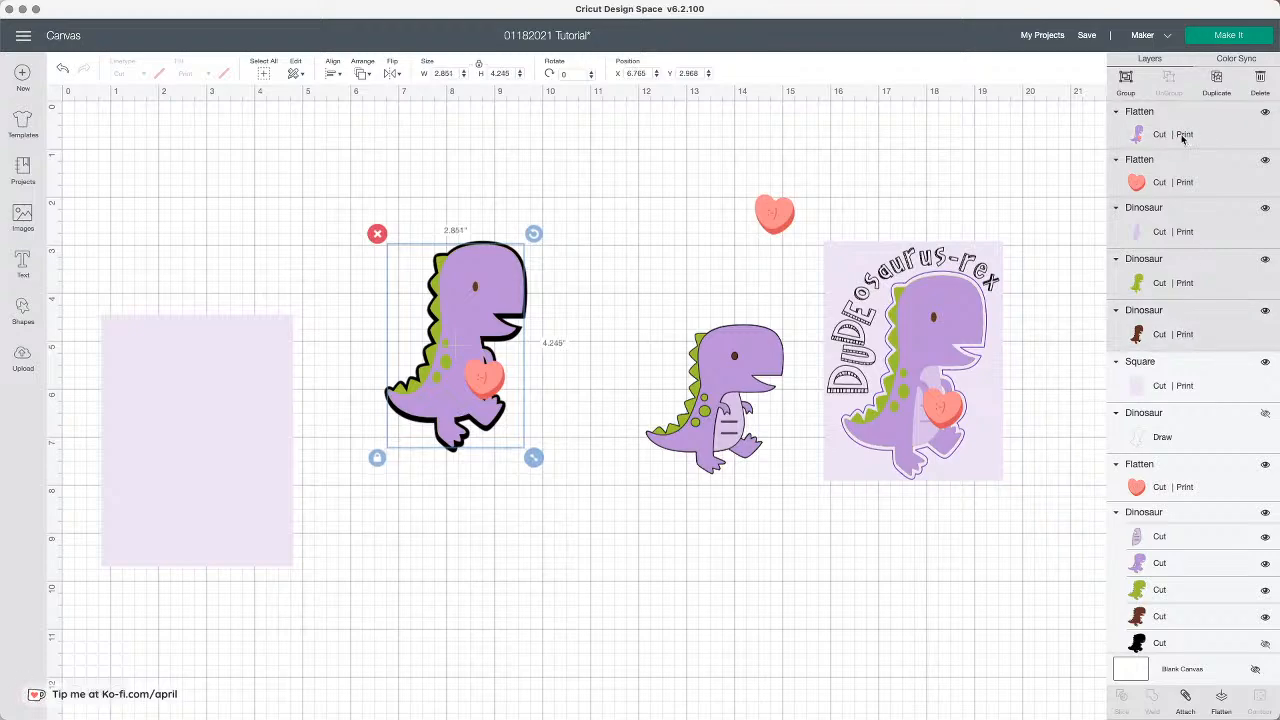
click(1221, 704)
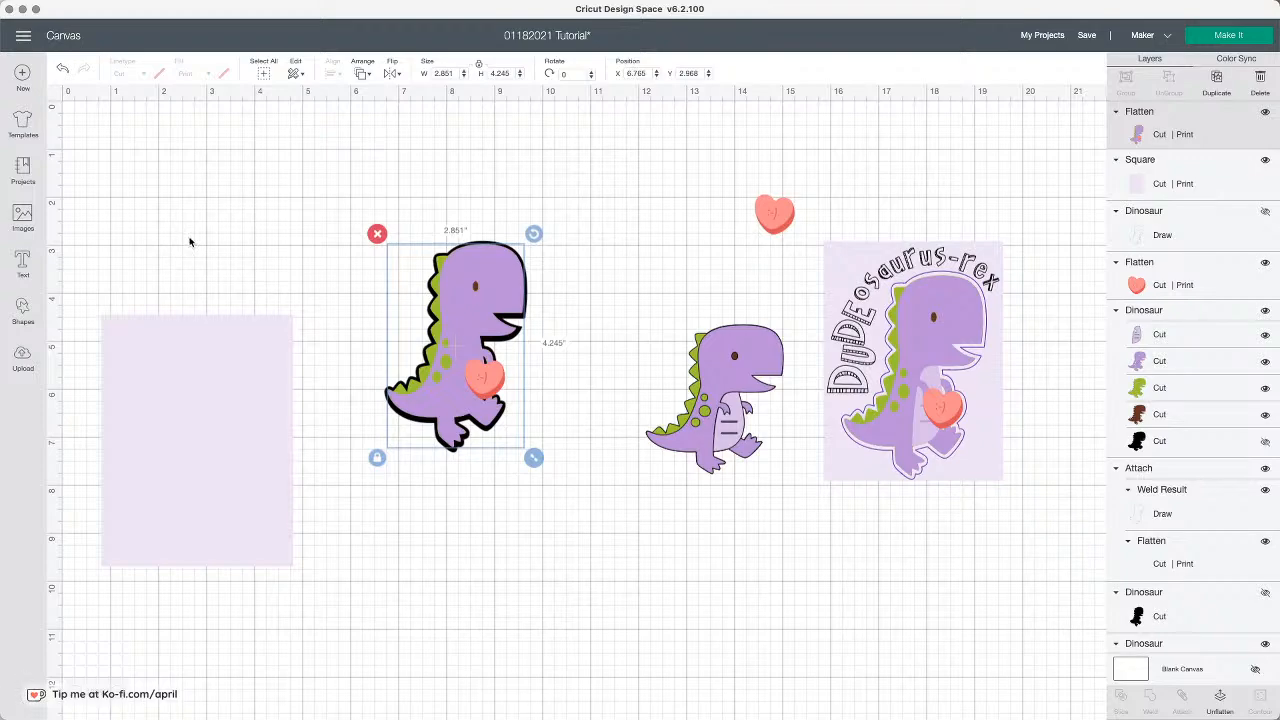
mouse_move(459, 323)
mouse_down()
mouse_move(638, 443)
mouse_move(585, 420)
mouse_move(466, 321)
mouse_up()
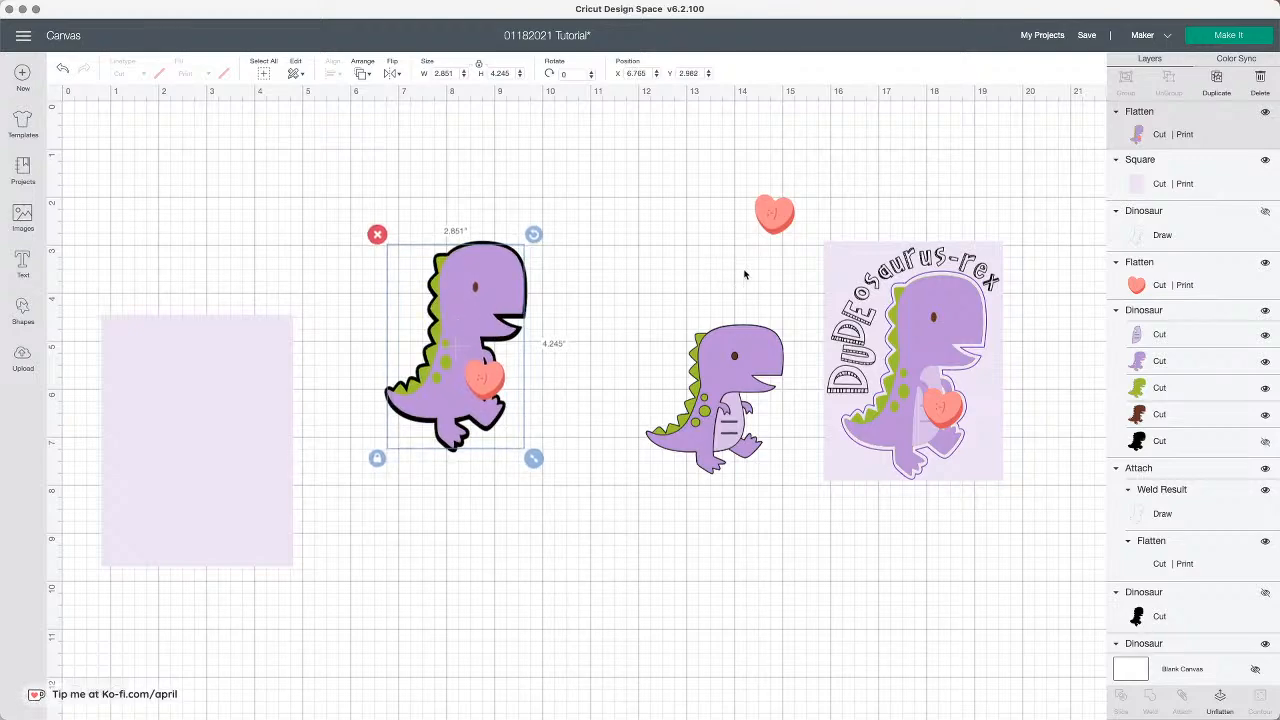
Step: Place the spare heart over the flattened dinosaur's heart, bring it to the front, and set a duplicate of it aside
drag(769, 232, 484, 376)
click(356, 74)
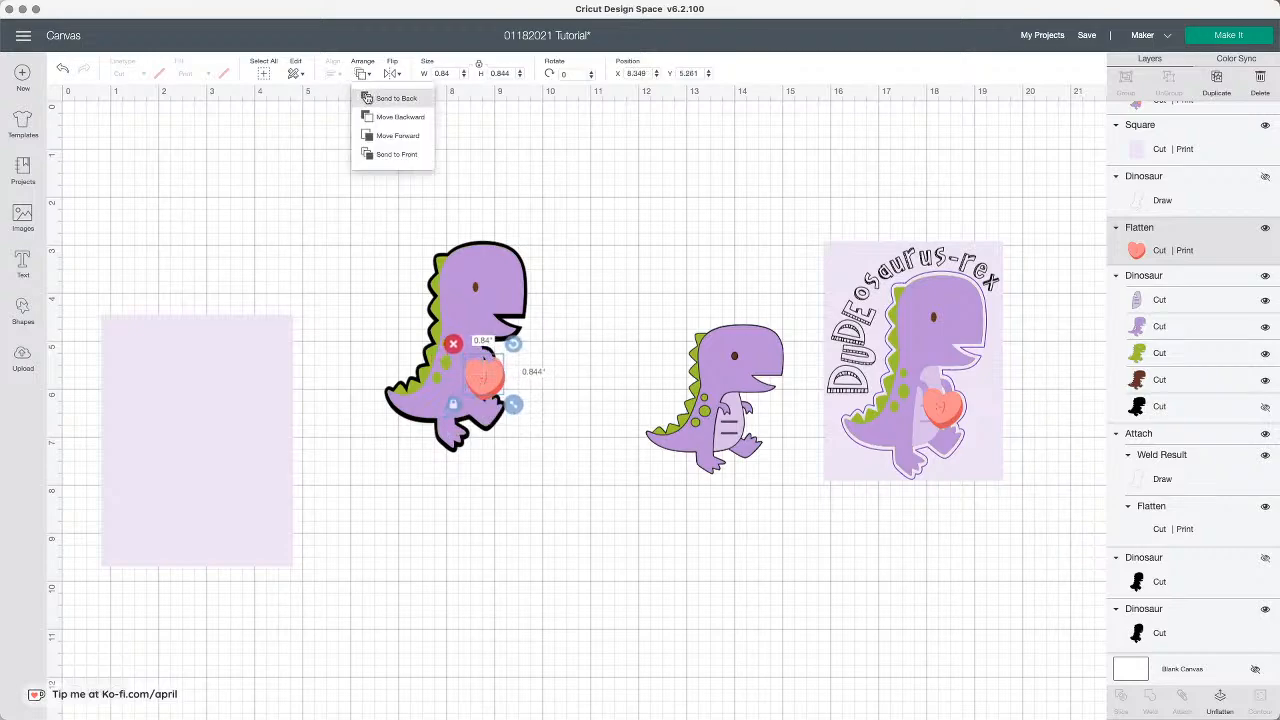
click(395, 156)
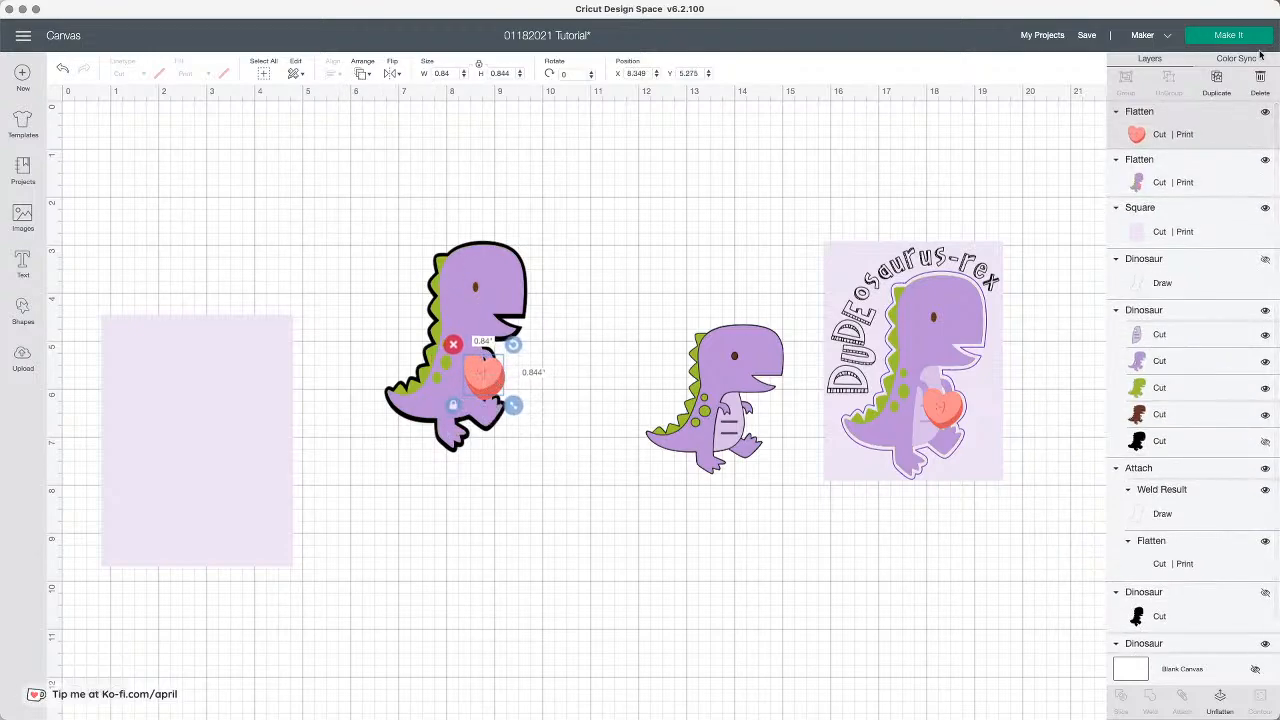
click(1216, 80)
drag(495, 395, 712, 172)
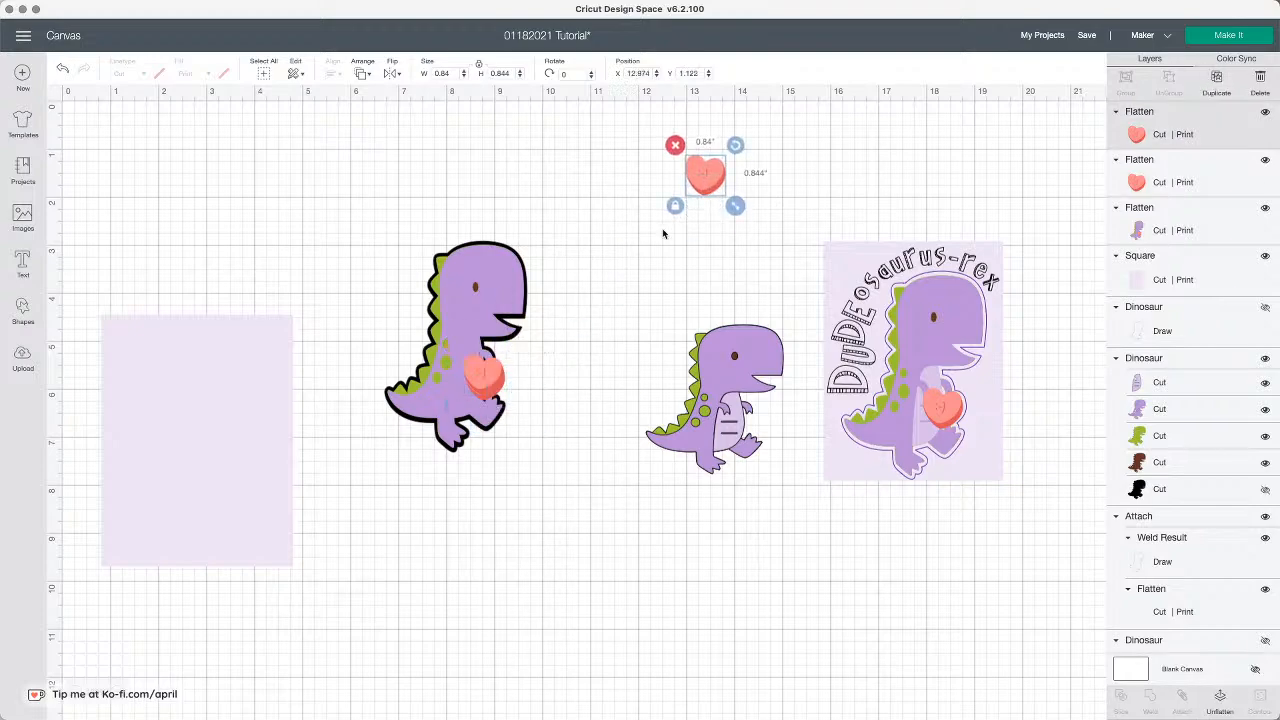
drag(498, 380, 500, 390)
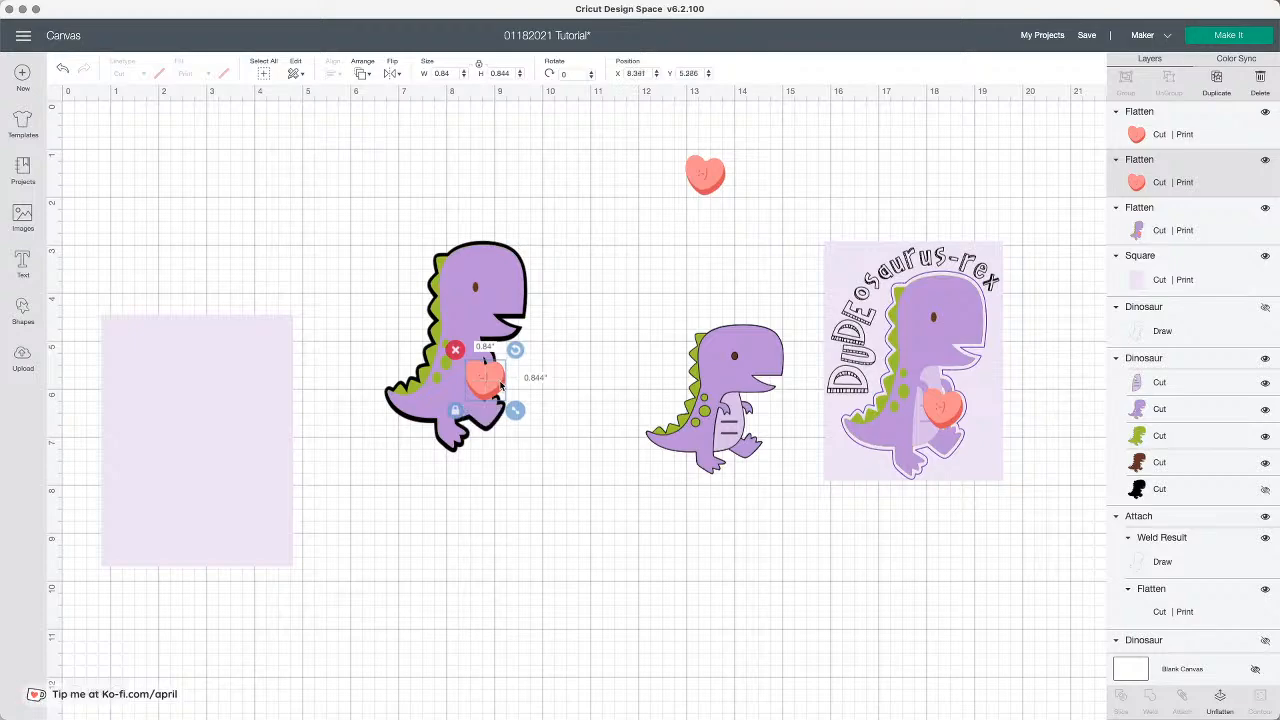
Step: Move the flattened dinosaur off the black silhouette and unflatten the heart left on the silhouette
click(554, 373)
drag(471, 305, 331, 287)
drag(431, 194, 517, 402)
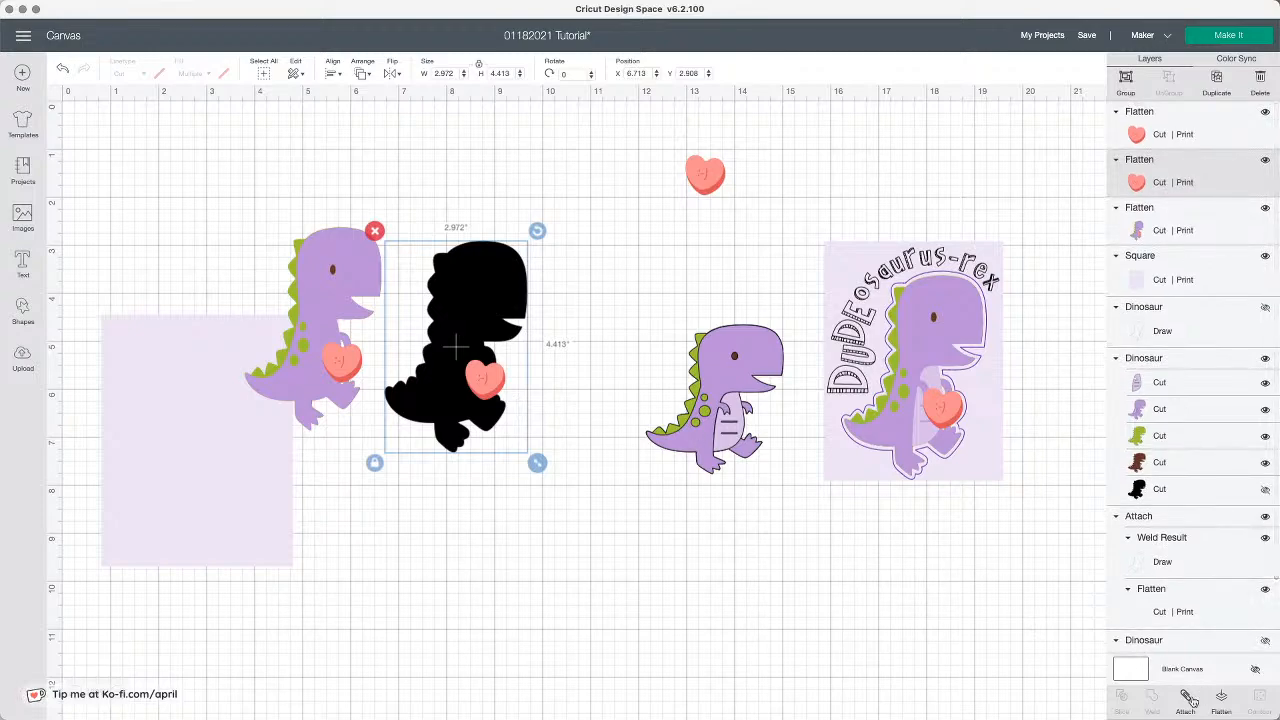
click(538, 432)
drag(552, 408, 466, 352)
click(1237, 167)
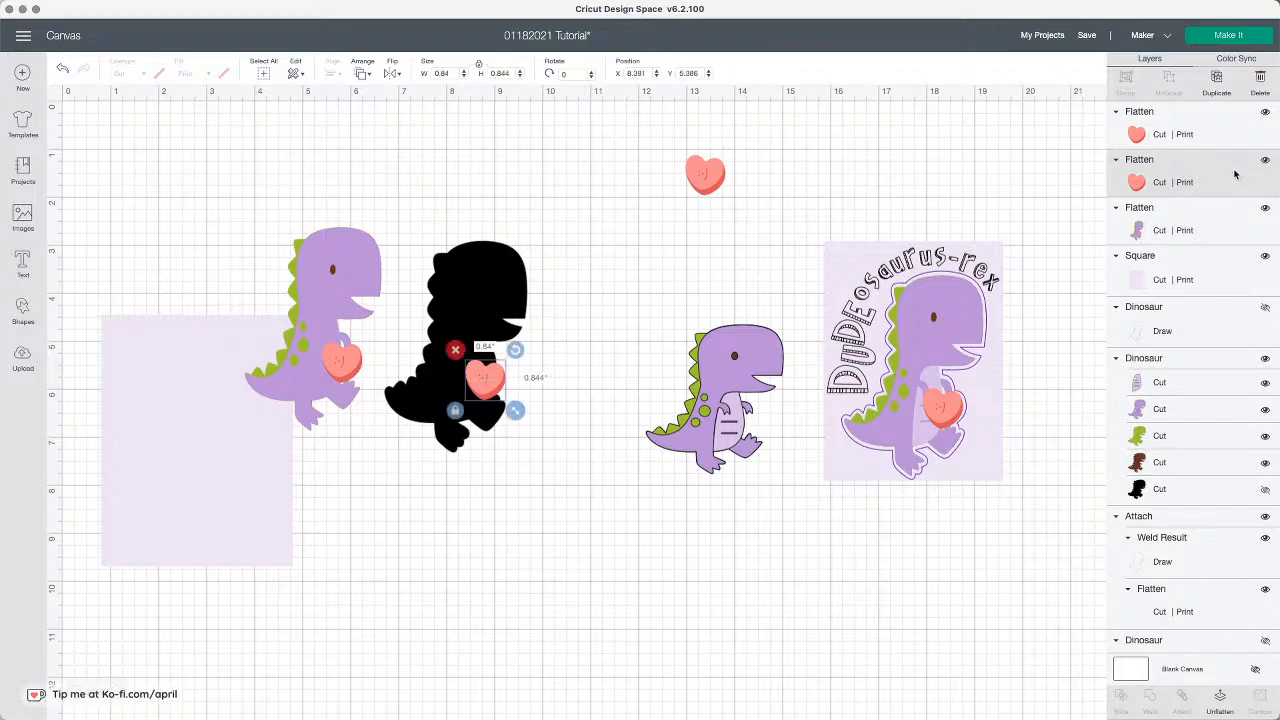
click(1229, 712)
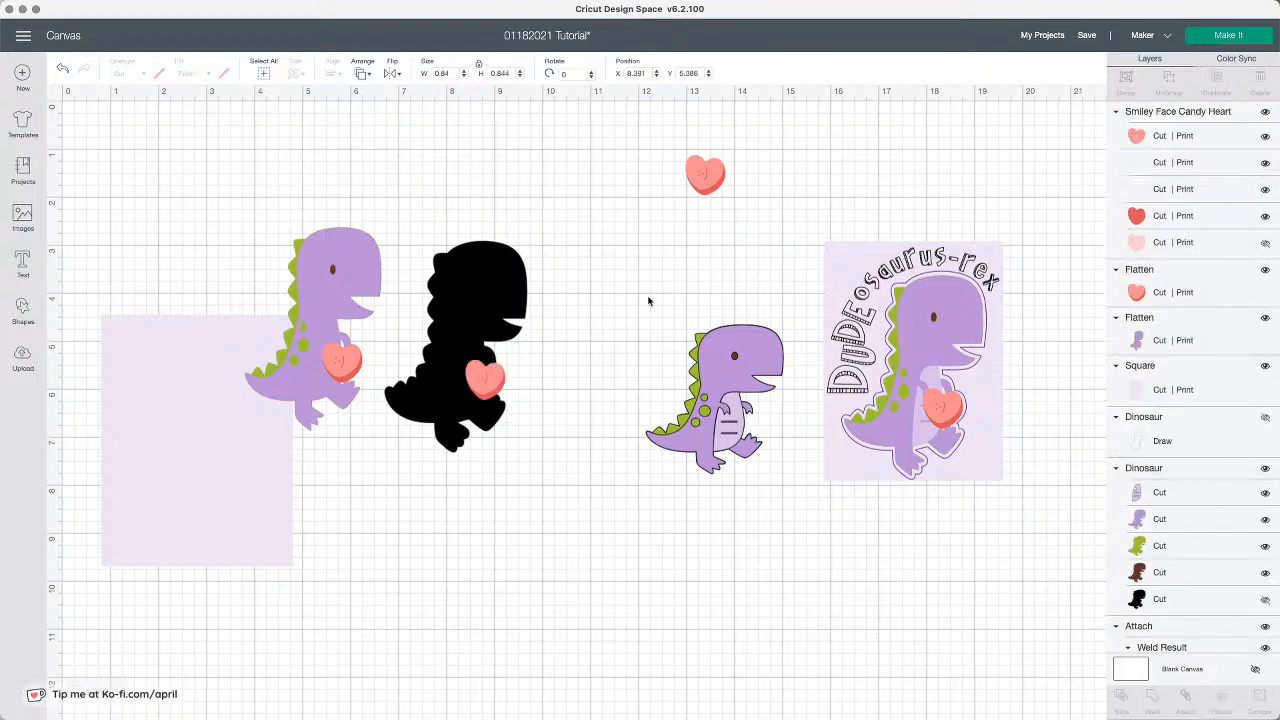
Step: Weld the unflattened heart to the black dinosaur silhouette and change the welded shape's linetype to Draw
click(506, 305)
click(566, 280)
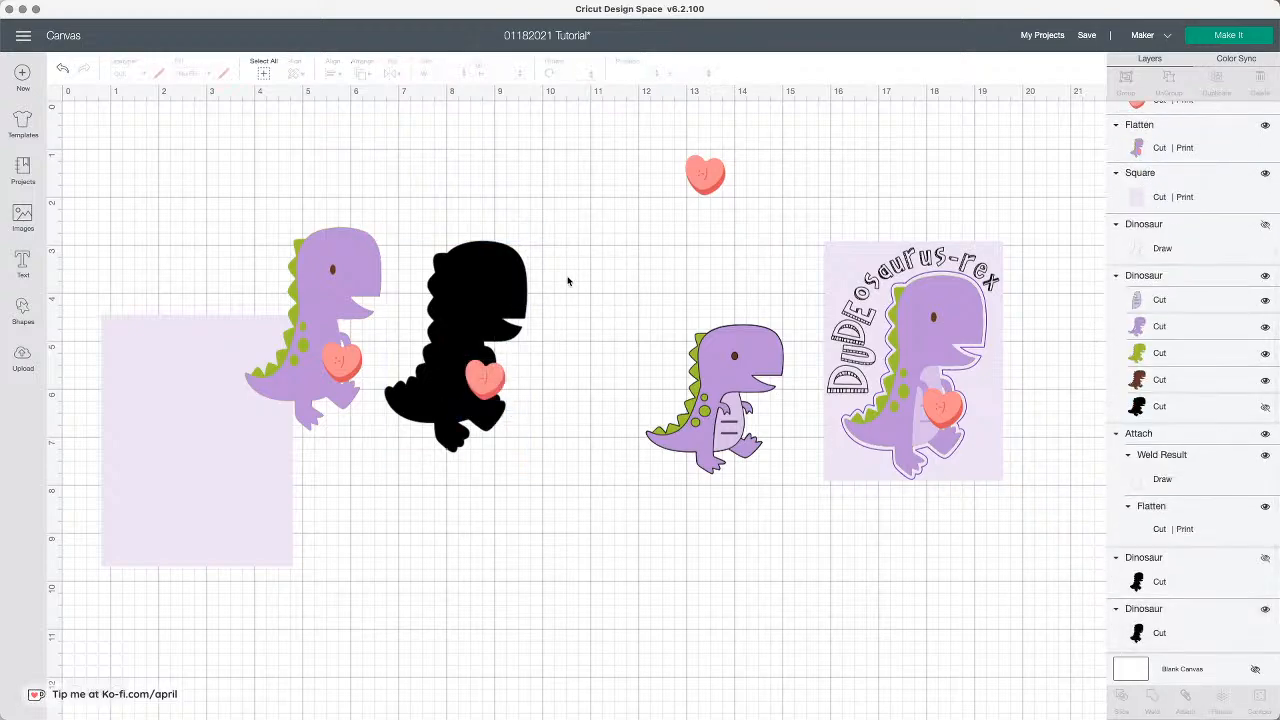
drag(409, 194, 512, 436)
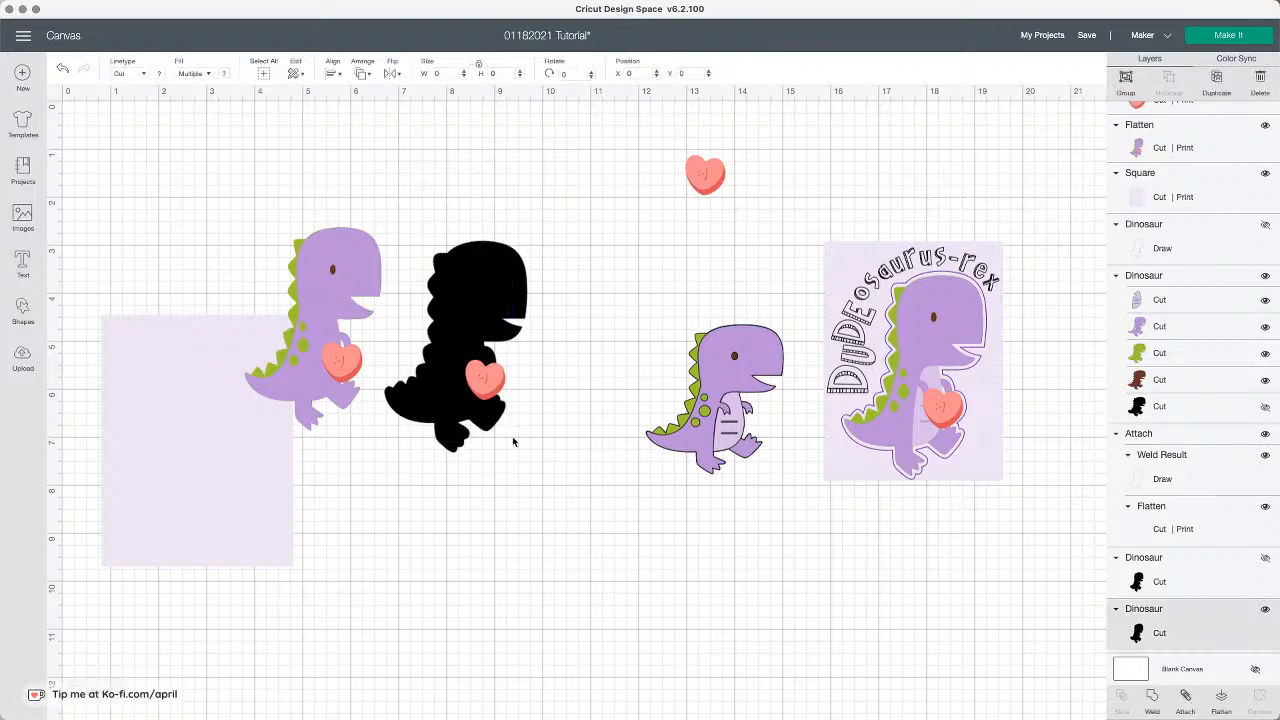
click(1152, 698)
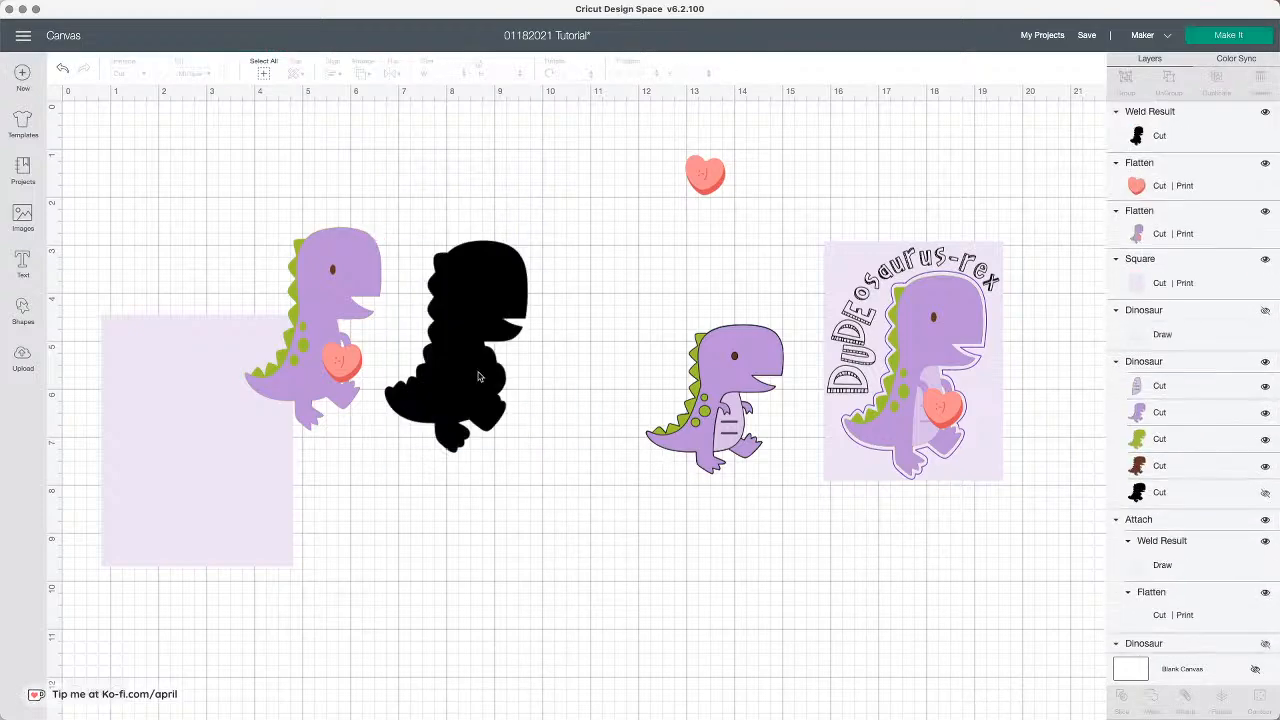
click(479, 363)
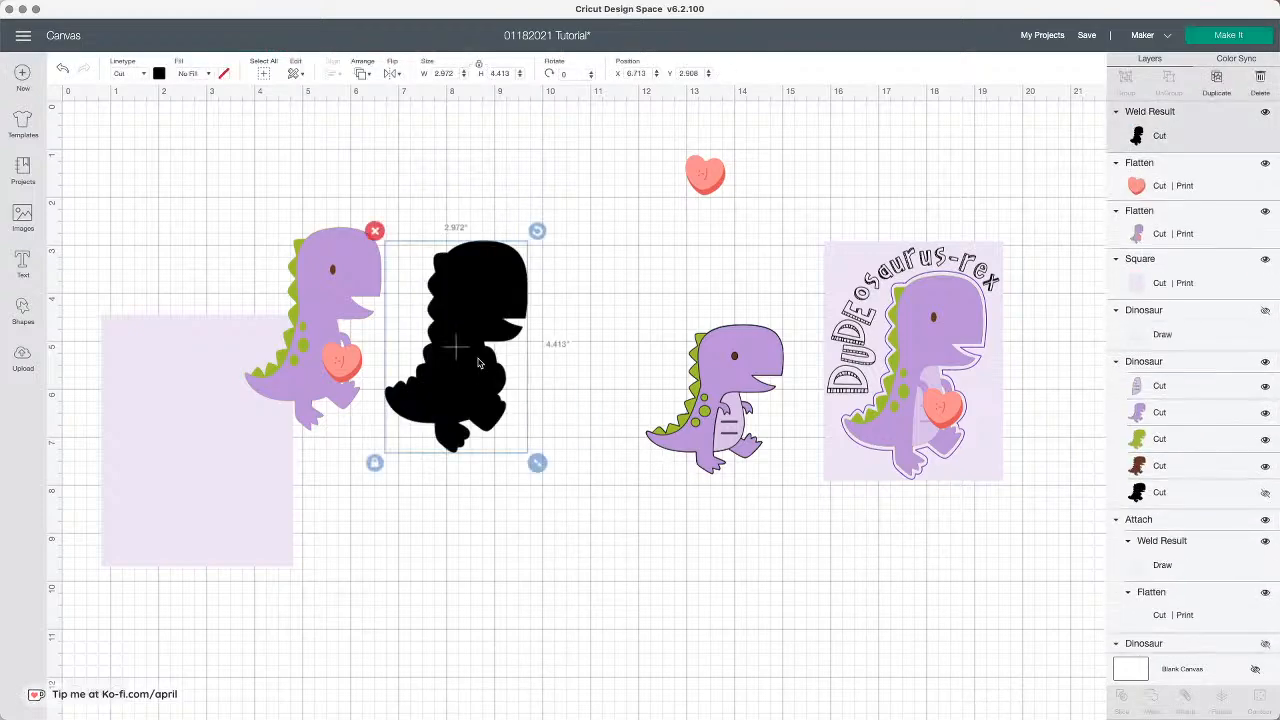
click(146, 78)
click(152, 116)
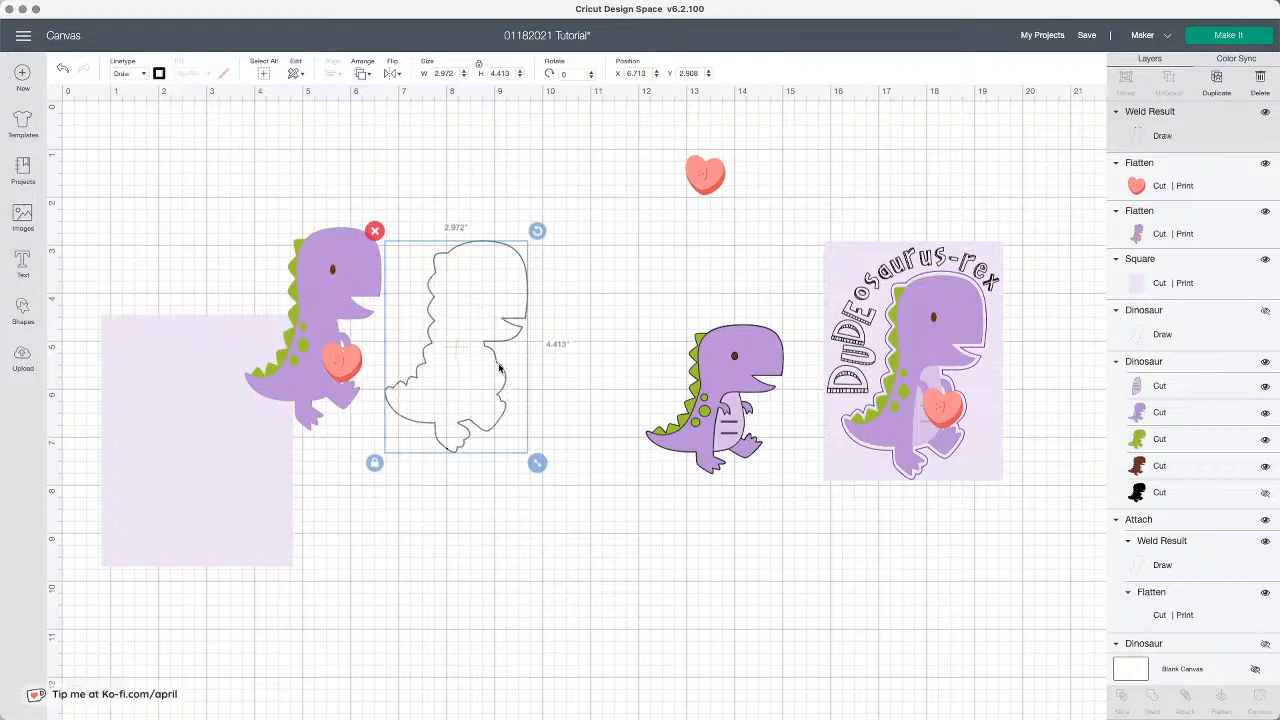
Step: Move the welded outline aside, position the flattened dinosaur on the lavender square, and flatten the dinosaur and square together
click(310, 329)
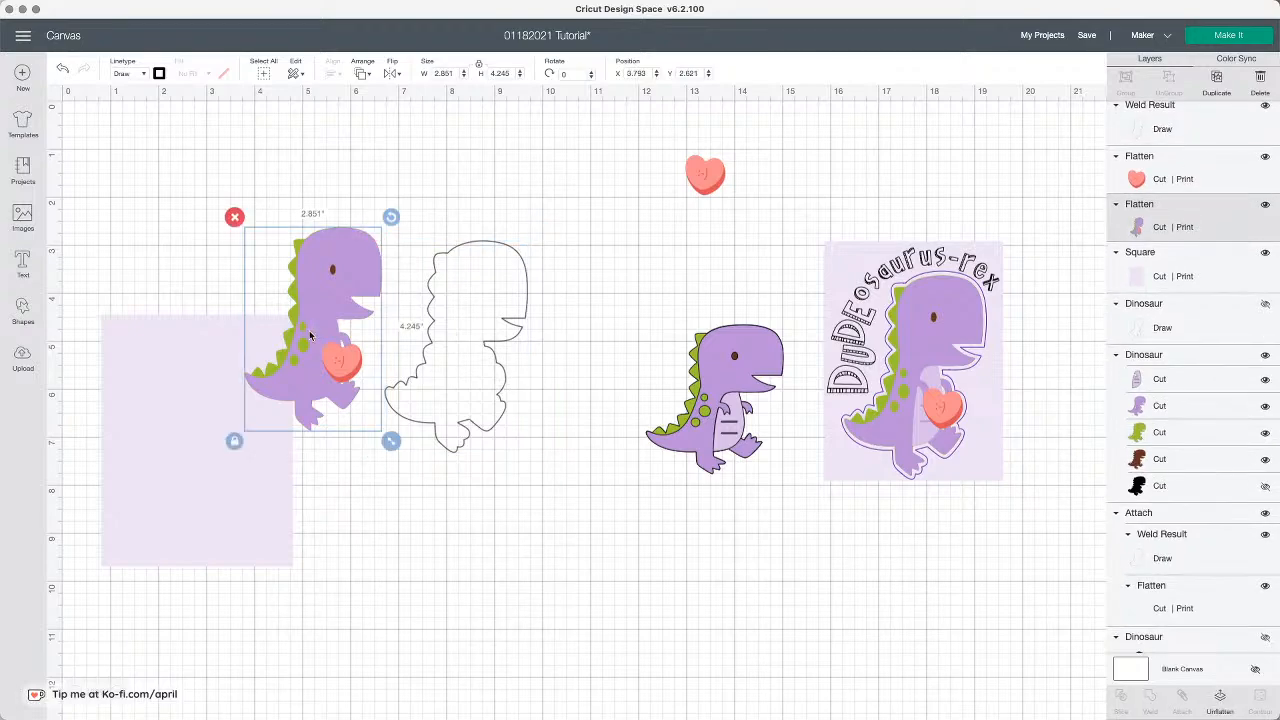
drag(131, 474, 389, 369)
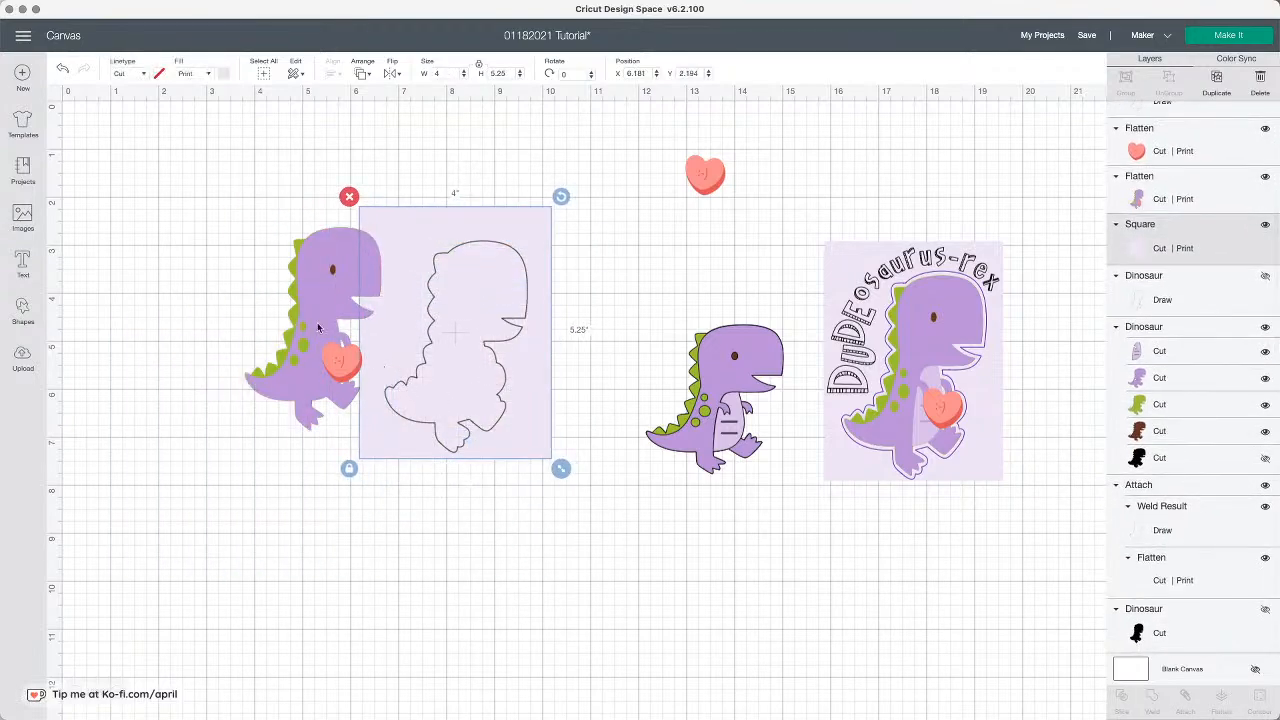
drag(443, 320, 616, 465)
drag(310, 312, 471, 341)
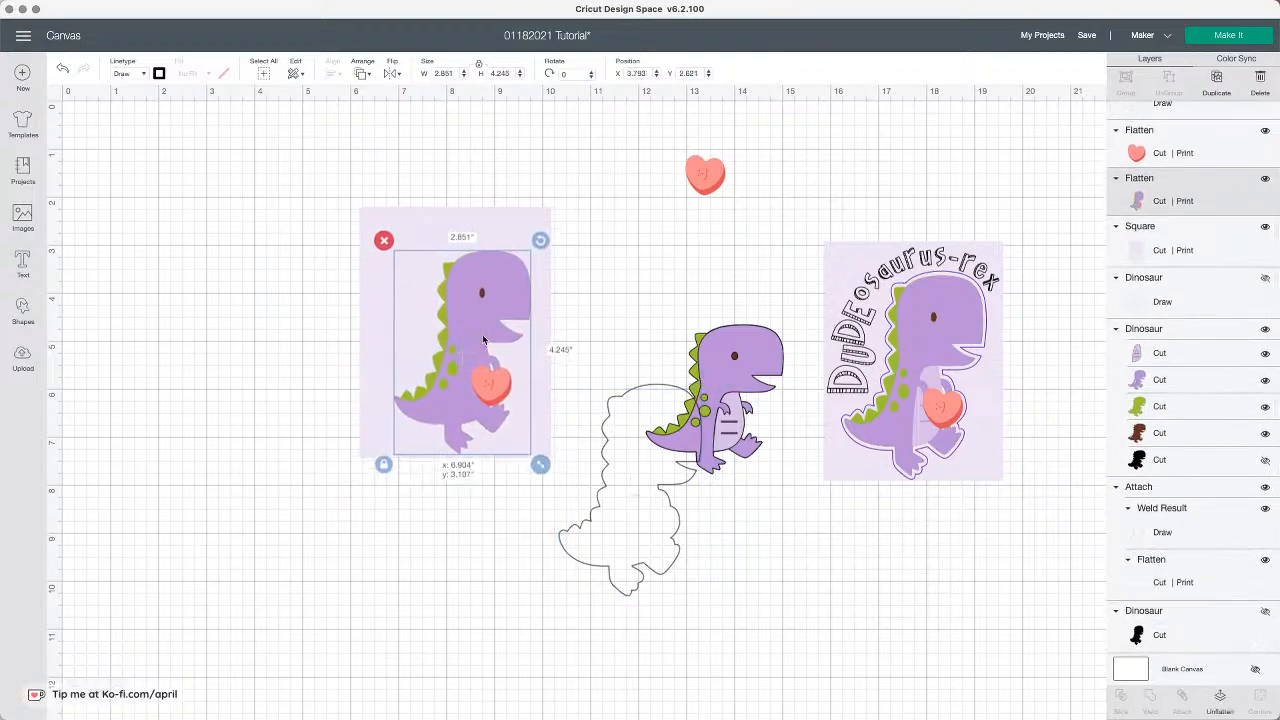
drag(597, 283, 440, 275)
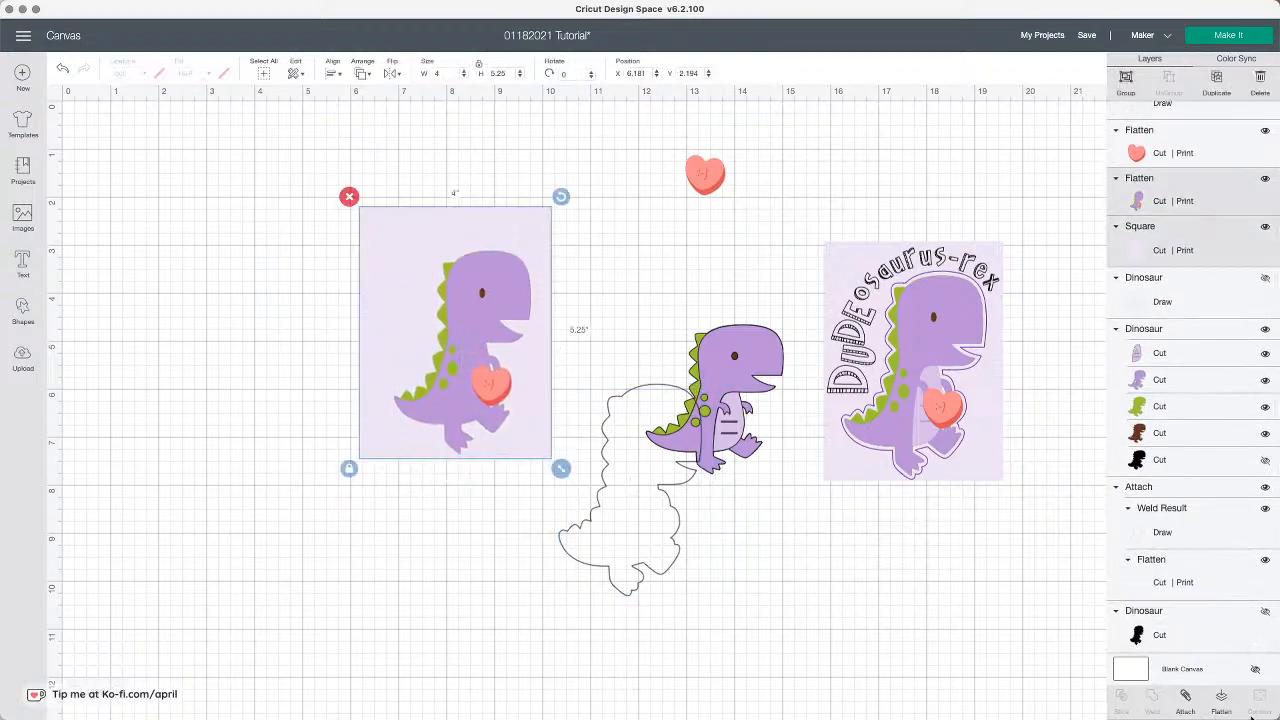
click(1221, 700)
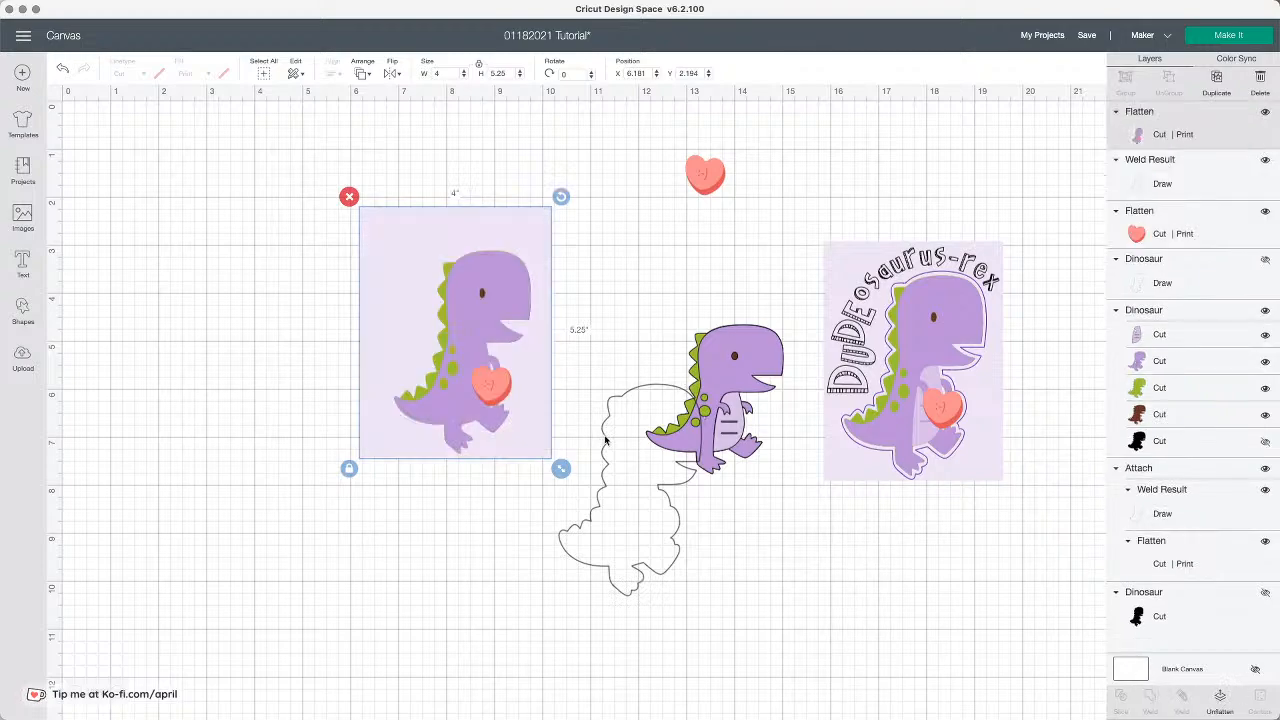
Step: Move the welded drawn outline onto the lavender card, bring it to the front, and align it around the dinosaur
drag(605, 440, 418, 296)
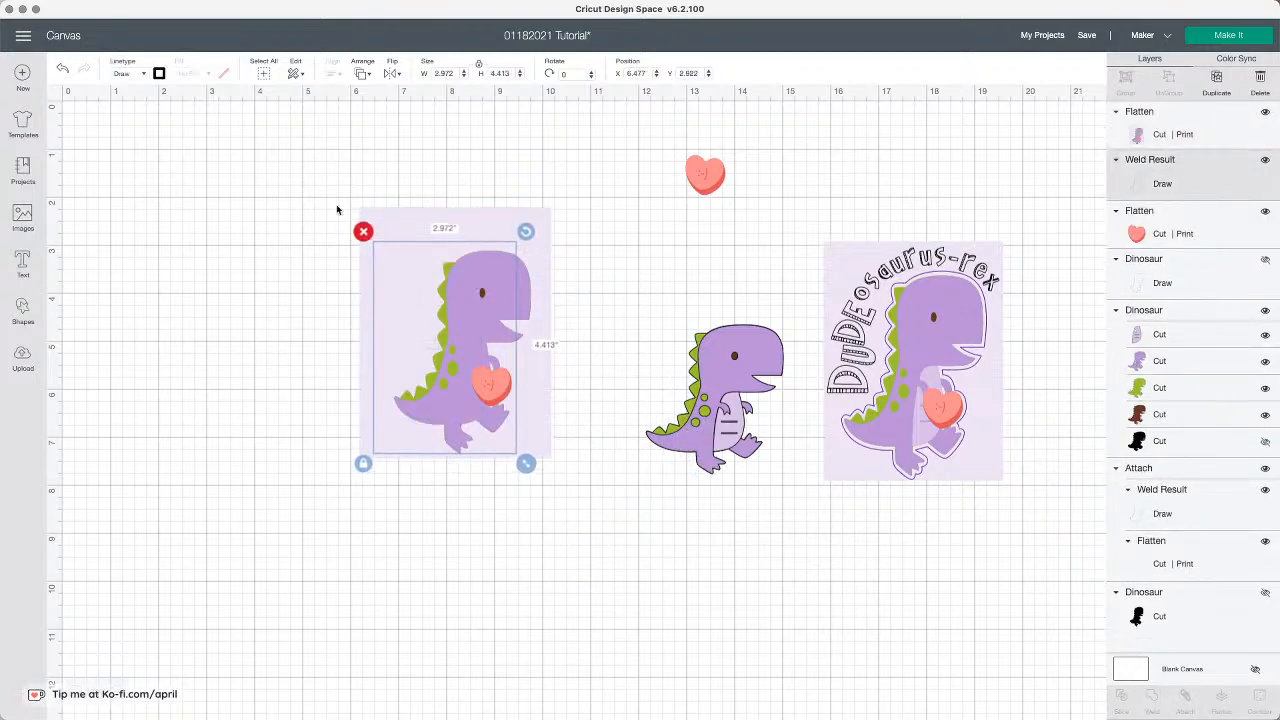
click(362, 76)
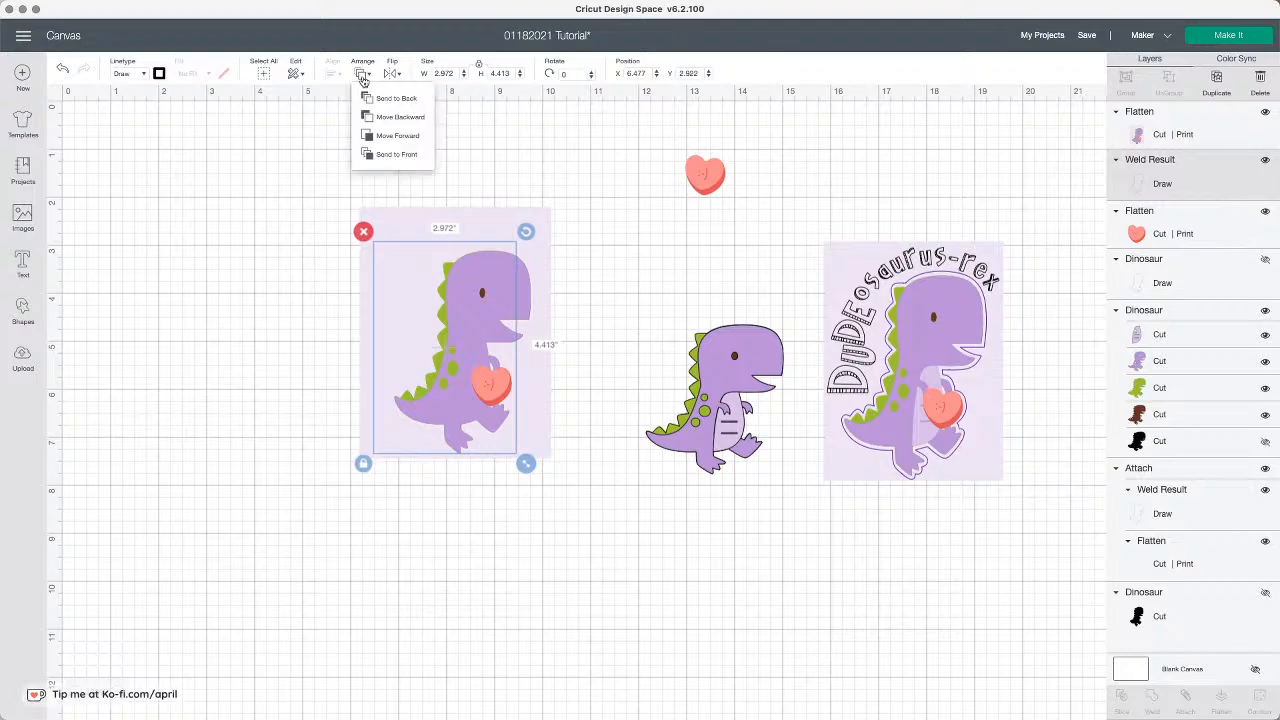
click(408, 155)
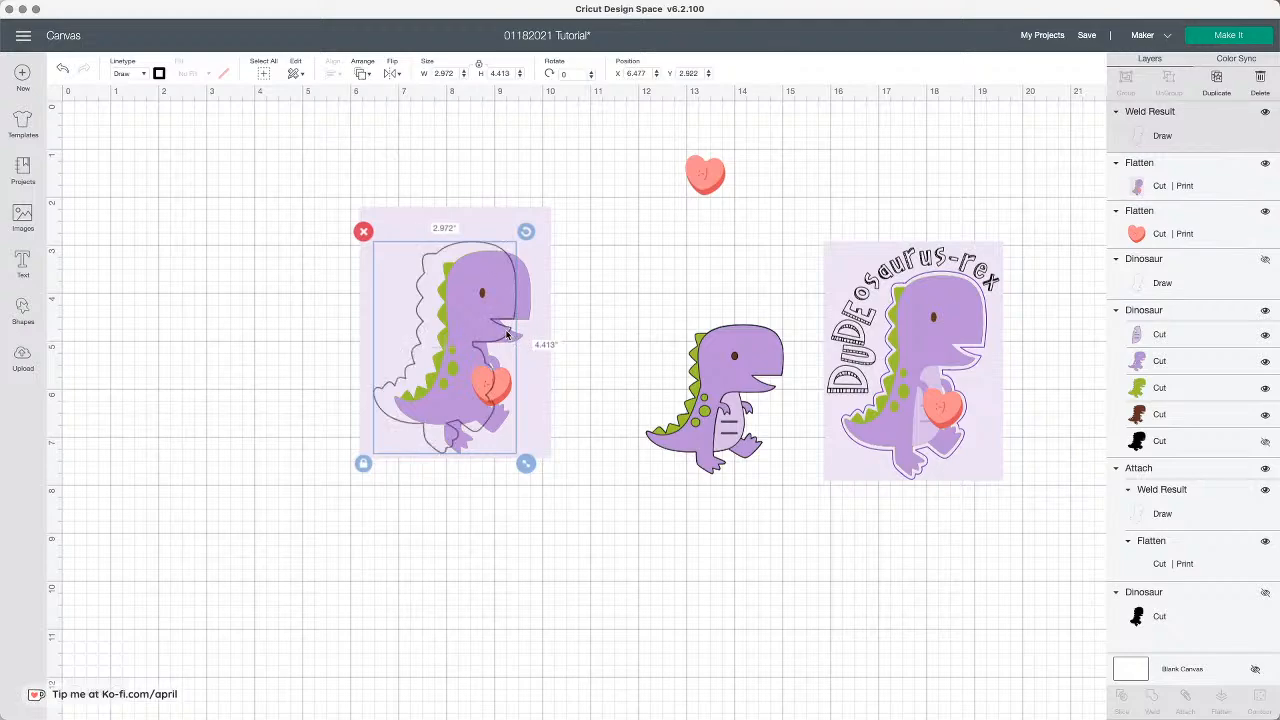
drag(520, 343, 525, 339)
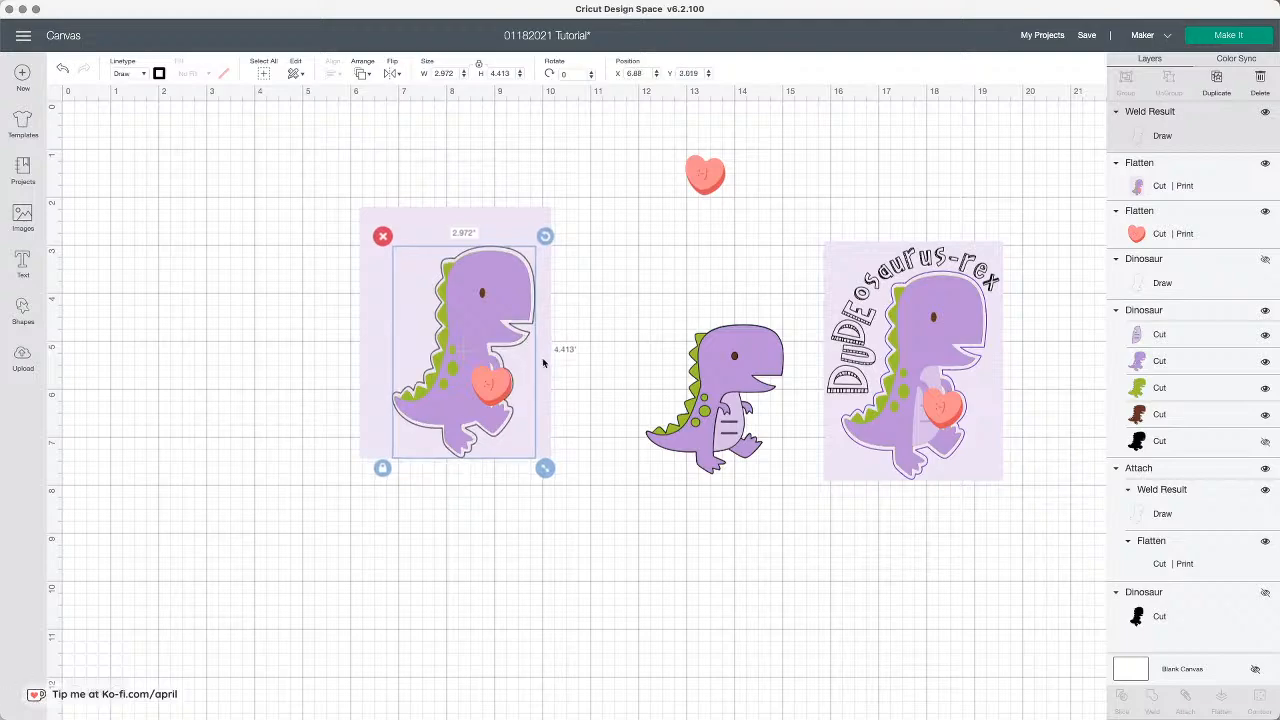
Step: Attach the drawn outline to the flattened dinosaur card and clear the selection
drag(574, 399, 466, 376)
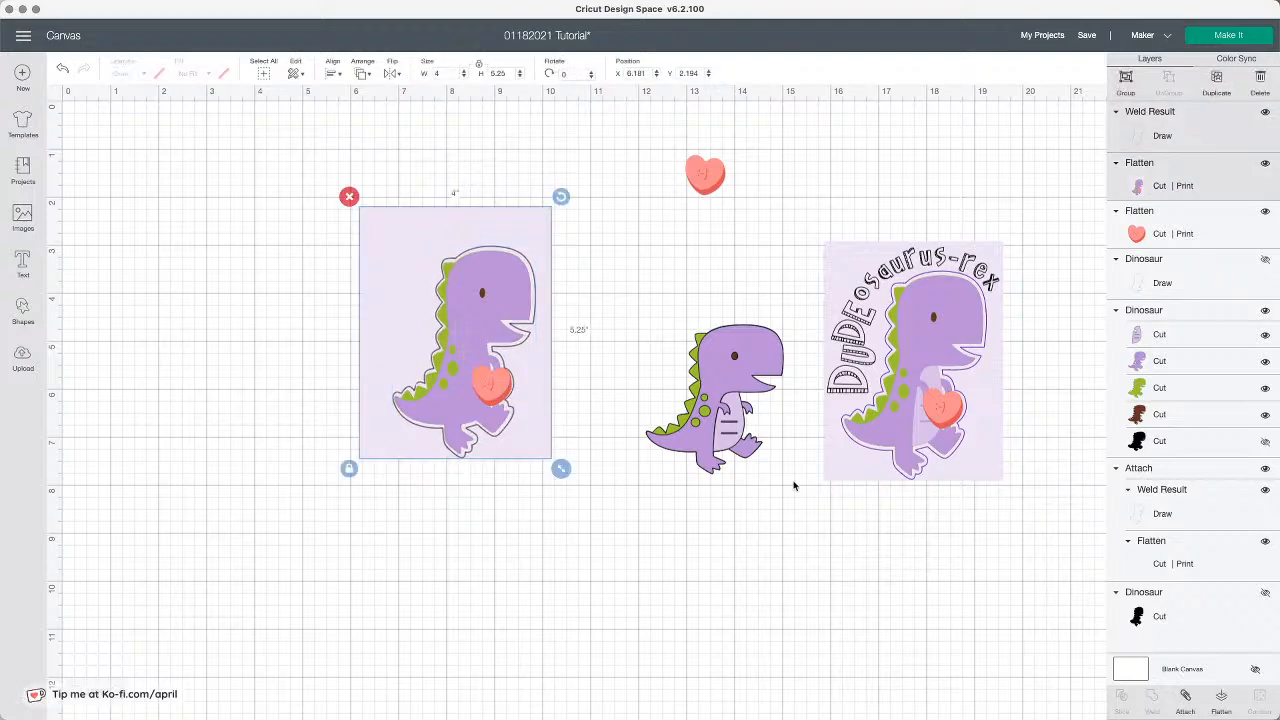
click(1185, 700)
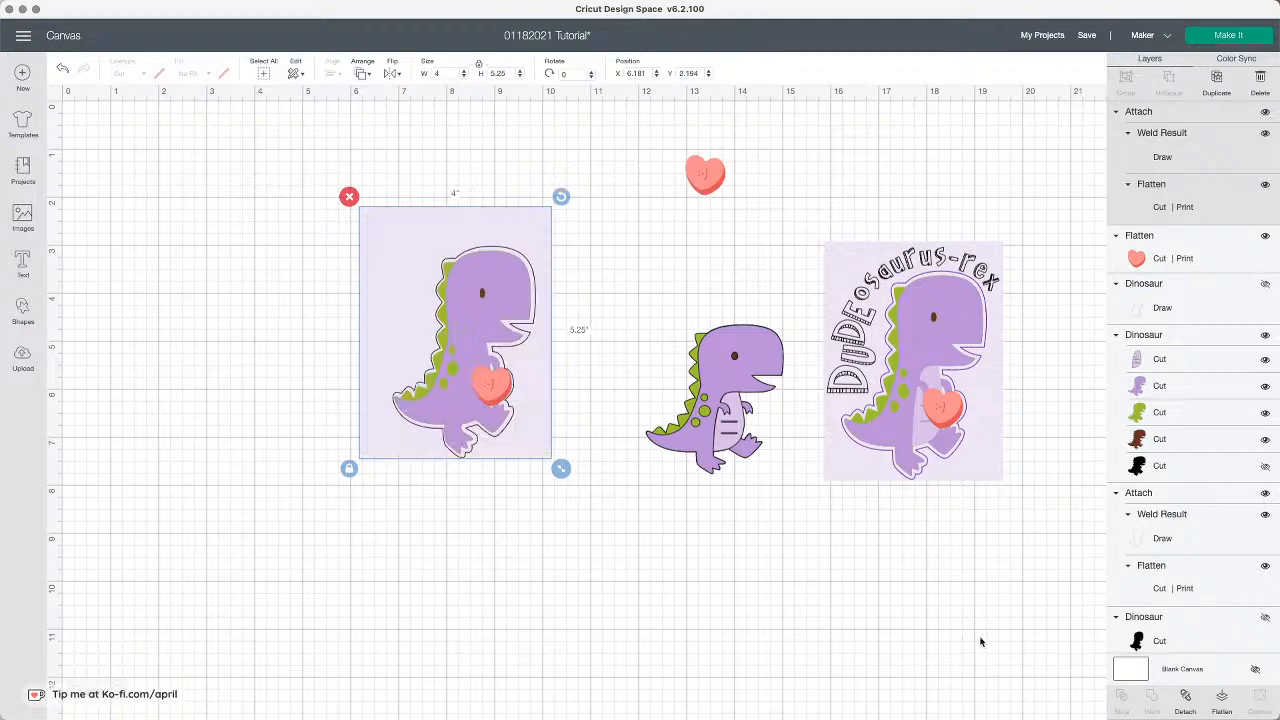
click(980, 641)
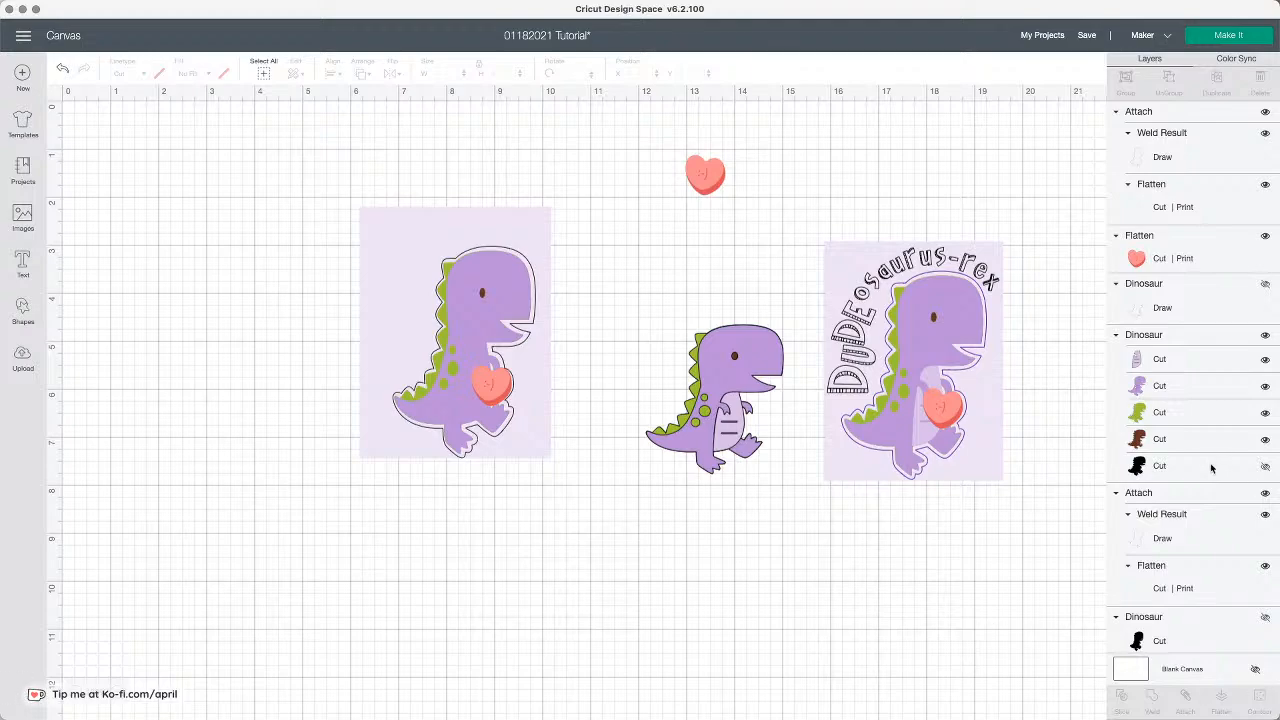
Step: Show the black silhouette layer of the small spare dinosaur and center the dinosaur between the two cards
click(1263, 467)
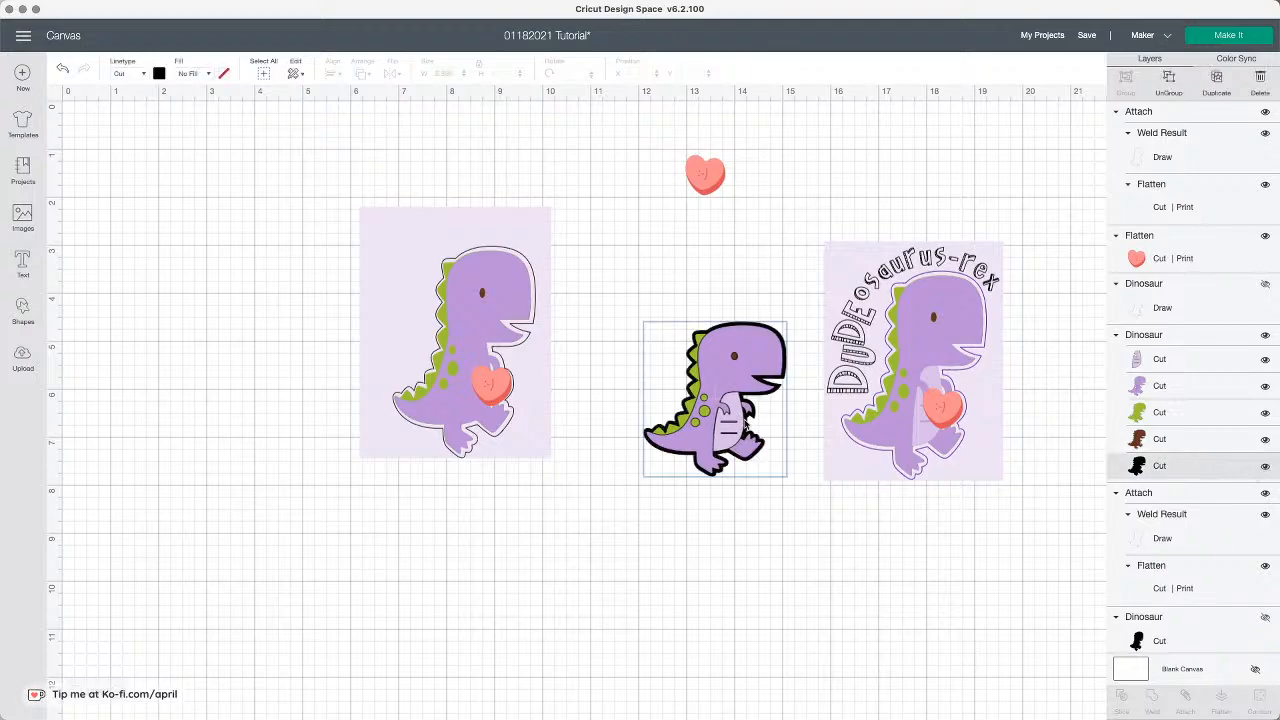
drag(749, 426, 726, 394)
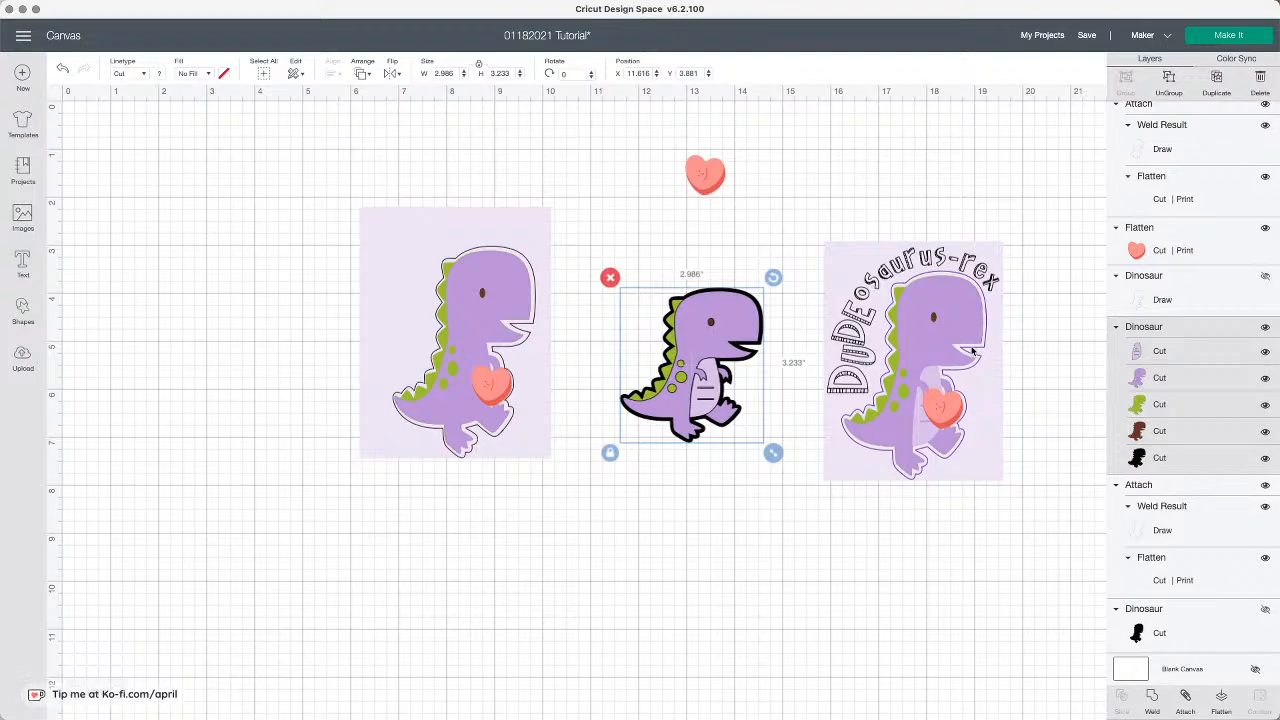
click(502, 387)
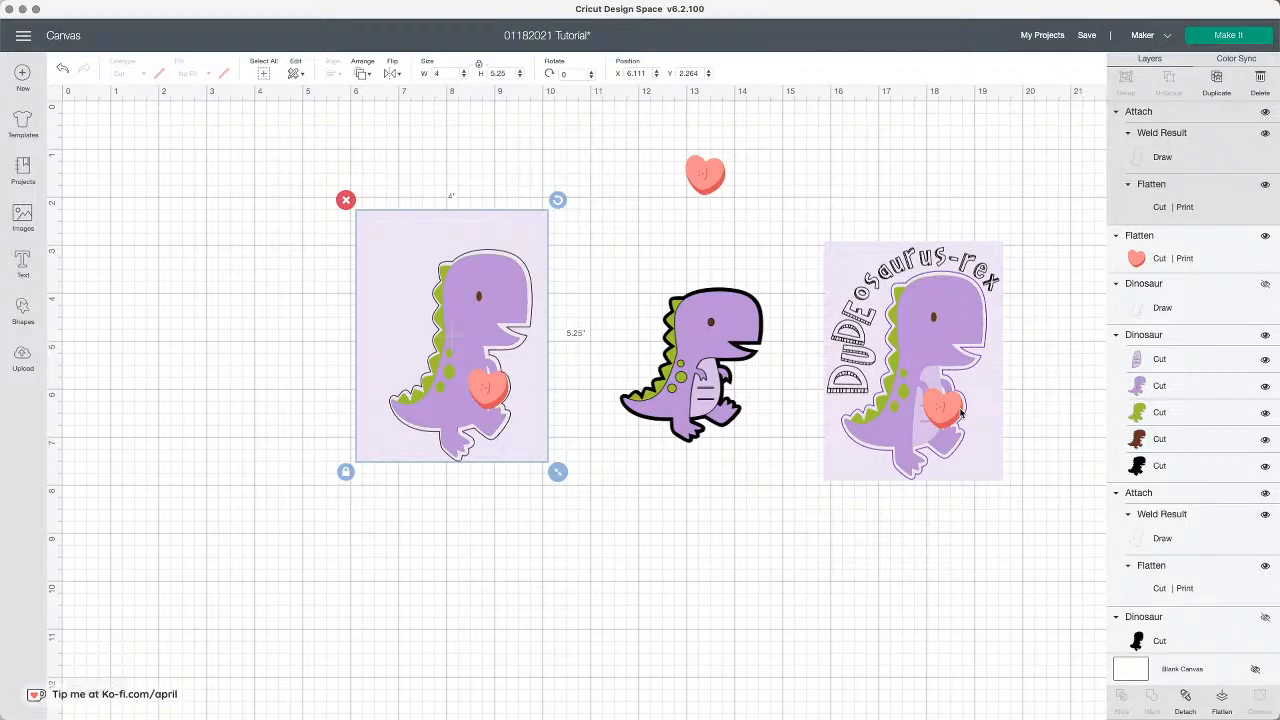
scroll(876, 350, right, 1)
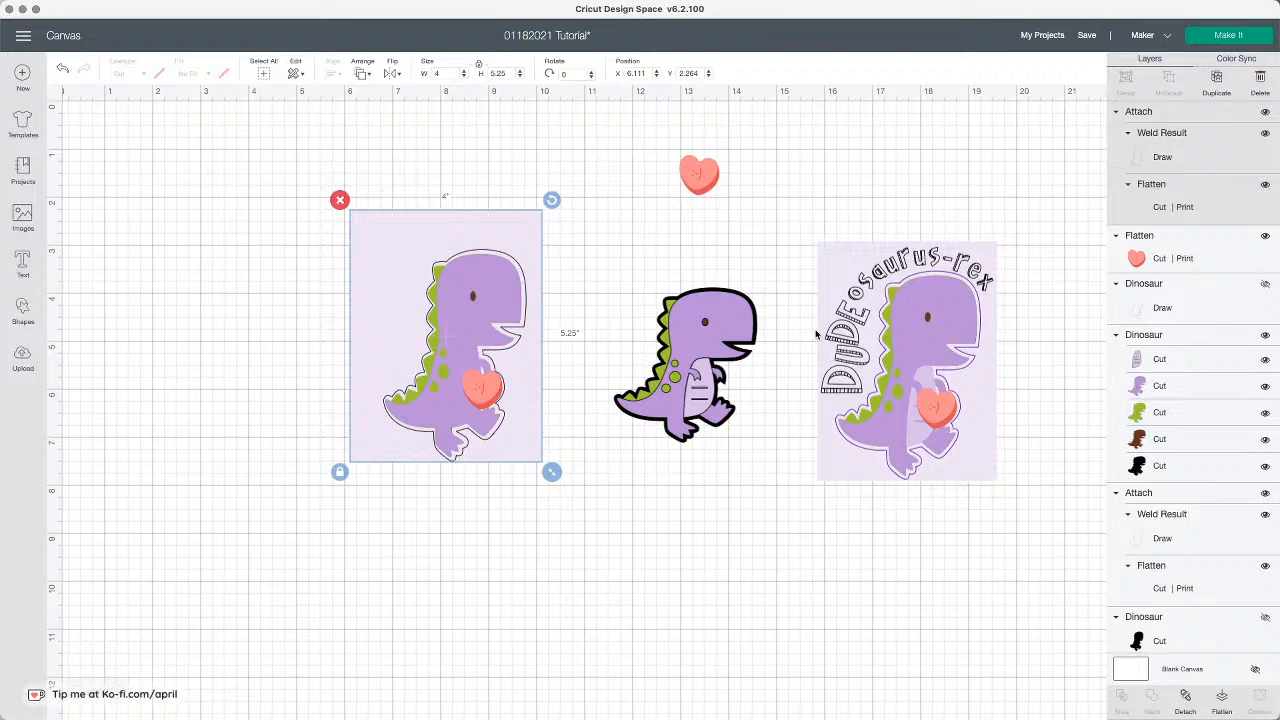
scroll(816, 332, down, 1)
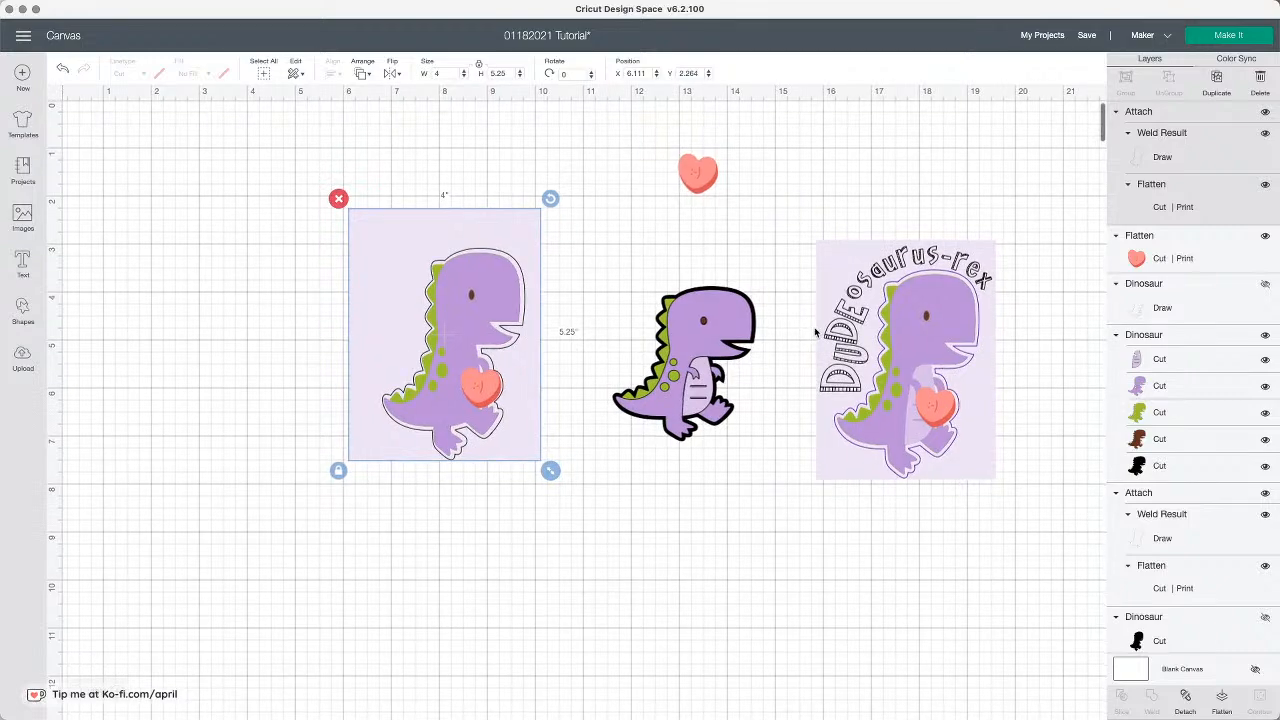
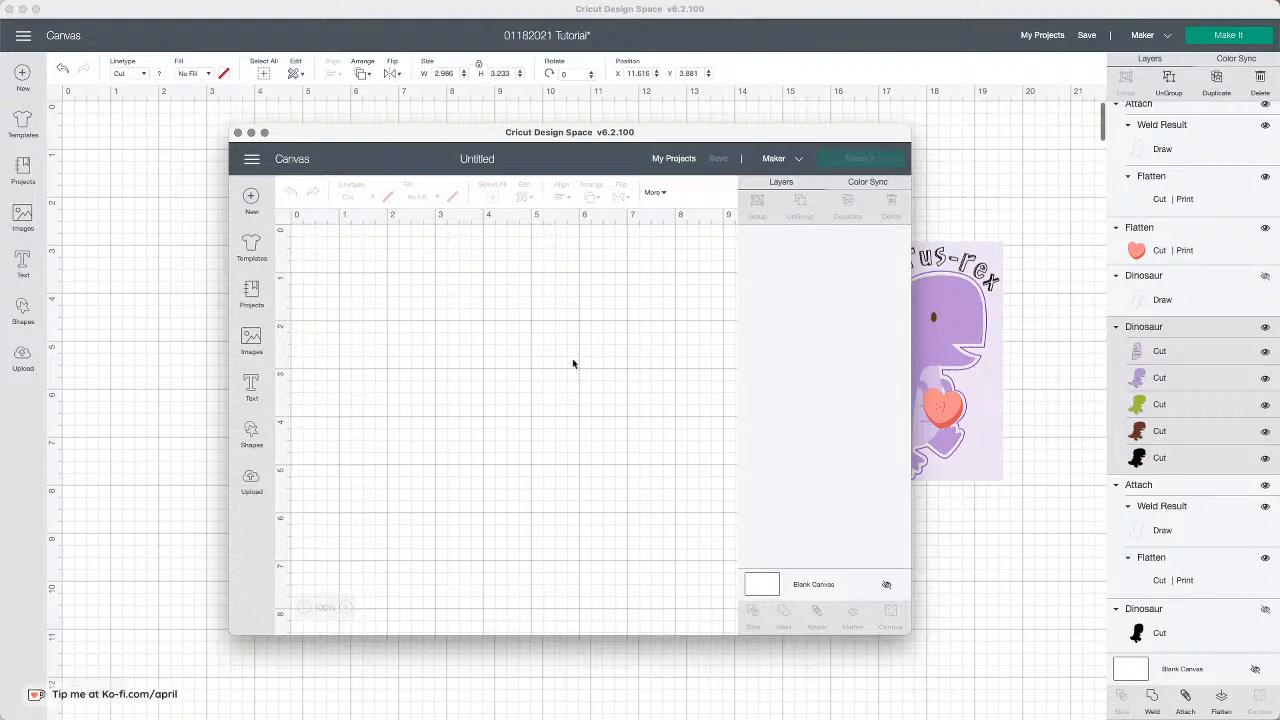
Step: Minimize the blank Untitled window and save the 01182021 Tutorial project
click(250, 132)
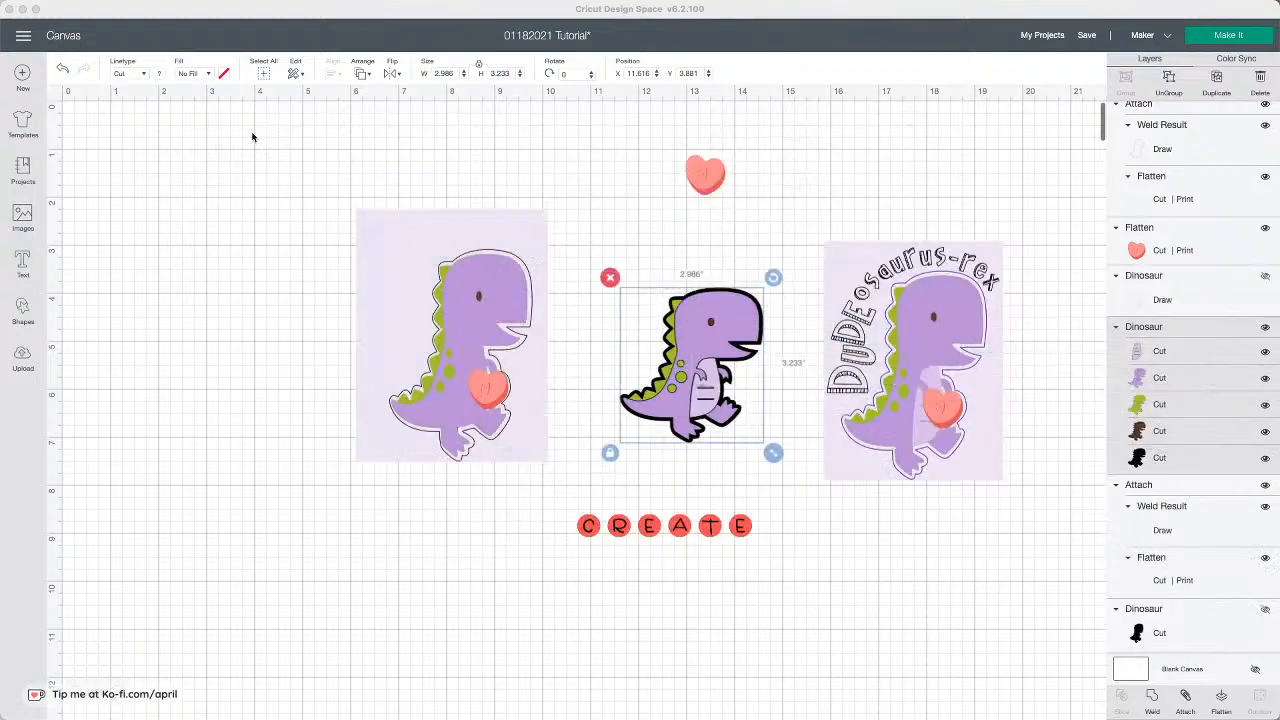
click(585, 162)
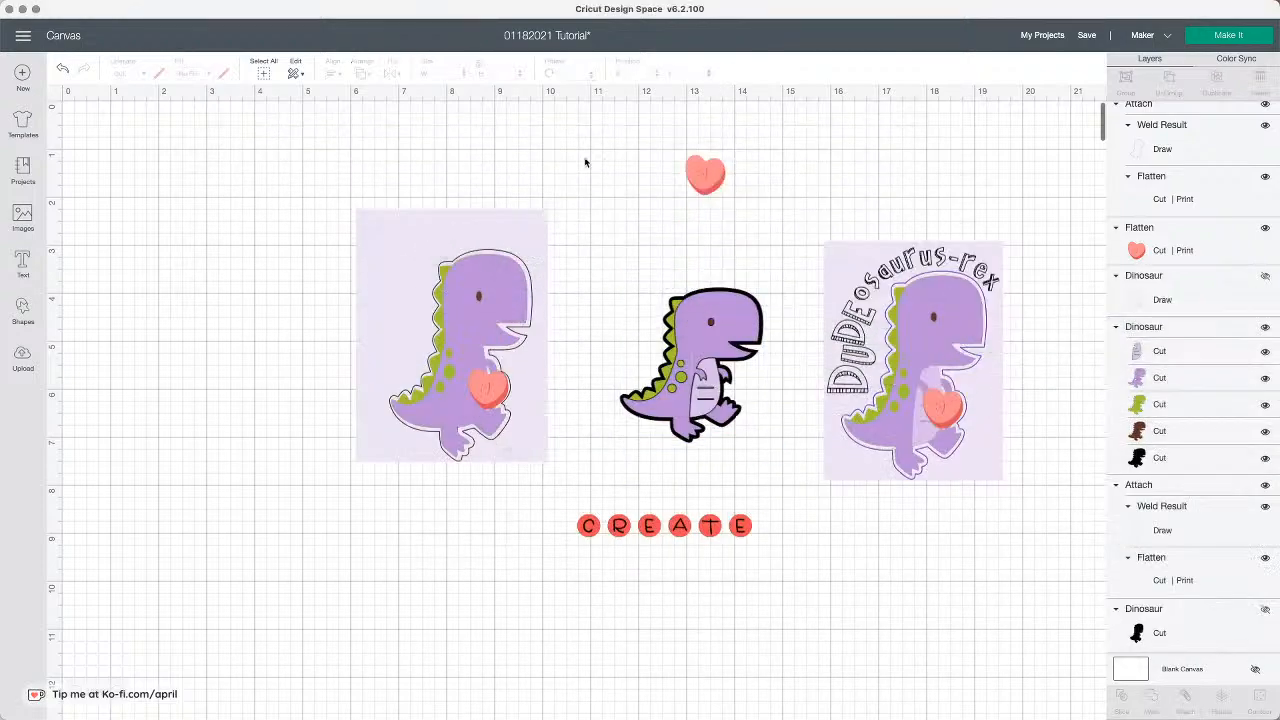
click(1087, 36)
click(1094, 55)
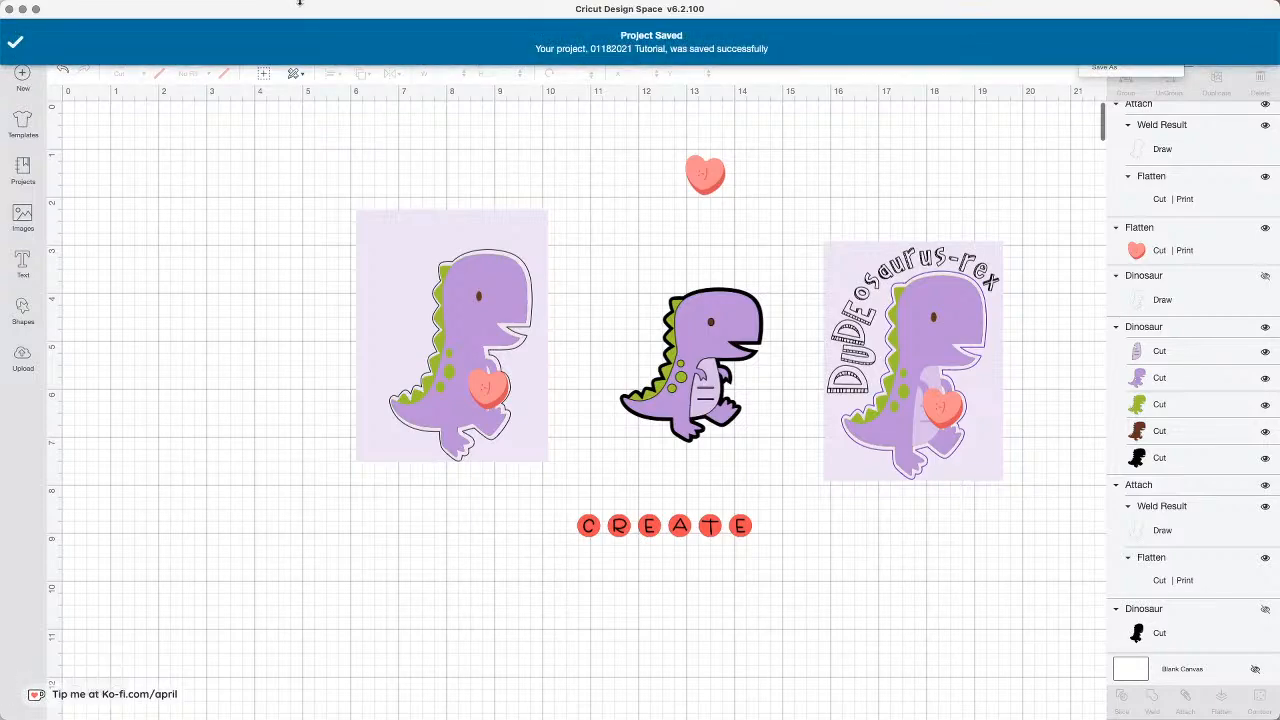
Step: Change the canvas style to New in the settings of the 01182021 Tutorial window
click(20, 40)
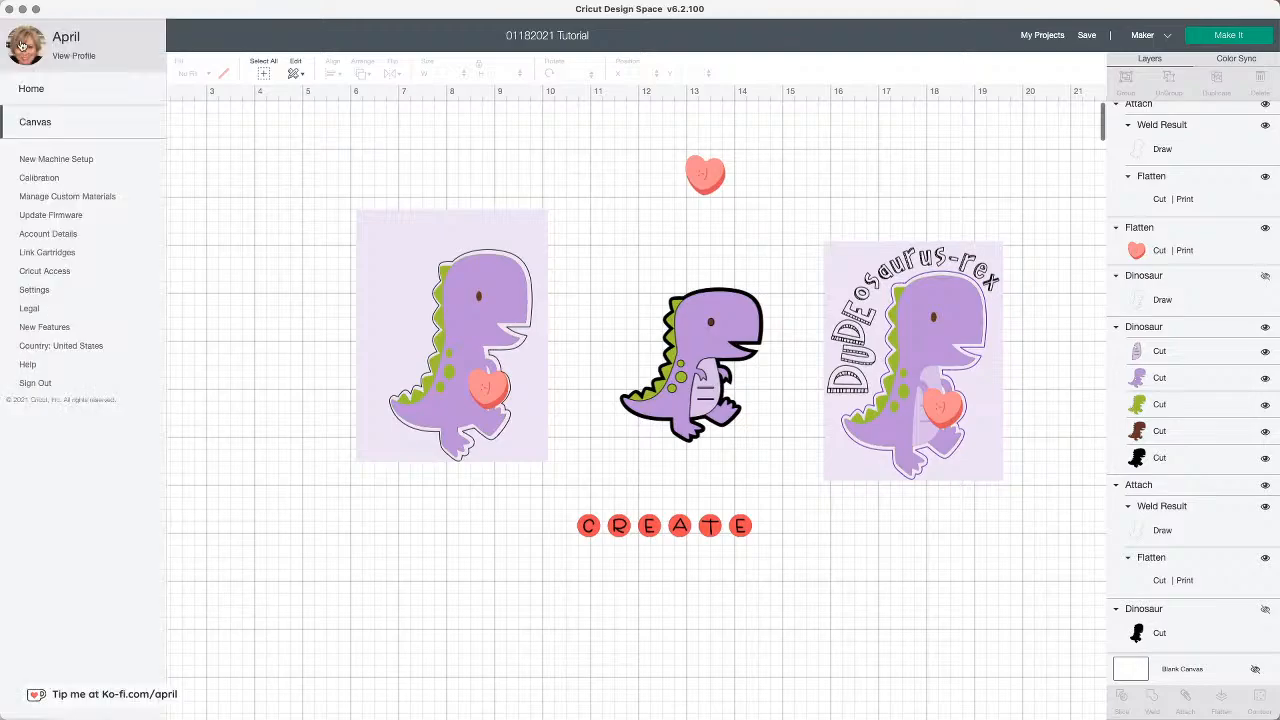
click(50, 292)
click(552, 430)
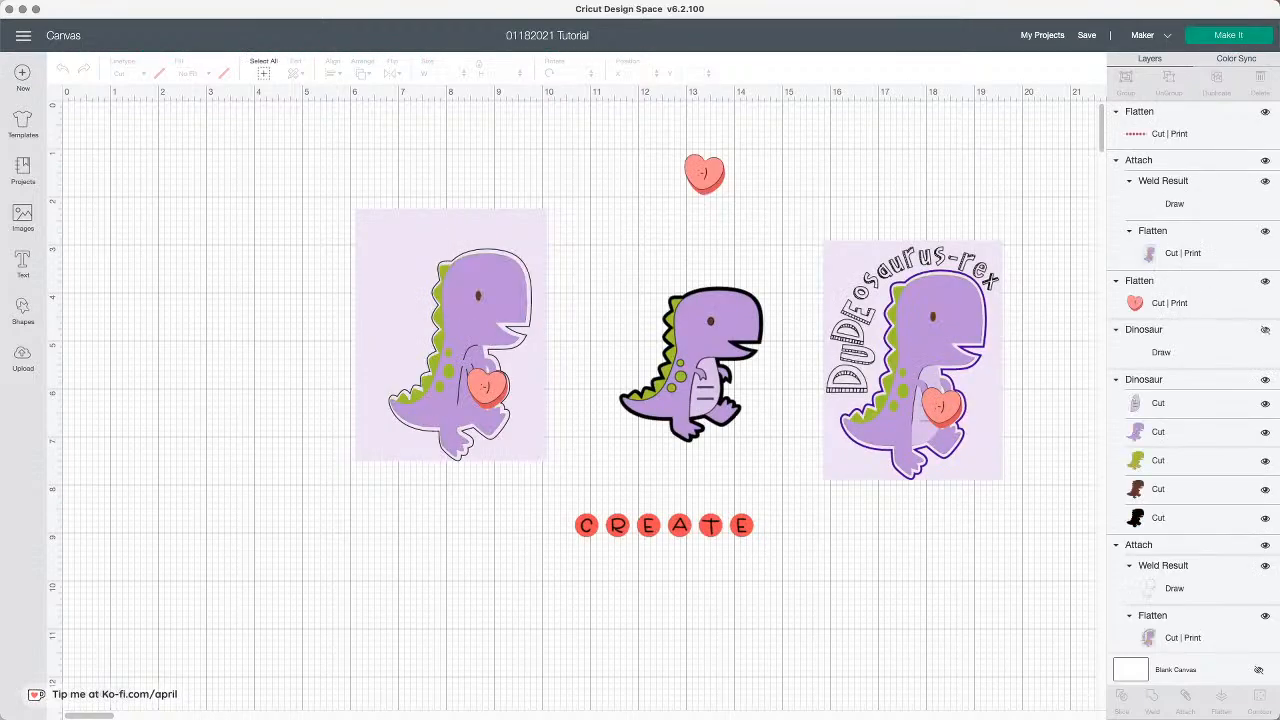
Step: Switch between the tutorial and Untitled windows and examine the edit commands offered on the card and the empty canvas
click(1277, 382)
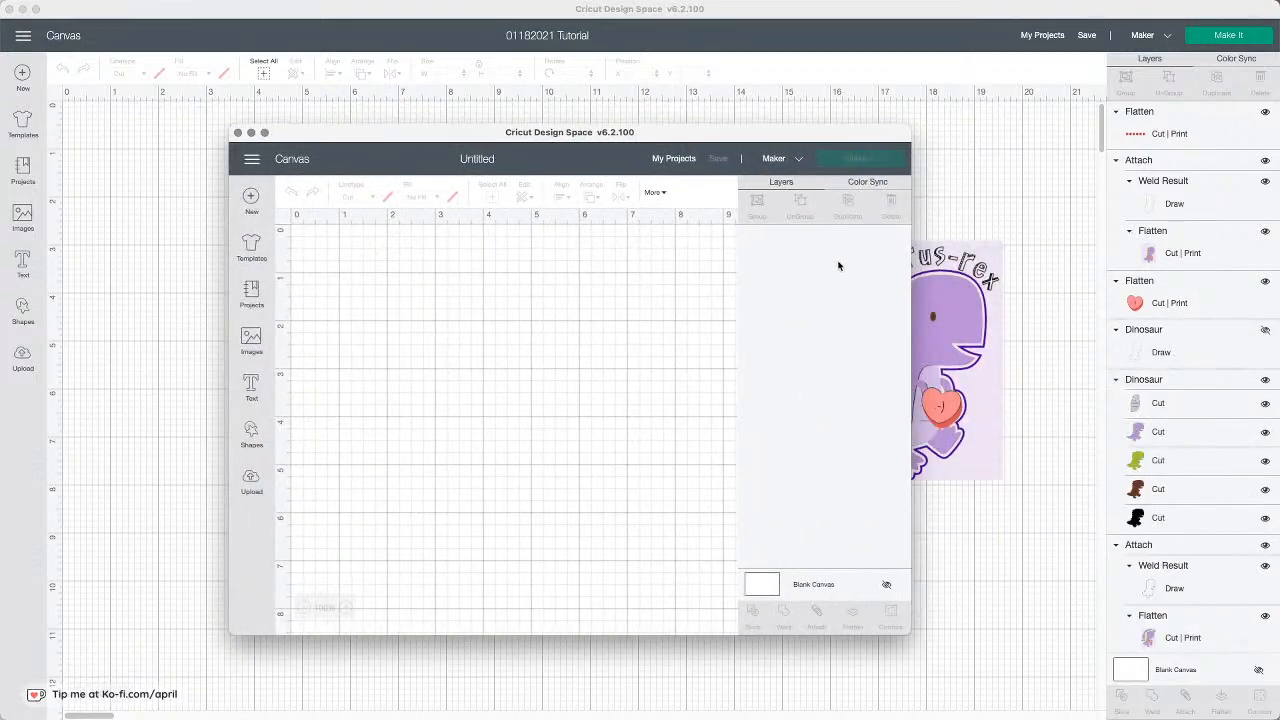
right_click(990, 322)
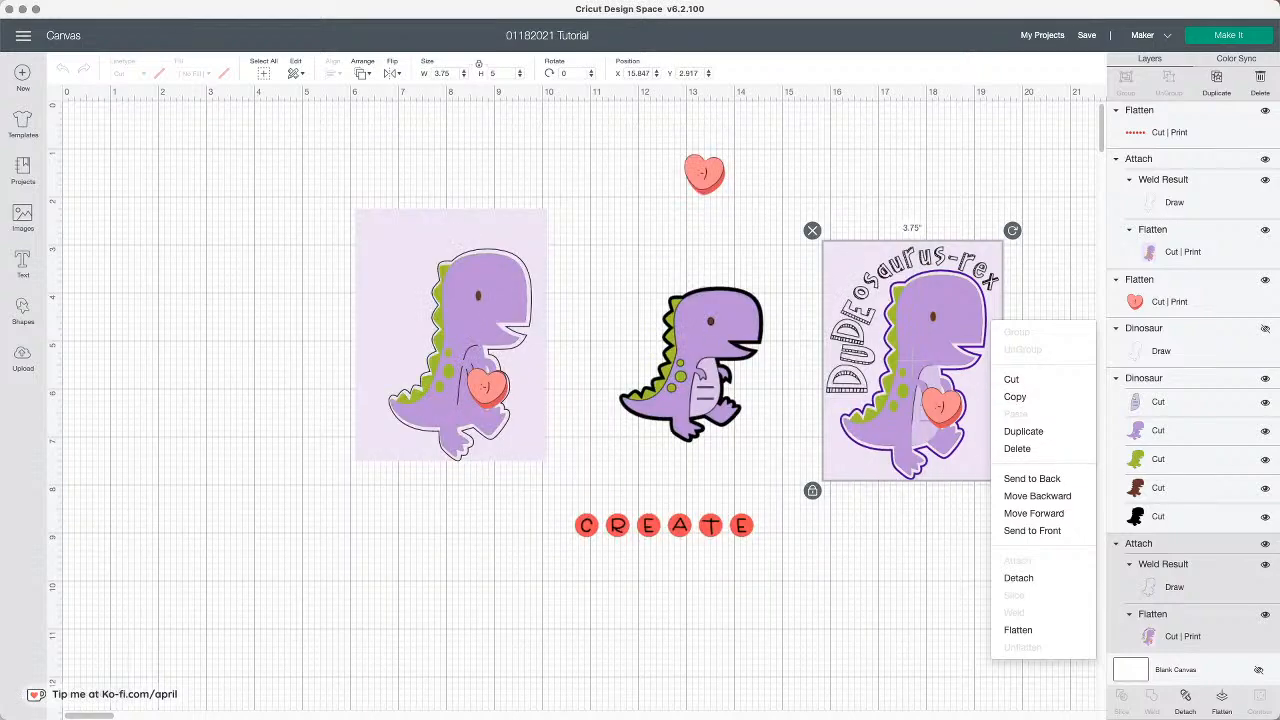
key(super+grave)
right_click(577, 364)
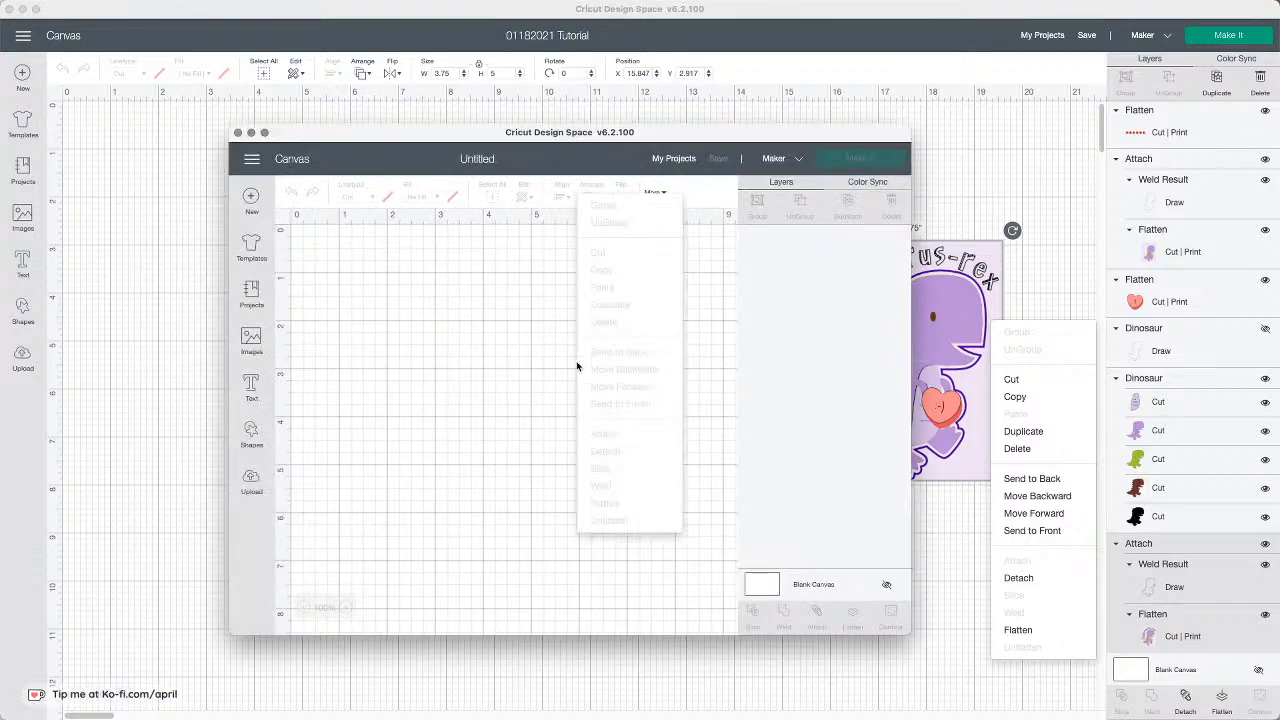
click(250, 133)
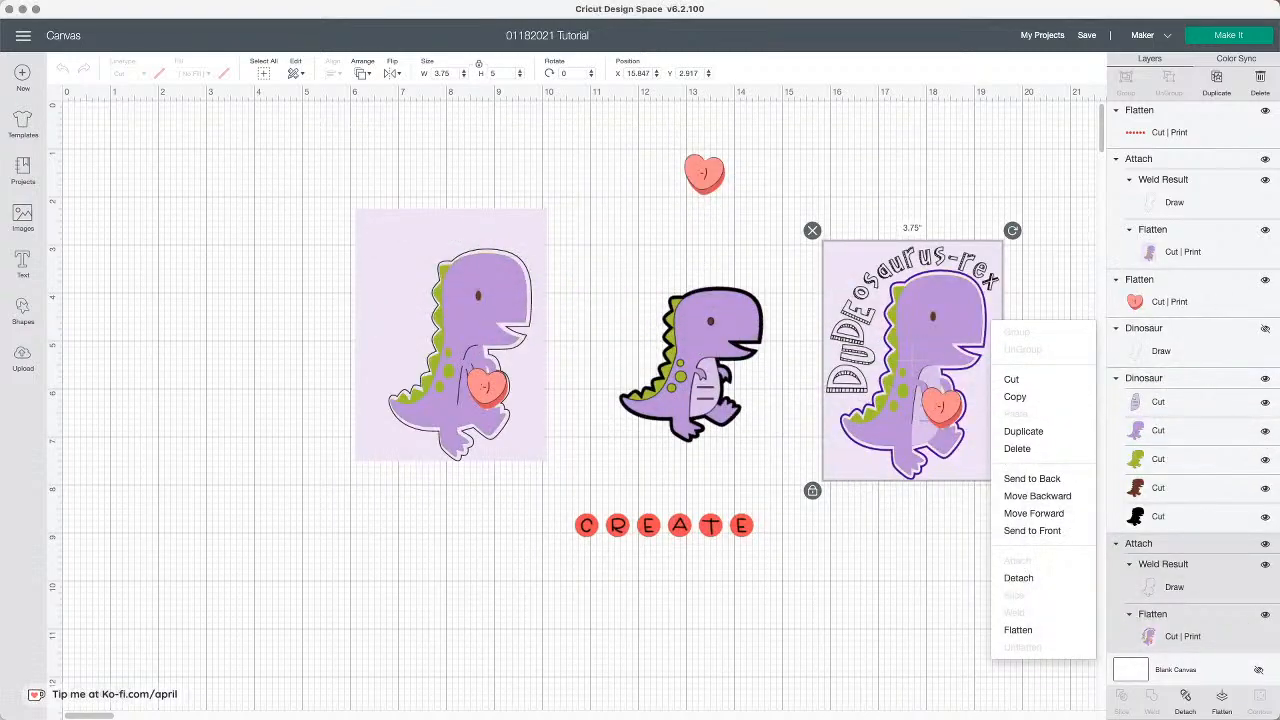
click(1277, 640)
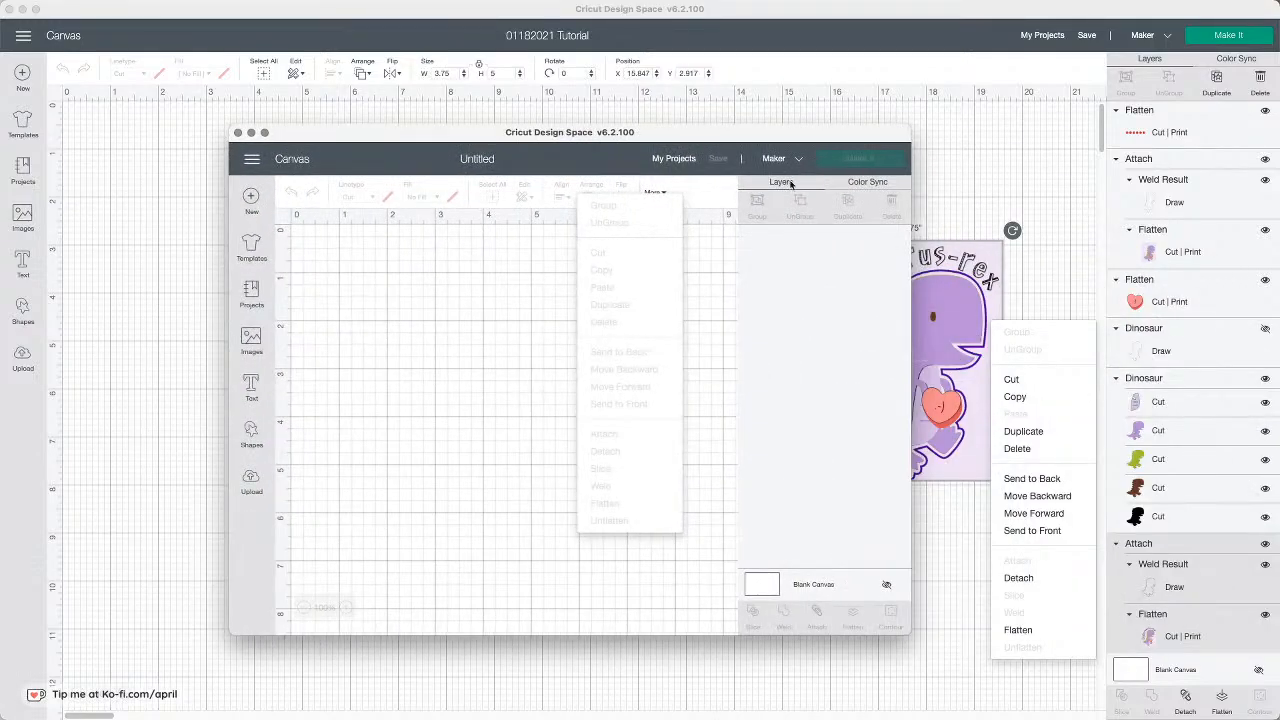
Step: Shift the Untitled window aside, set its canvas style to New, and check the edit commands on its empty canvas
drag(694, 140, 623, 136)
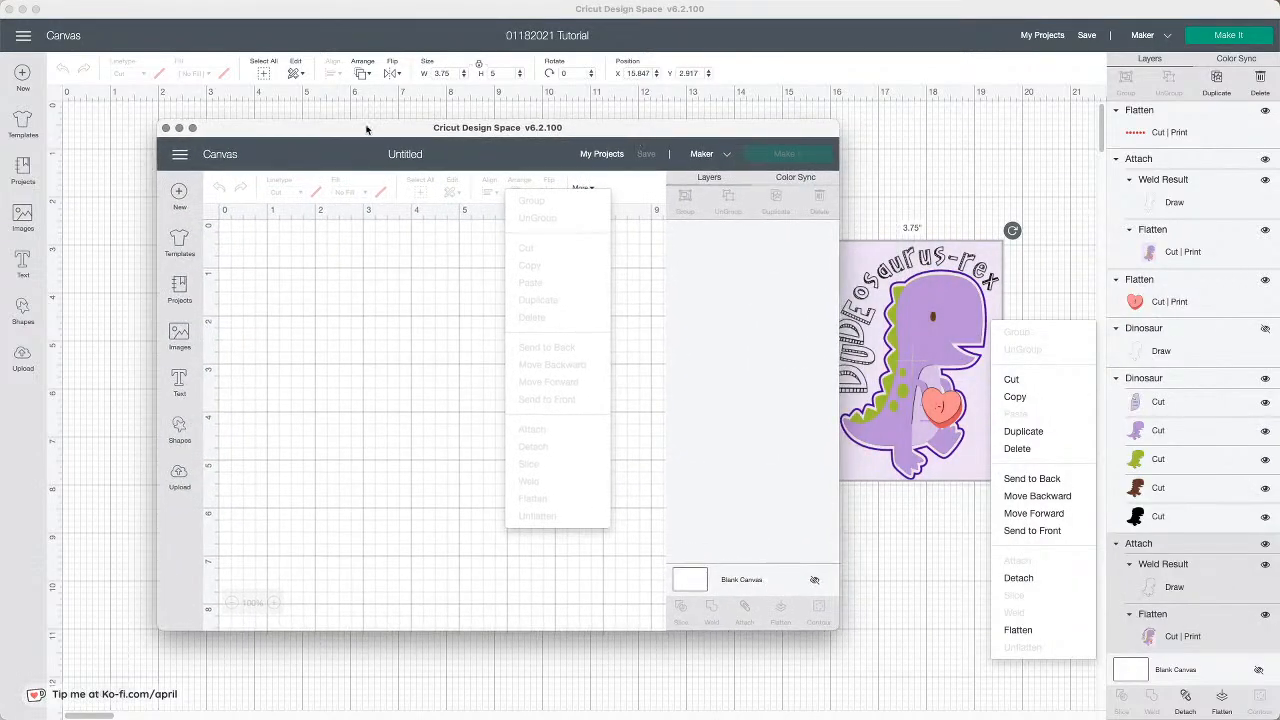
click(179, 154)
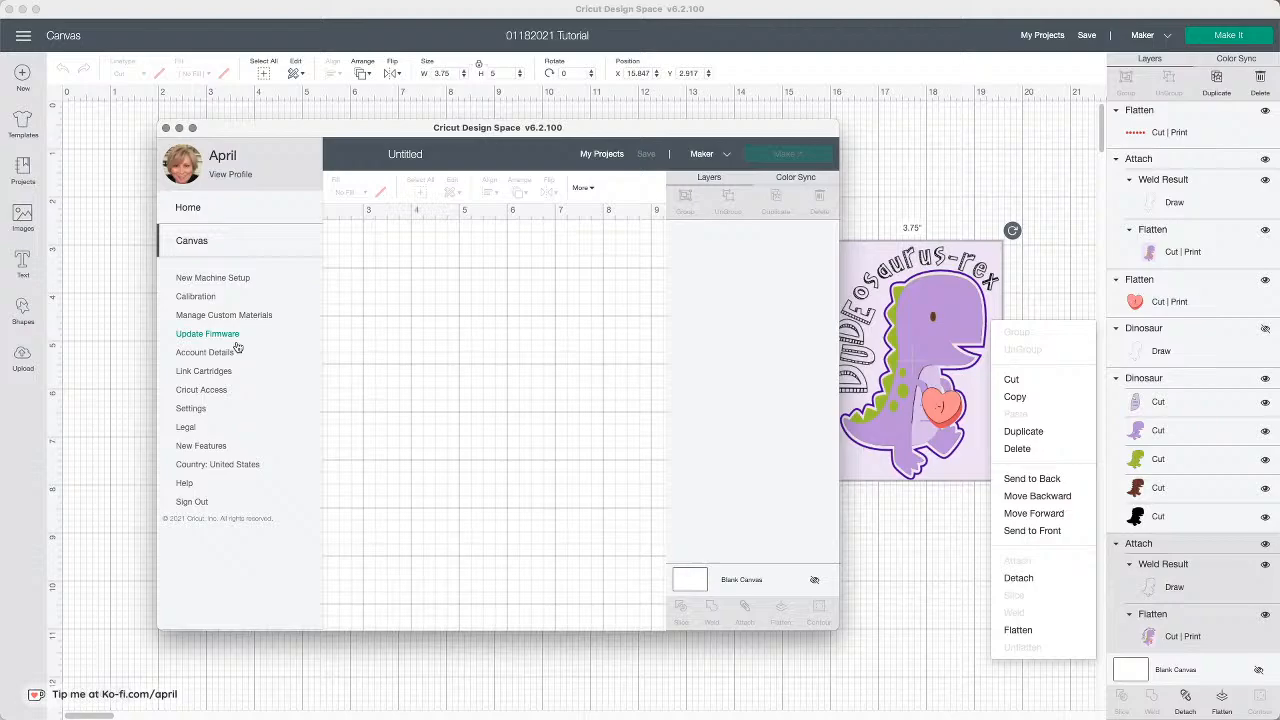
click(215, 415)
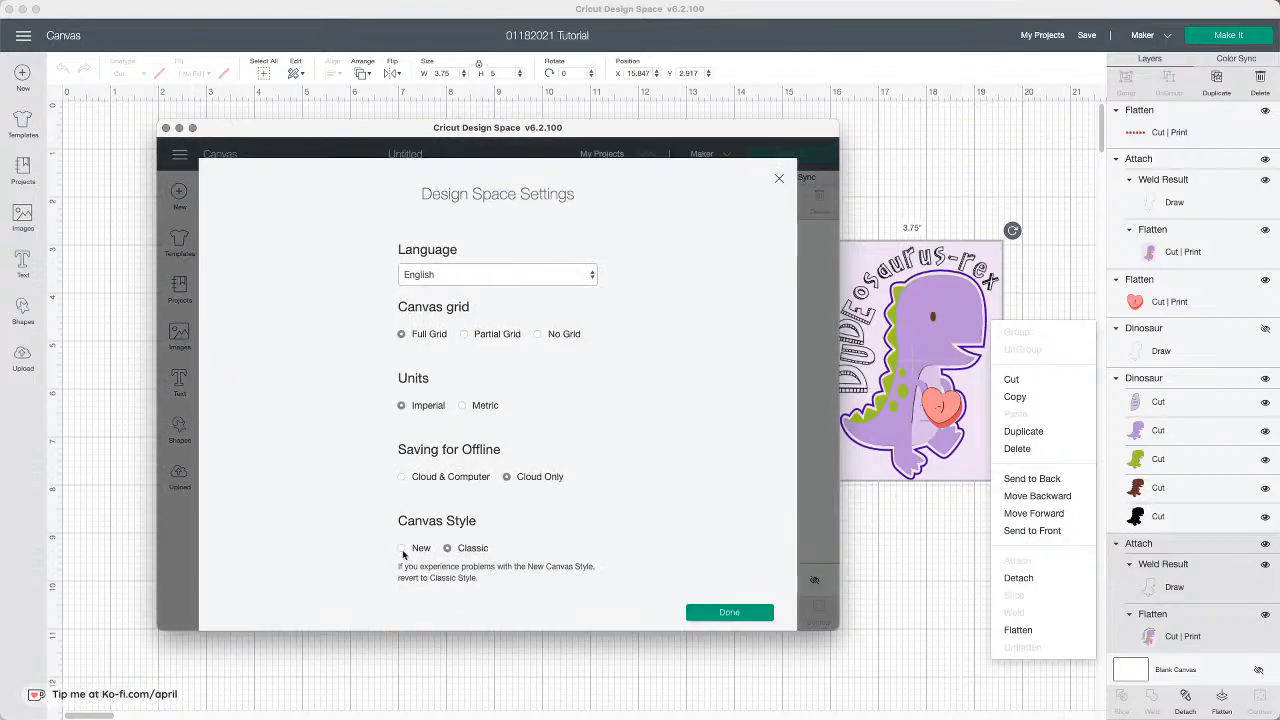
click(738, 613)
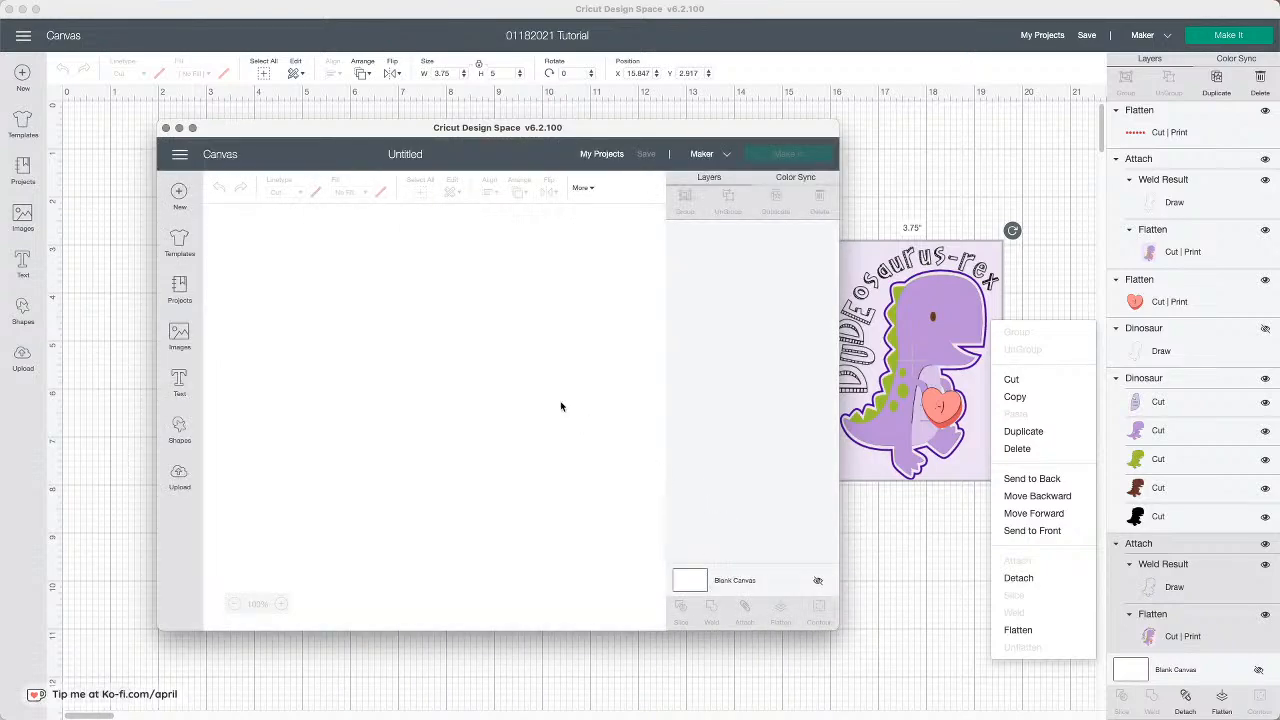
right_click(412, 334)
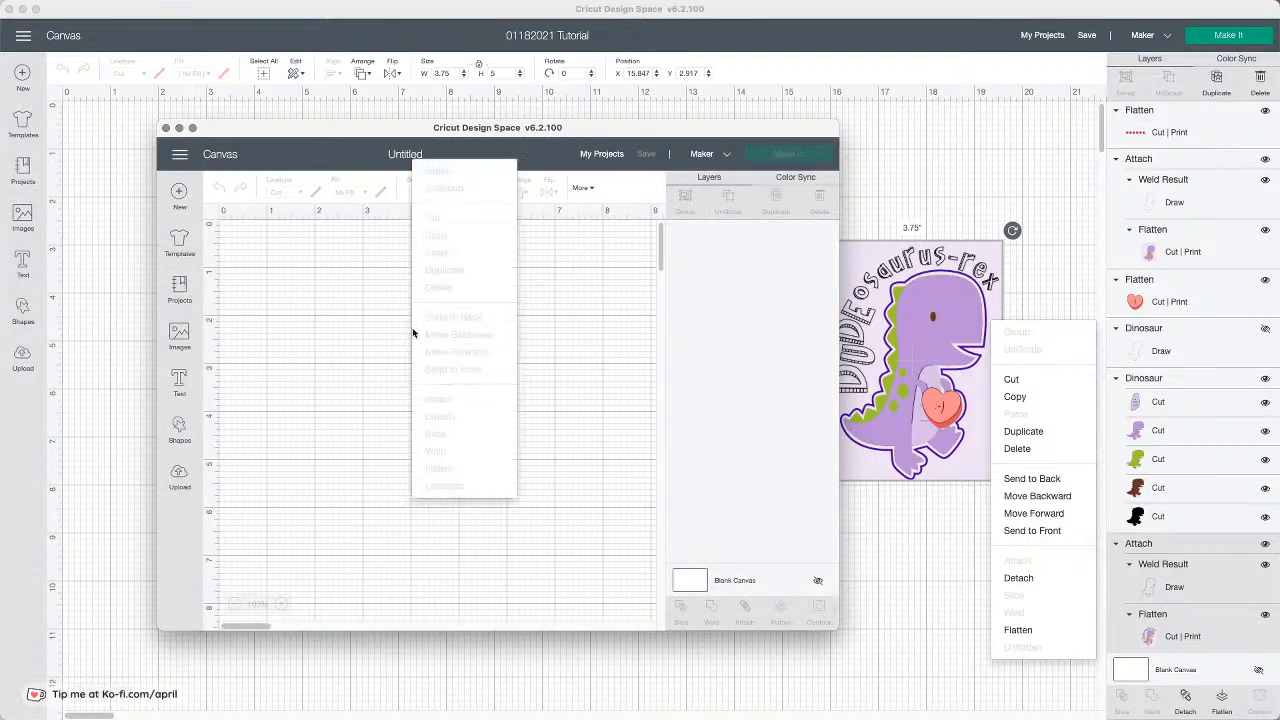
click(566, 437)
Step: Copy the DUDEosaurus-rex card, paste it into the Untitled project, and close that window without saving
click(922, 425)
right_click(922, 425)
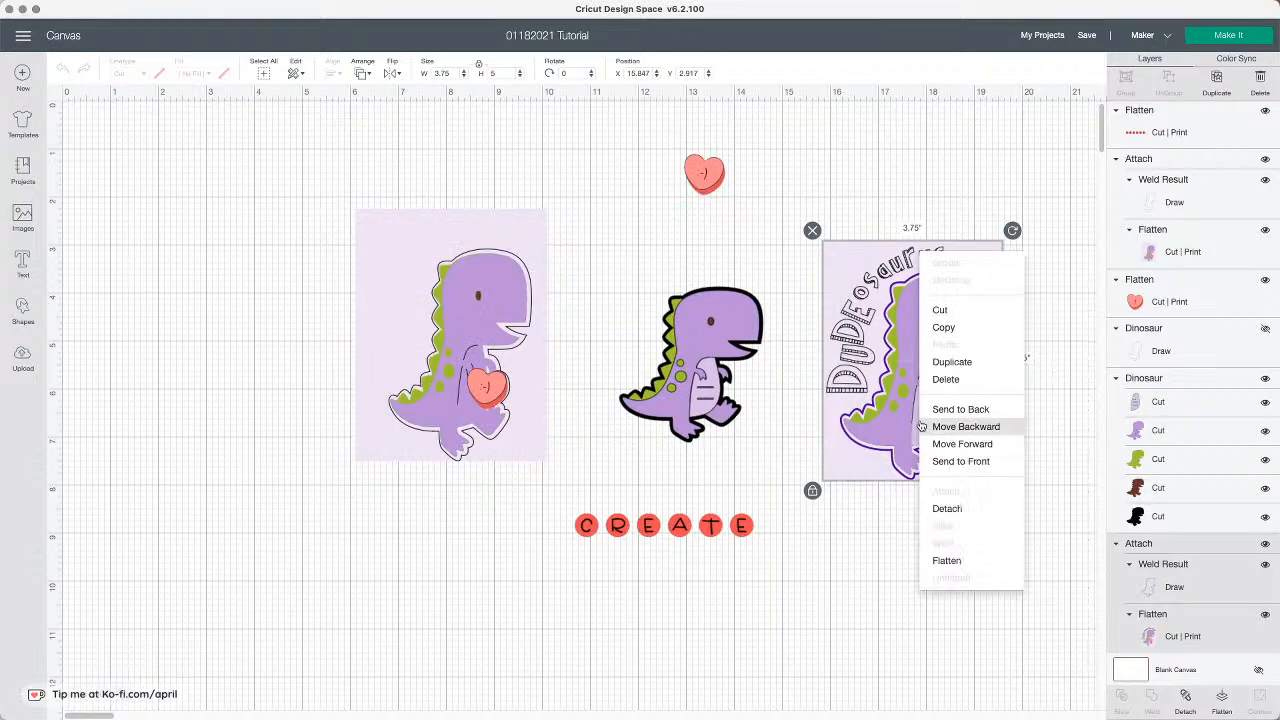
click(960, 328)
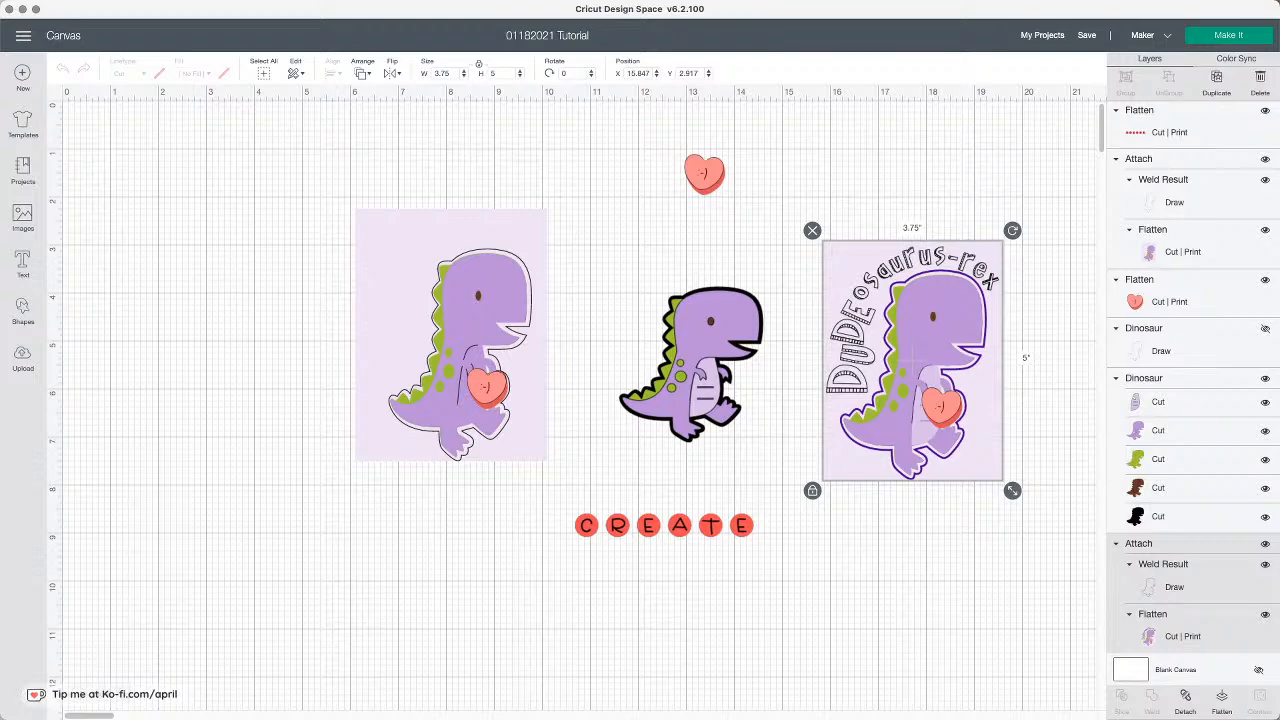
key(super+grave)
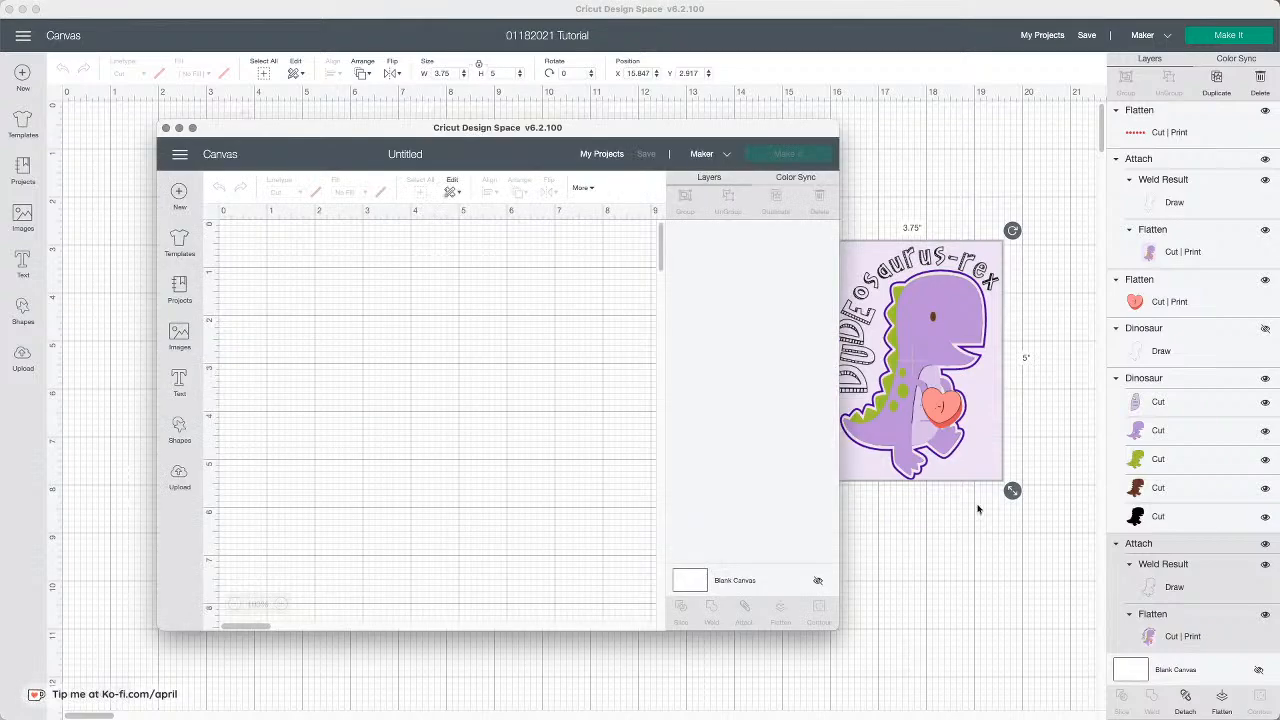
right_click(431, 305)
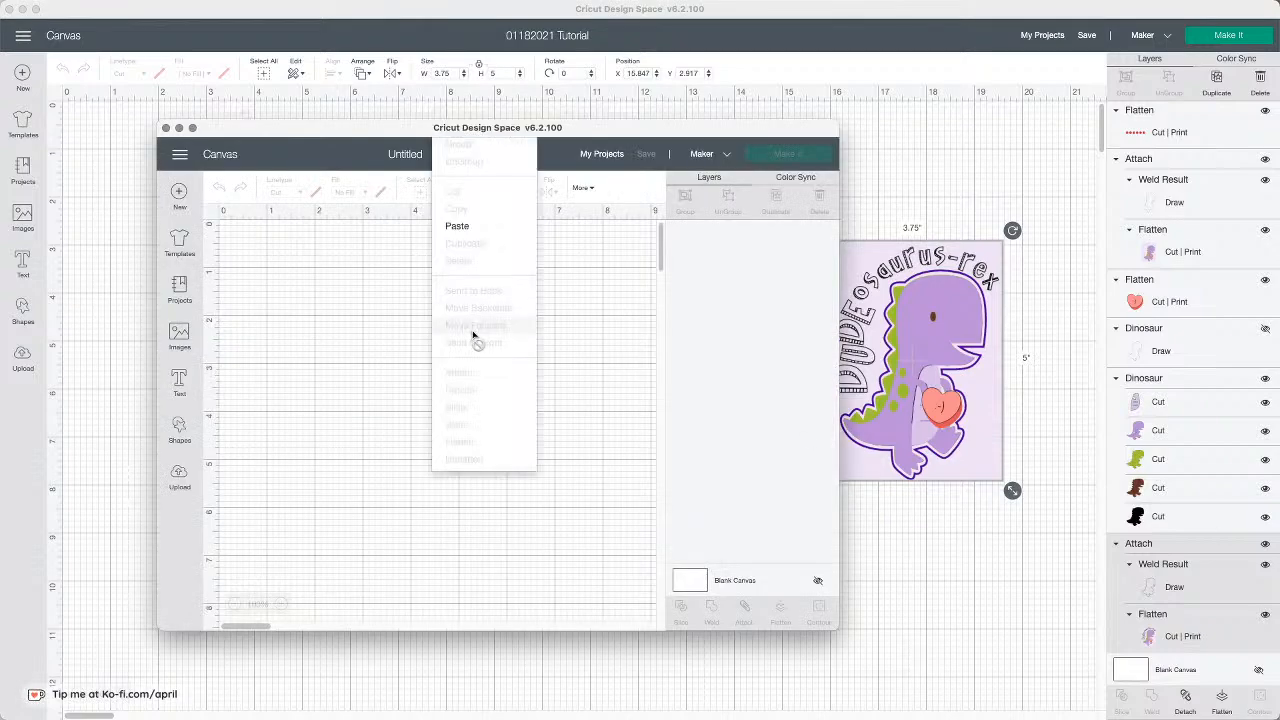
click(479, 228)
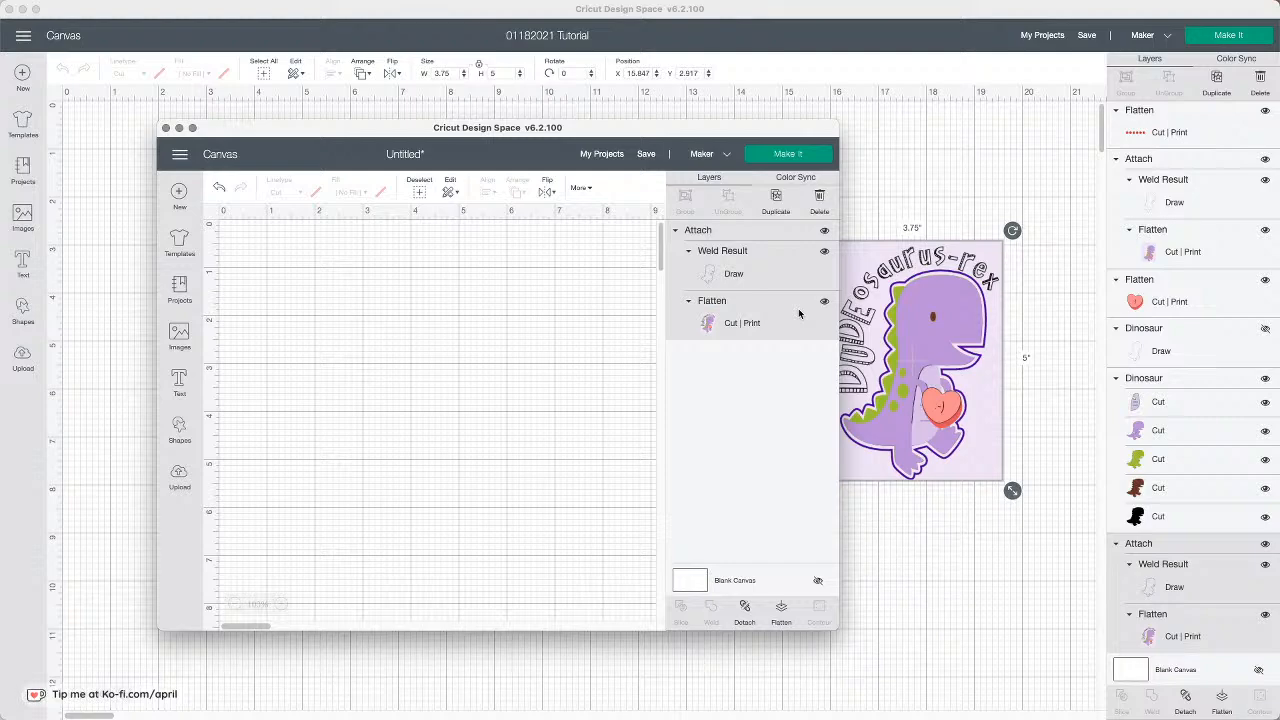
click(165, 128)
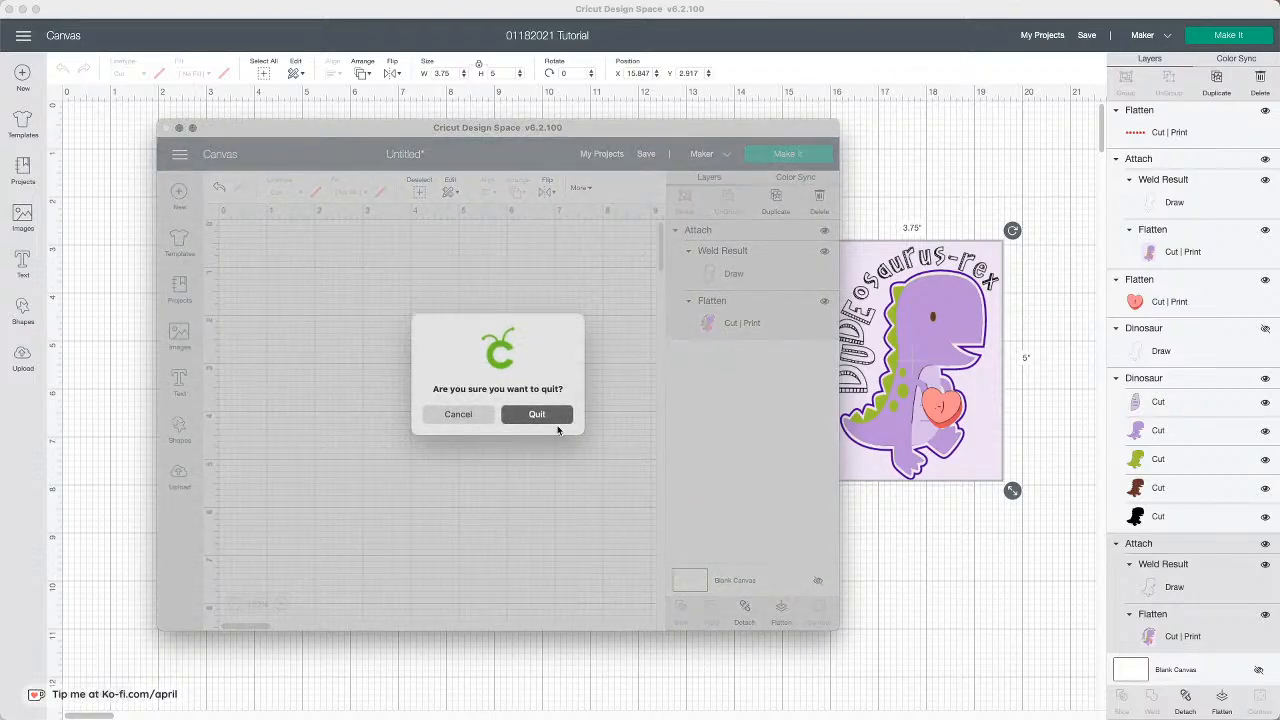
click(556, 420)
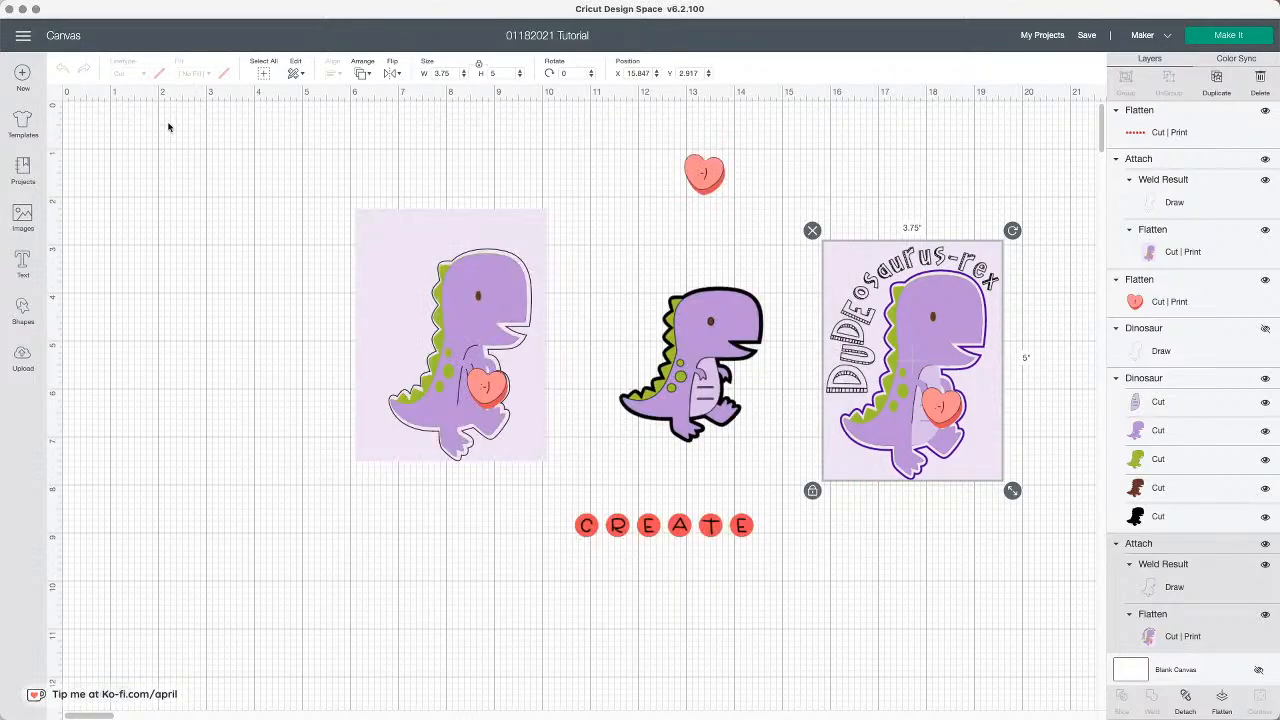
Step: Change the canvas style to Classic in the settings of the 01182021 Tutorial window
click(22, 35)
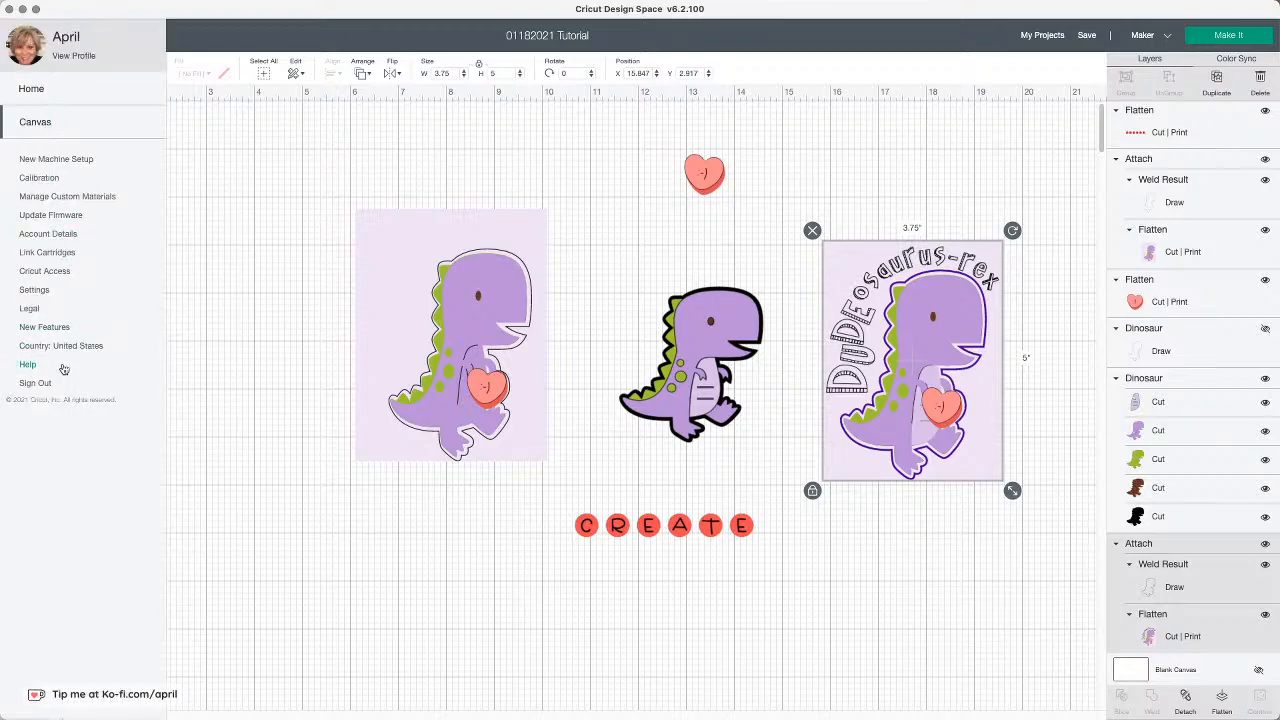
click(34, 290)
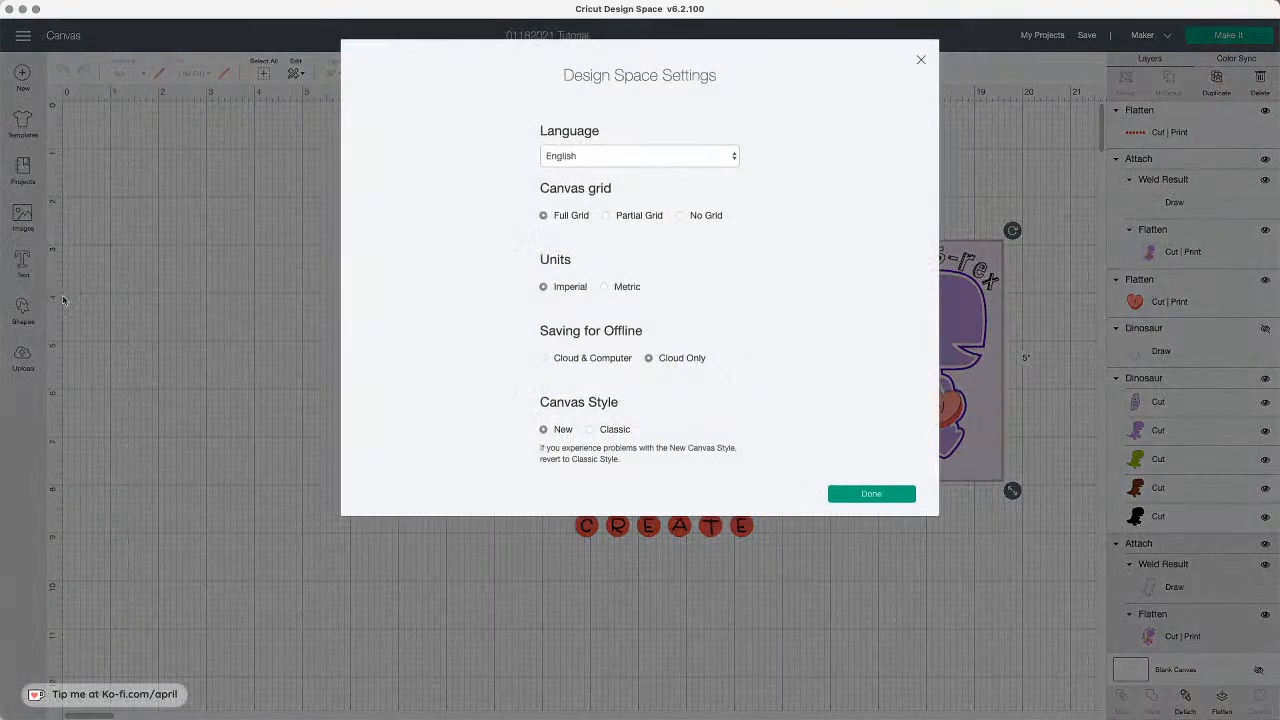
click(591, 430)
click(845, 491)
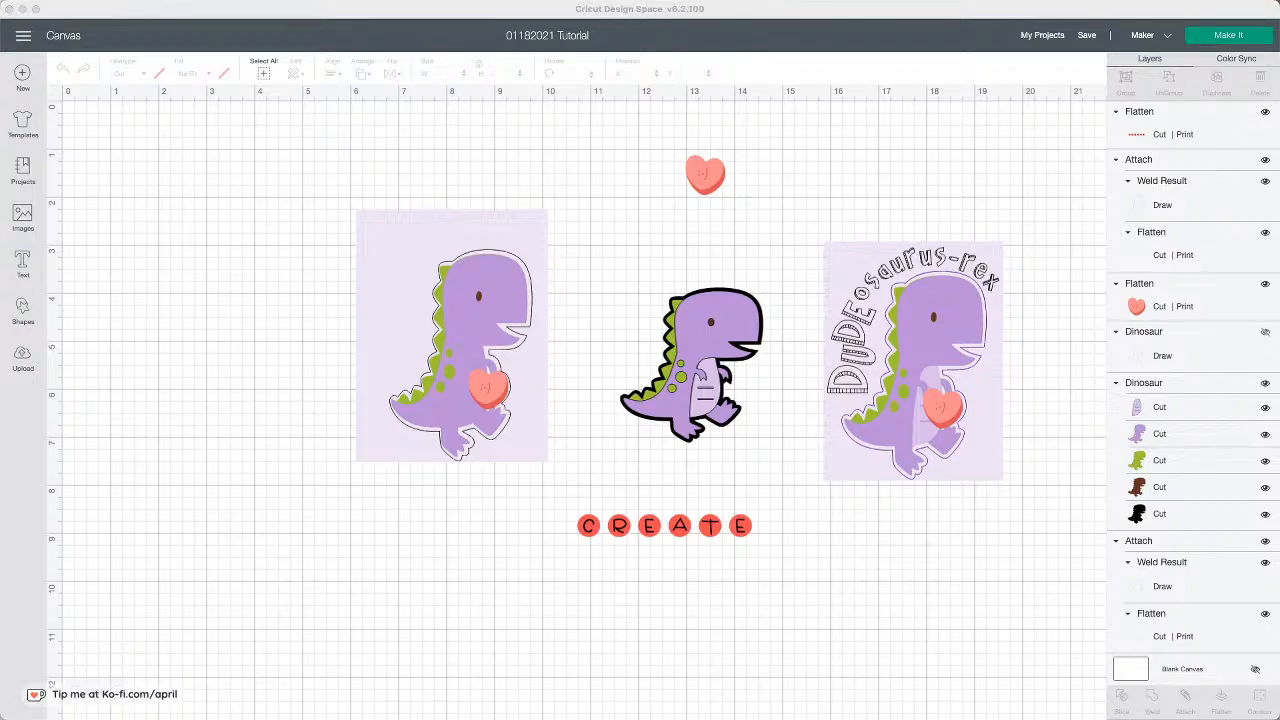
Step: Place a second project window over the tutorial, select the DUDEosaurus-rex card, and check the edit commands on the Untitled window's empty canvas
drag(1279, 110, 491, 209)
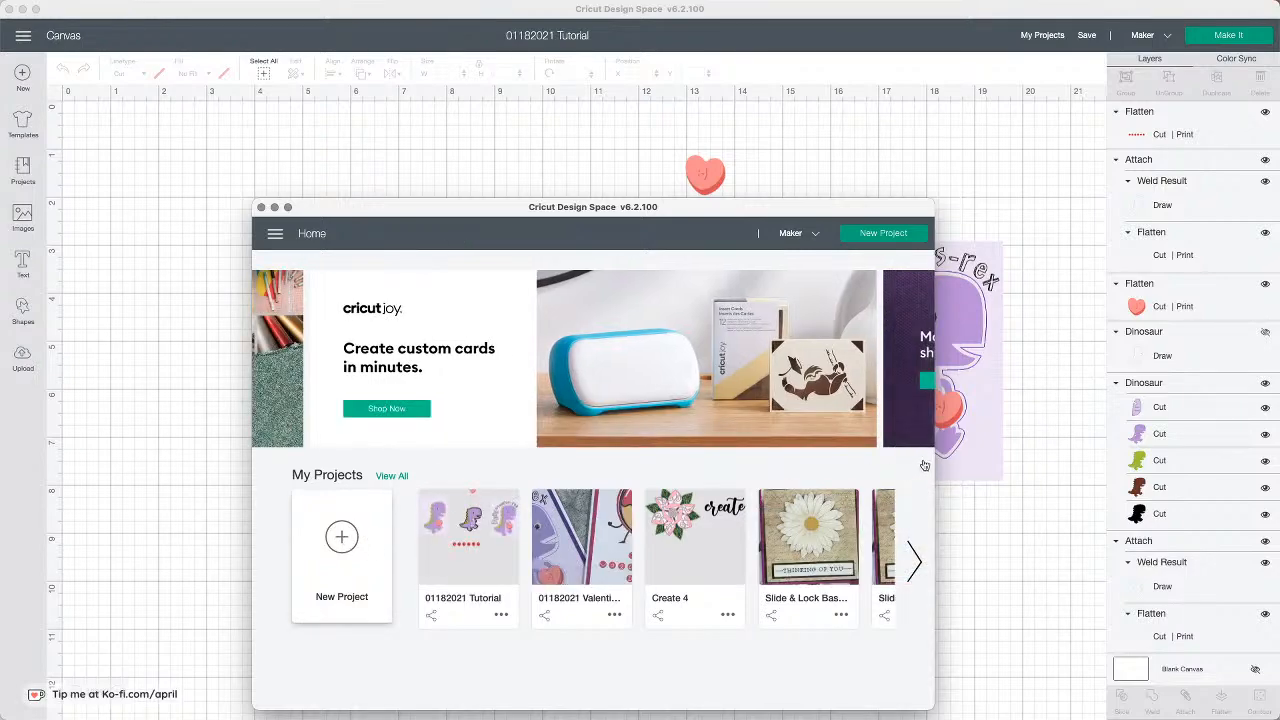
click(972, 443)
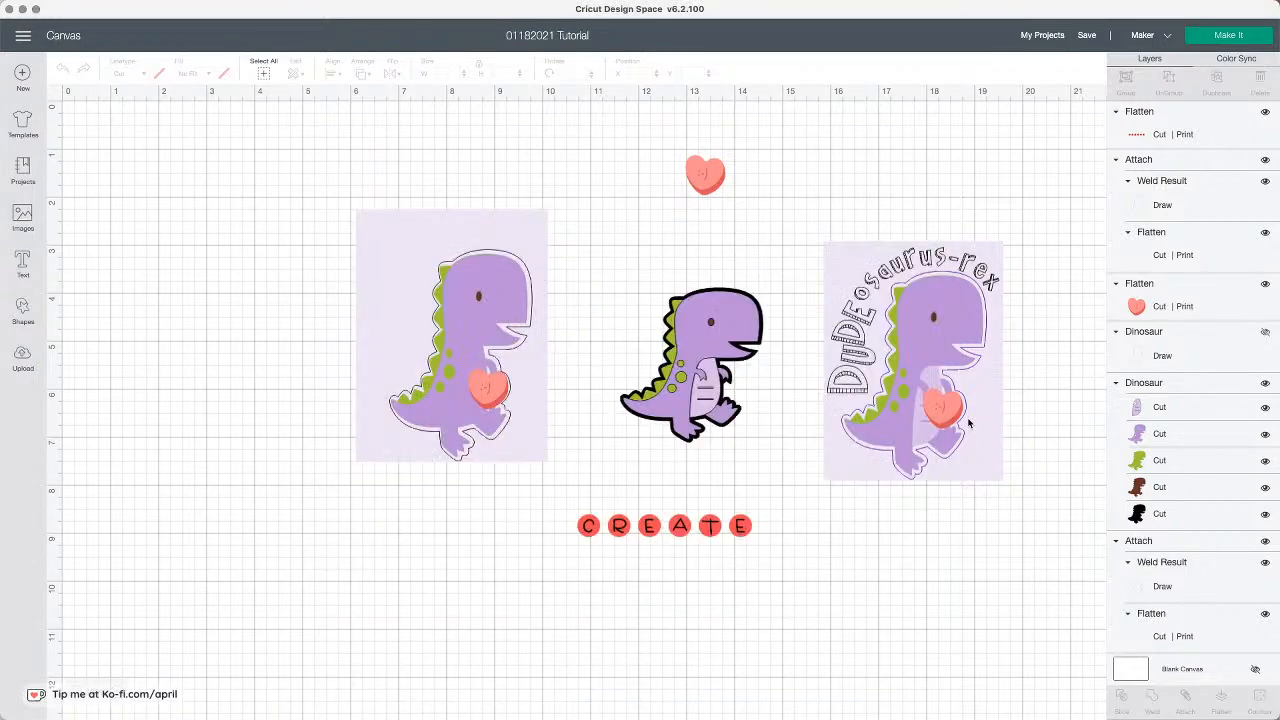
click(969, 421)
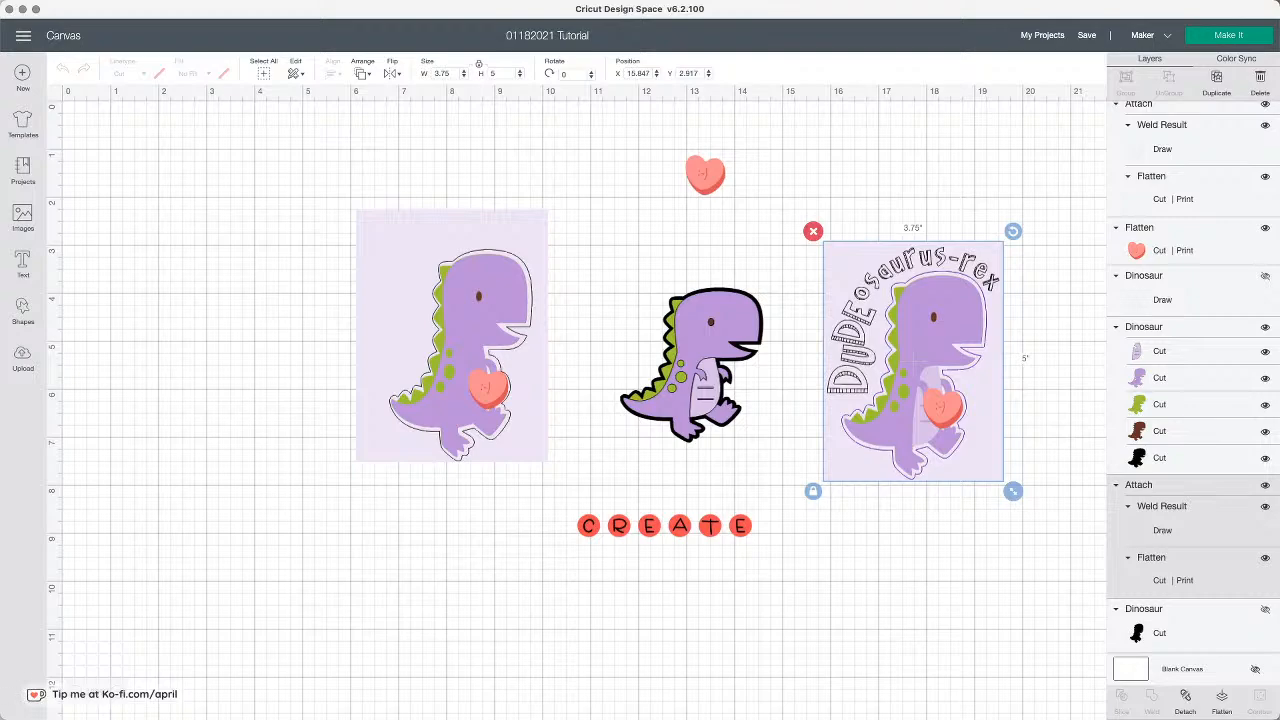
key(super+grave)
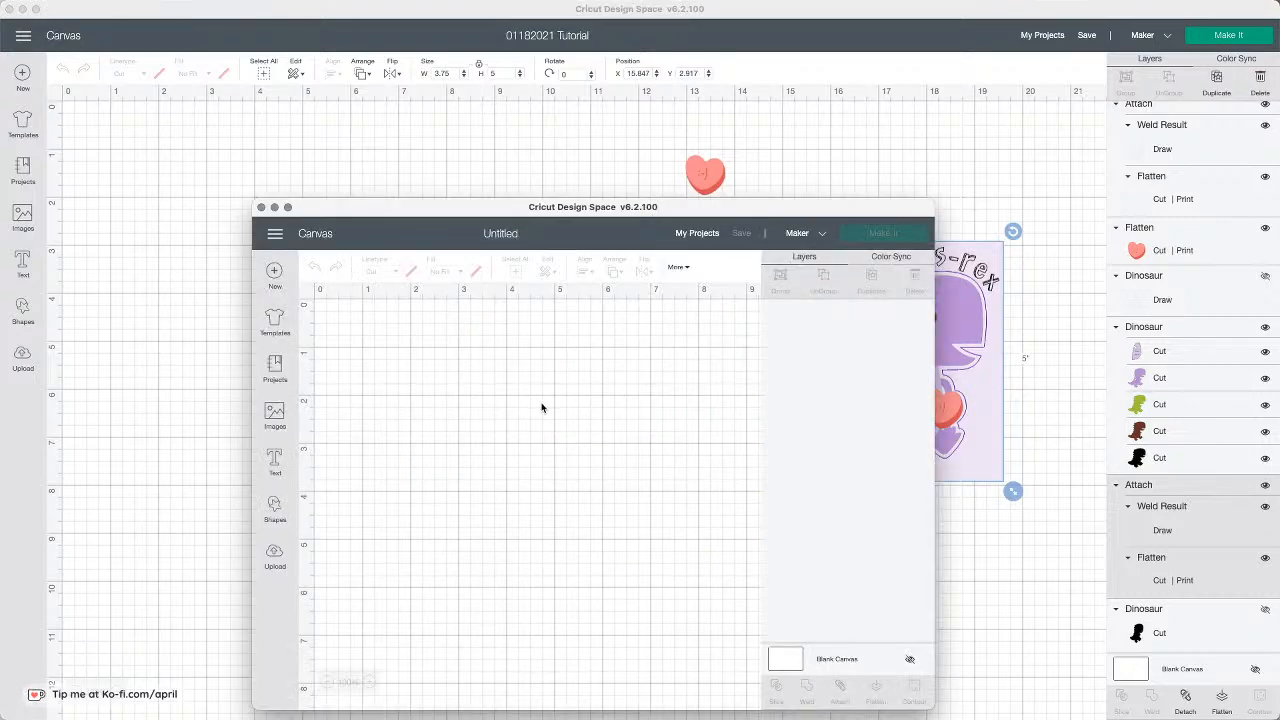
right_click(541, 407)
click(532, 410)
Step: Set the canvas style to New in the settings of the Untitled window
click(275, 234)
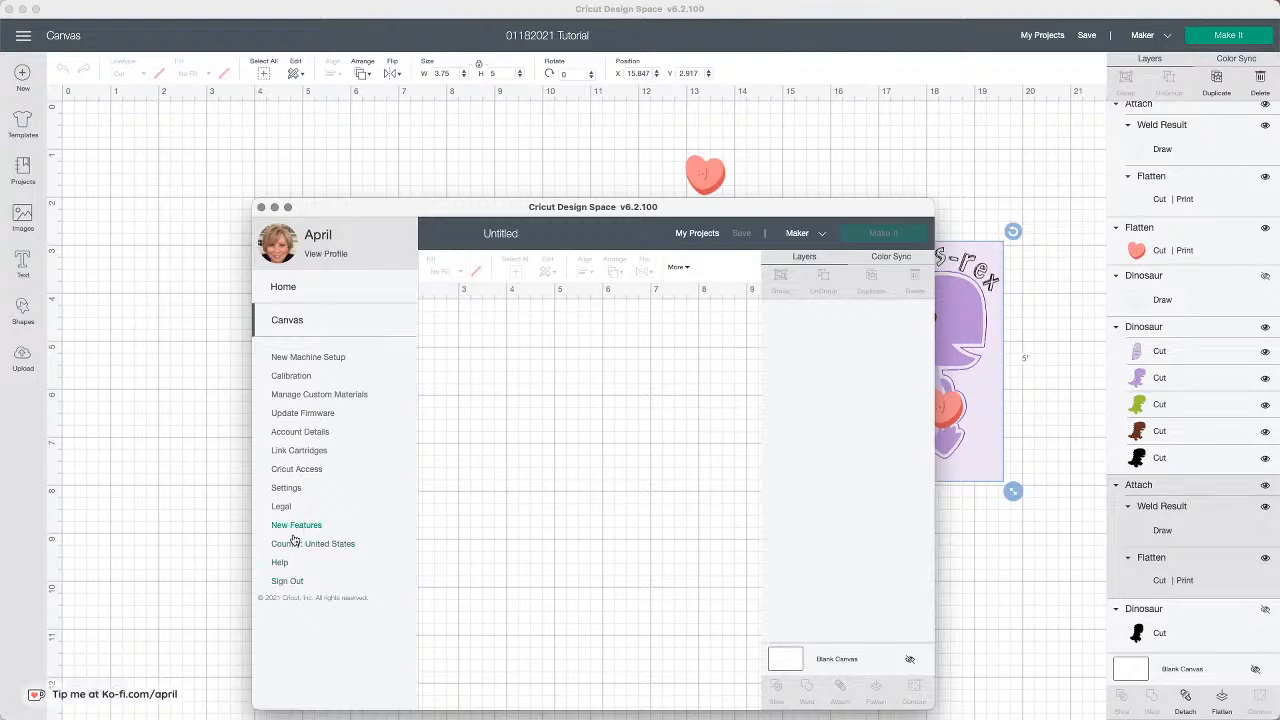
click(287, 488)
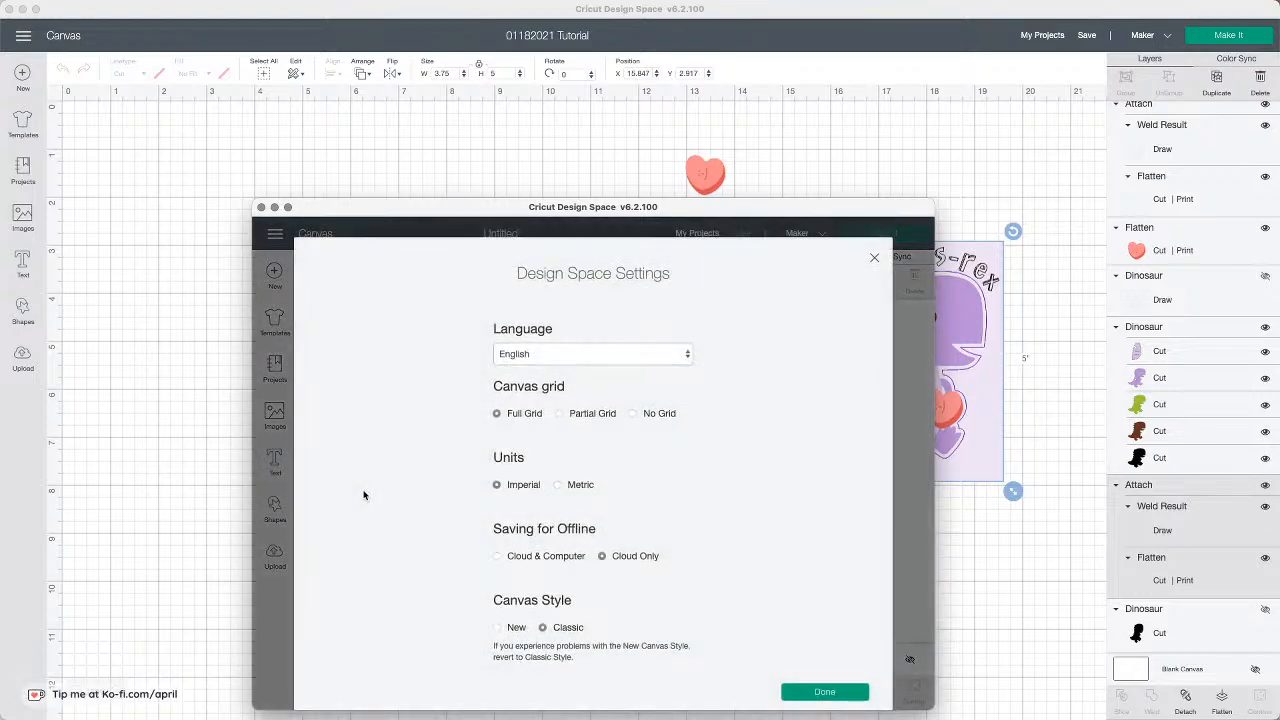
click(499, 627)
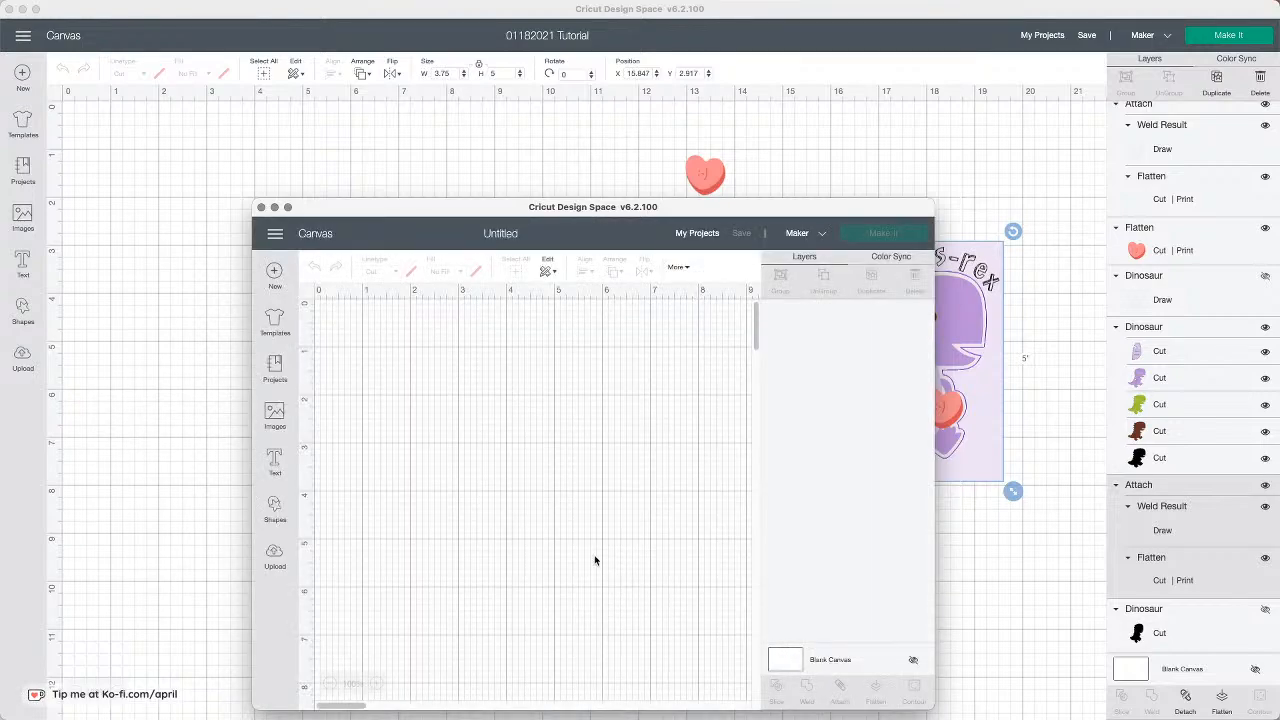
Step: Paste two copies of the tutorial's DUDEosaurus-rex card into the Untitled project
click(997, 430)
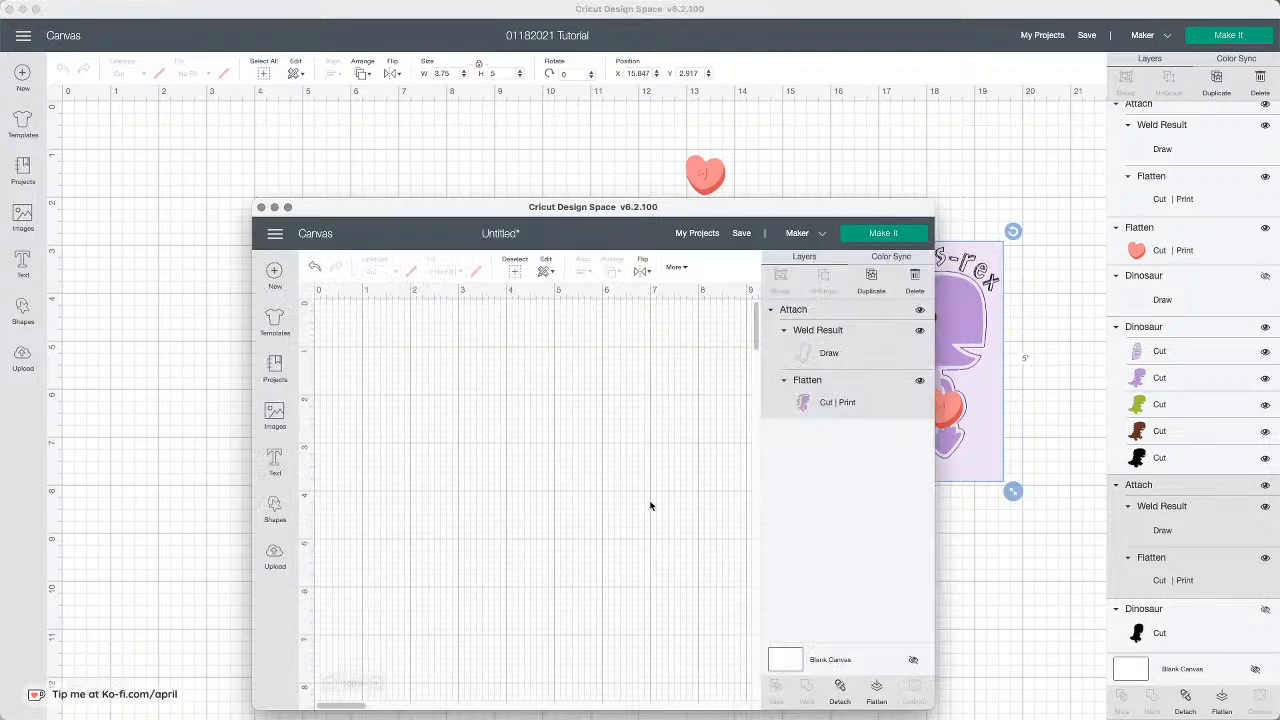
click(650, 505)
key(super+v)
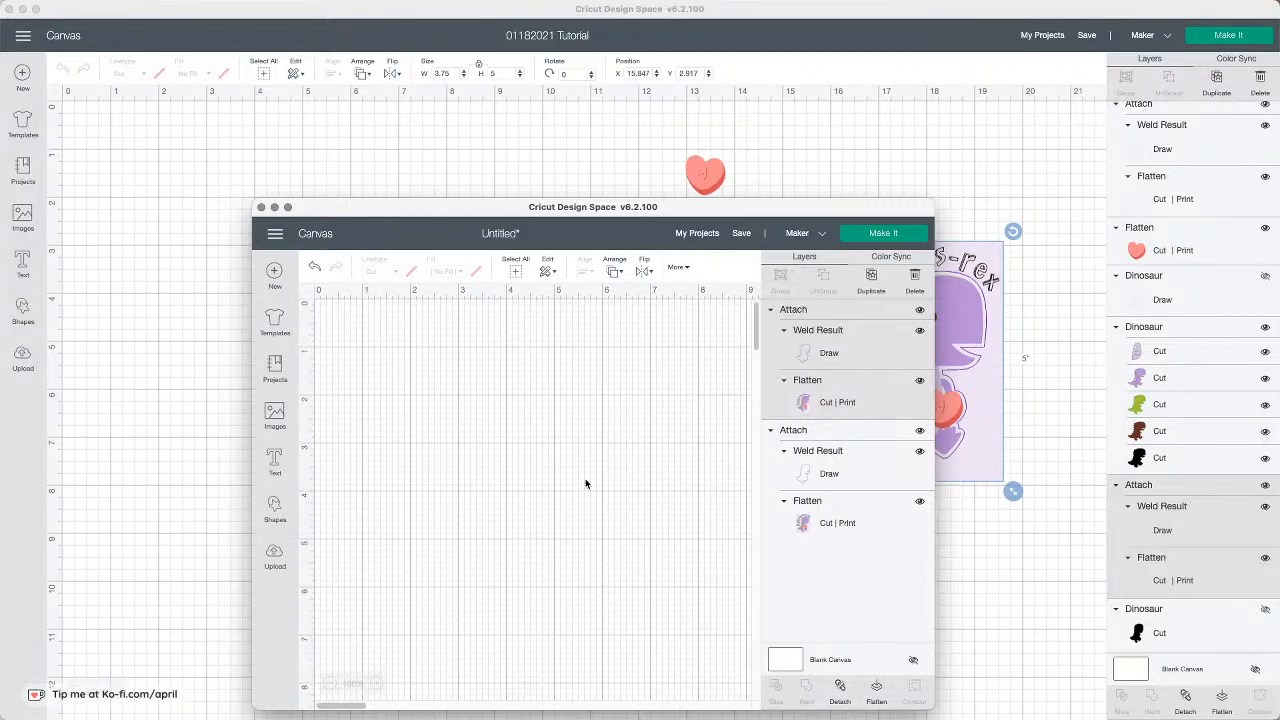
Step: Save the Untitled project with the pasted cards as TEST, shift its window aside, and quit that window
click(741, 233)
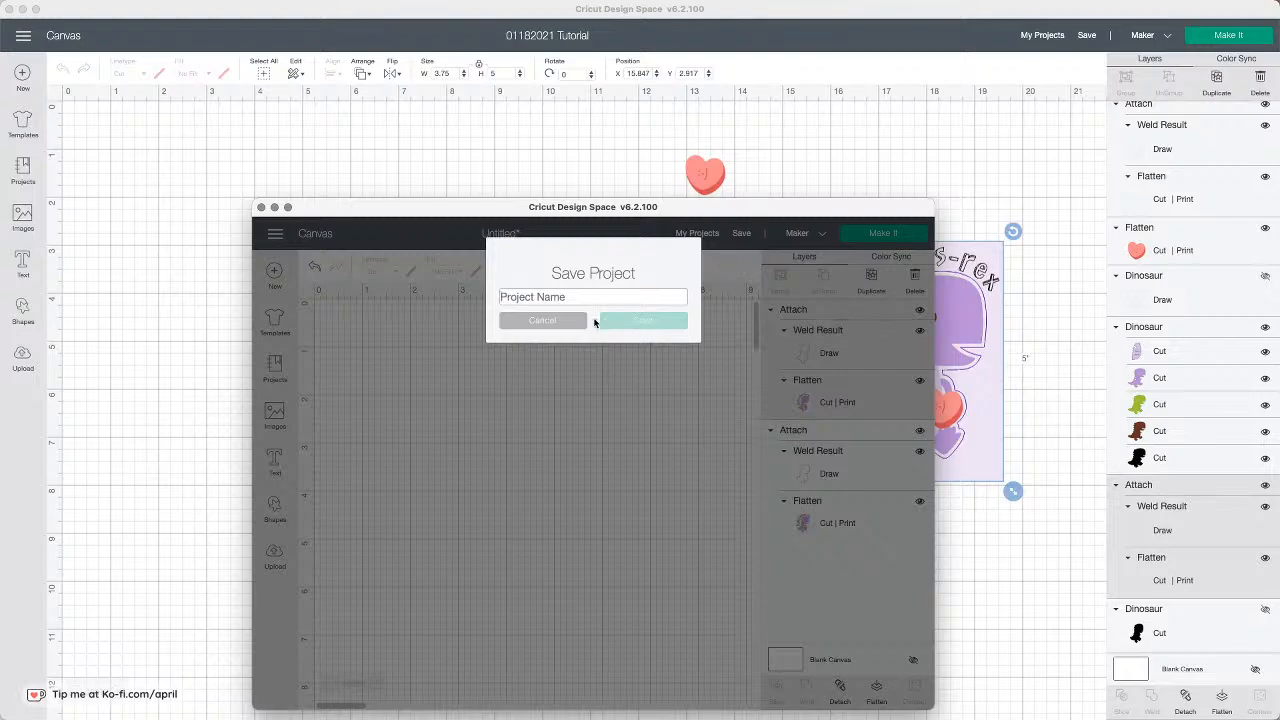
text(TEST)
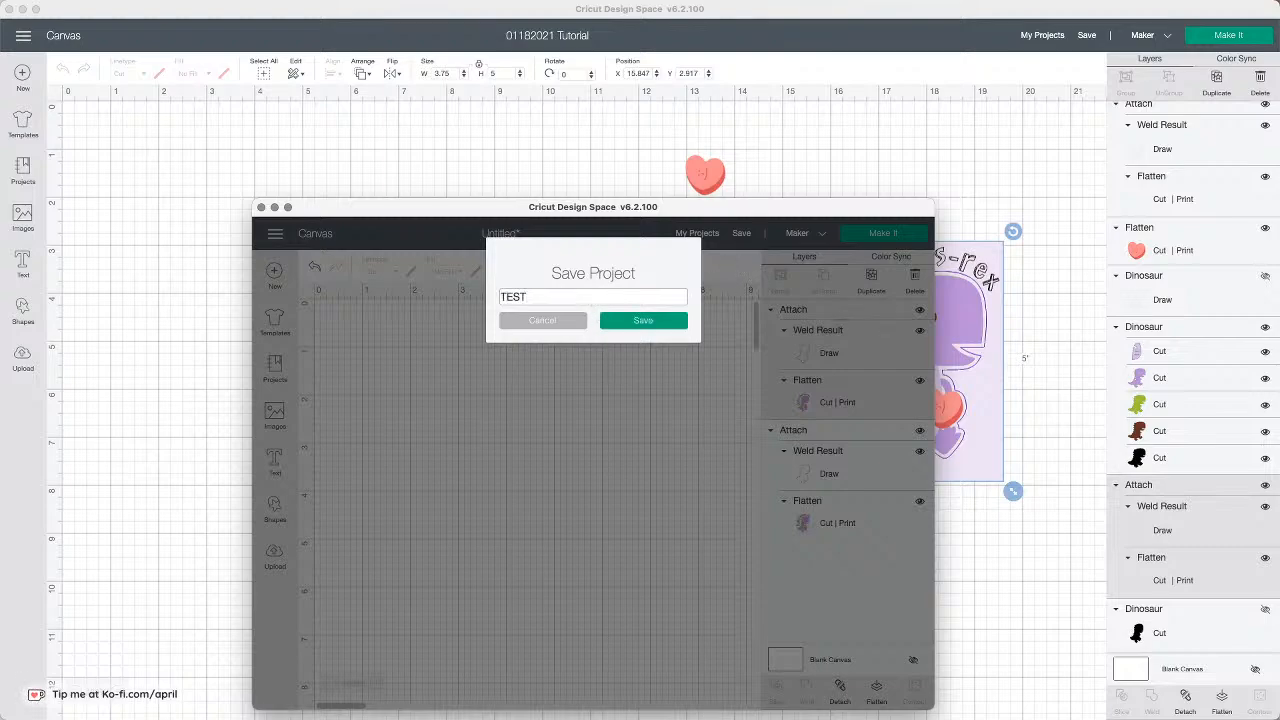
click(638, 321)
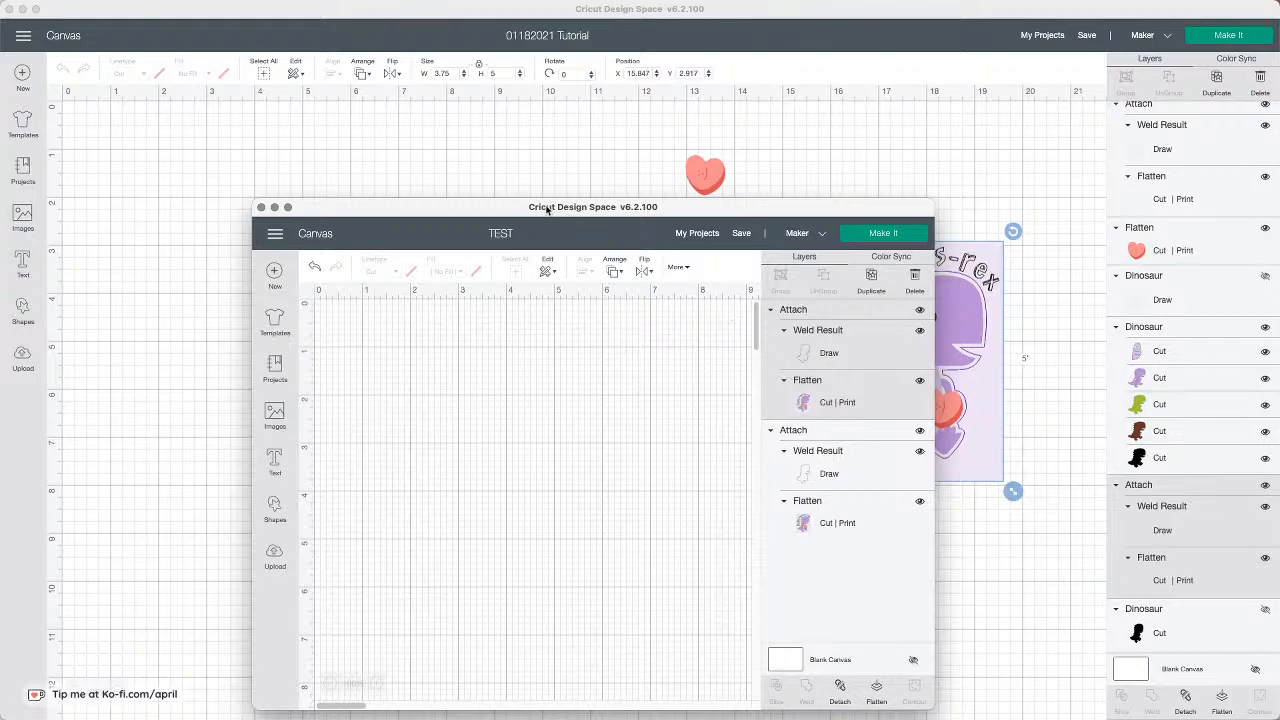
drag(542, 210, 410, 150)
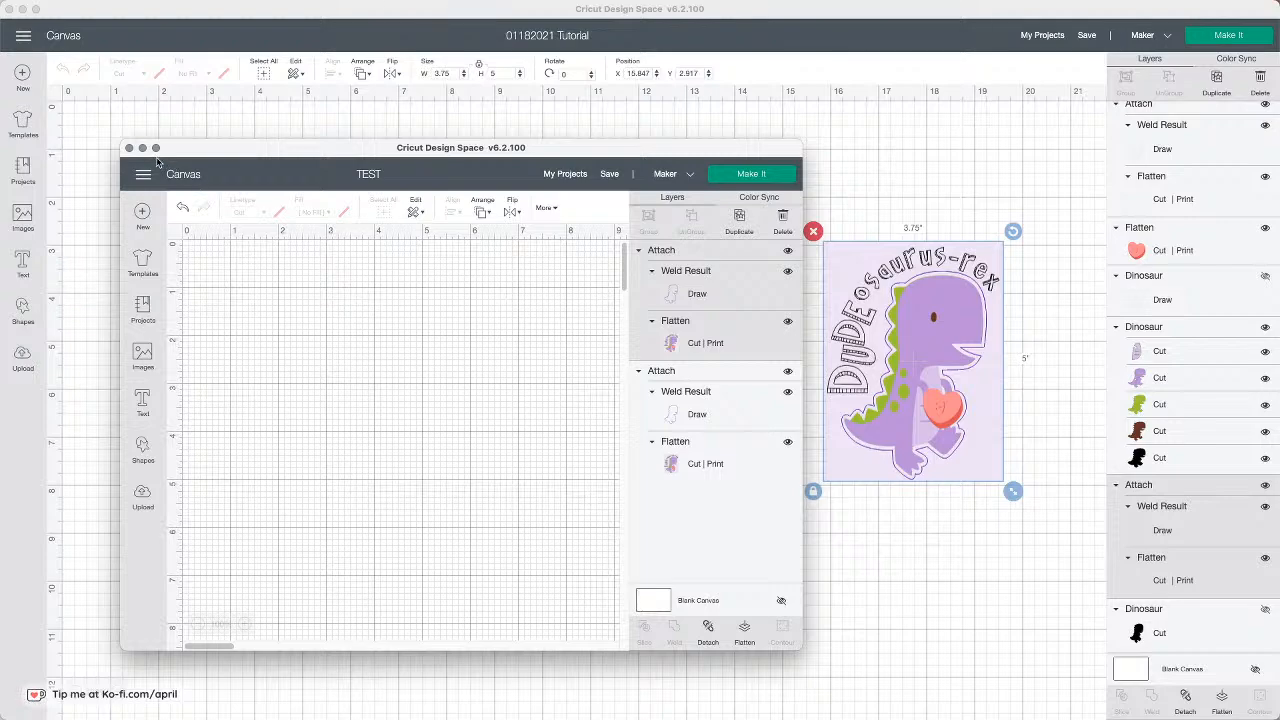
click(127, 148)
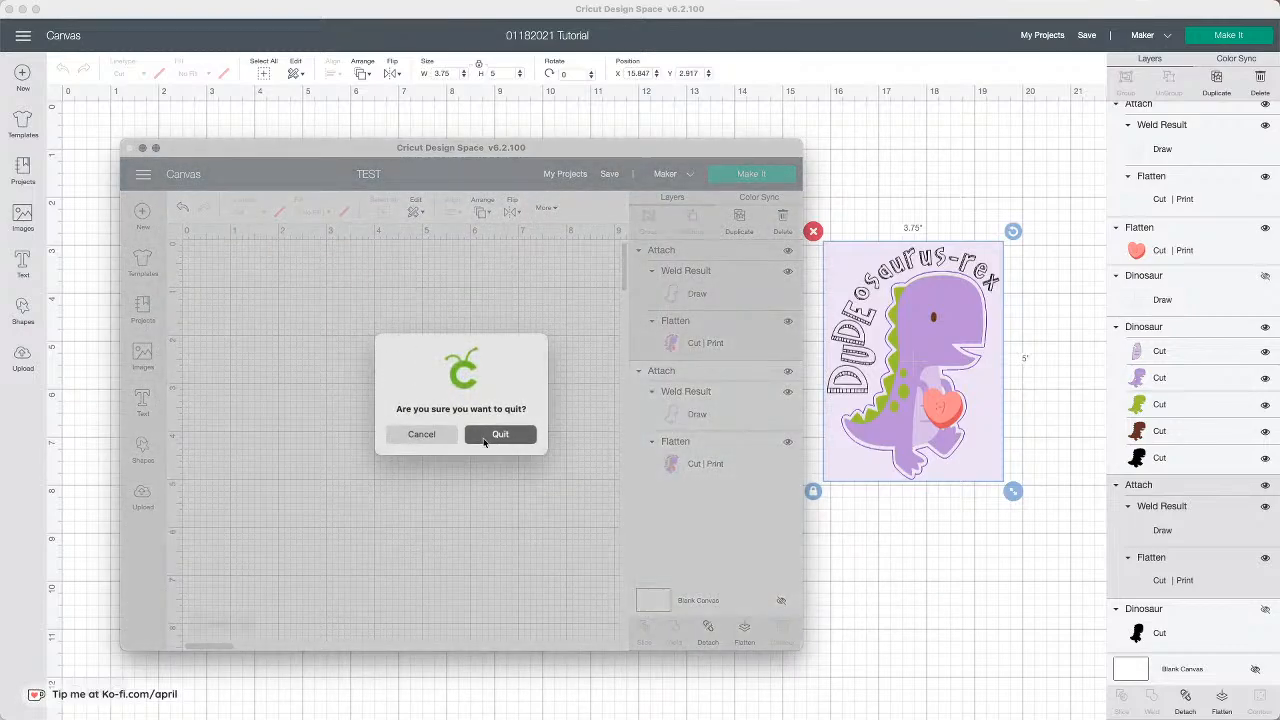
click(499, 438)
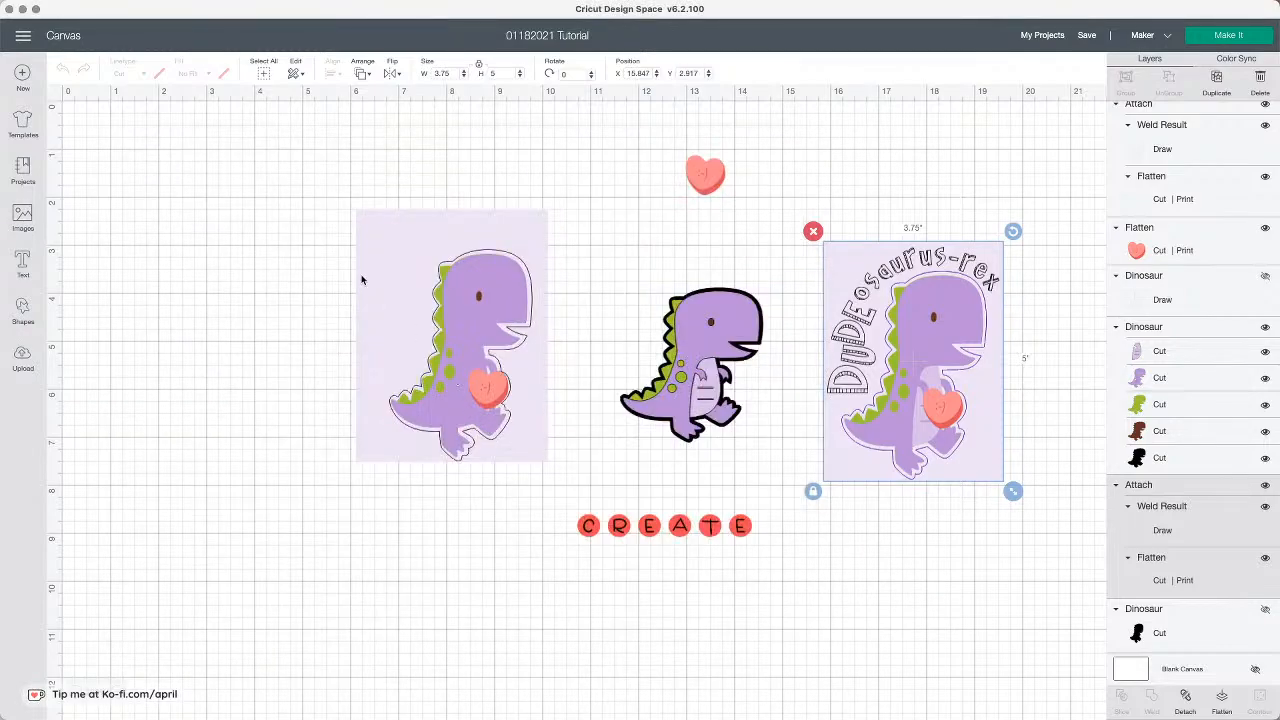
Step: Open the saved TEST project from My Projects for customizing in the remaining window
click(1042, 36)
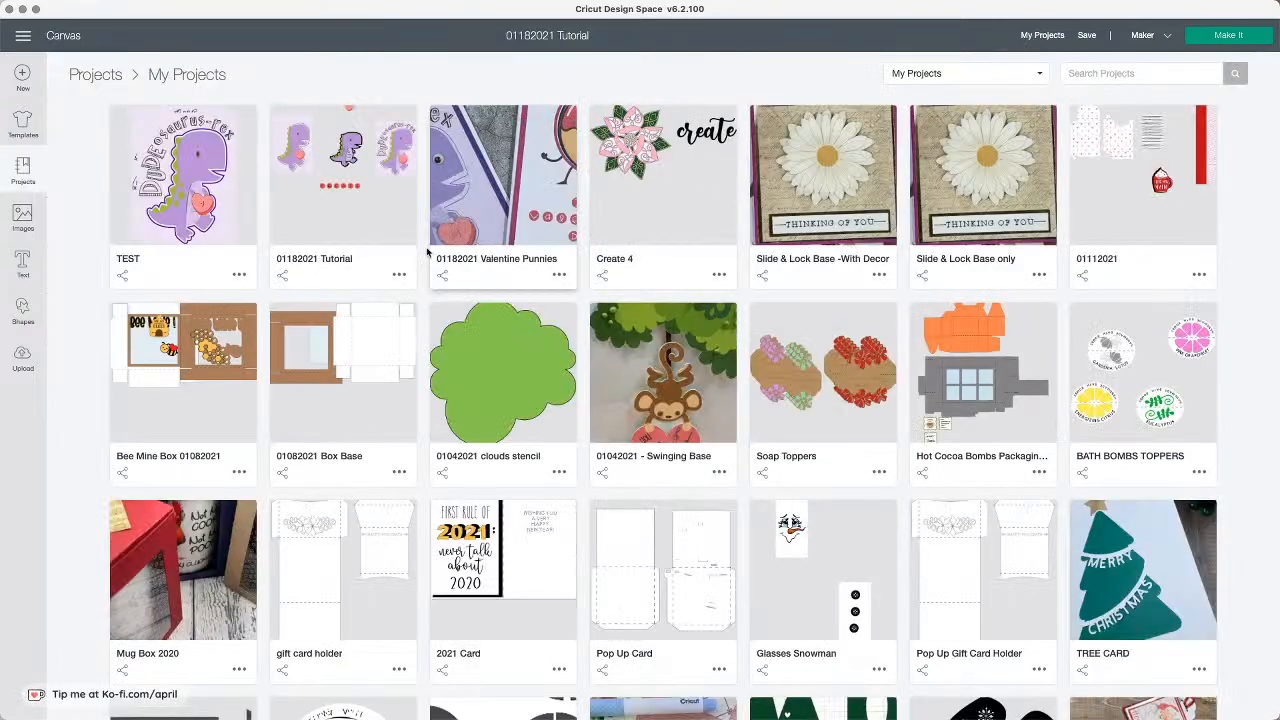
click(212, 228)
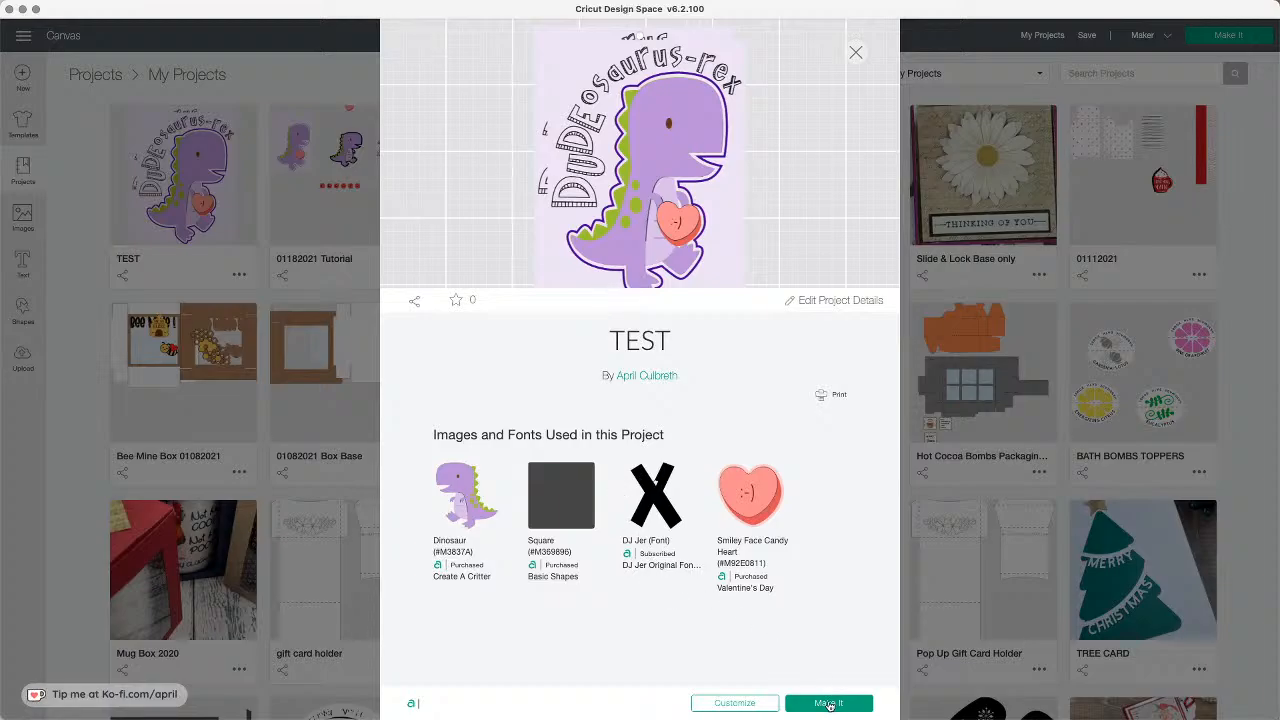
click(752, 704)
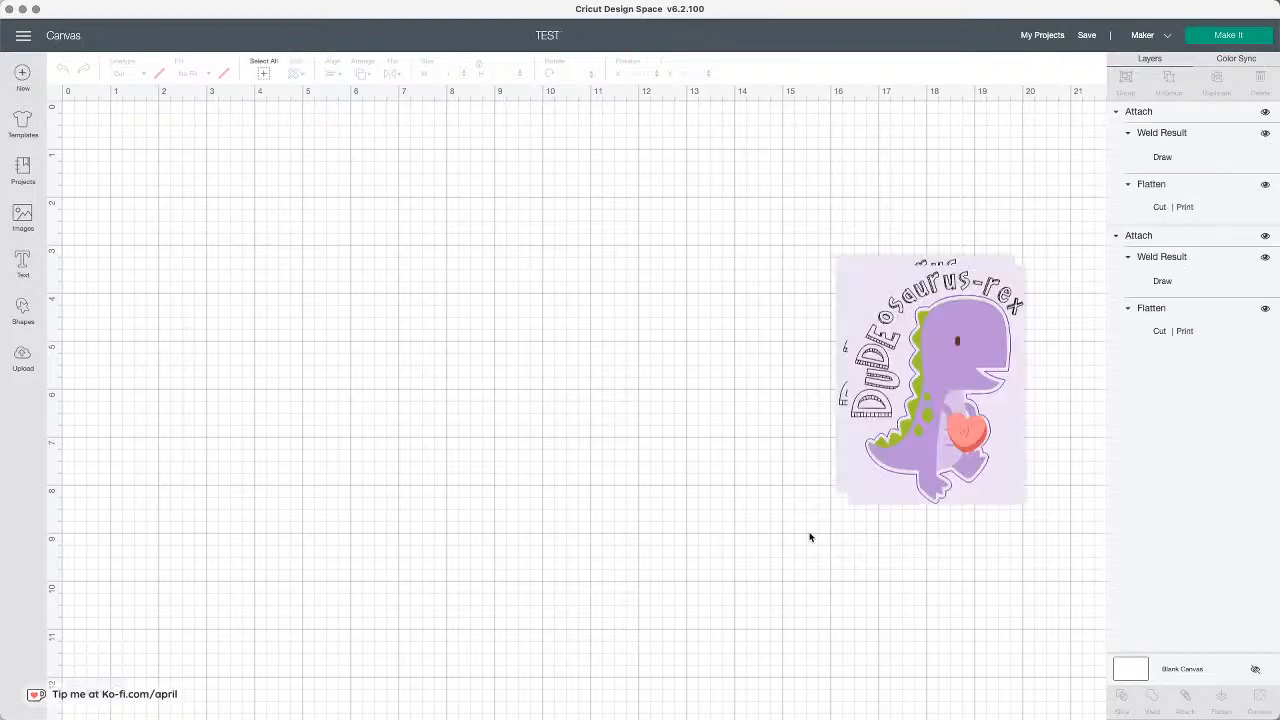
Step: Separate the two overlapping DUDEosaurus-rex cards and place them side by side with a gap on the canvas
drag(925, 448, 422, 373)
drag(925, 380, 581, 367)
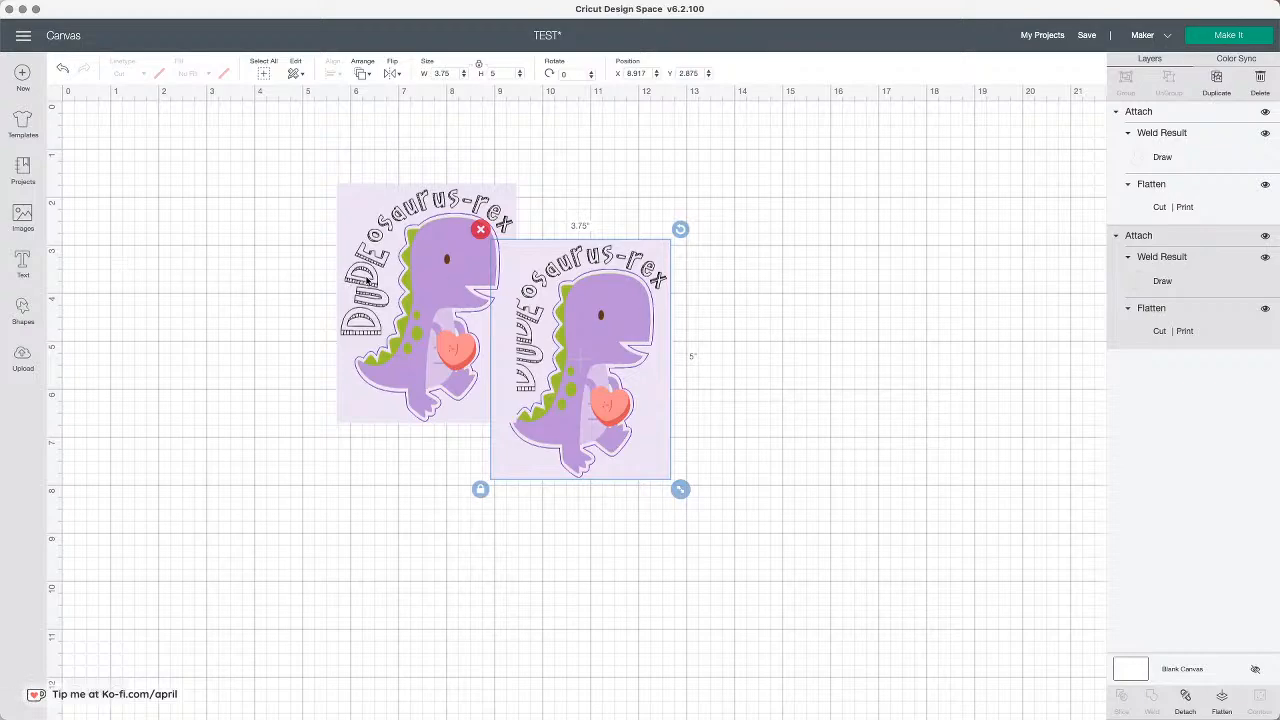
drag(348, 282, 217, 280)
drag(518, 306, 513, 289)
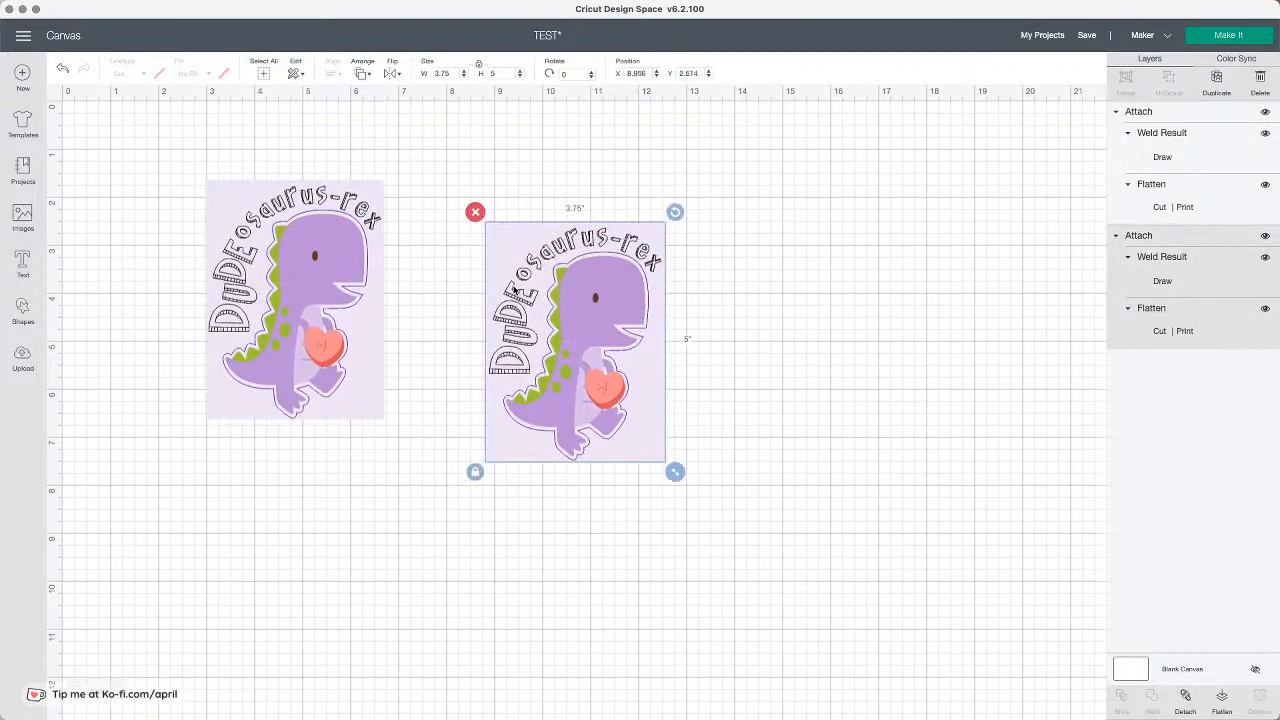